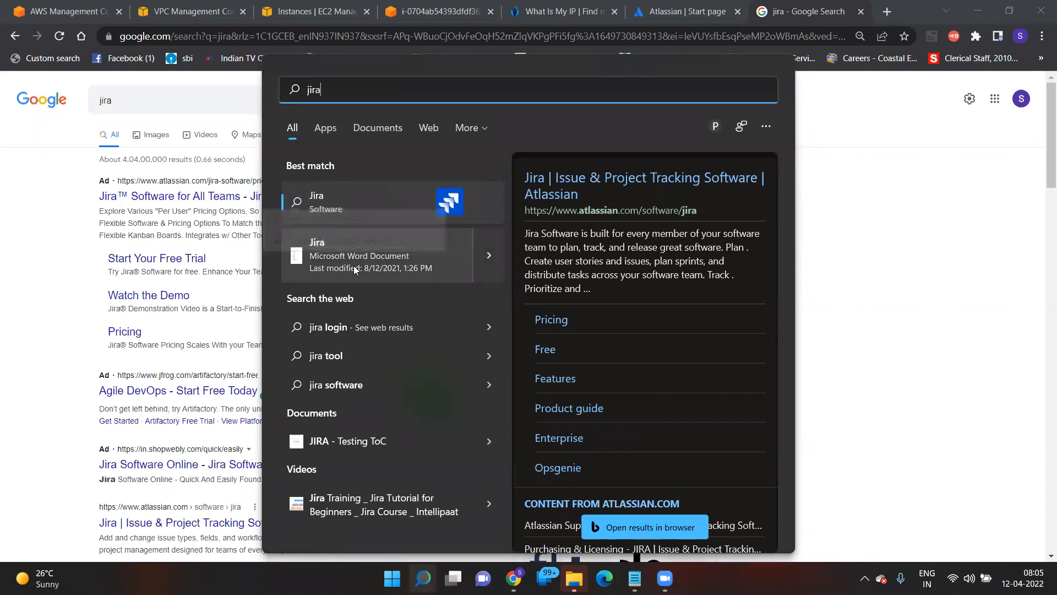
- Open the Jira Word document, close the interview Questions document in front of it, and minimize the Jira outline after viewing it
{"action": "left_click", "coordinate": [354, 270]}
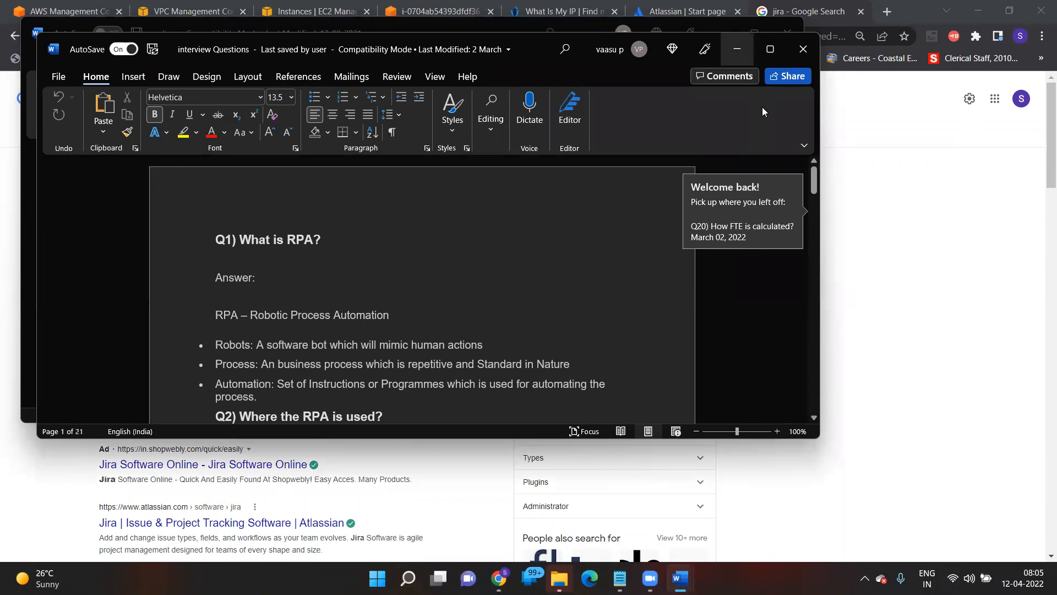
{"action": "left_click", "coordinate": [803, 49]}
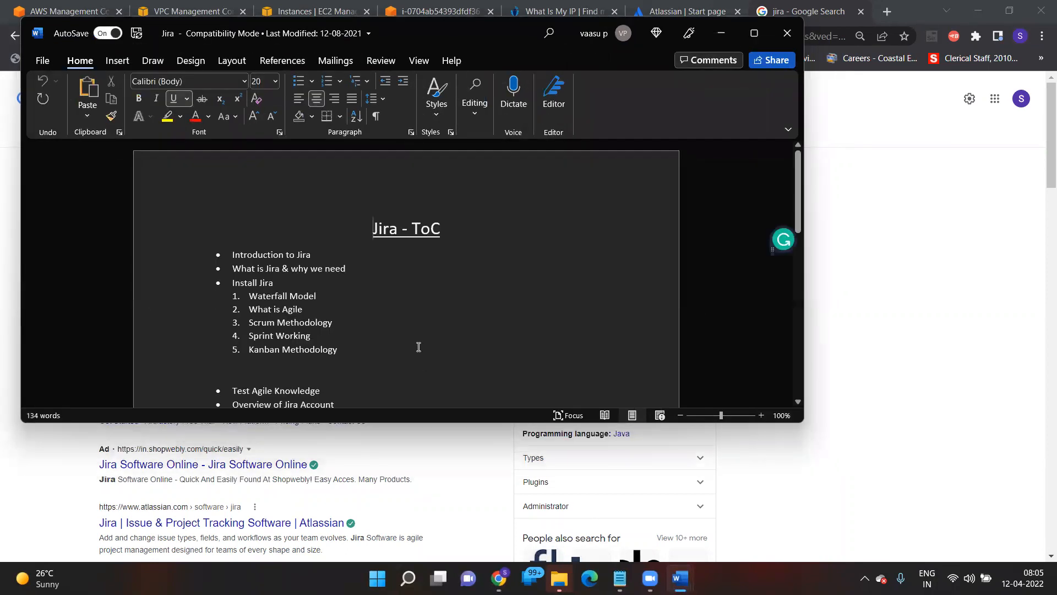
{"action": "left_click", "coordinate": [722, 33]}
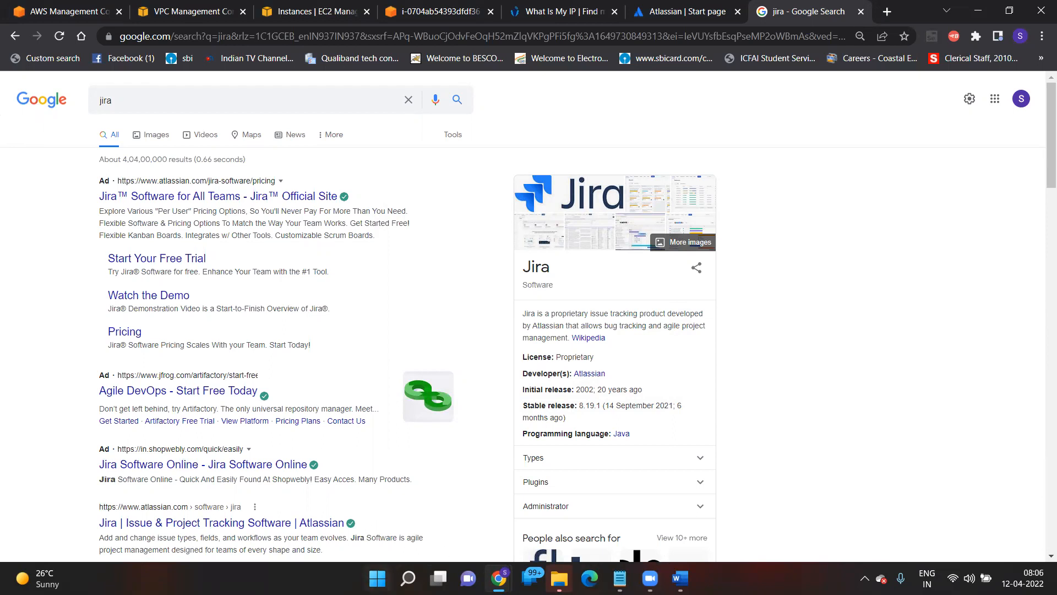
- Open a blank Notepad document and maximize its window
{"action": "left_click", "coordinate": [408, 578]}
{"action": "type", "text": "Notepad"}
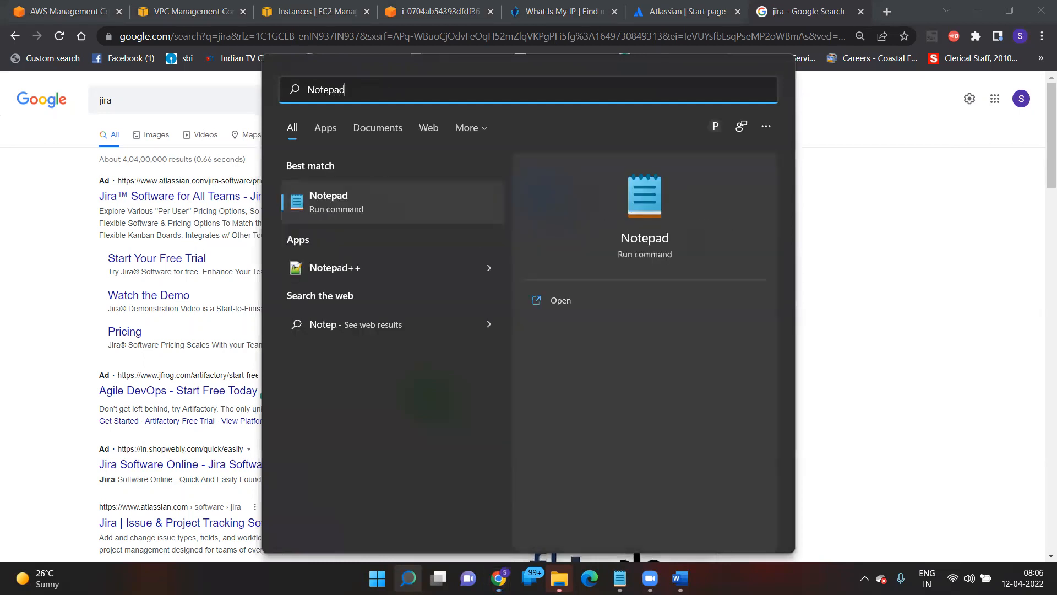
{"action": "key", "text": "Return"}
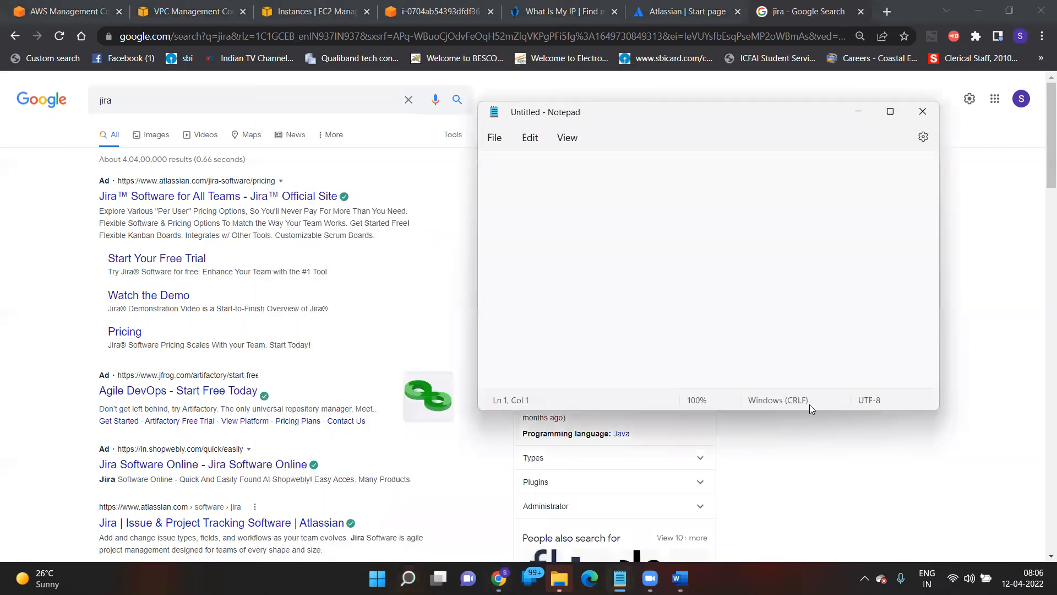
{"action": "left_click", "coordinate": [887, 112]}
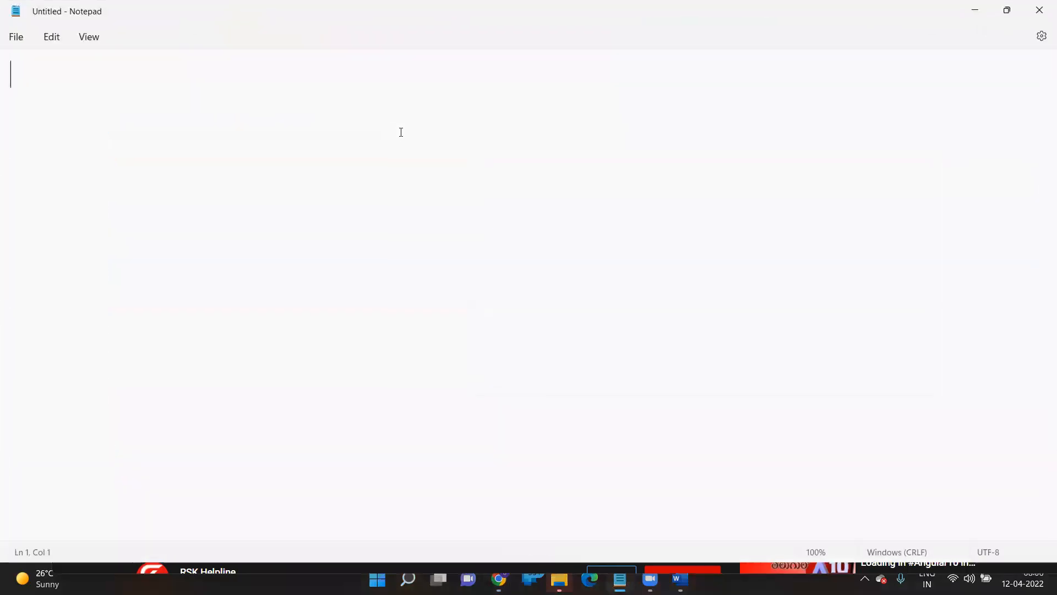
- List the Scrum roles on three lines: "product ownner", "sprint manager" and "Team member"
{"action": "type", "text": "product w"}
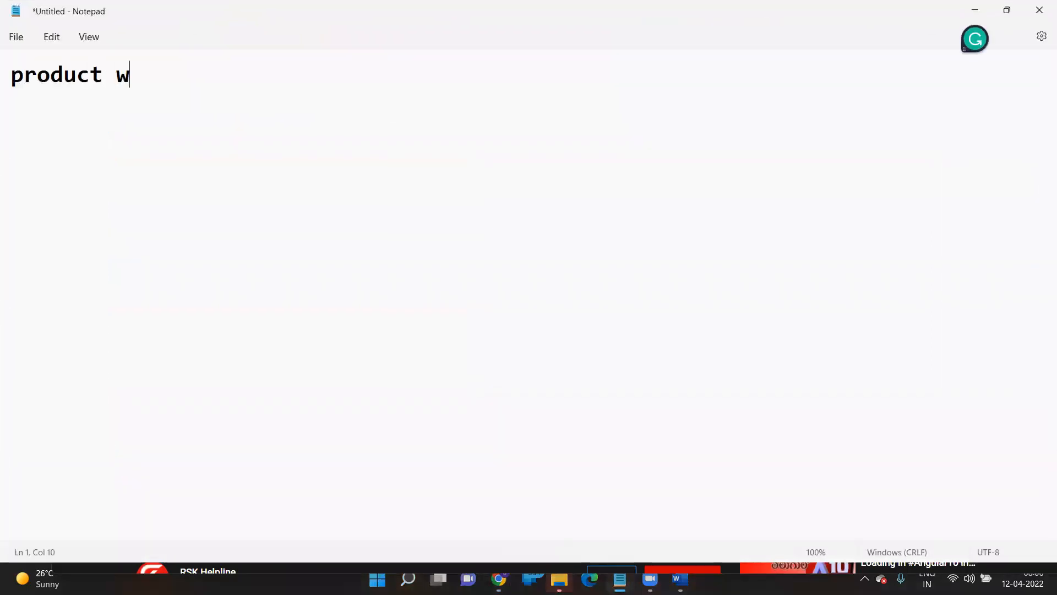
{"action": "key", "text": "BackSpace"}
{"action": "type", "text": "ownde"}
{"action": "key", "text": "BackSpace"}
{"action": "key", "text": "BackSpace"}
{"action": "type", "text": "ner"}
{"action": "key", "text": "Return"}
{"action": "type", "text": "st"}
{"action": "key", "text": "BackSpace"}
{"action": "type", "text": "prin"}
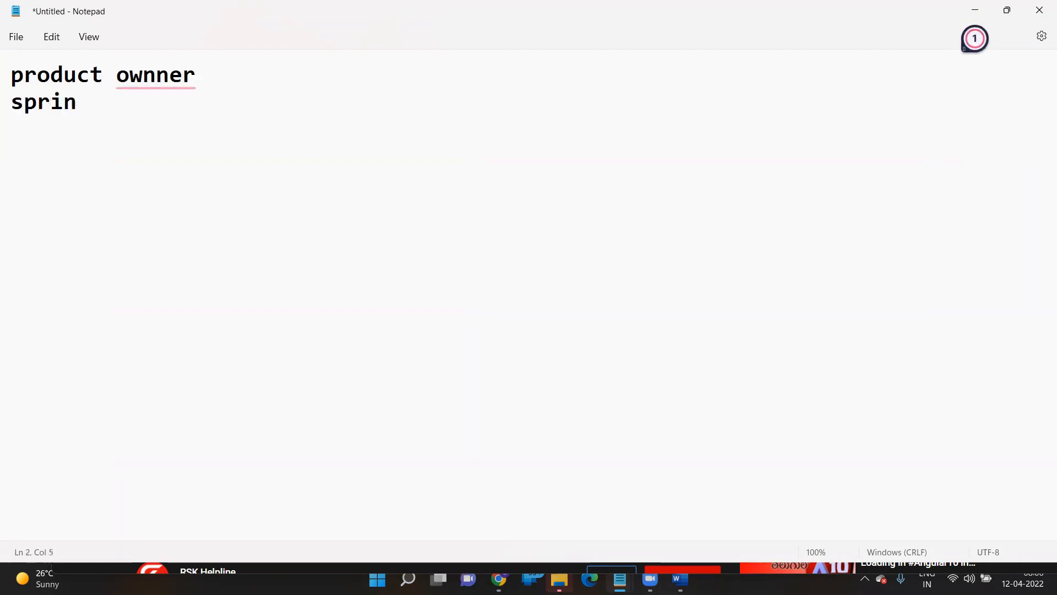
{"action": "type", "text": "t manager"}
{"action": "key", "text": "Return"}
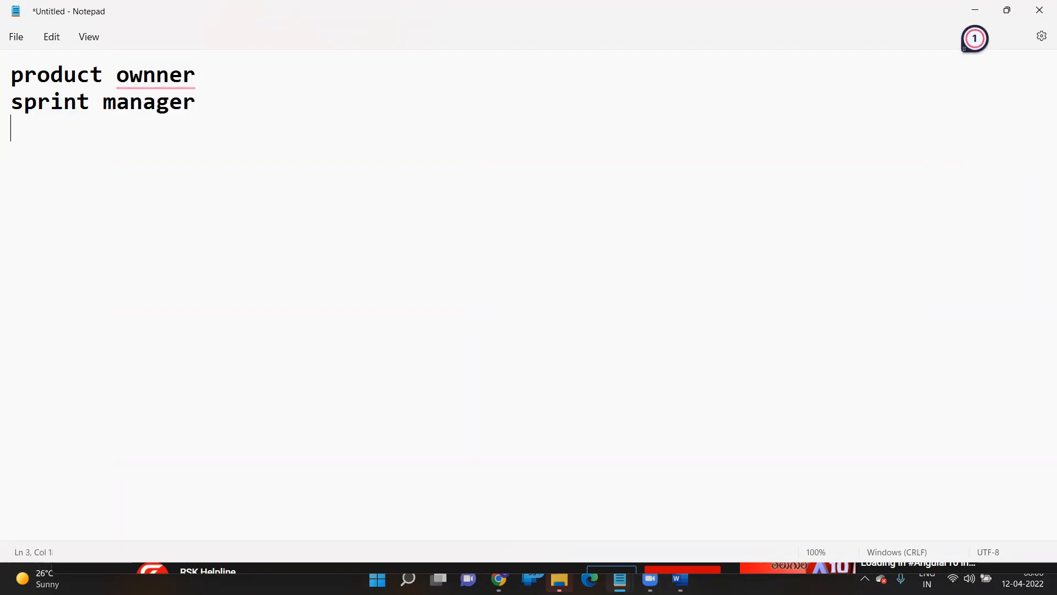
{"action": "type", "text": "Team m"}
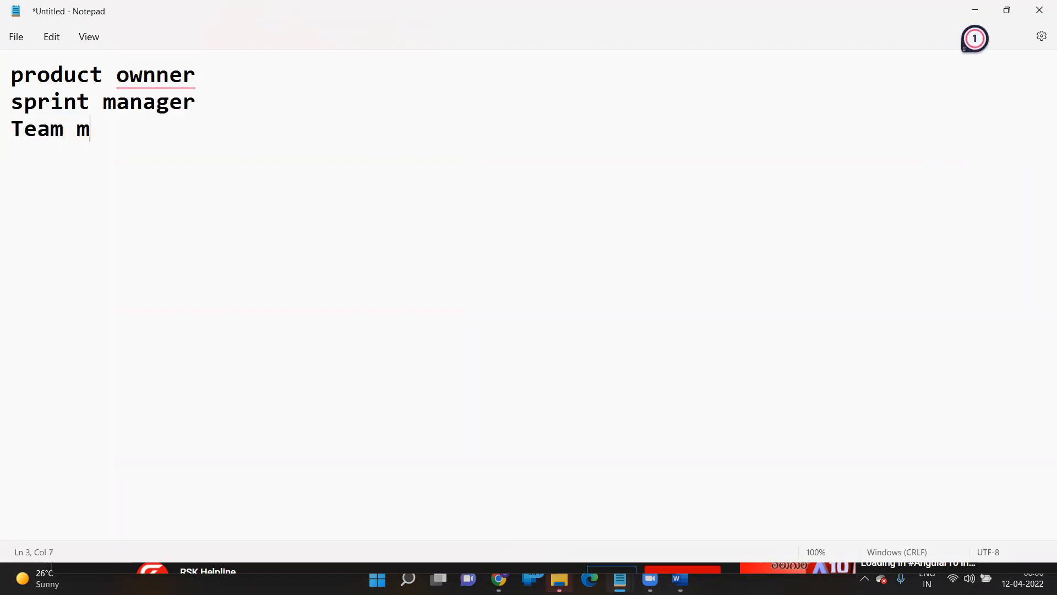
{"action": "type", "text": "ember"}
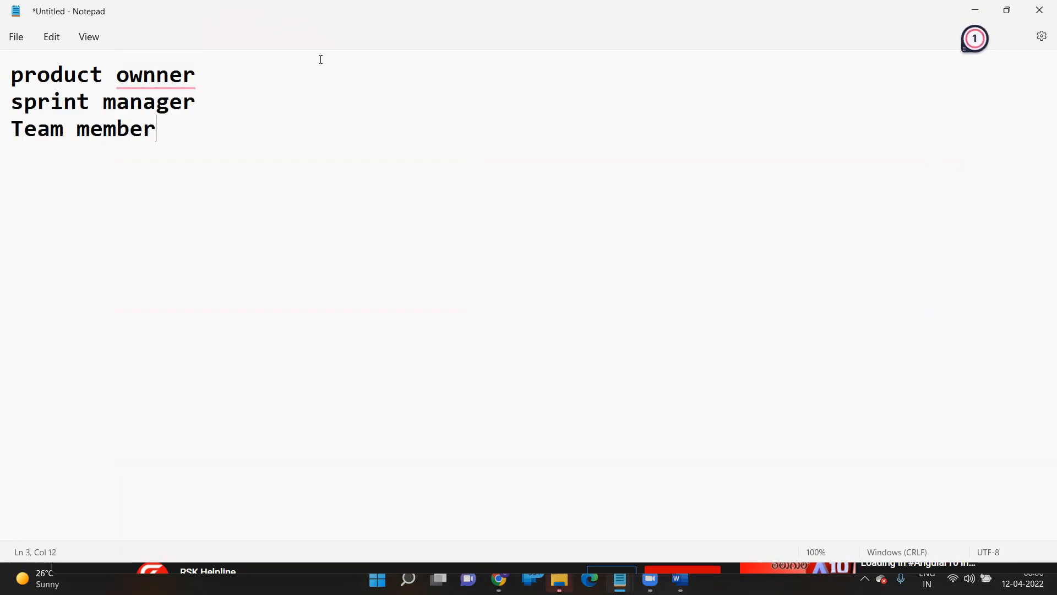
- Correct the misspelled word in the first line to "owner" using the spelling suggestion
{"action": "left_click", "coordinate": [247, 70]}
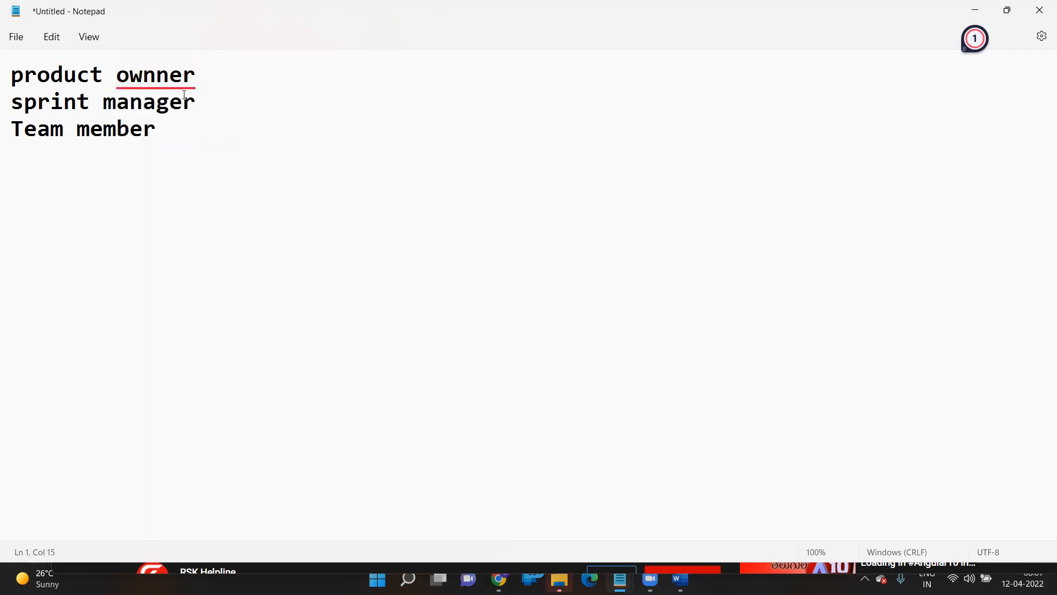
{"action": "mouse_move", "coordinate": [165, 77]}
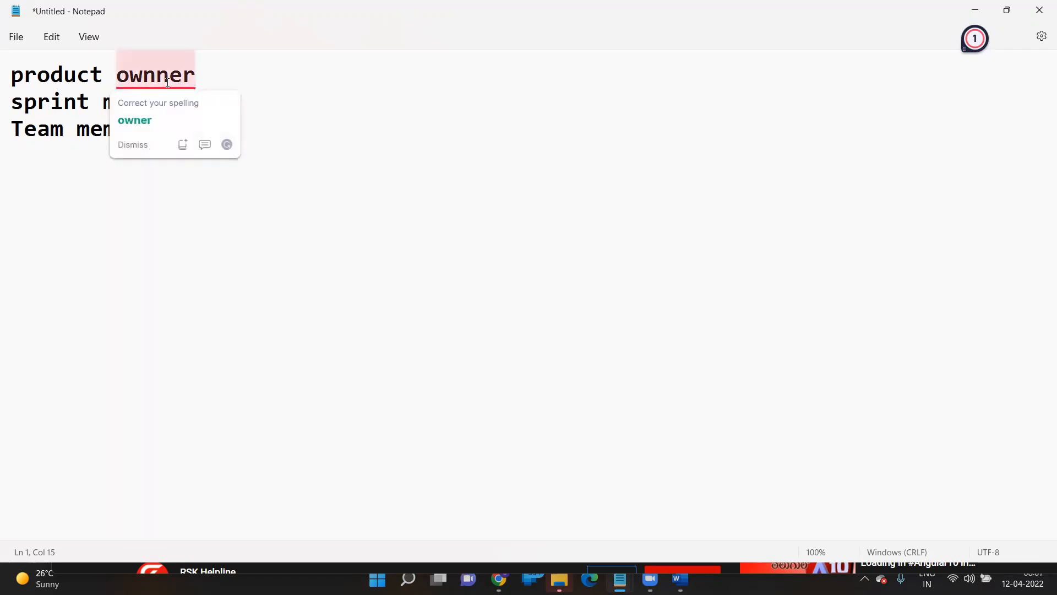
{"action": "left_click", "coordinate": [135, 120]}
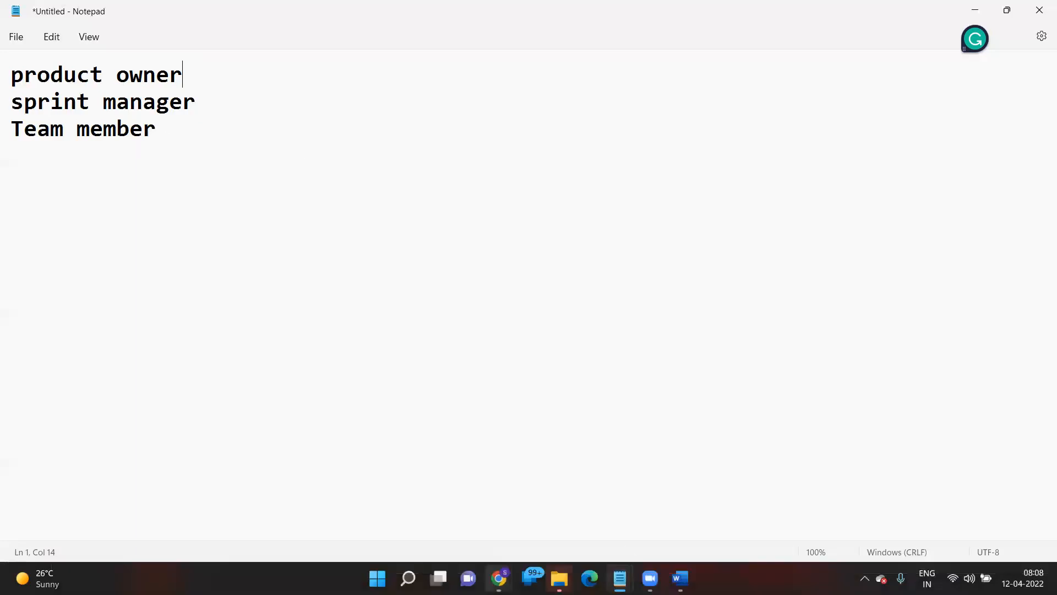
- Switch to the Chrome window playing the Angular 10 in Telugu YouTube video and pause it
{"action": "mouse_move", "coordinate": [499, 579]}
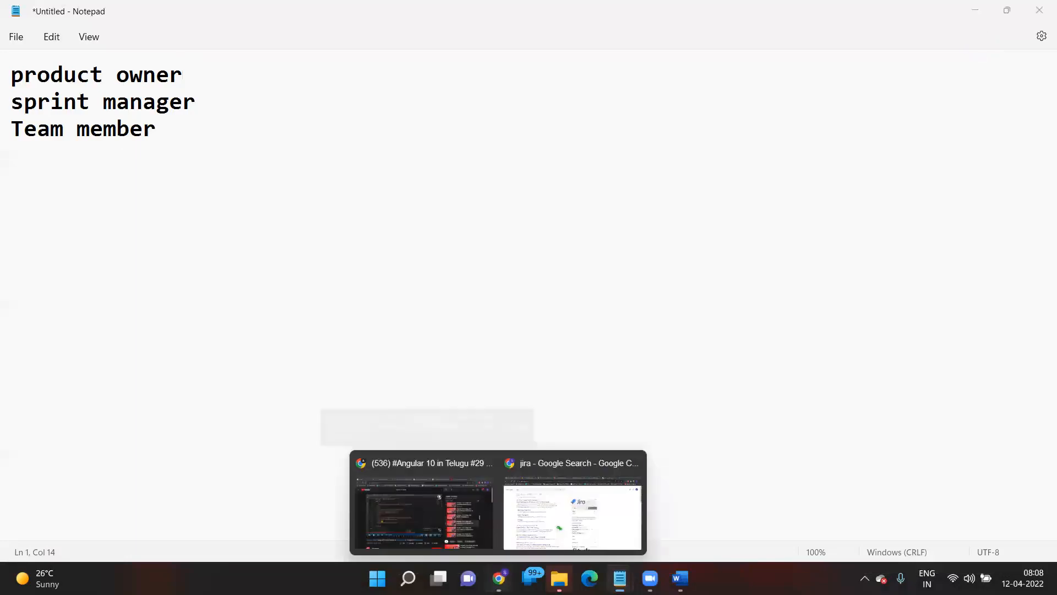
{"action": "left_click", "coordinate": [572, 512]}
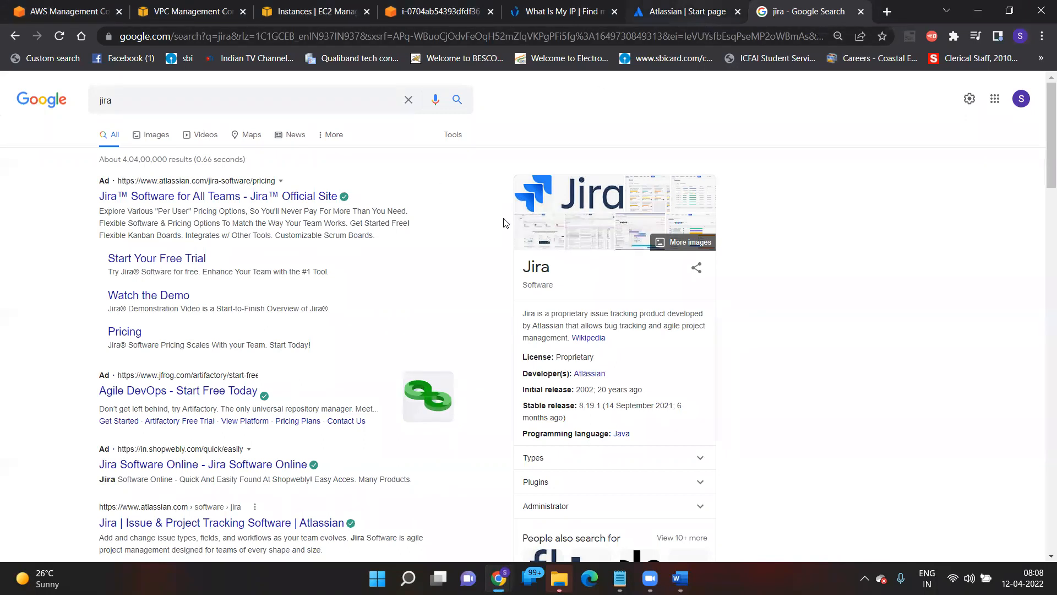
{"action": "key", "text": "alt+Tab"}
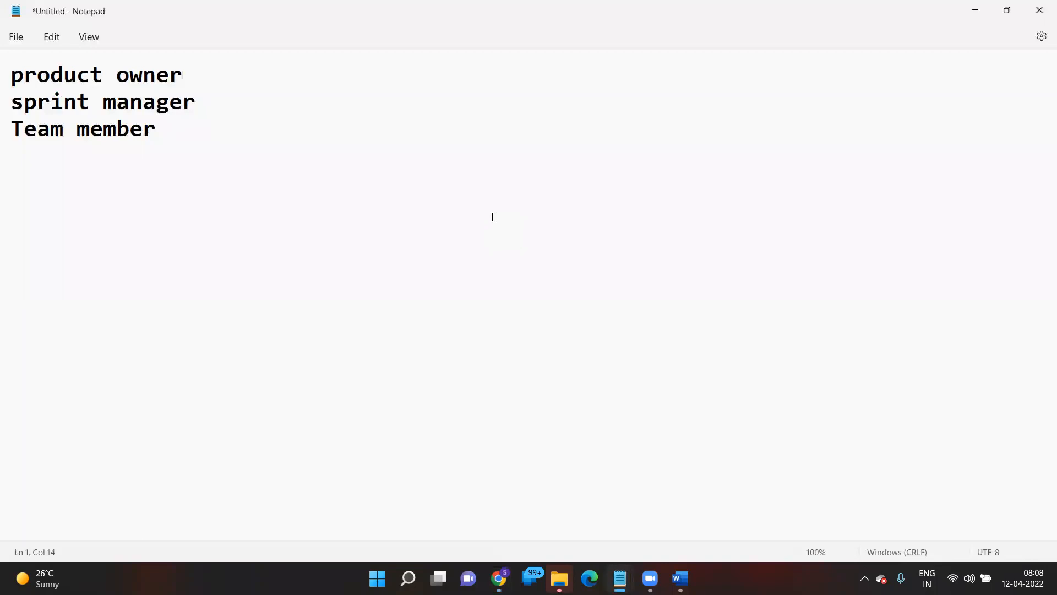
{"action": "key", "text": "alt+Tab"}
{"action": "key", "text": "Tab"}
{"action": "key", "text": "Tab"}
{"action": "key", "text": "Tab"}
{"action": "key", "text": "Tab"}
{"action": "key", "text": "Tab"}
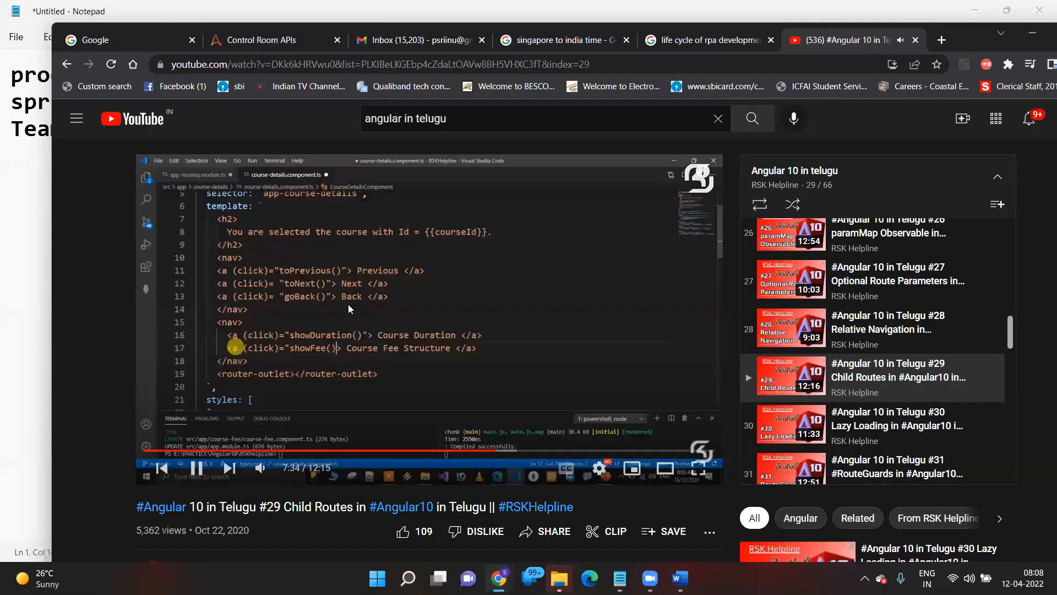
{"action": "left_click", "coordinate": [348, 304]}
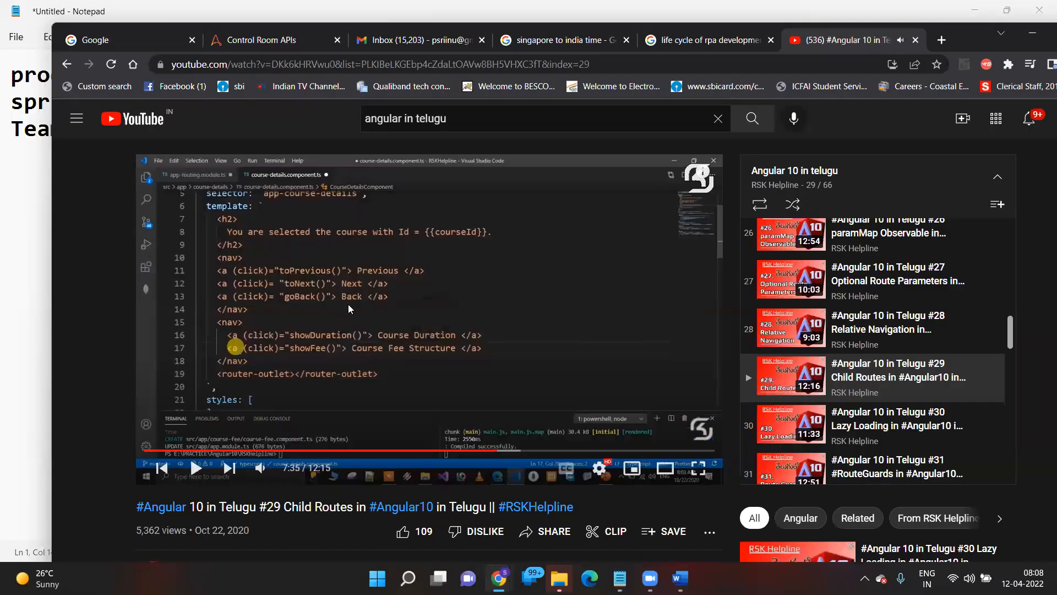
- Switch to the Atlassian start page in the other Chrome window and log out of the Atlassian account
{"action": "key", "text": "alt+Tab"}
{"action": "key", "text": "alt+Tab"}
{"action": "key", "text": "Tab"}
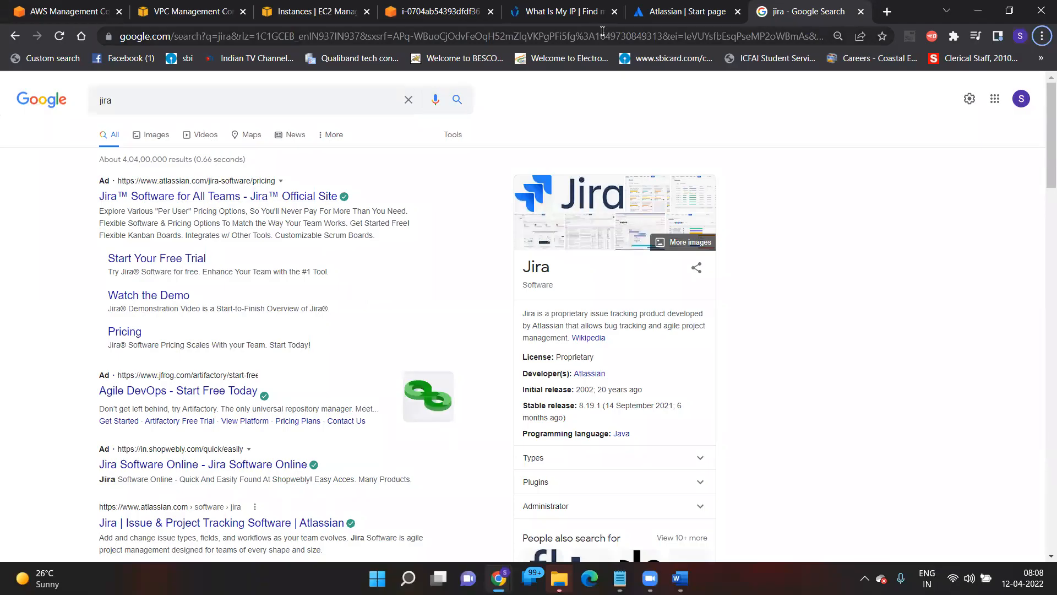
{"action": "left_click", "coordinate": [698, 23]}
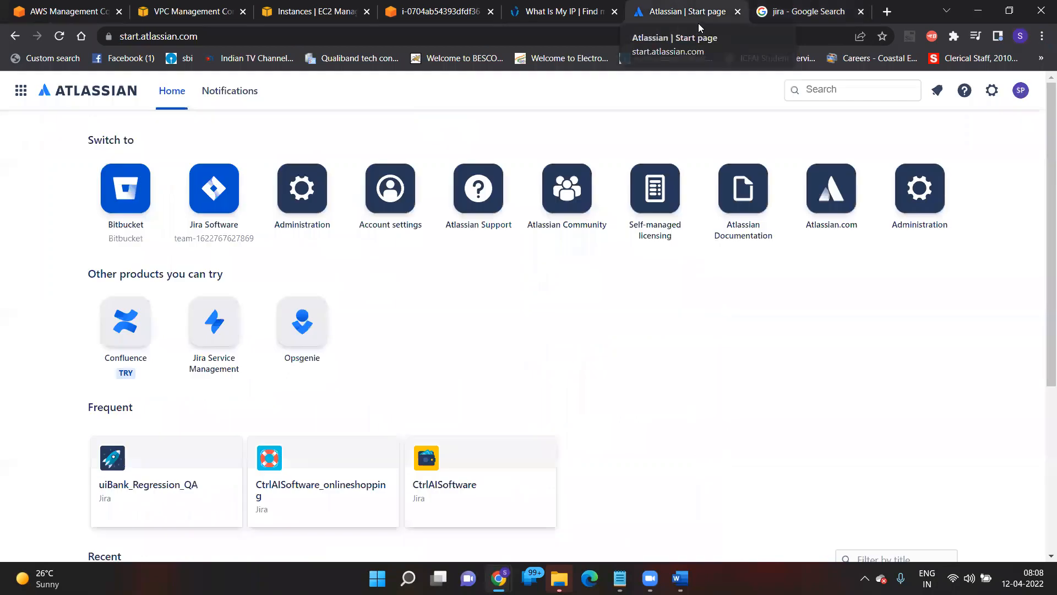
{"action": "left_click", "coordinate": [1021, 91]}
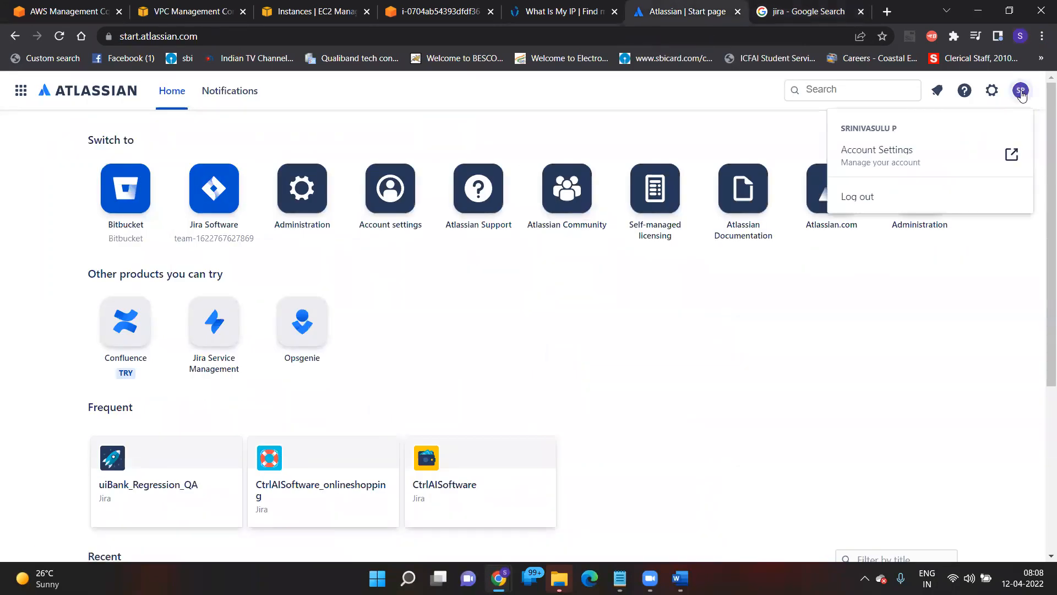
{"action": "left_click", "coordinate": [857, 199]}
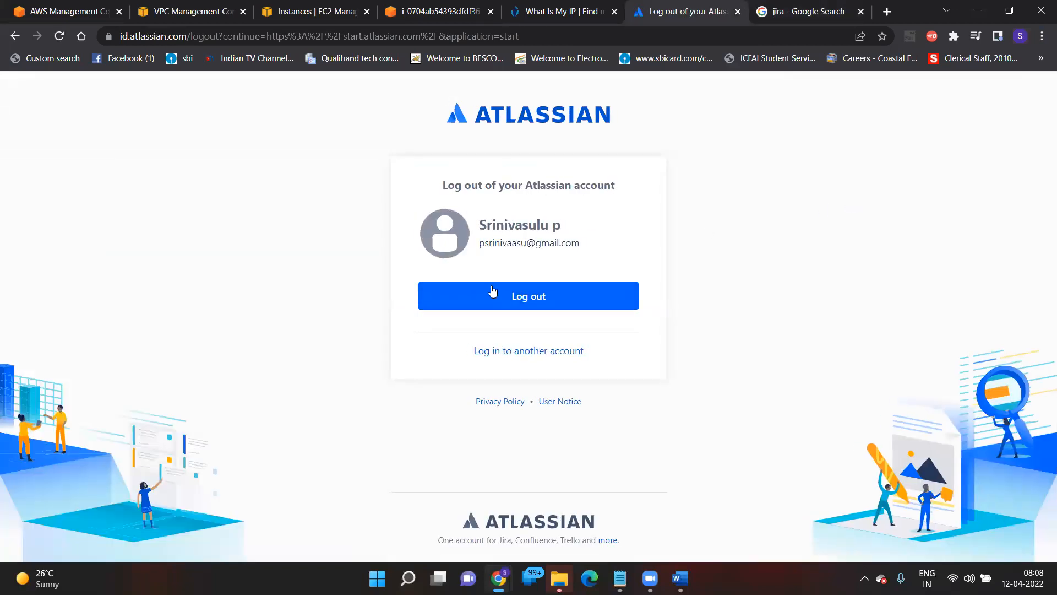
{"action": "left_click", "coordinate": [526, 300]}
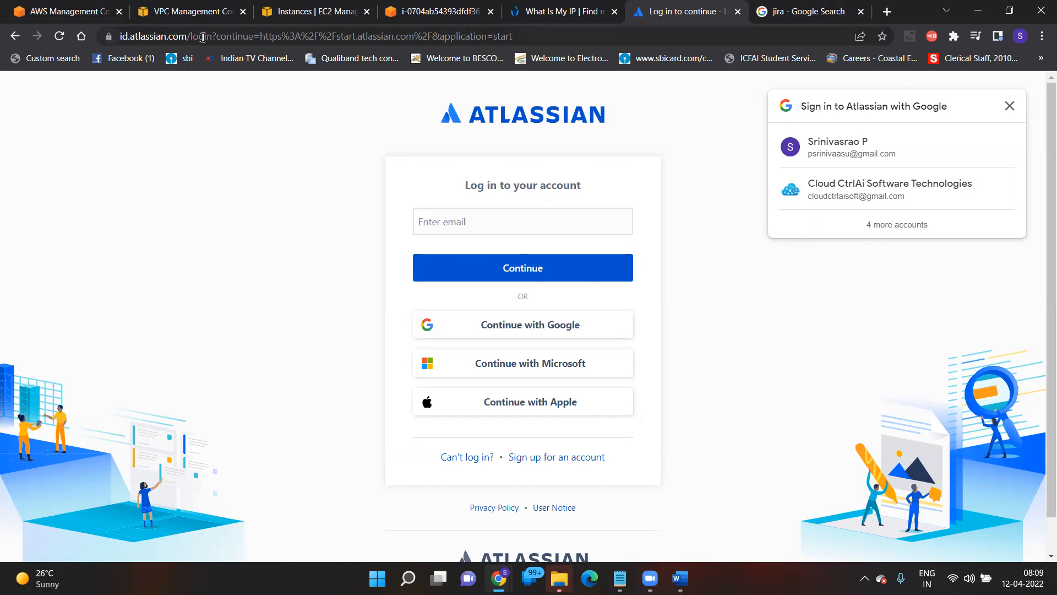
- Log in to Atlassian with the first listed Google account and open Jira Software
{"action": "left_click", "coordinate": [546, 329]}
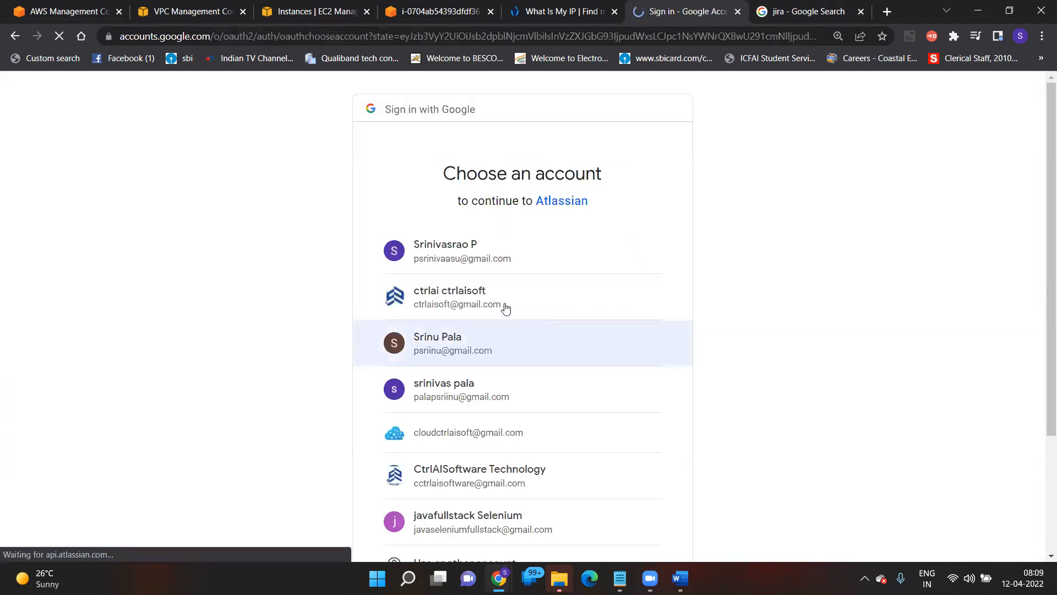
{"action": "left_click", "coordinate": [457, 265]}
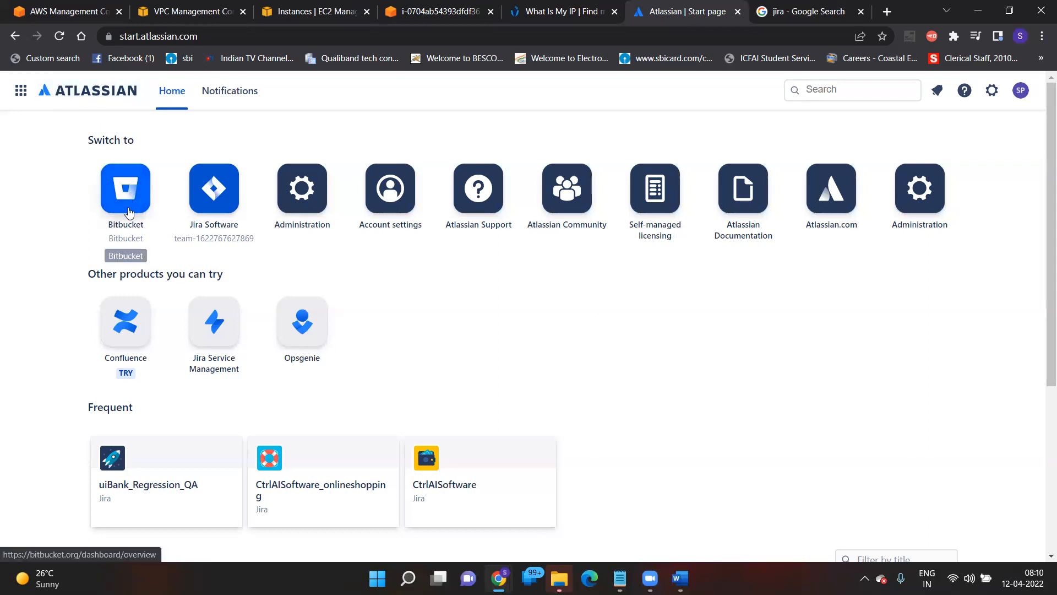
{"action": "left_click", "coordinate": [216, 204]}
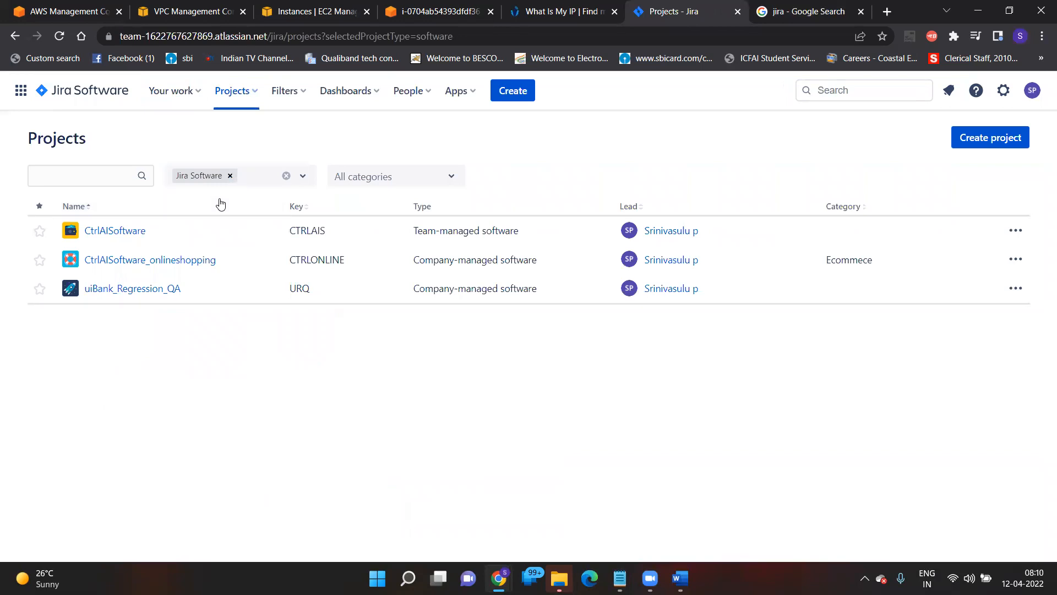
- Start a new Jira project using the Scrum template for software development
{"action": "left_click", "coordinate": [1006, 142]}
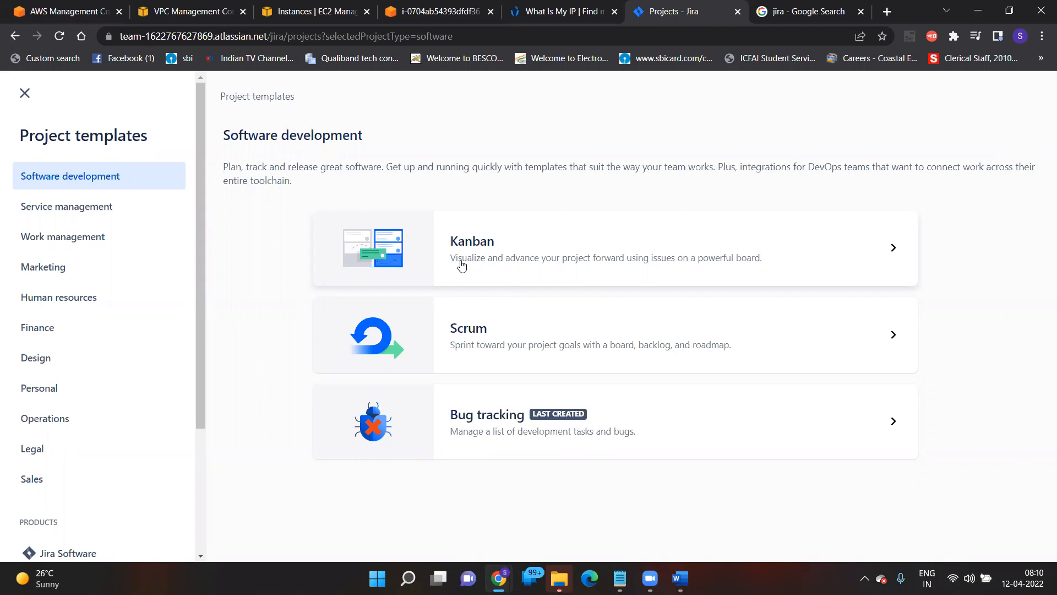
{"action": "left_click", "coordinate": [464, 338]}
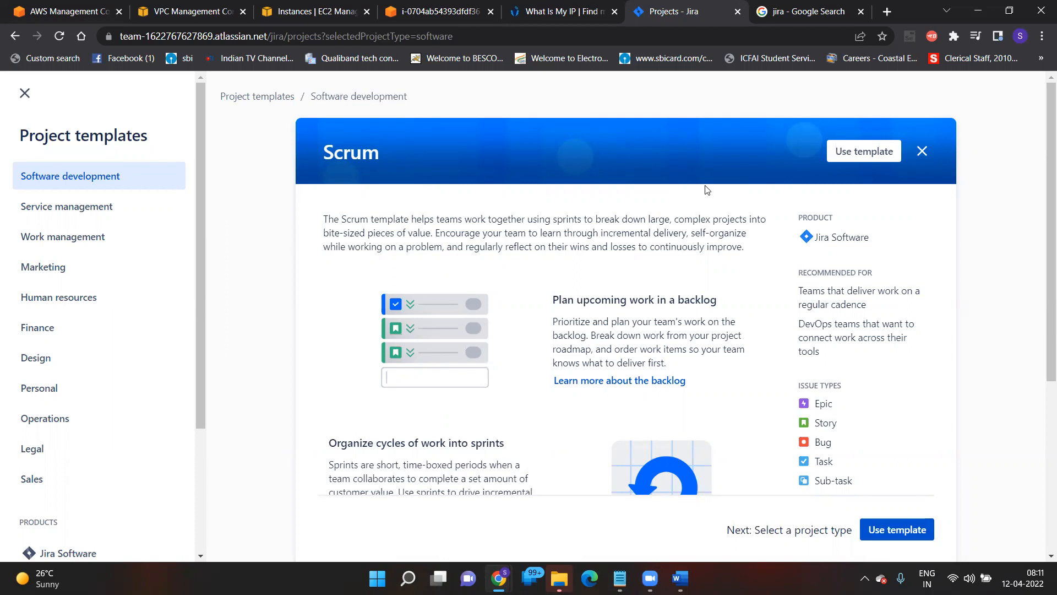
{"action": "left_click", "coordinate": [845, 153]}
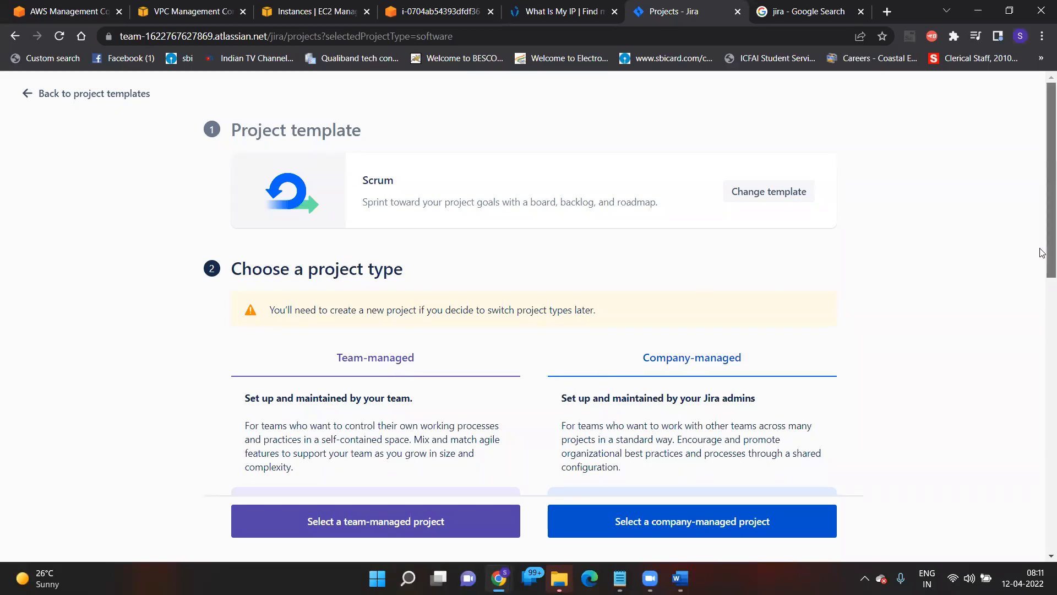
- Choose the team-managed project type and name the new project UiBankProject
{"action": "scroll", "coordinate": [1041, 275], "scroll_direction": "down", "scroll_amount": 1}
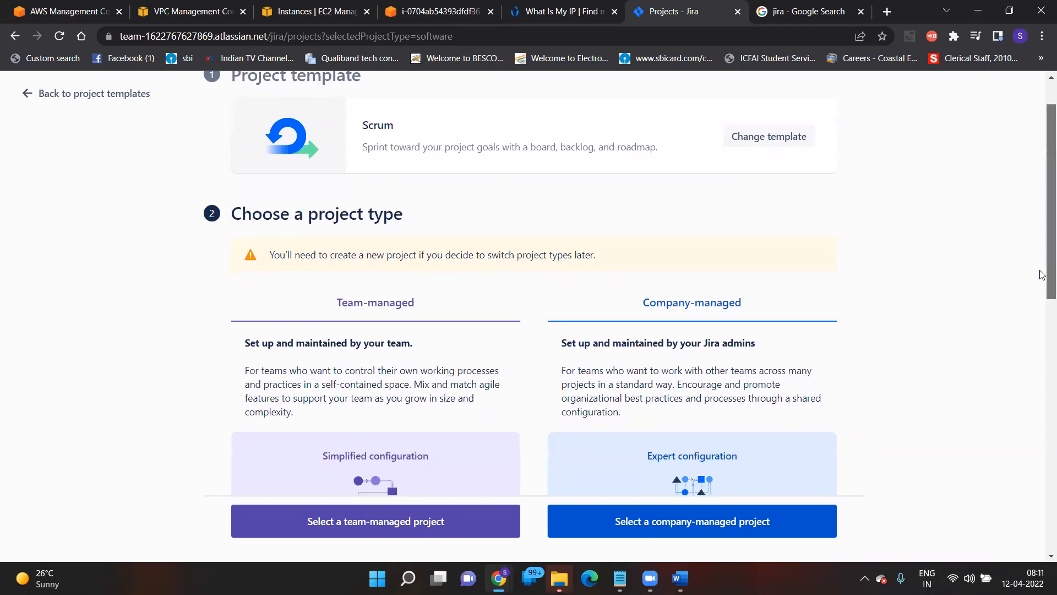
{"action": "scroll", "coordinate": [1042, 276], "scroll_direction": "down", "scroll_amount": 3}
{"action": "left_click_drag", "start_coordinate": [1039, 333], "coordinate": [1036, 348]}
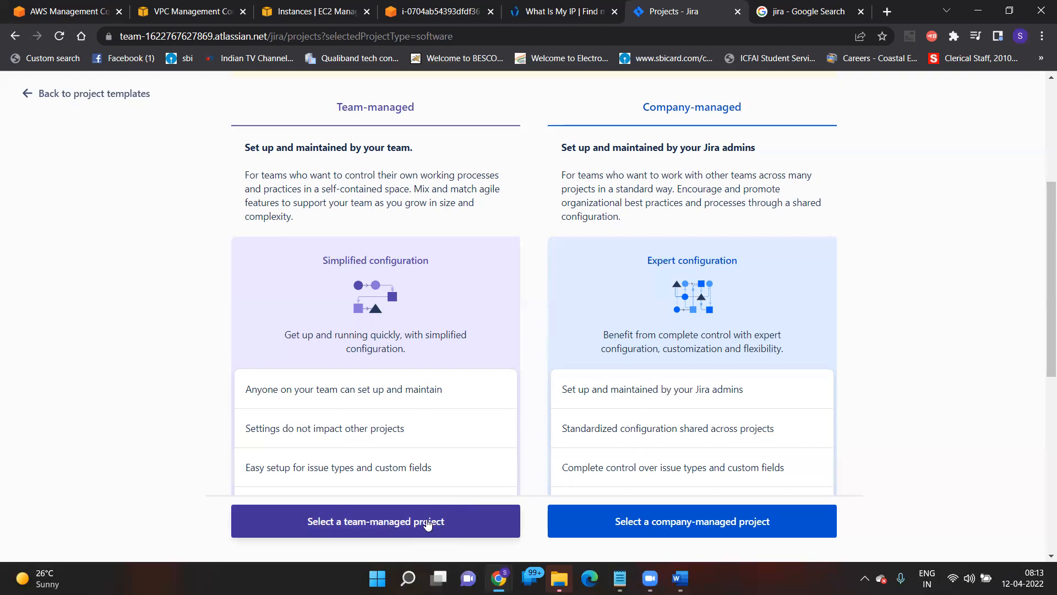
{"action": "left_click", "coordinate": [423, 524]}
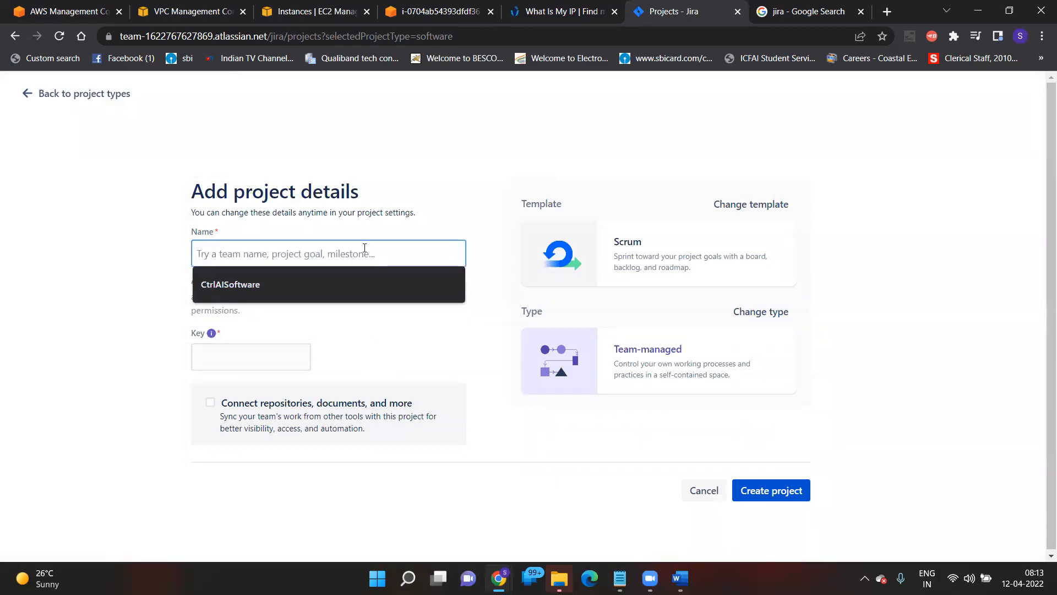
{"action": "type", "text": "UiBank"}
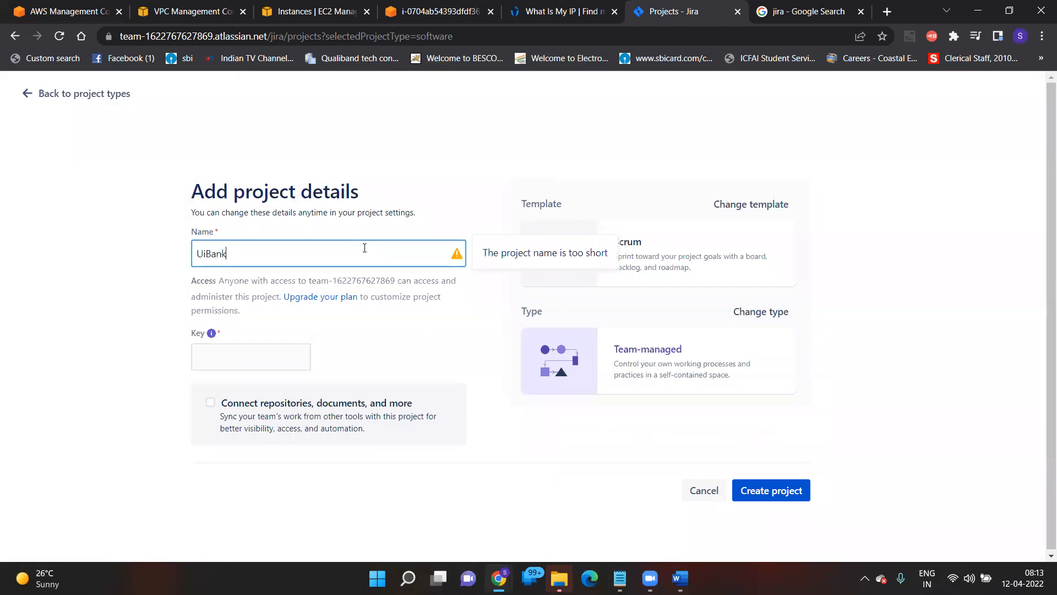
{"action": "type", "text": "Project"}
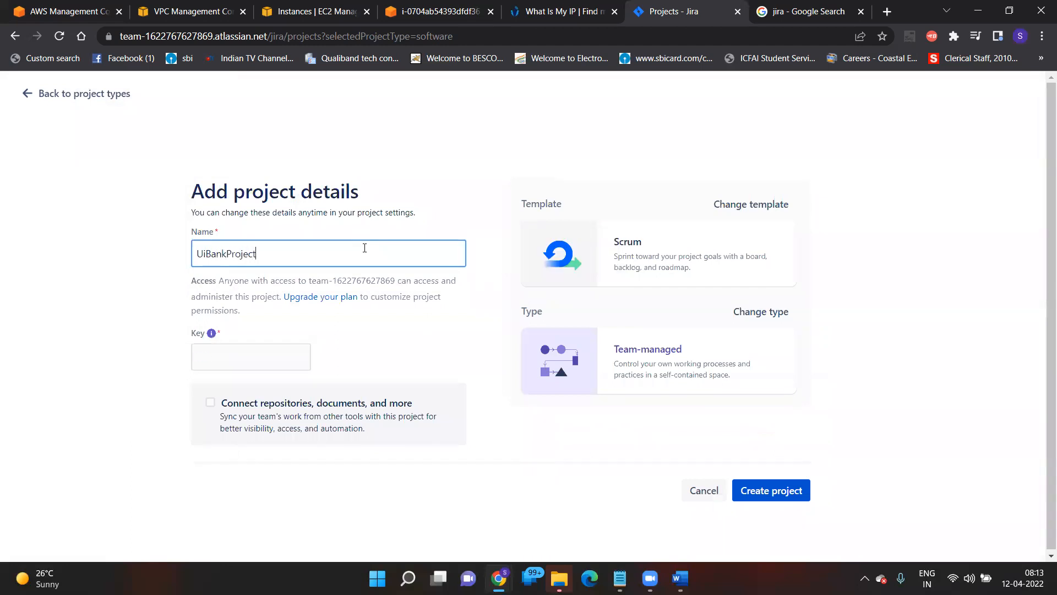
- Complete the project name as UiBankProject_Development and create the project
{"action": "type", "text": "_Development"}
{"action": "left_click", "coordinate": [383, 368]}
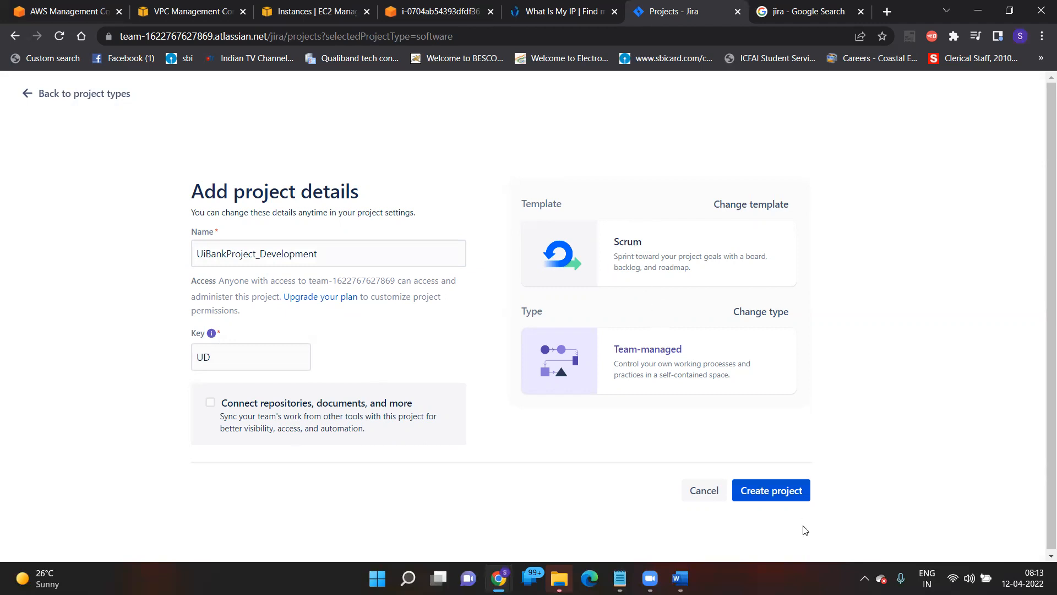
{"action": "left_click", "coordinate": [779, 496]}
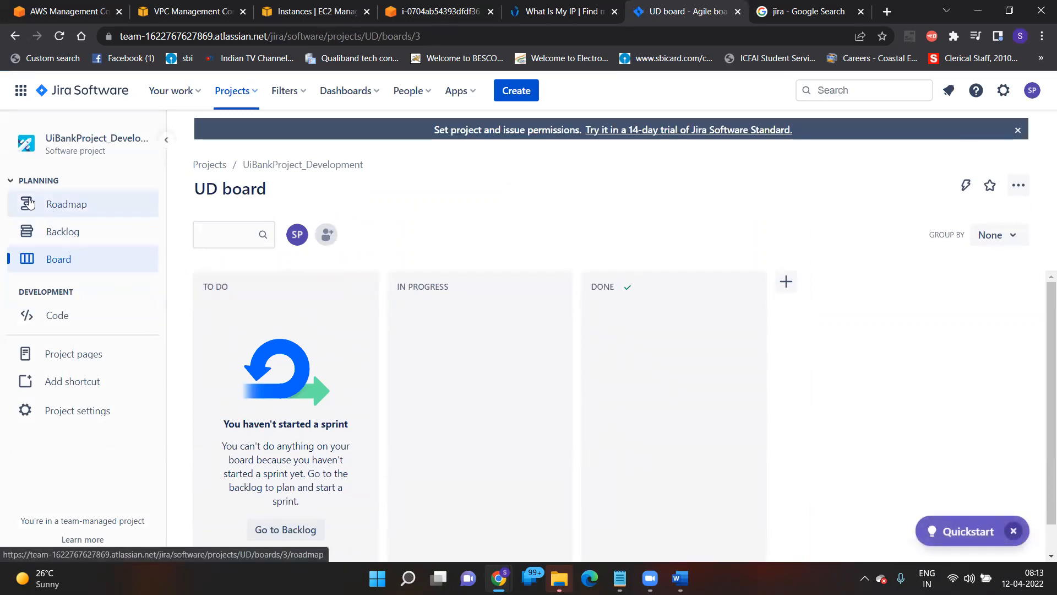
- Look through the new project's roadmap, backlog and board pages
{"action": "left_click", "coordinate": [58, 213]}
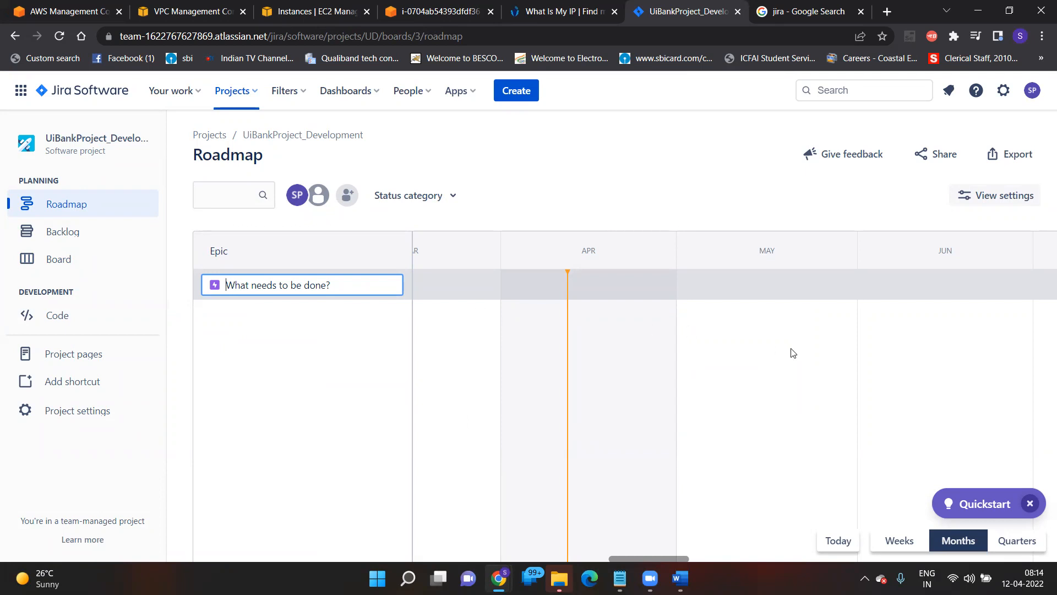
{"action": "left_click", "coordinate": [61, 238]}
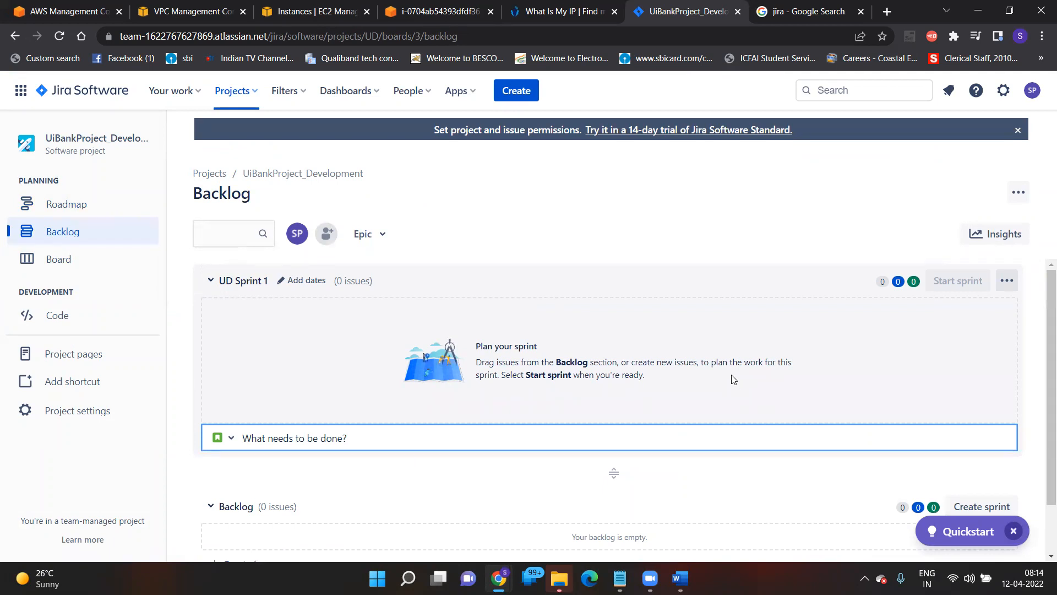
{"action": "left_click", "coordinate": [62, 263]}
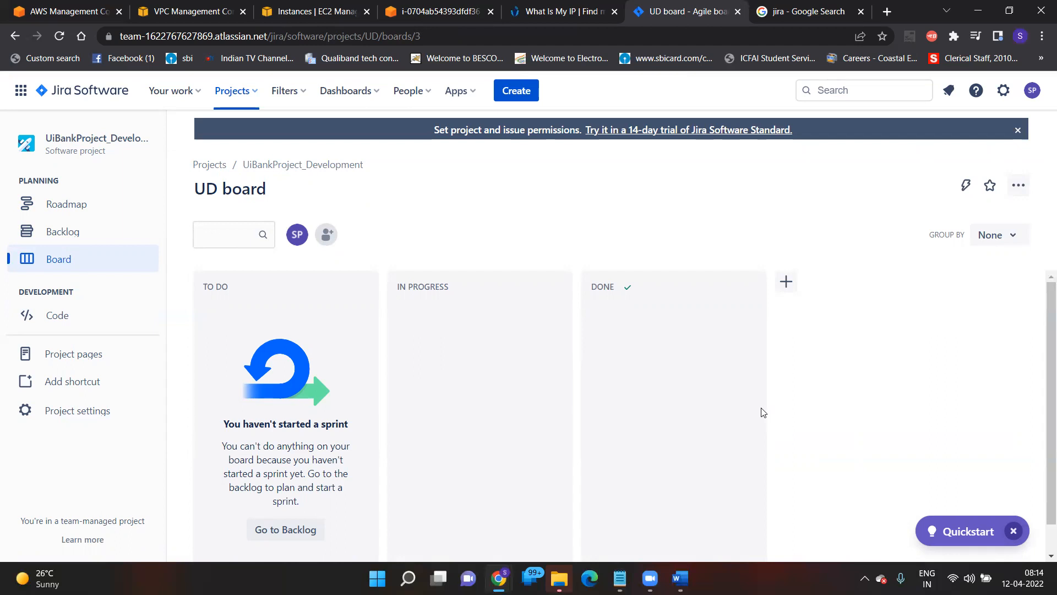
- Switch to the CtrlAISoftware_onlineshopping project and show its roadmap
{"action": "left_click", "coordinate": [256, 100]}
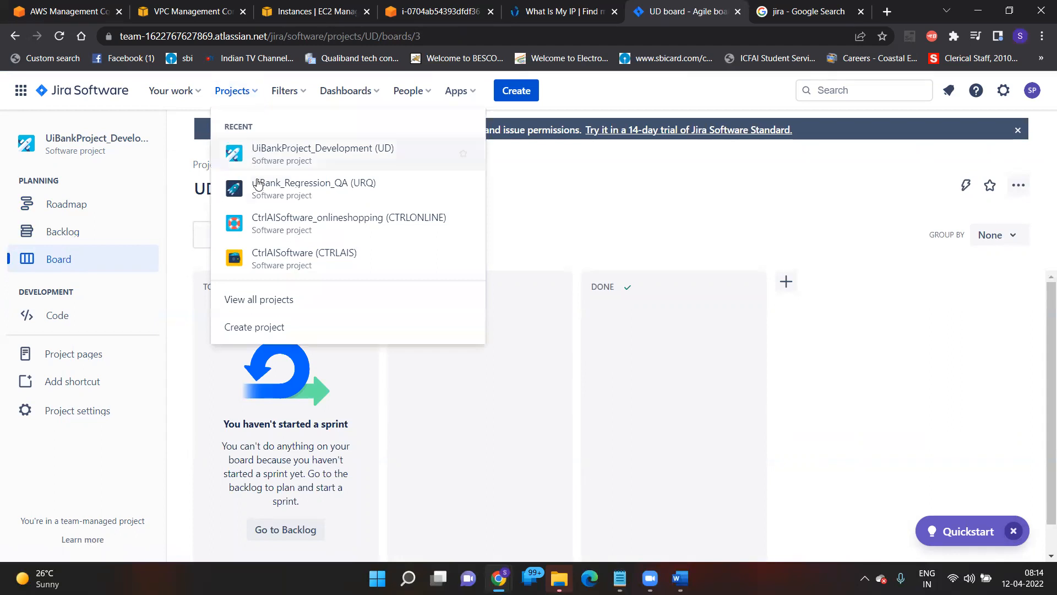
{"action": "left_click", "coordinate": [272, 231]}
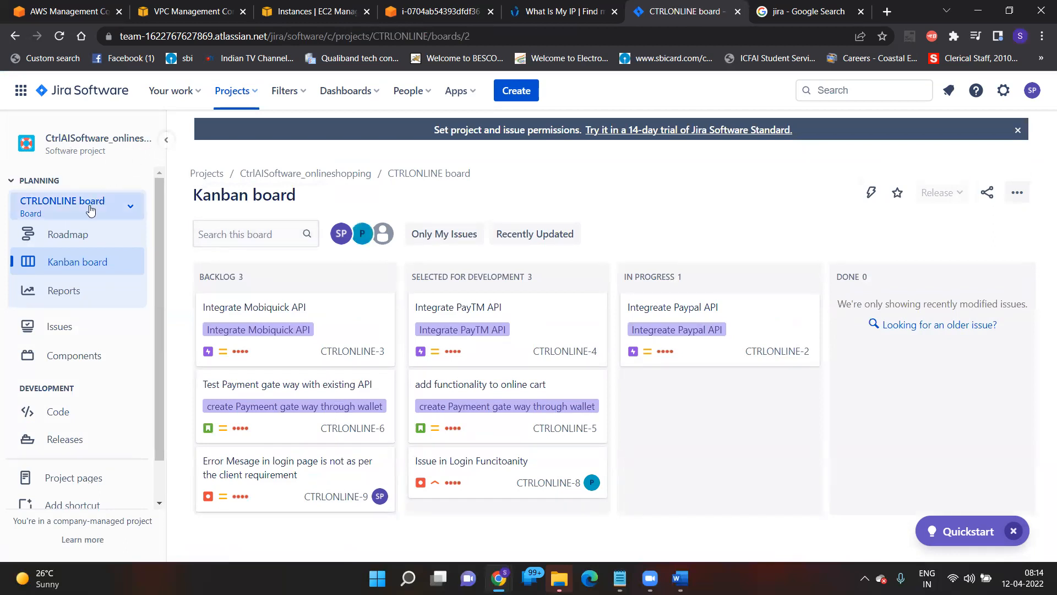
{"action": "left_click", "coordinate": [65, 244]}
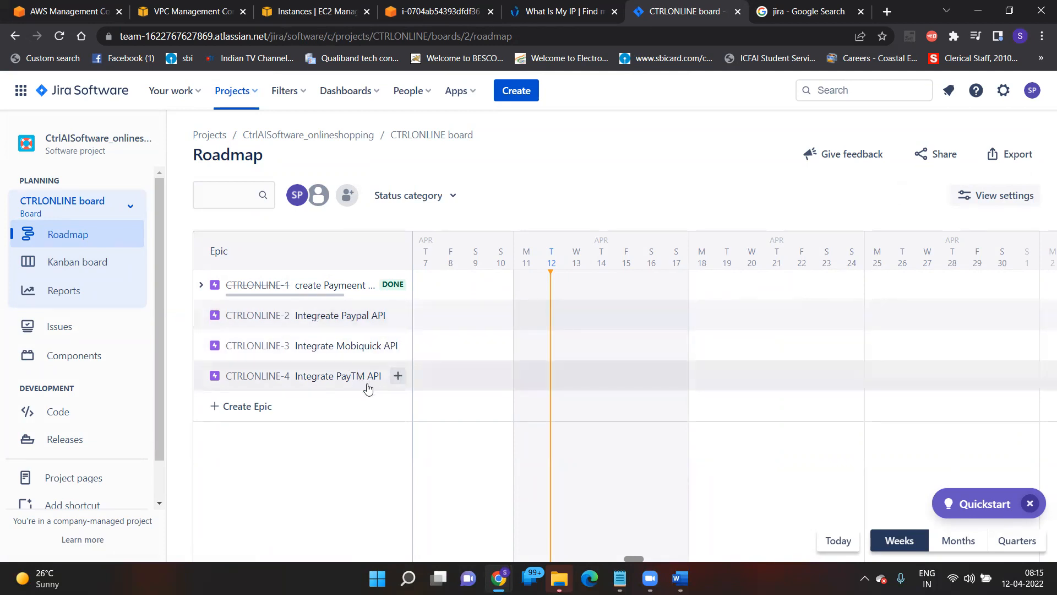
- Create an epic on the roadmap named "CTRLONLINE-5 Integrate with UPI pagement gateway"
{"action": "left_click", "coordinate": [256, 407]}
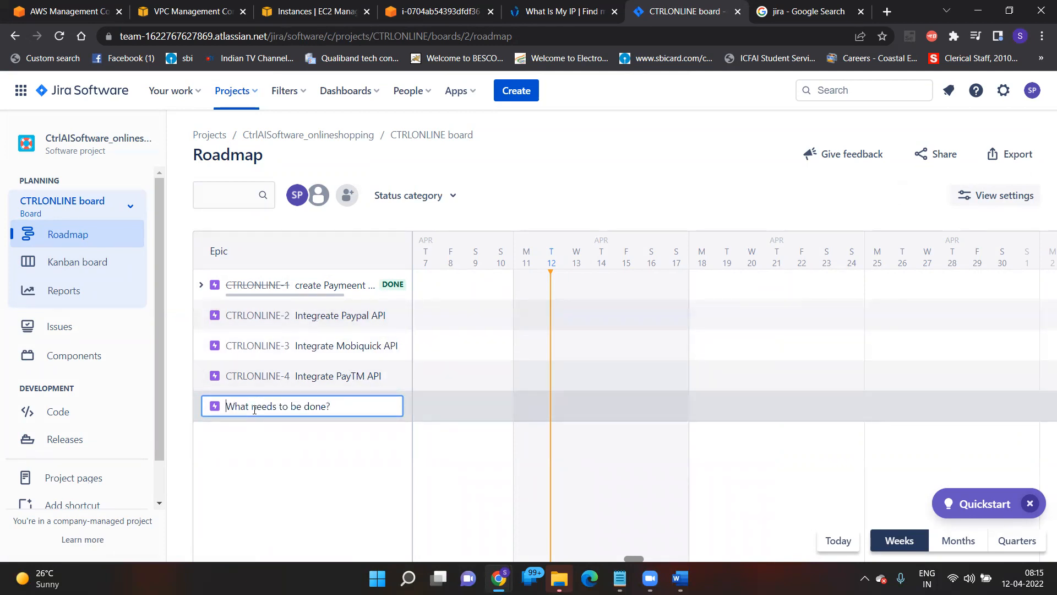
{"action": "type", "text": "Ct"}
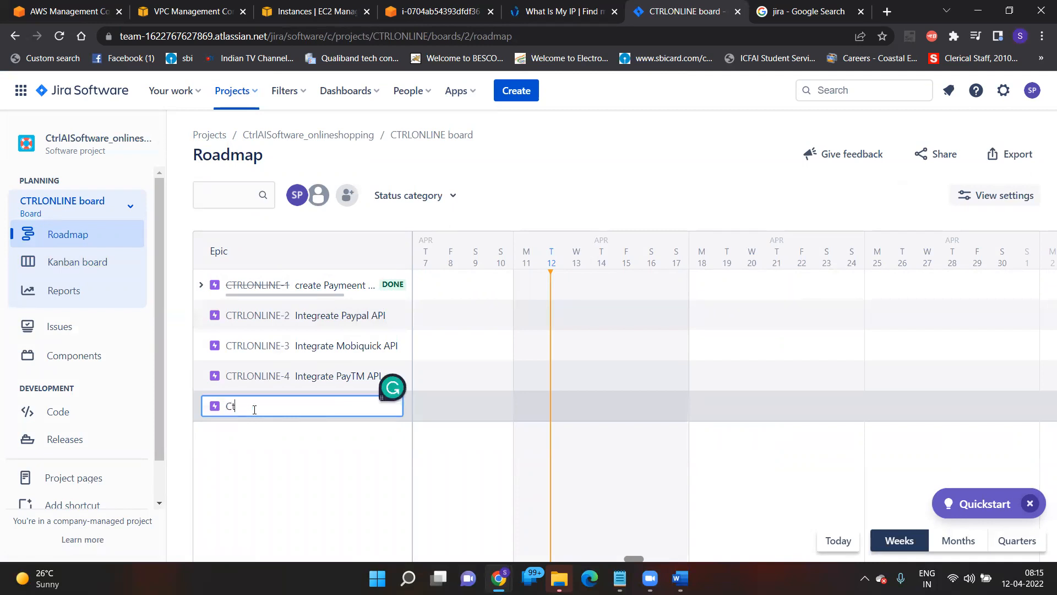
{"action": "key", "text": "BackSpace"}
{"action": "type", "text": "TRLon"}
{"action": "key", "text": "BackSpace"}
{"action": "key", "text": "BackSpace"}
{"action": "type", "text": "ONLINE-5 INT"}
{"action": "key", "text": "BackSpace"}
{"action": "key", "text": "BackSpace"}
{"action": "type", "text": "N"}
{"action": "key", "text": "BackSpace"}
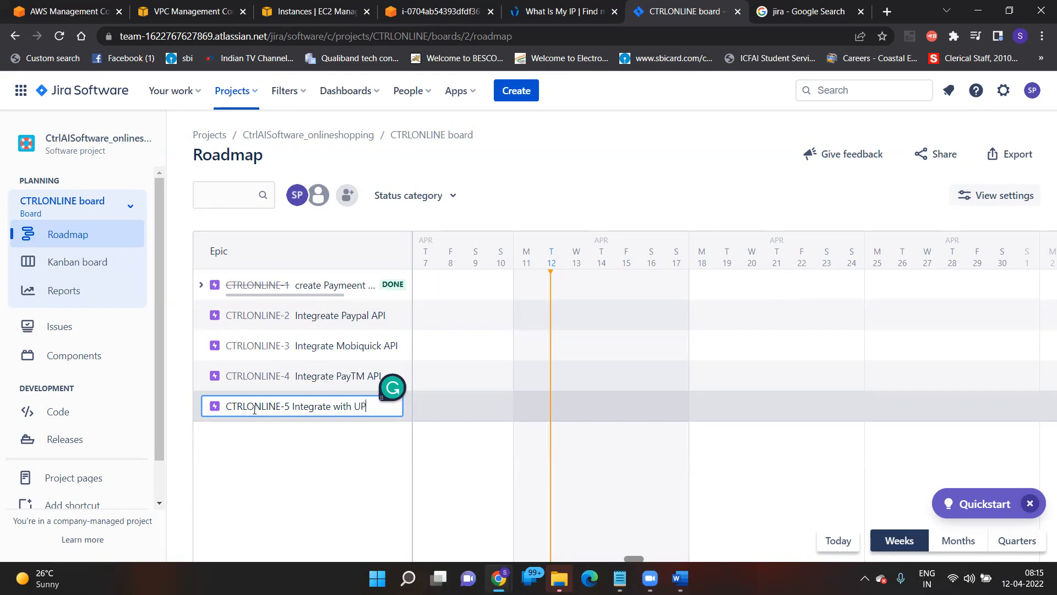
{"action": "type", "text": "ment g"}
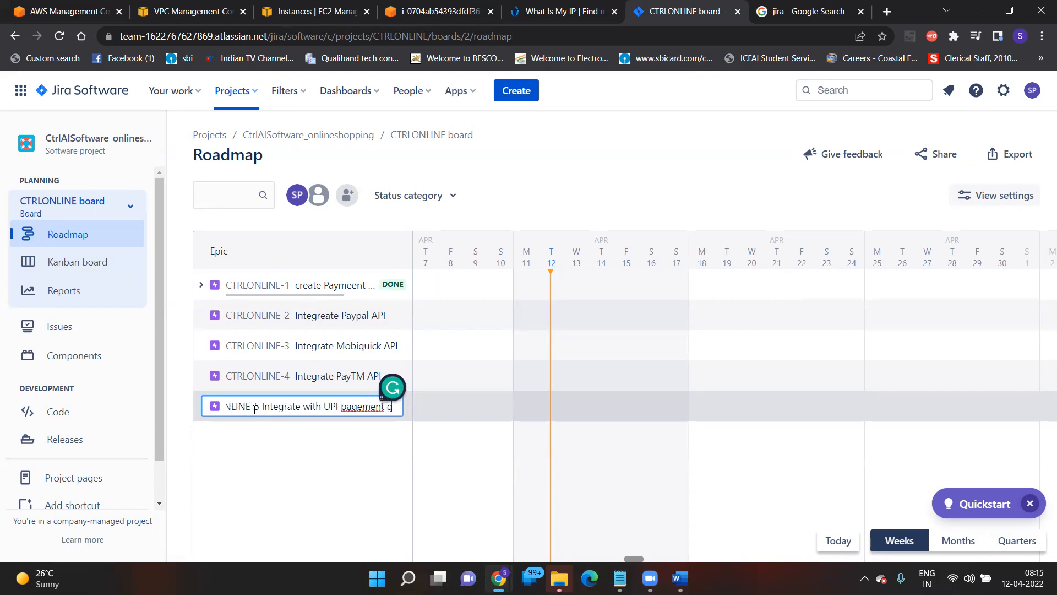
{"action": "type", "text": "ateway"}
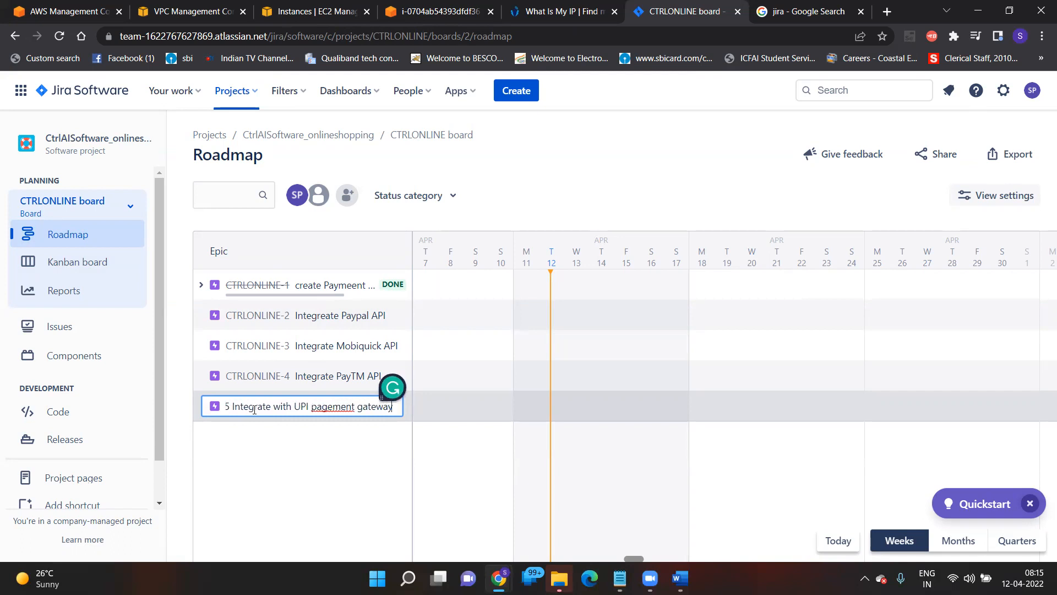
{"action": "key", "text": "Return"}
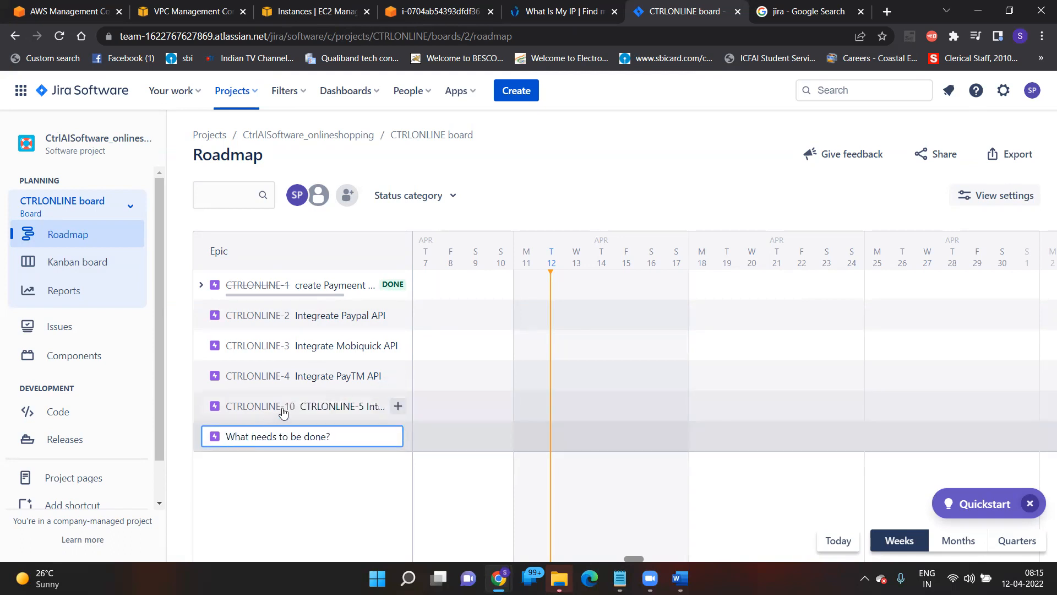
- Open the new UPI epic's details and switch its status to Selected for Development, to Done, and finally to Backlog
{"action": "left_click", "coordinate": [282, 407]}
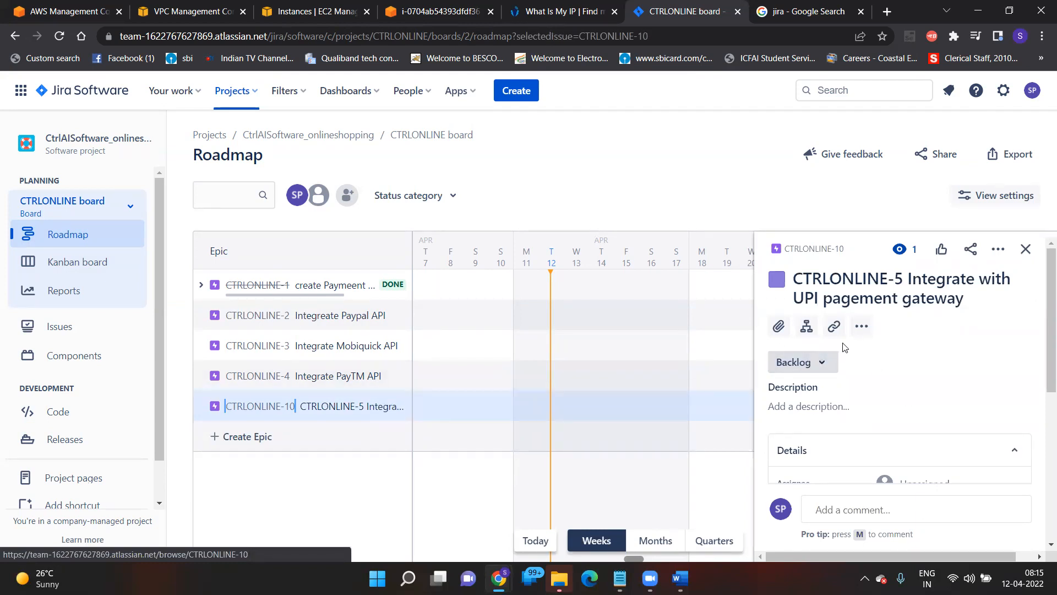
{"action": "left_click", "coordinate": [822, 368]}
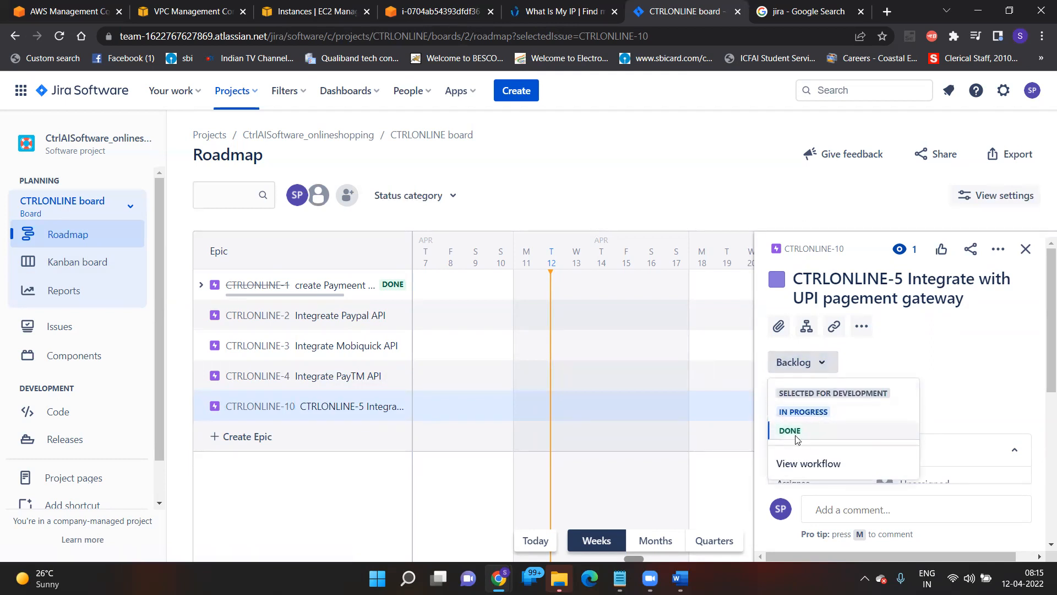
{"action": "left_click", "coordinate": [832, 395]}
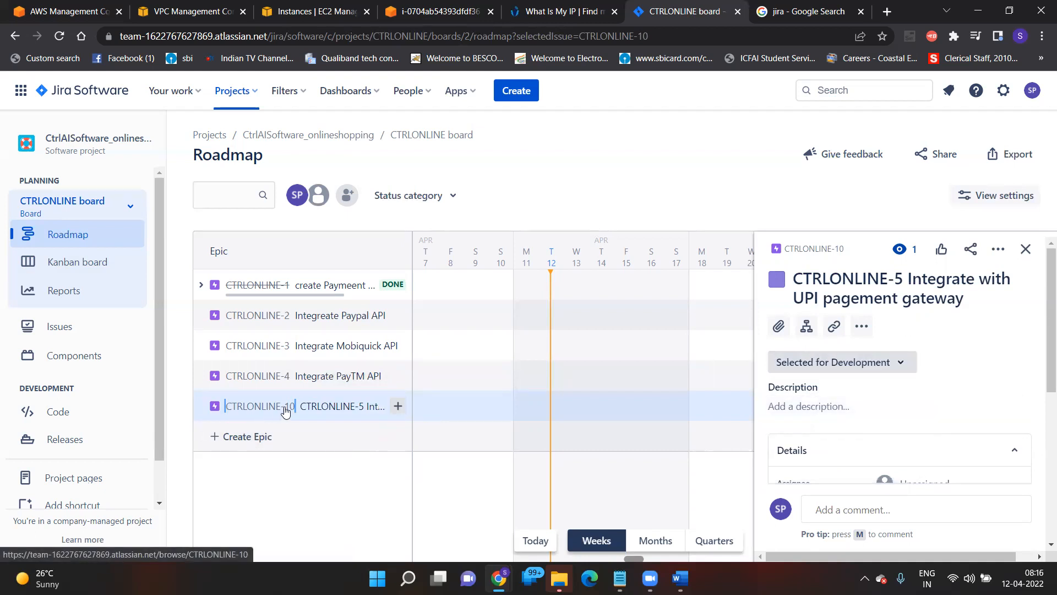
{"action": "left_click", "coordinate": [903, 363]}
{"action": "left_click", "coordinate": [826, 435]}
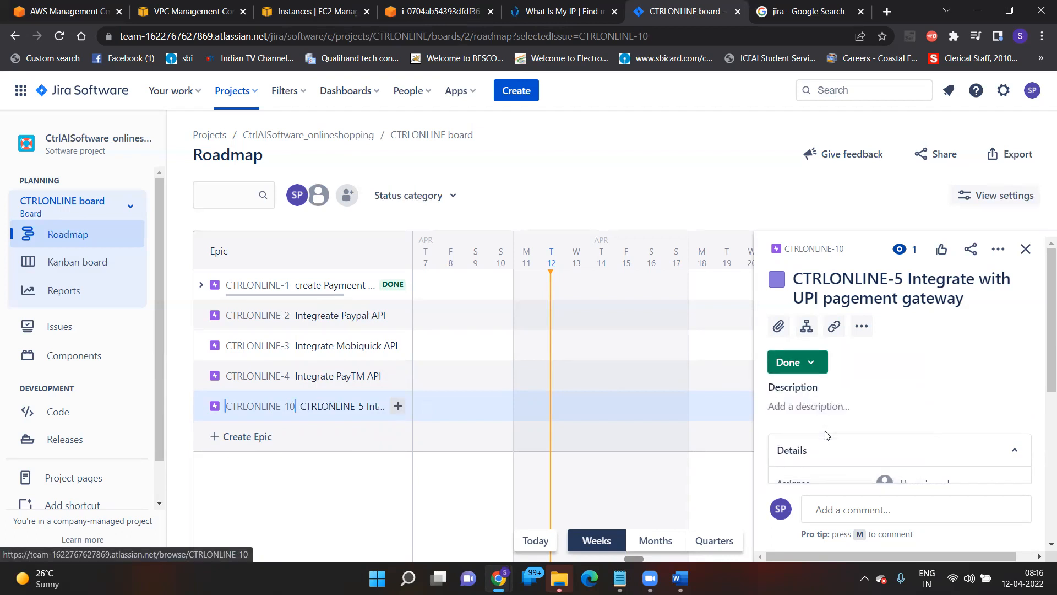
{"action": "left_click", "coordinate": [814, 362]}
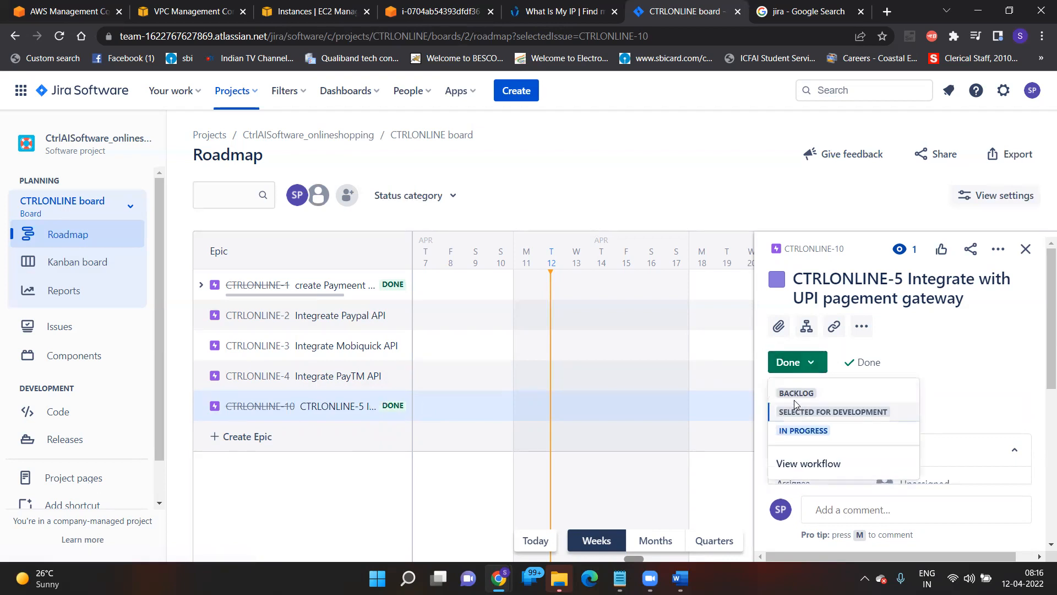
{"action": "left_click", "coordinate": [795, 393]}
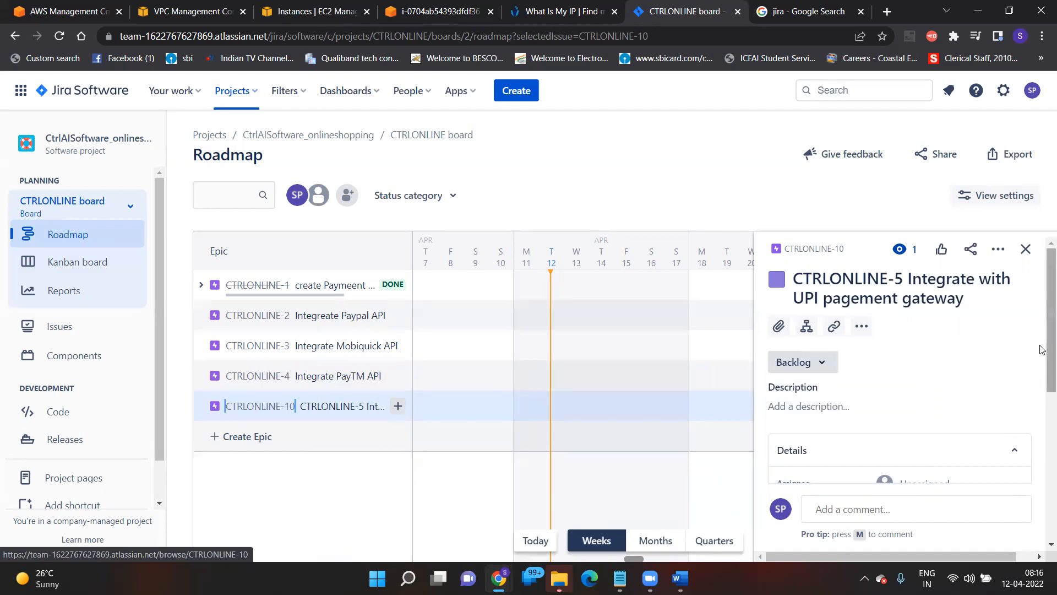
- Assign the UPI gateway epic to the signed-in account holder
{"action": "scroll", "coordinate": [1041, 356], "scroll_direction": "down", "scroll_amount": 1}
{"action": "scroll", "coordinate": [1042, 357], "scroll_direction": "down", "scroll_amount": 3}
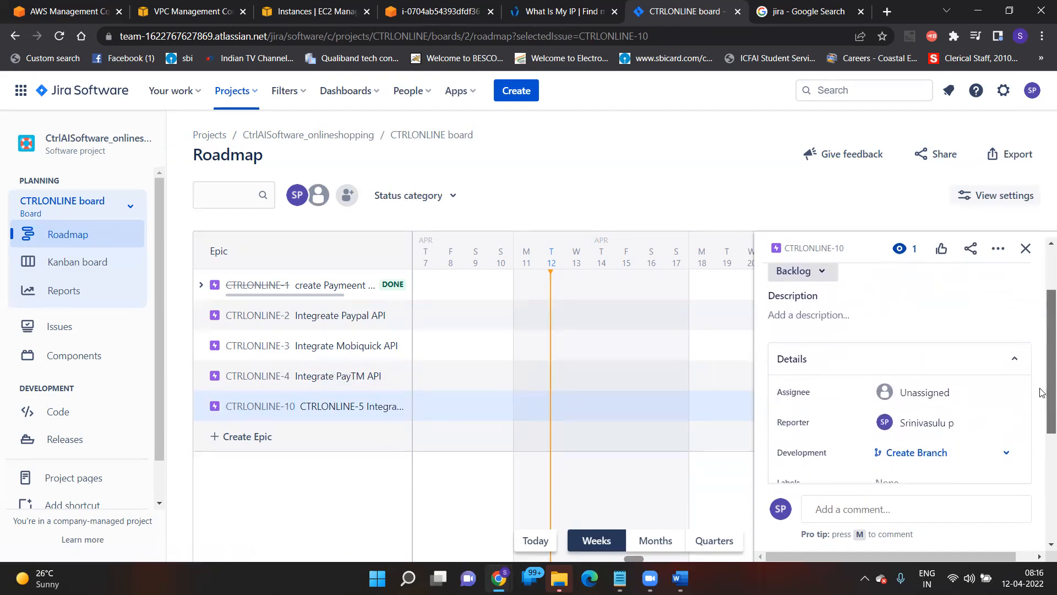
{"action": "scroll", "coordinate": [1041, 394], "scroll_direction": "up", "scroll_amount": 2}
{"action": "scroll", "coordinate": [1041, 391], "scroll_direction": "down", "scroll_amount": 1}
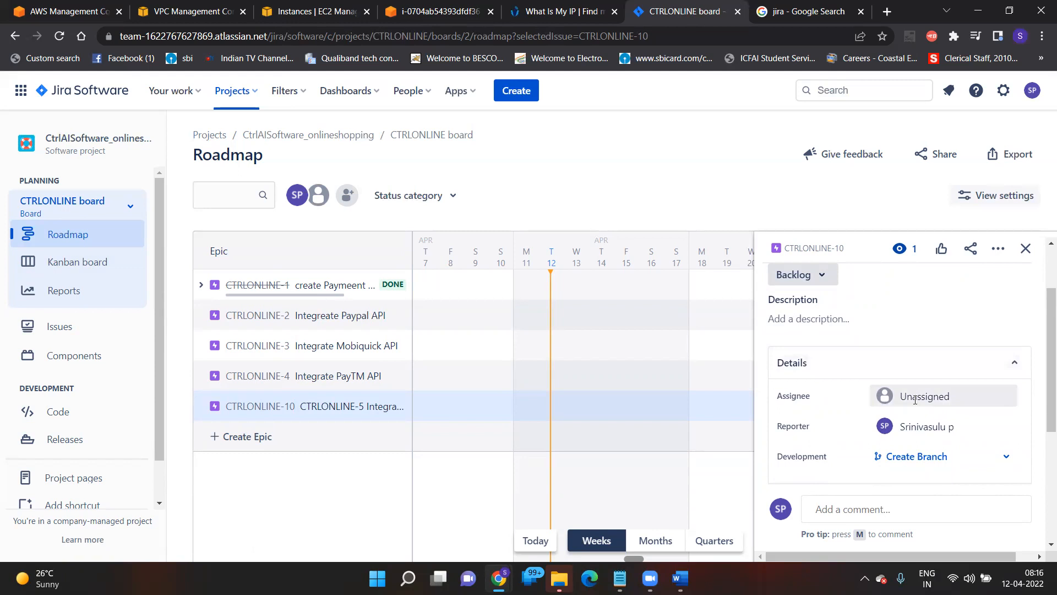
{"action": "left_click", "coordinate": [912, 396]}
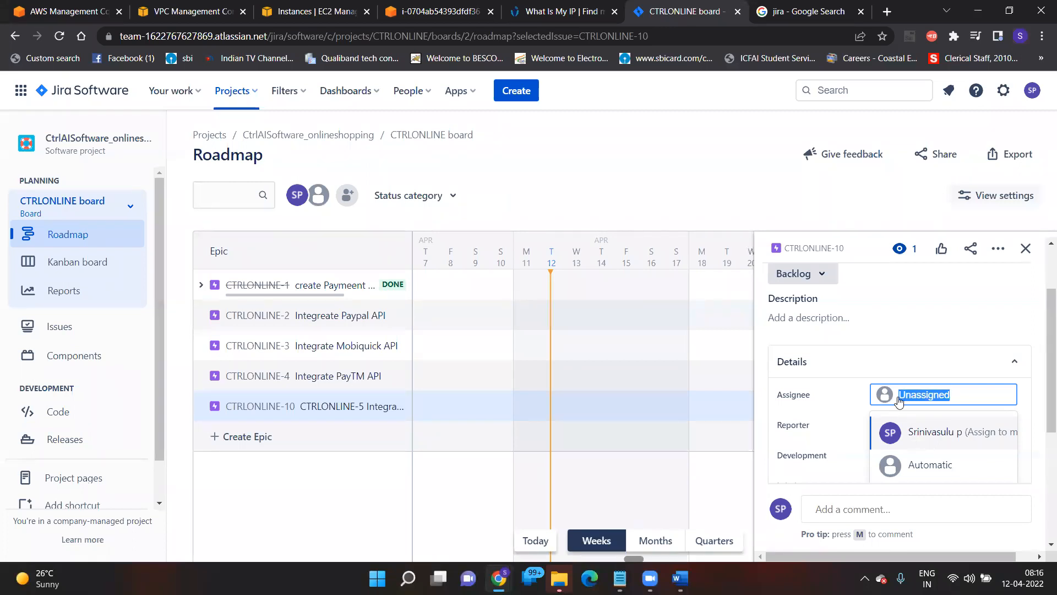
{"action": "left_click", "coordinate": [944, 439]}
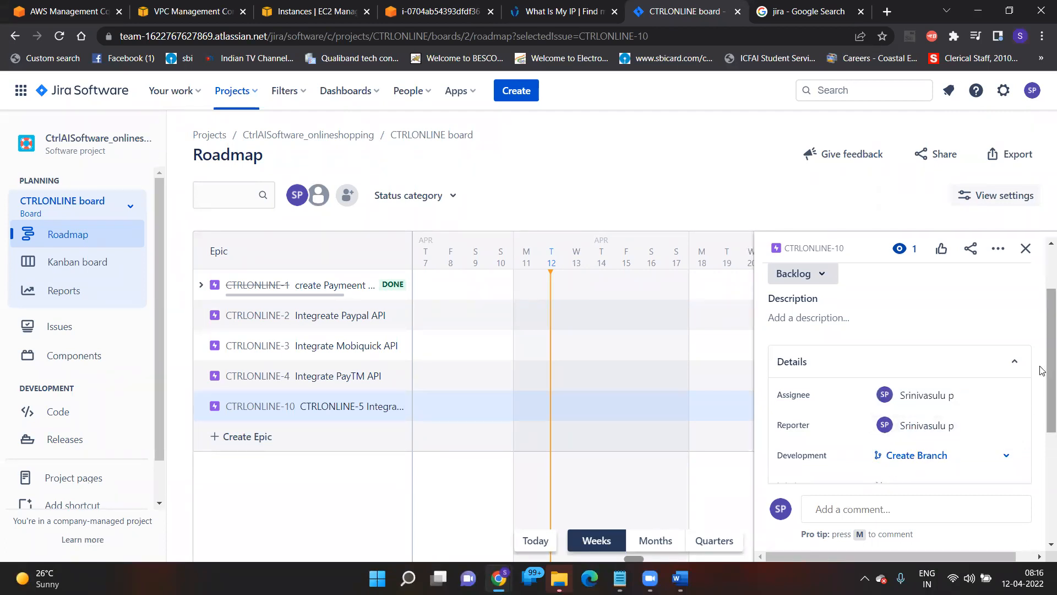
- Set the UPI gateway epic's priority to High and review its remaining detail fields
{"action": "left_click_drag", "start_coordinate": [1047, 366], "coordinate": [1042, 411]}
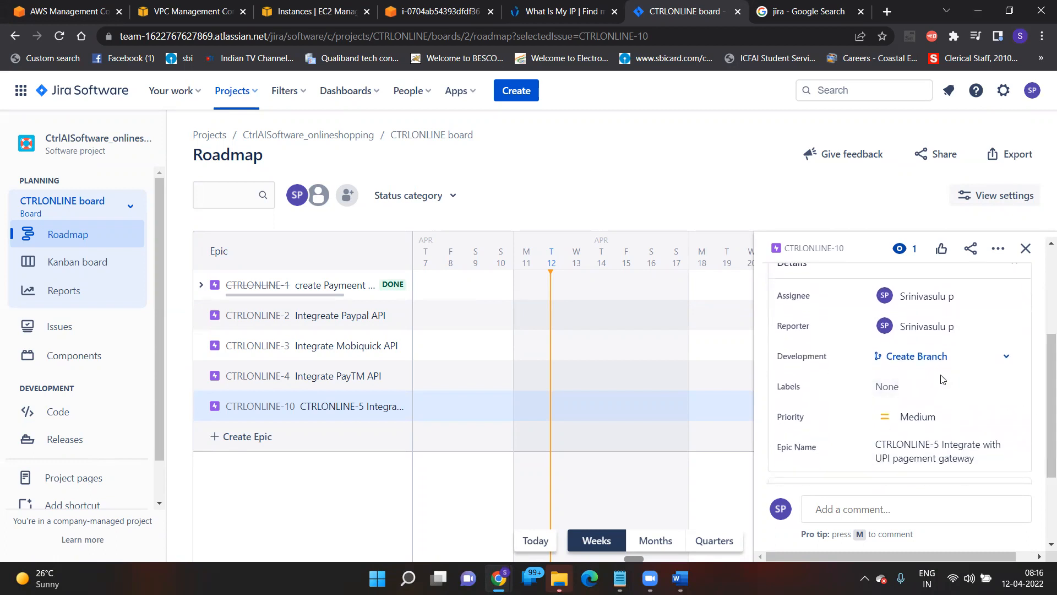
{"action": "left_click", "coordinate": [930, 419]}
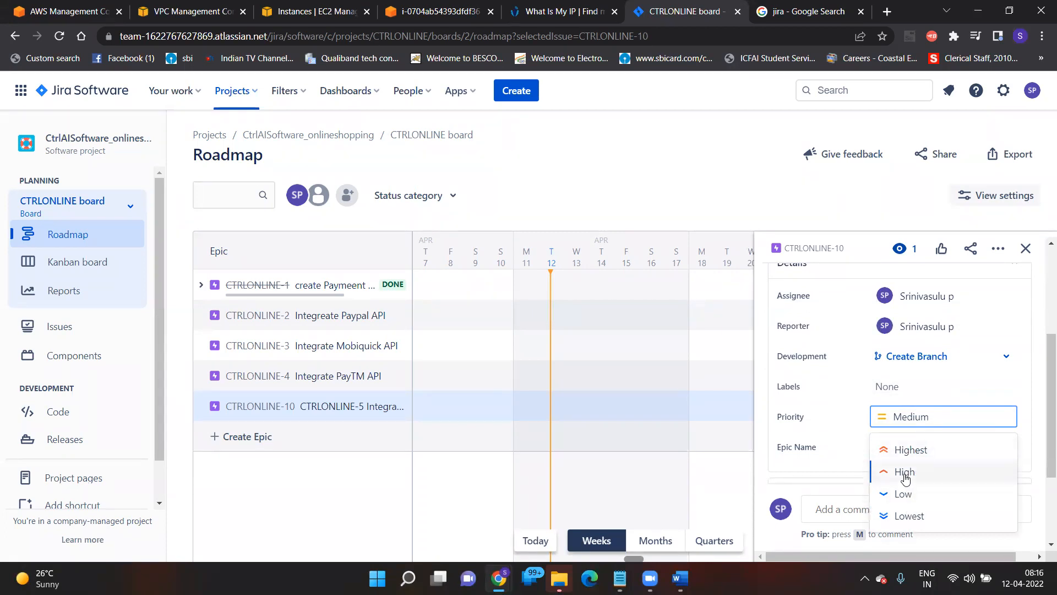
{"action": "left_click", "coordinate": [906, 473]}
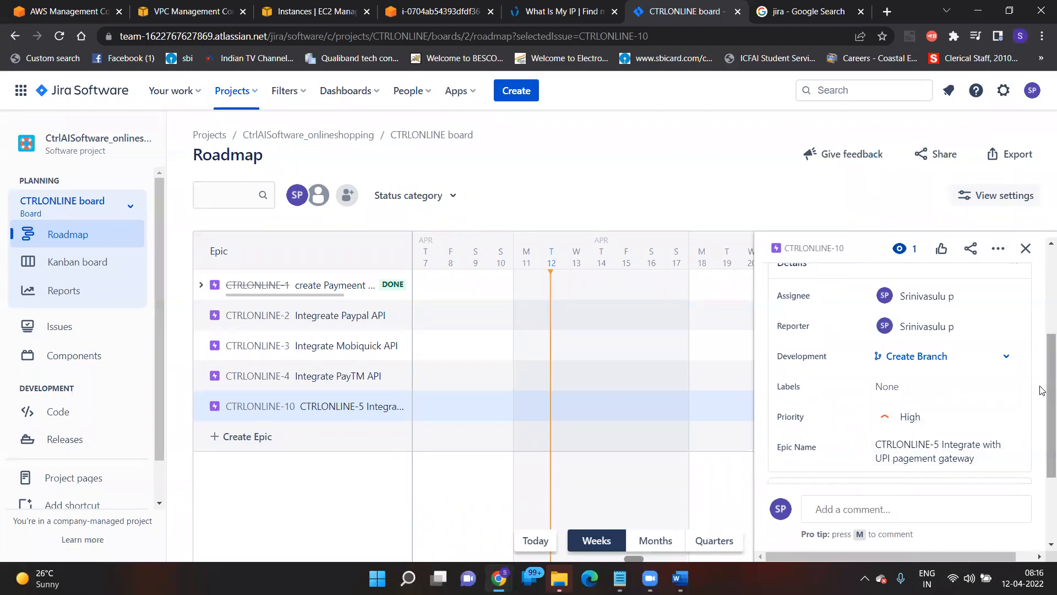
{"action": "left_click_drag", "start_coordinate": [1043, 390], "coordinate": [1043, 448]}
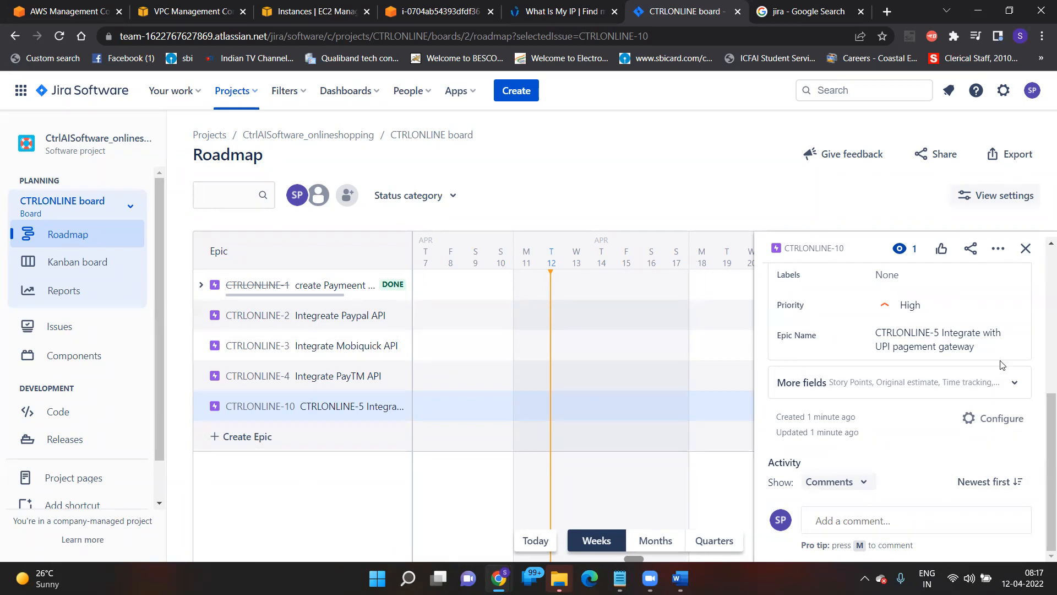
- Examine the project's Kanban board and find the UPI gateway epic in the Backlog column
{"action": "left_click", "coordinate": [74, 270]}
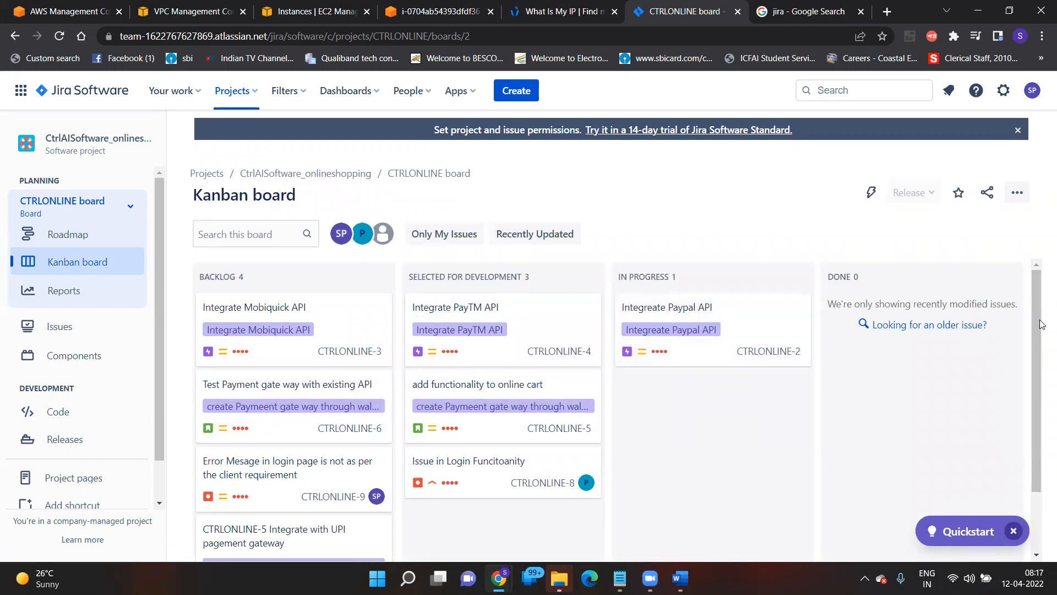
{"action": "left_click_drag", "start_coordinate": [1042, 325], "coordinate": [1041, 387]}
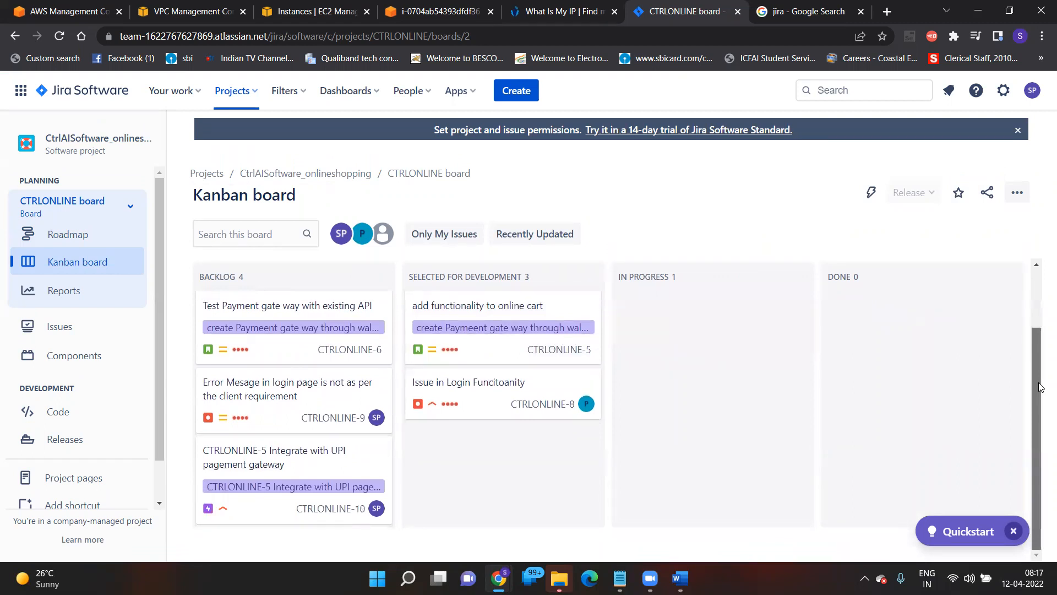
{"action": "left_click_drag", "start_coordinate": [1041, 387], "coordinate": [1026, 317]}
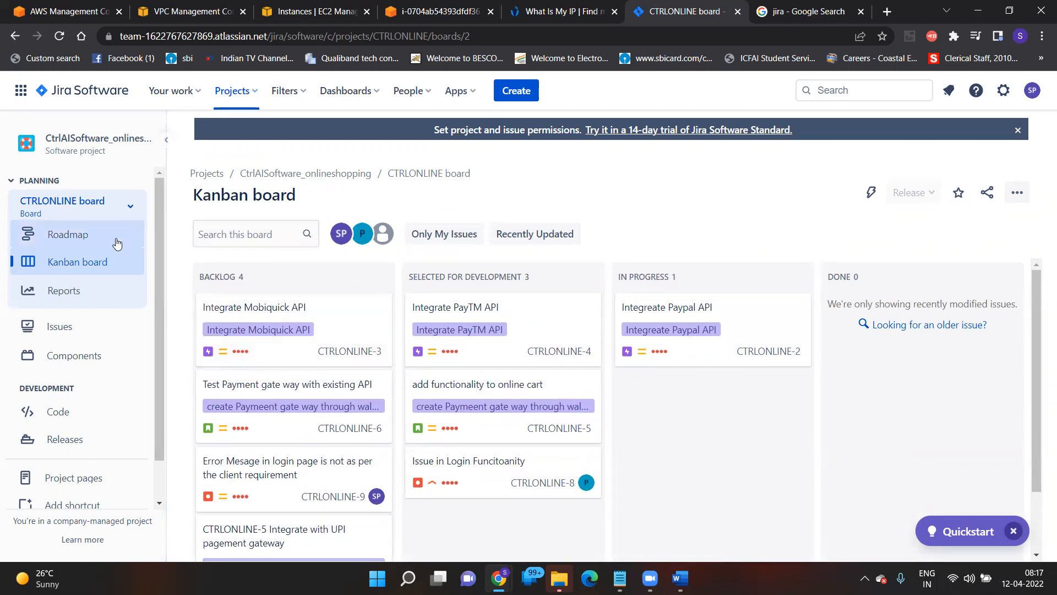
- View the project's reports overview, return to the project navigation and expand the list of available boards
{"action": "left_click", "coordinate": [65, 240]}
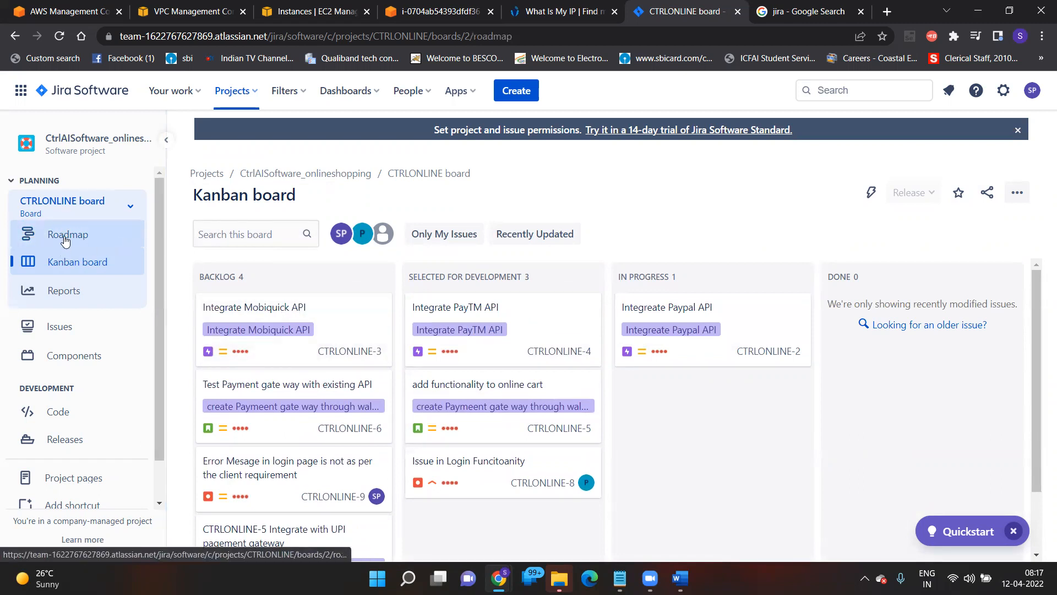
{"action": "left_click", "coordinate": [66, 297]}
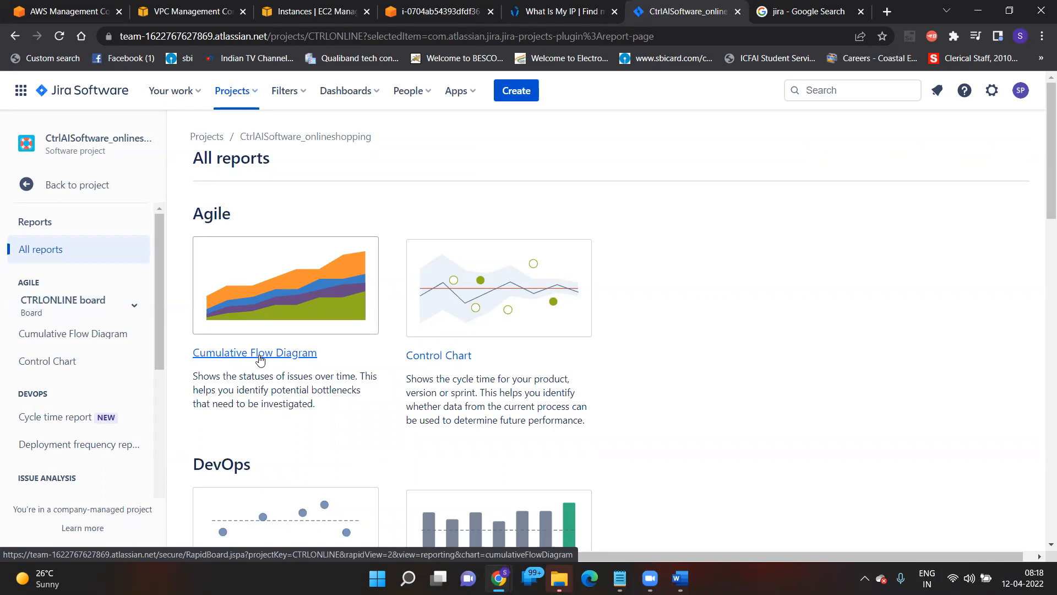
{"action": "left_click", "coordinate": [27, 186]}
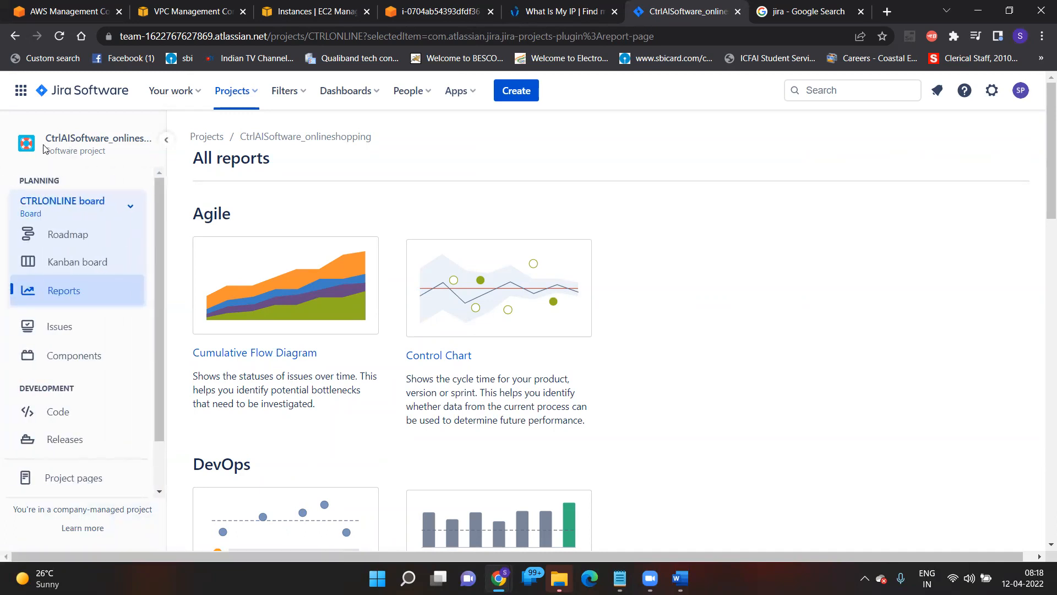
{"action": "left_click", "coordinate": [130, 208]}
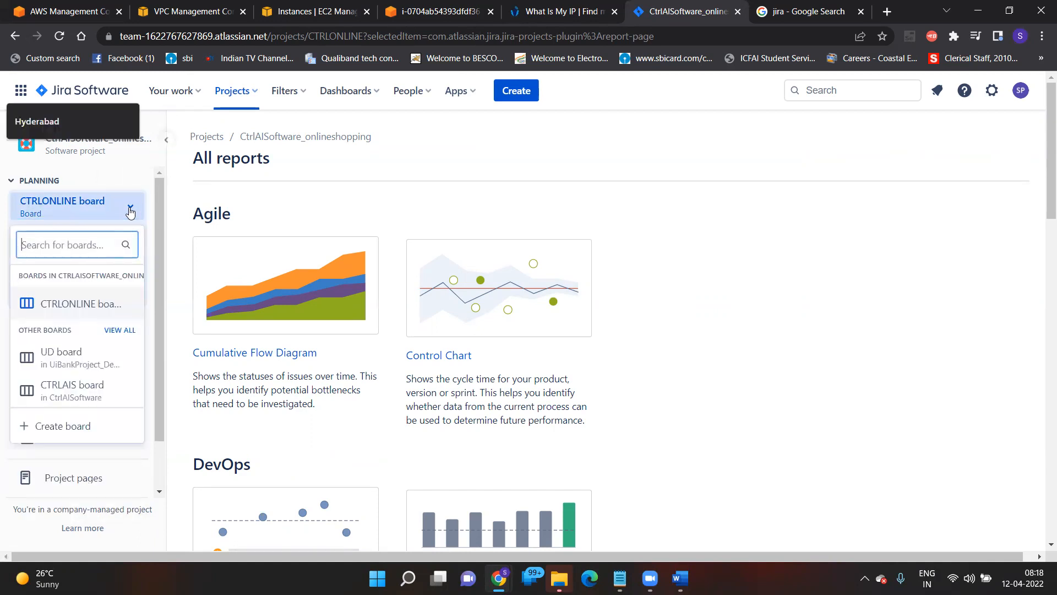
- View the online shopping project's roadmap and switch to the CtrlAISoftware project
{"action": "left_click", "coordinate": [130, 209]}
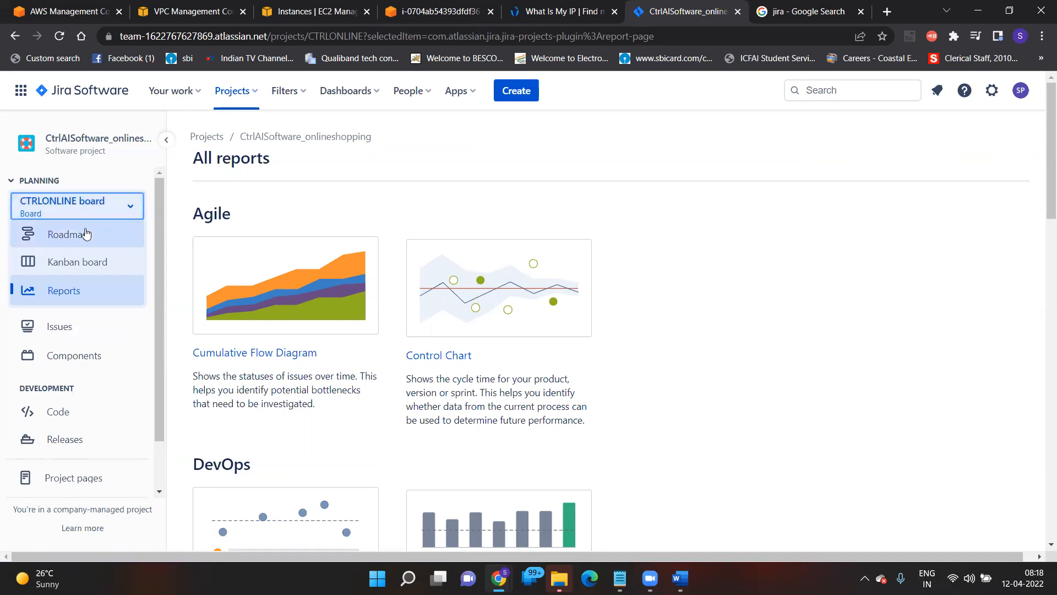
{"action": "left_click", "coordinate": [71, 241]}
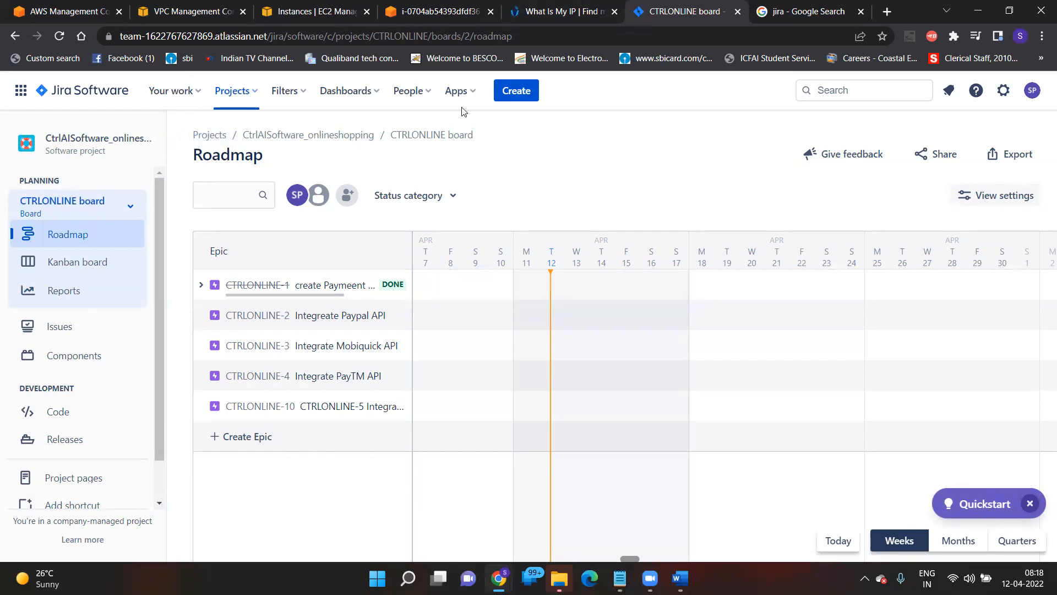
{"action": "left_click", "coordinate": [252, 92]}
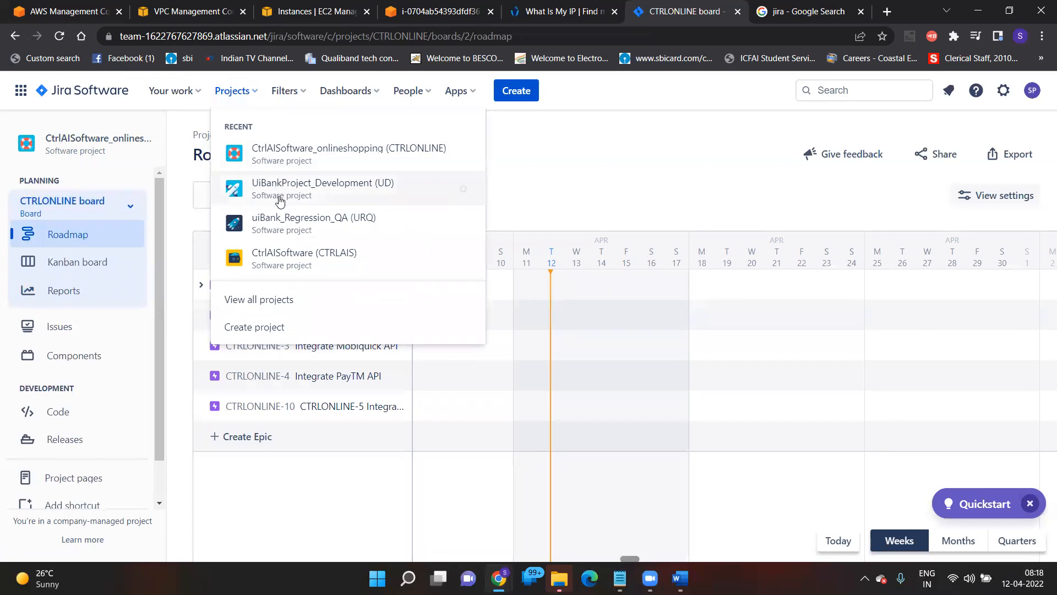
{"action": "left_click", "coordinate": [266, 264]}
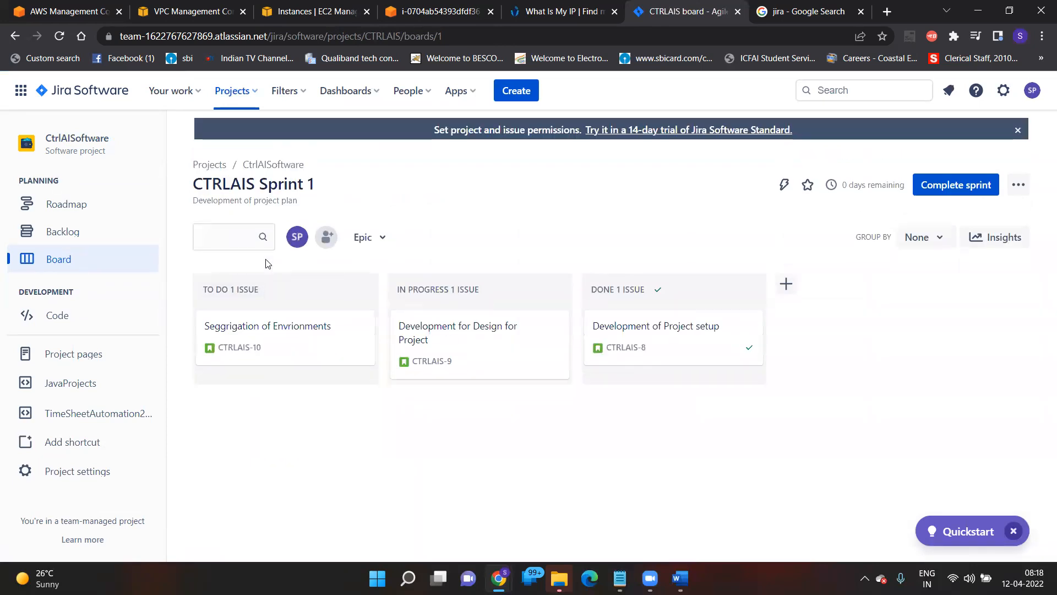
- Examine the sprints and unscheduled issues in the CtrlAISoftware project's backlog
{"action": "left_click", "coordinate": [64, 242]}
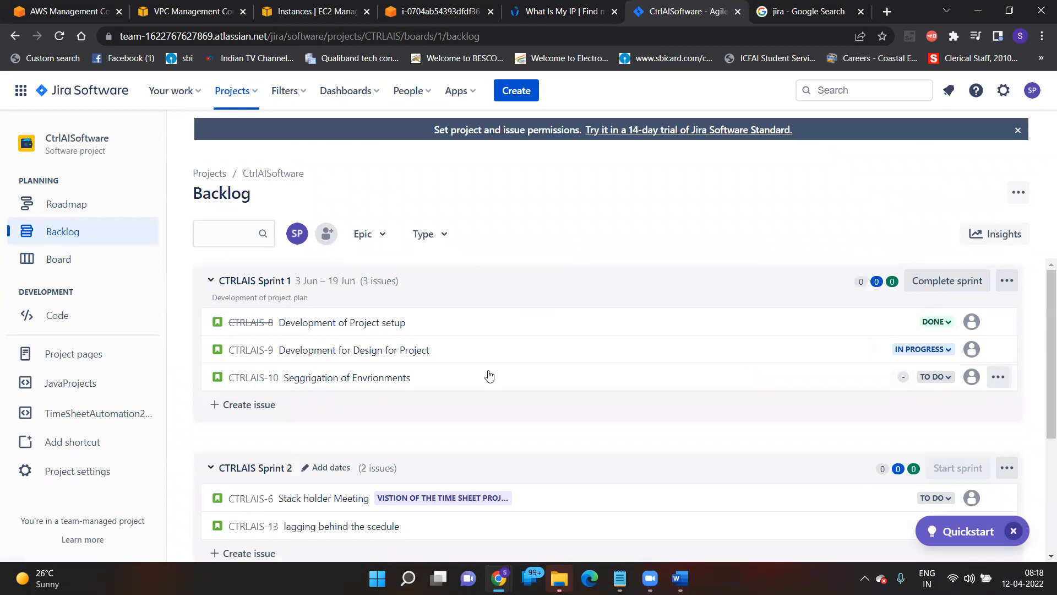
{"action": "left_click_drag", "start_coordinate": [1046, 332], "coordinate": [1042, 488]}
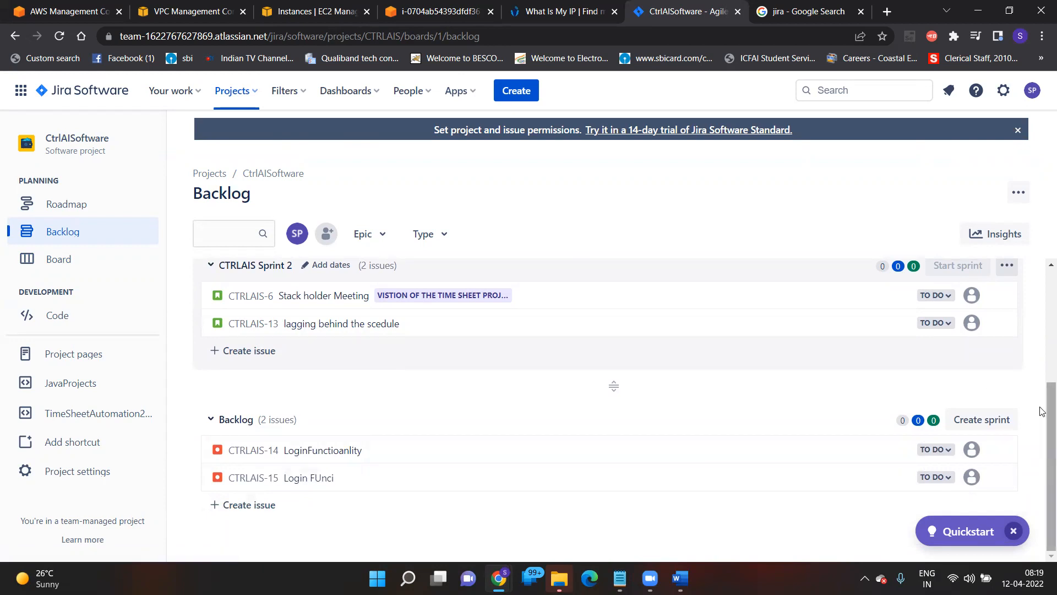
{"action": "left_click_drag", "start_coordinate": [1042, 411], "coordinate": [1040, 292]}
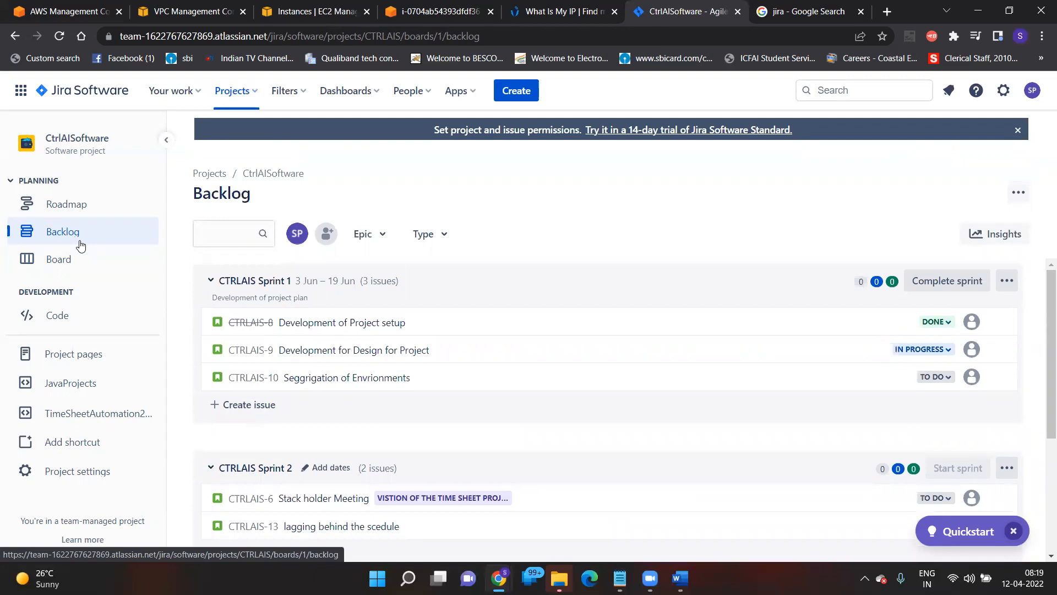
- Look through the CtrlAISoftware project's roadmap, backlog, sprint board, code and project pages
{"action": "left_click", "coordinate": [64, 210]}
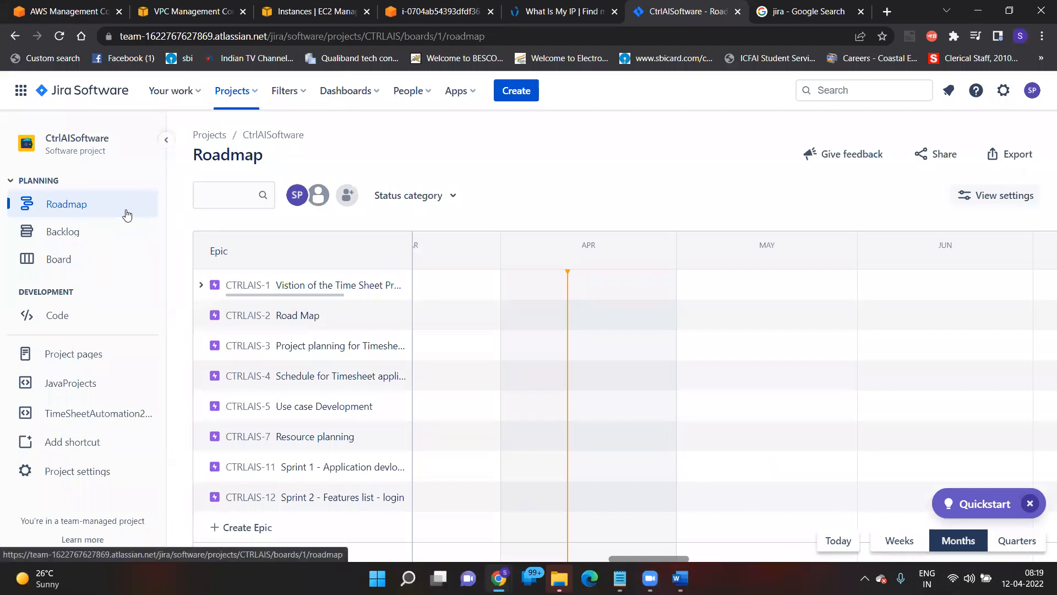
{"action": "left_click", "coordinate": [75, 237]}
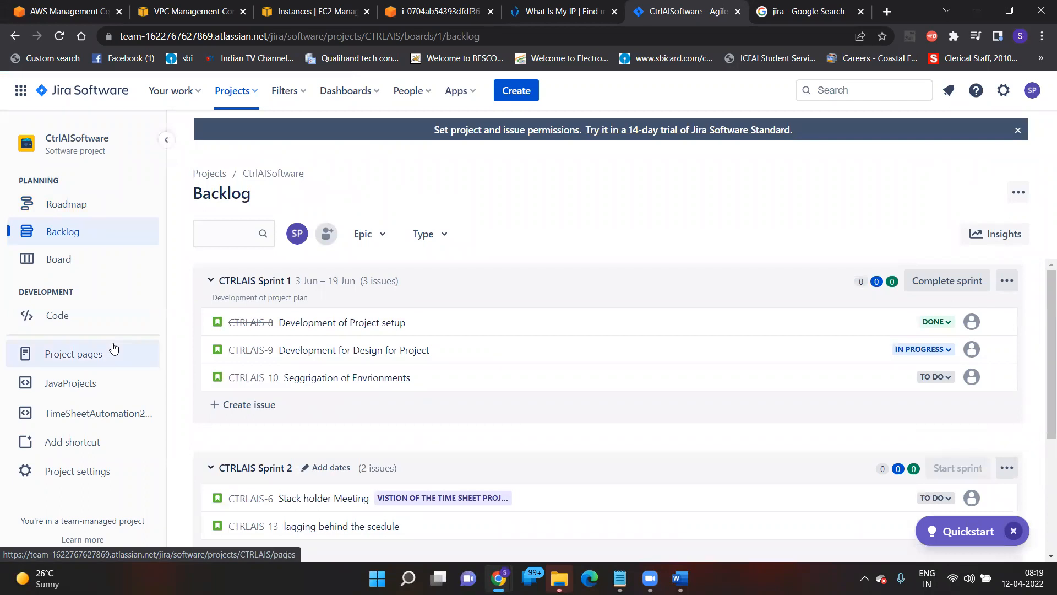
{"action": "left_click", "coordinate": [63, 270]}
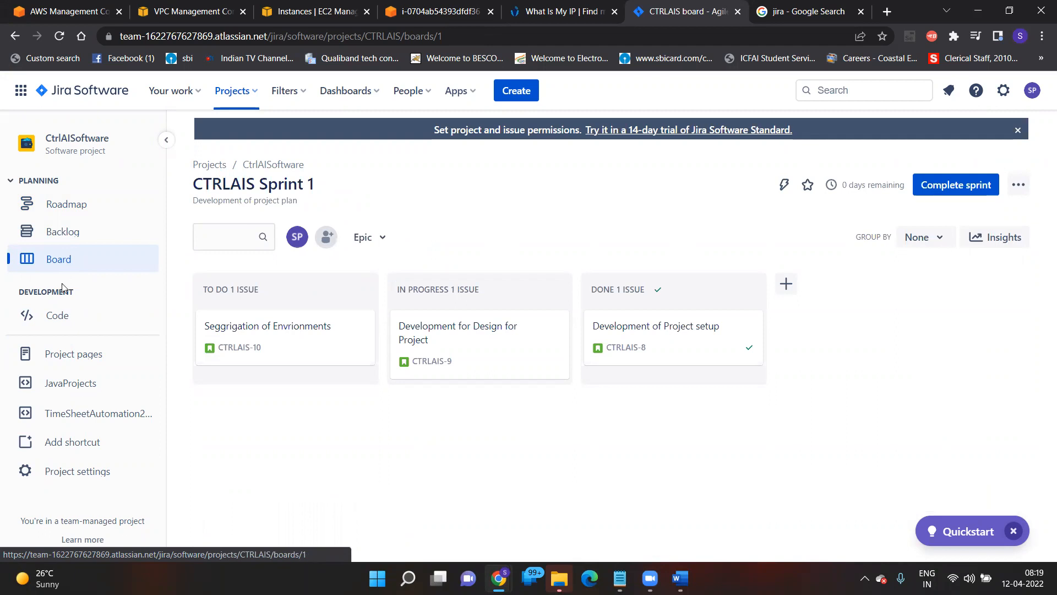
{"action": "left_click", "coordinate": [58, 325]}
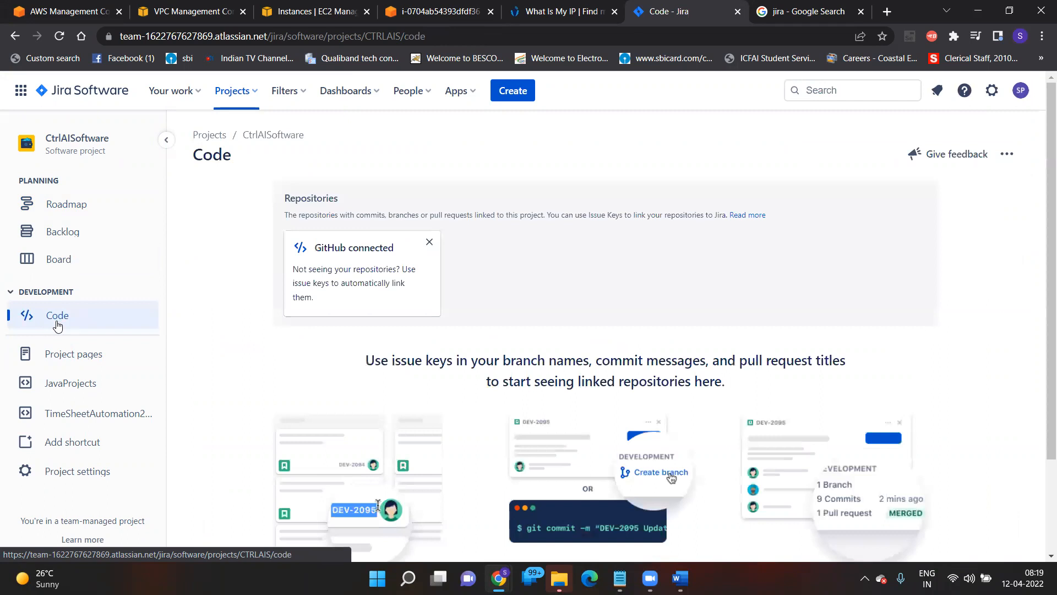
{"action": "left_click", "coordinate": [73, 361]}
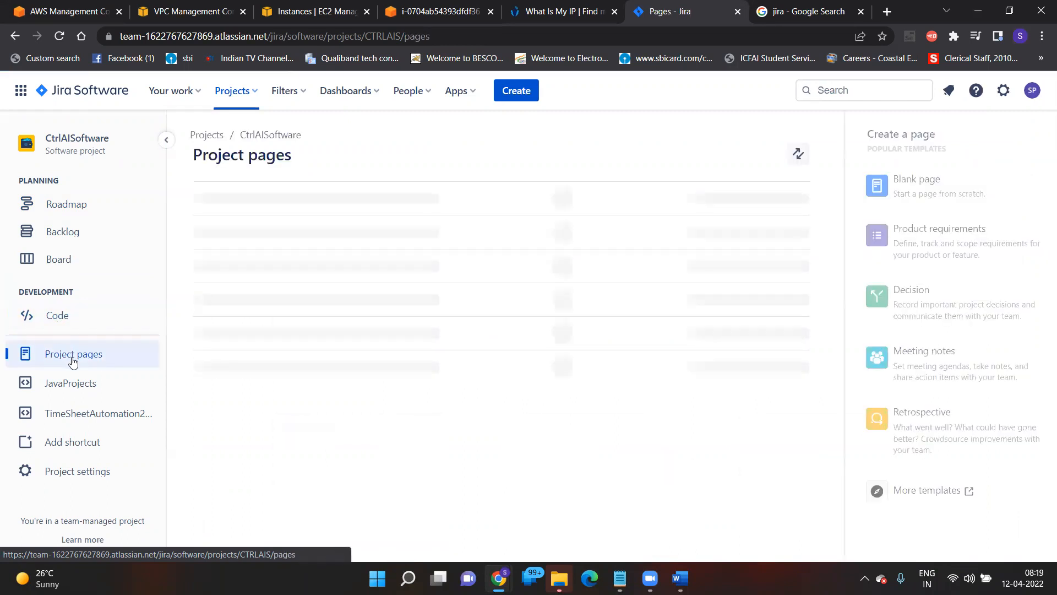
- Review the assigned and recent work items, the recent projects and the available filter options
{"action": "left_click", "coordinate": [199, 92]}
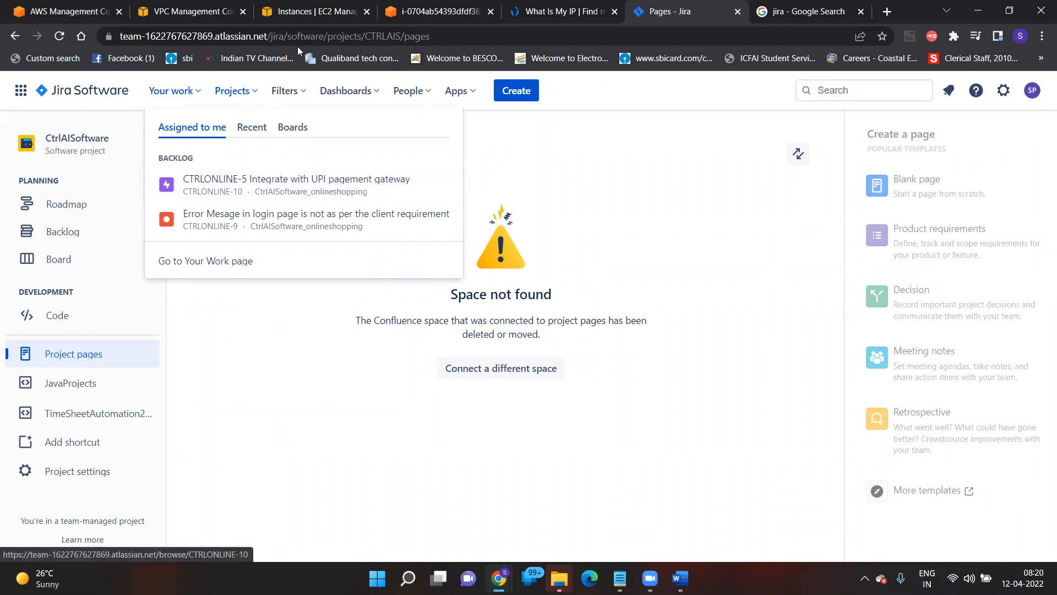
{"action": "left_click", "coordinate": [253, 129]}
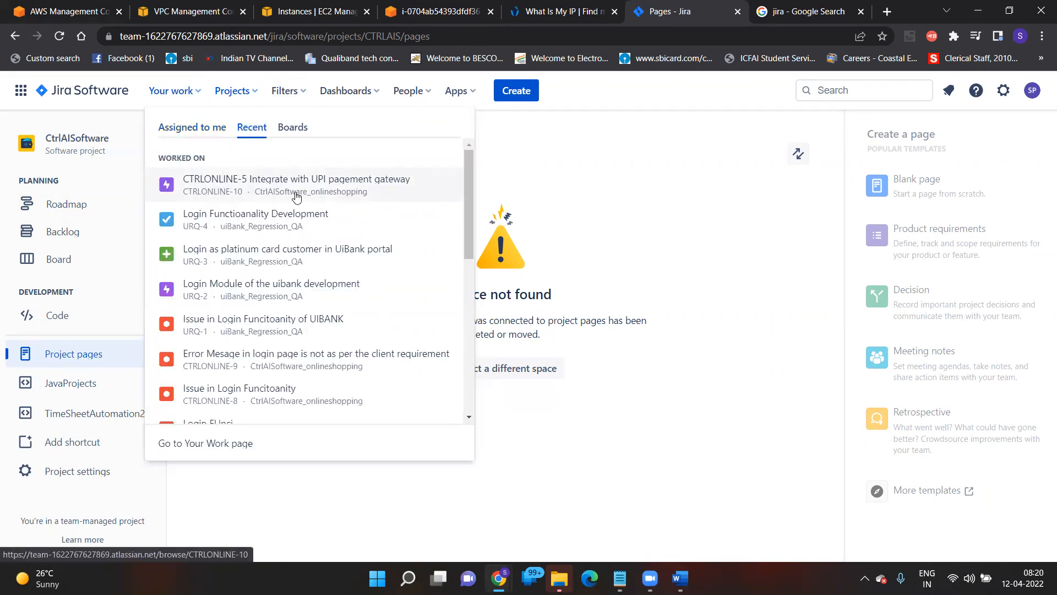
{"action": "left_click", "coordinate": [251, 98]}
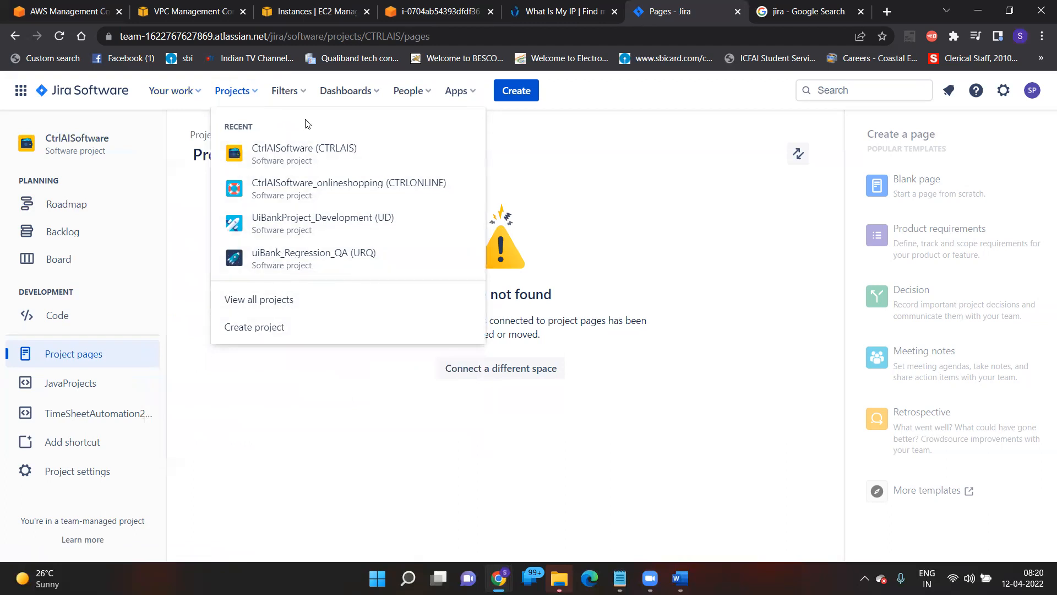
{"action": "left_click", "coordinate": [300, 96]}
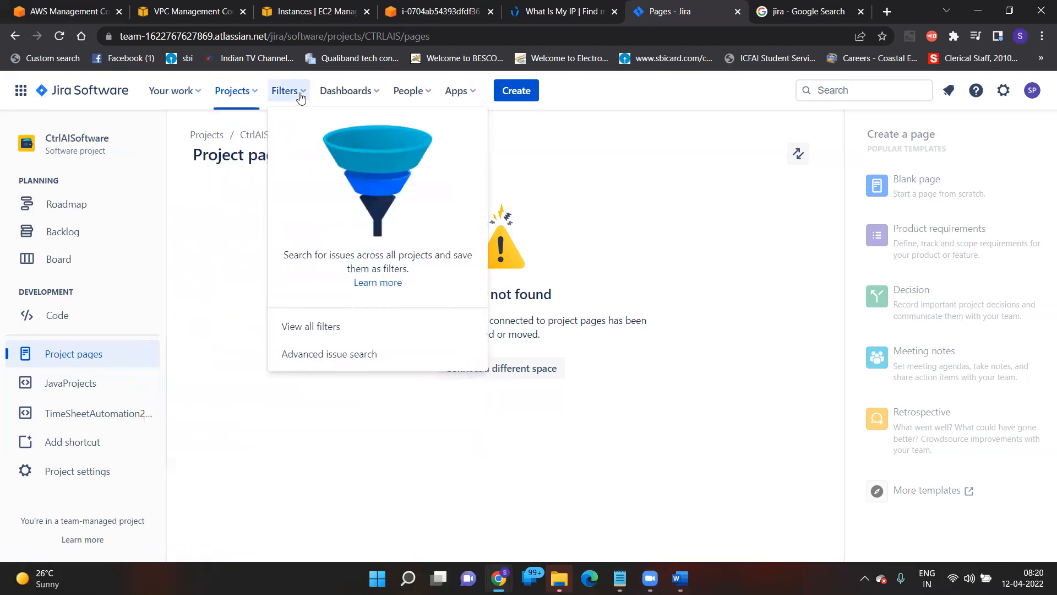
- Open the Default dashboard from the list of all dashboards and examine its projects, assigned issues and activity stream
{"action": "left_click", "coordinate": [381, 98]}
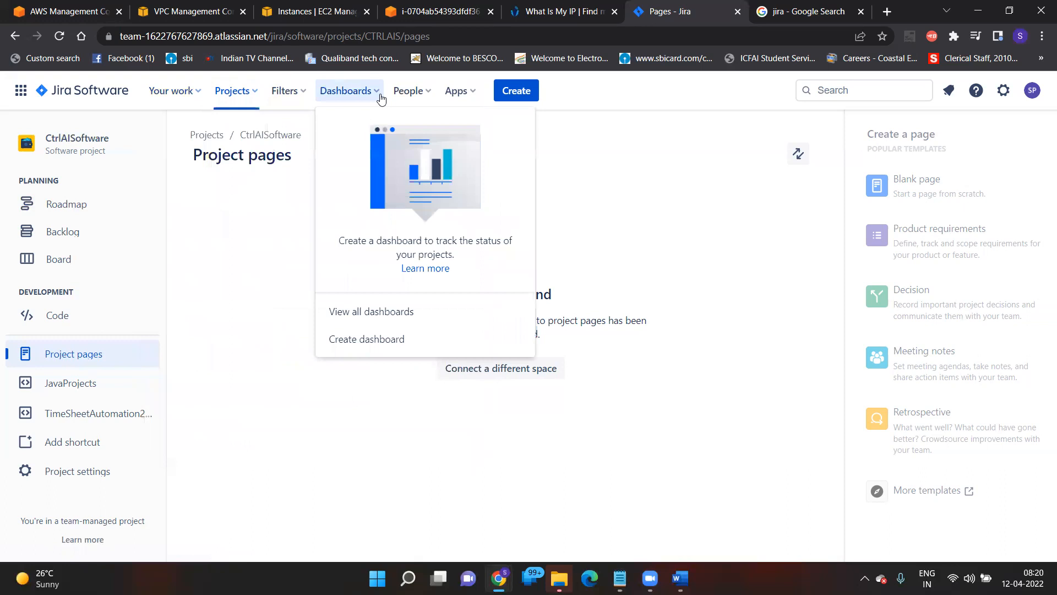
{"action": "left_click", "coordinate": [370, 312]}
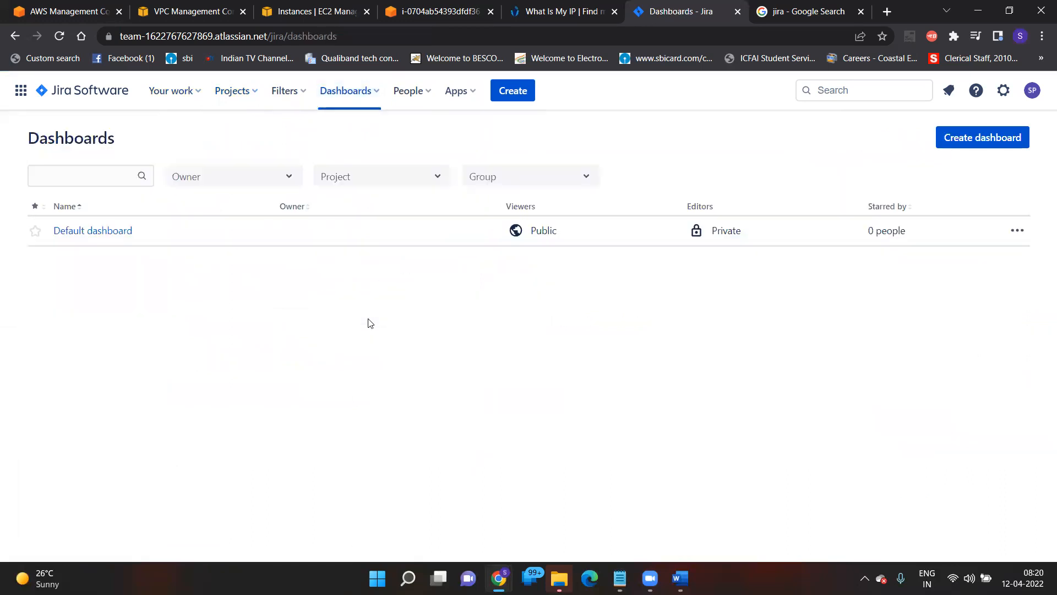
{"action": "left_click", "coordinate": [110, 231]}
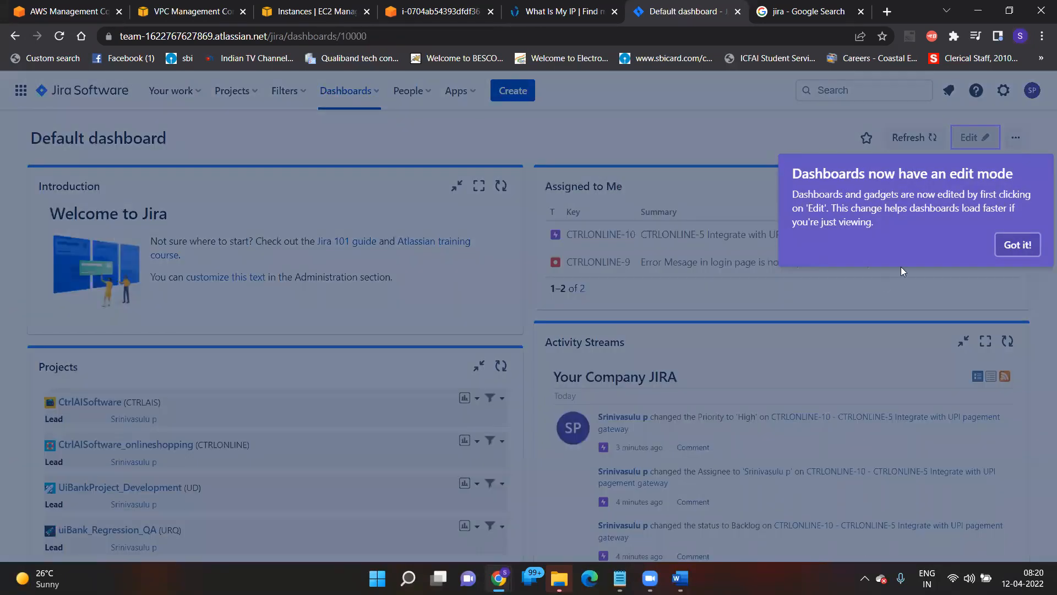
{"action": "left_click", "coordinate": [1018, 244]}
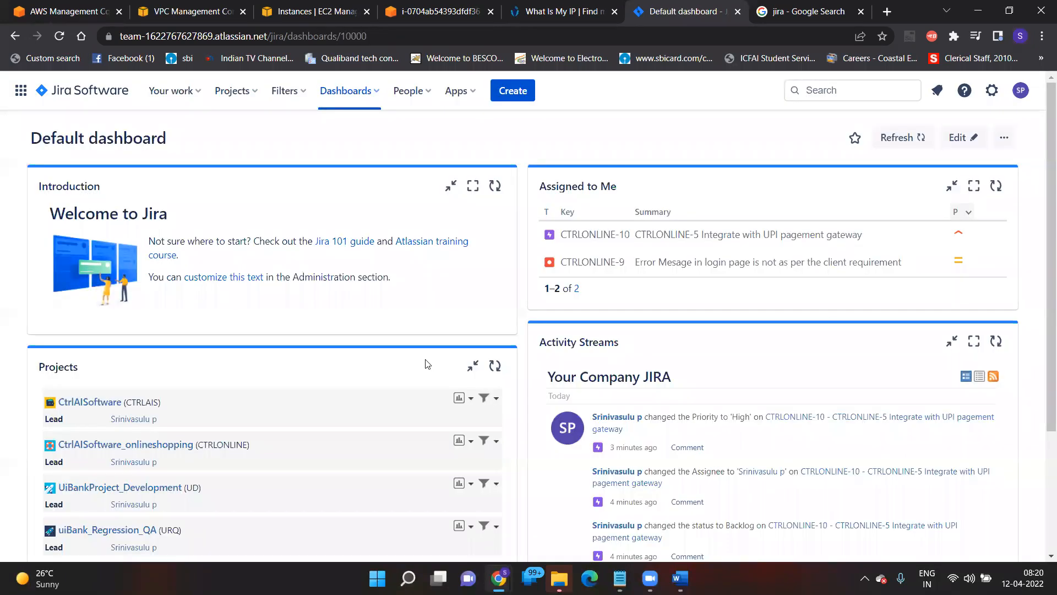
{"action": "left_click_drag", "start_coordinate": [1043, 185], "coordinate": [1042, 279]}
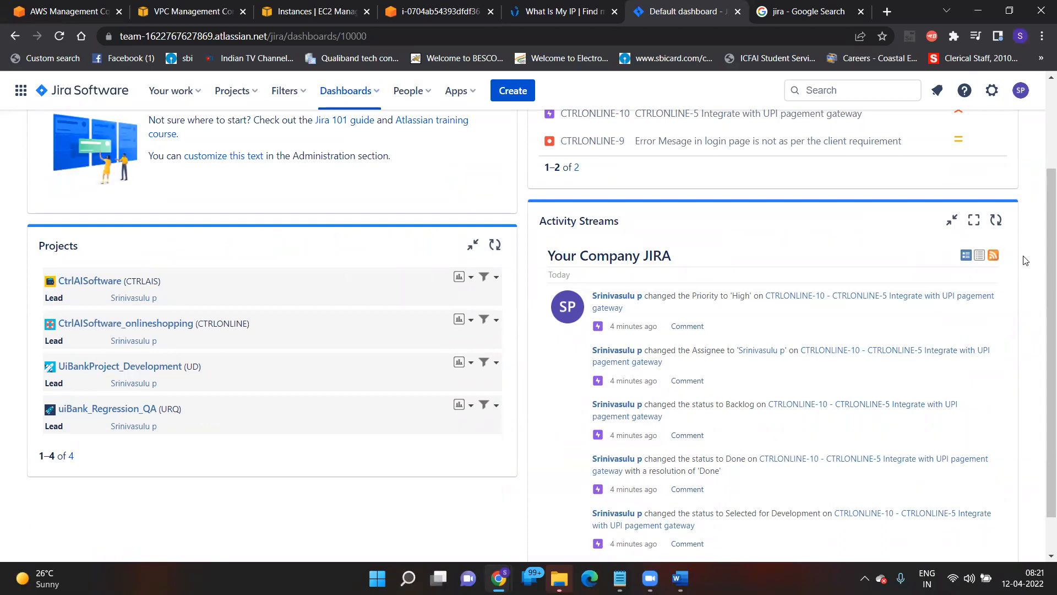
{"action": "scroll", "coordinate": [1043, 261], "scroll_direction": "down", "scroll_amount": 1}
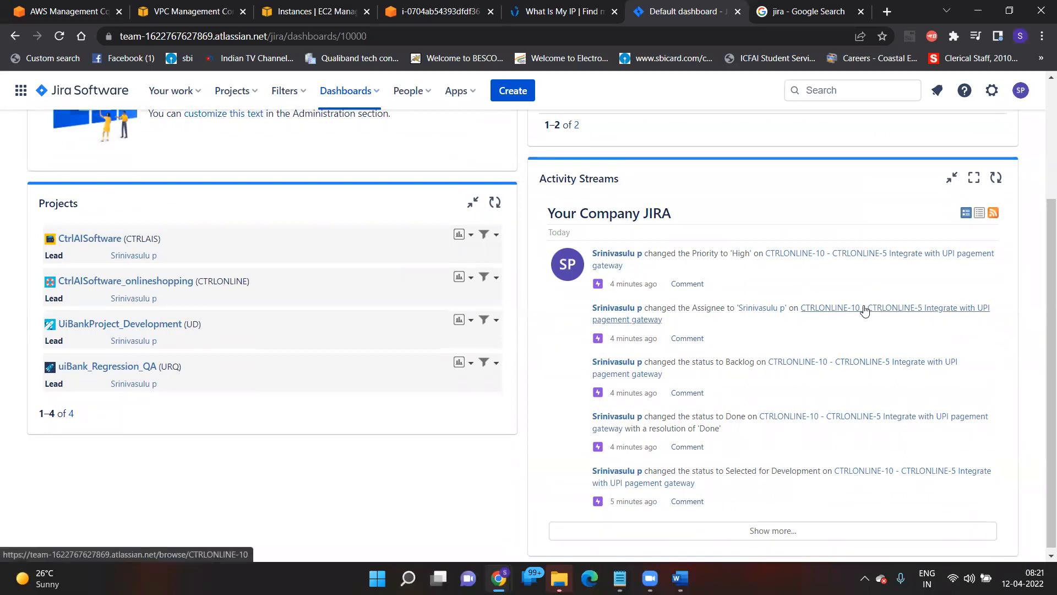
{"action": "left_click_drag", "start_coordinate": [1041, 348], "coordinate": [1032, 182]}
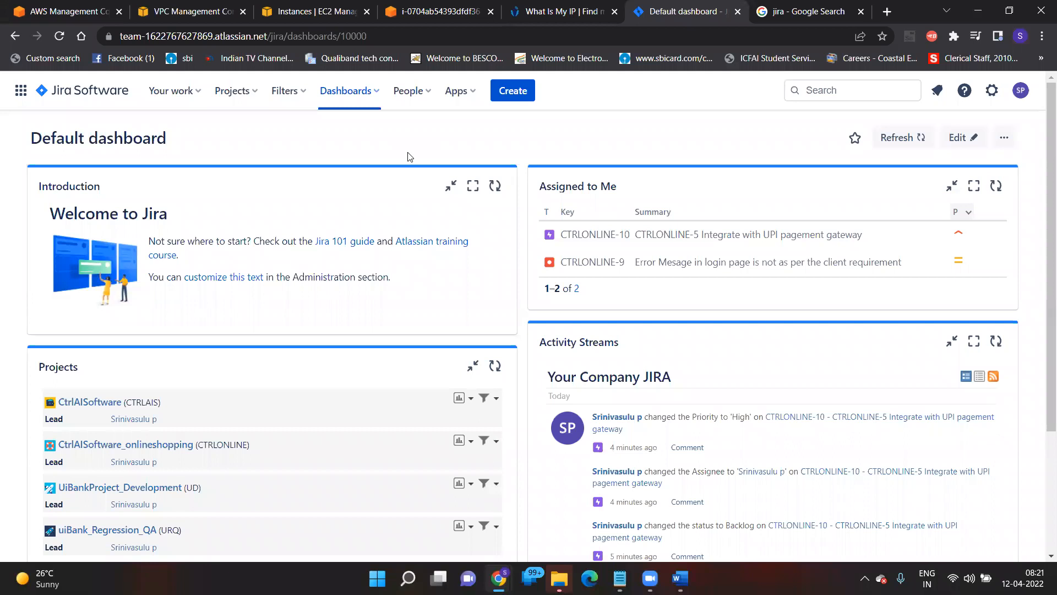
- View the form for inviting teammates, cancel it and look over the recommended marketplace apps
{"action": "left_click", "coordinate": [417, 92]}
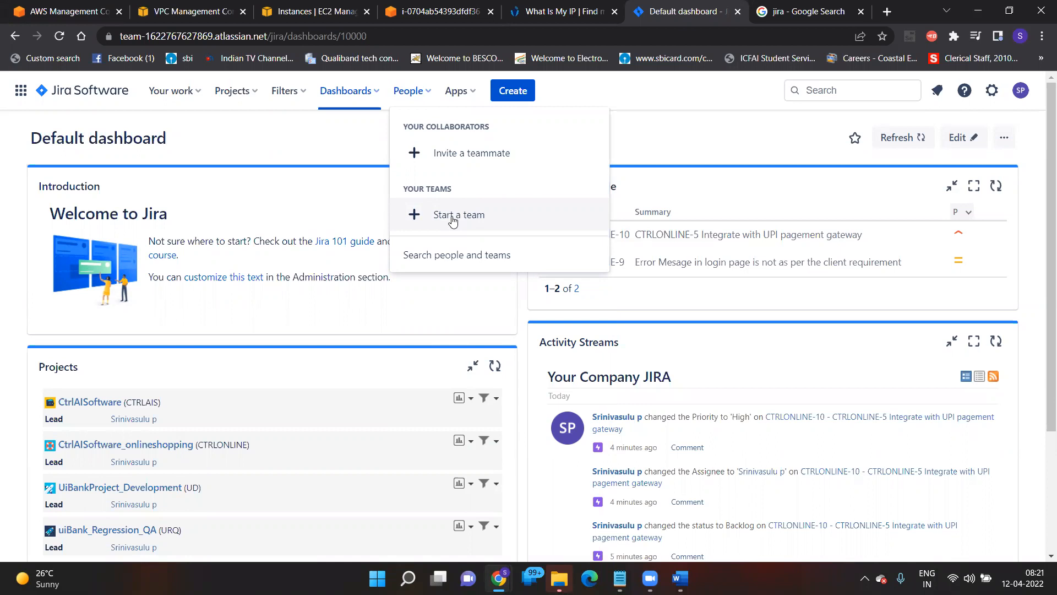
{"action": "left_click", "coordinate": [460, 159]}
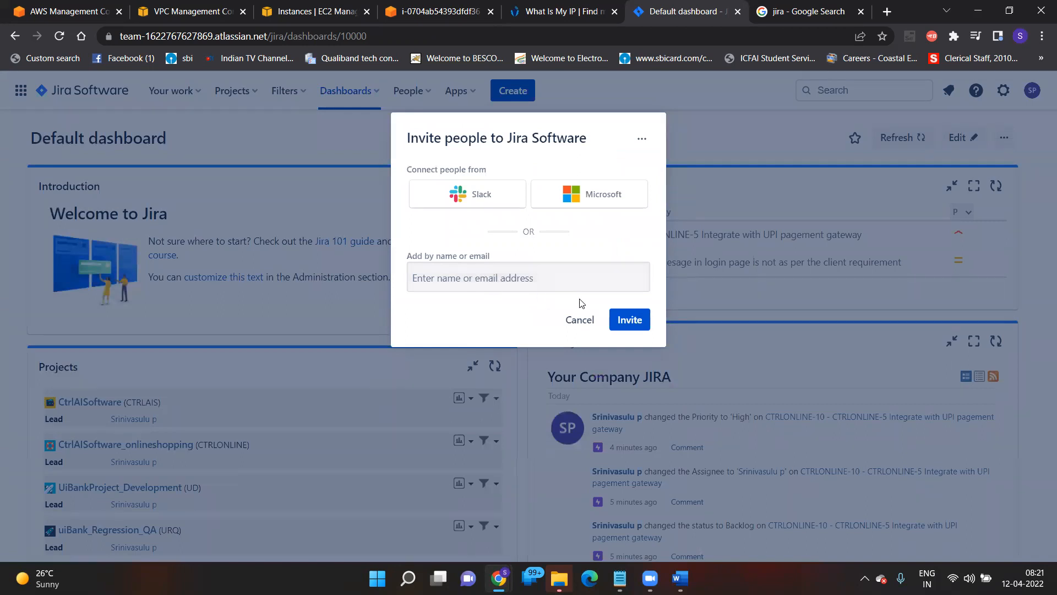
{"action": "left_click", "coordinate": [579, 322]}
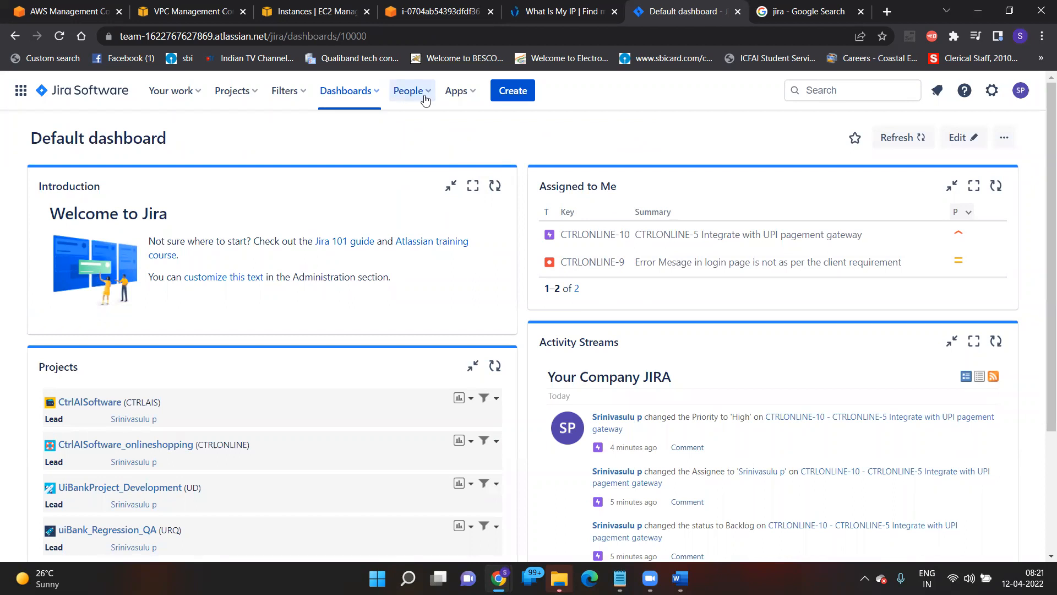
{"action": "left_click", "coordinate": [425, 99]}
{"action": "left_click", "coordinate": [469, 101]}
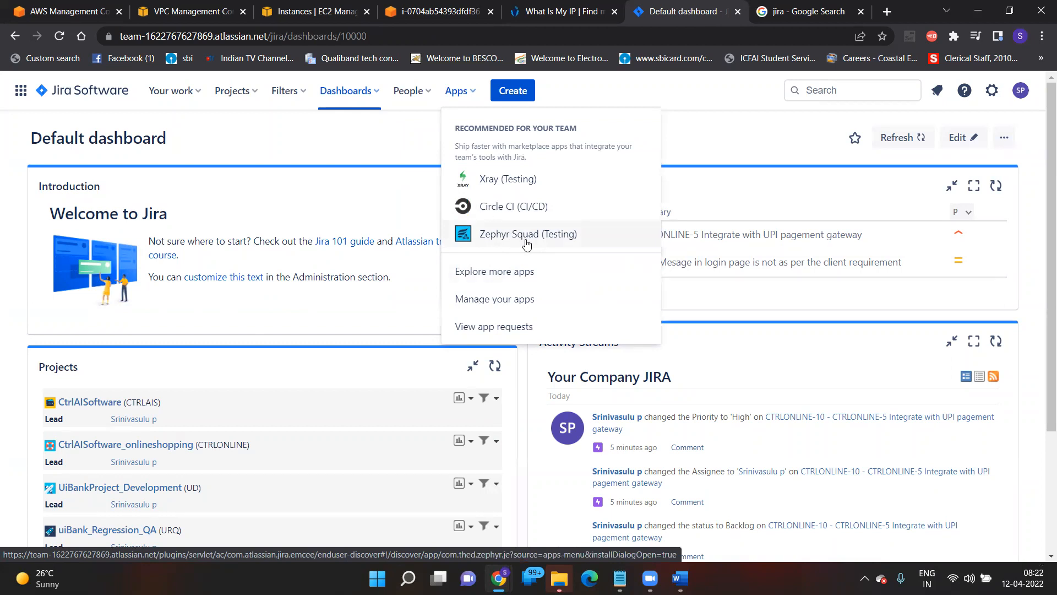
- Start a new issue in the CtrlAISoftware project, review the project choices and set its issue type to Bug
{"action": "left_click", "coordinate": [520, 94]}
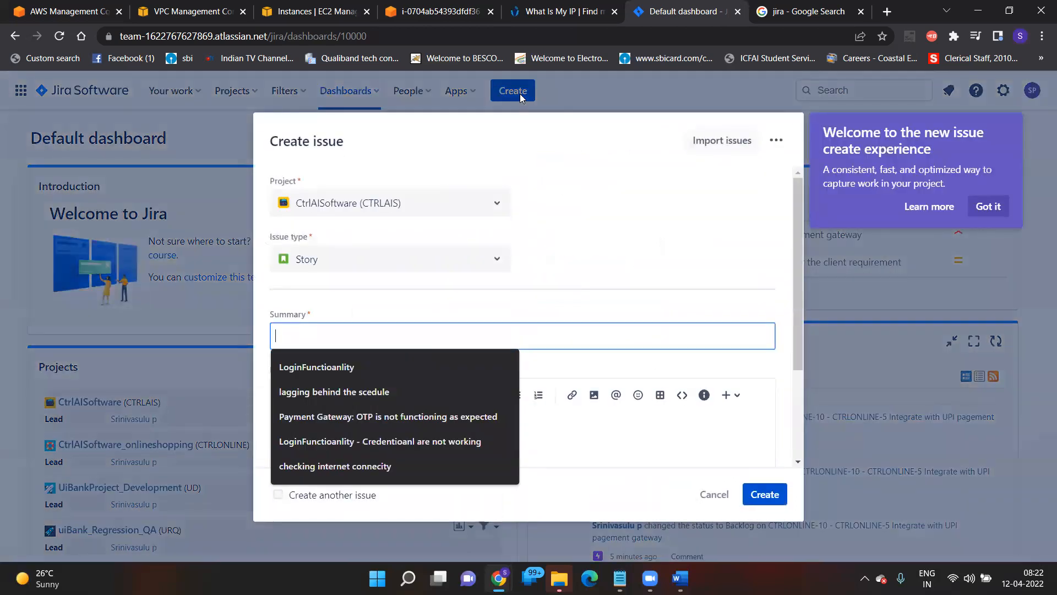
{"action": "left_click", "coordinate": [499, 211]}
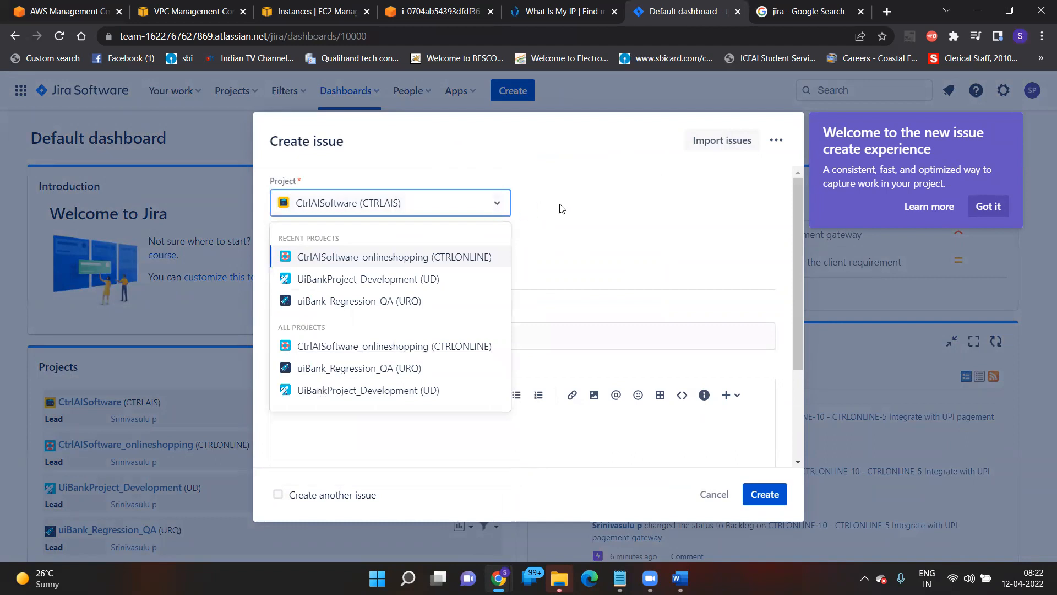
{"action": "left_click", "coordinate": [562, 208]}
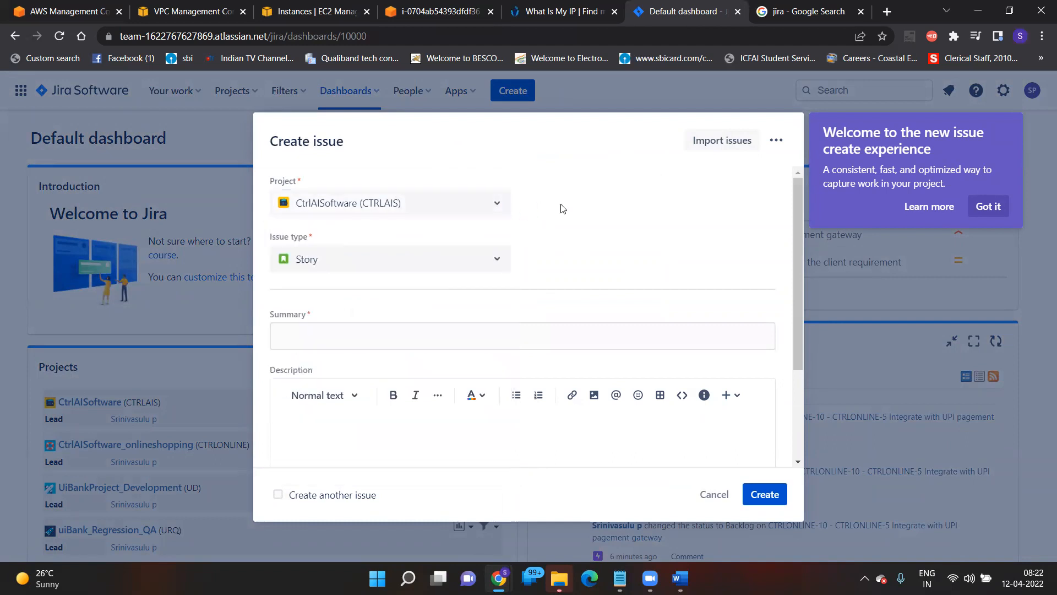
{"action": "left_click", "coordinate": [496, 265]}
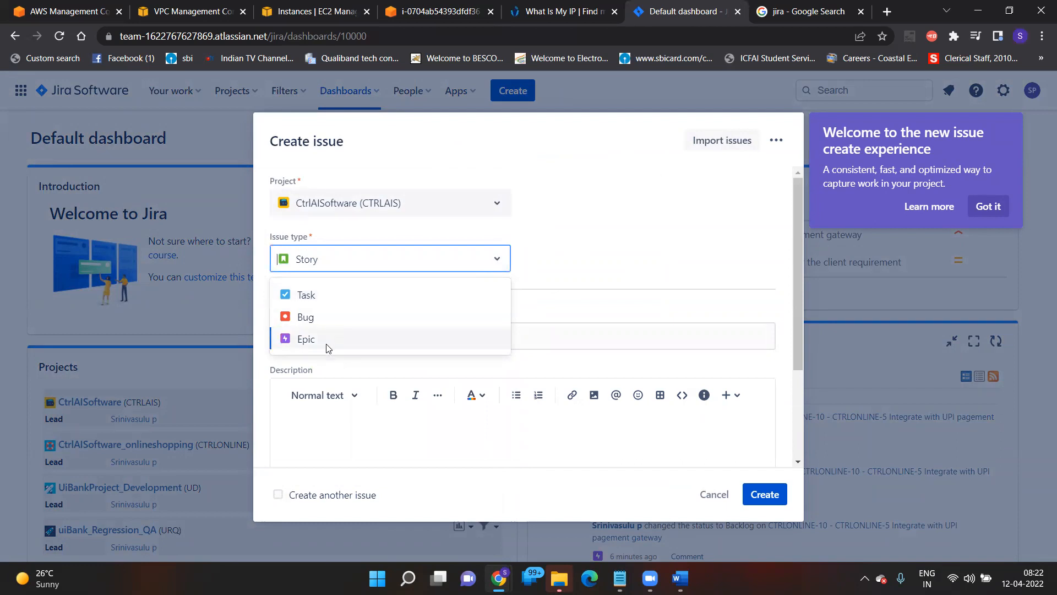
{"action": "left_click", "coordinate": [306, 320]}
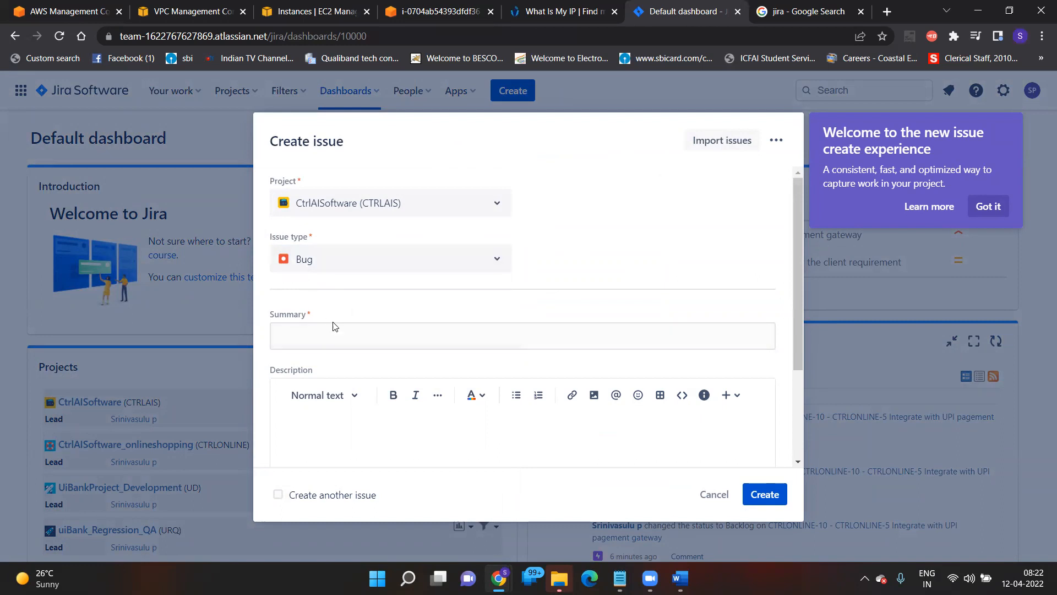
- Enter "UIP Payment gate way login error" as the bug's summary and move on to its description
{"action": "left_click", "coordinate": [337, 336]}
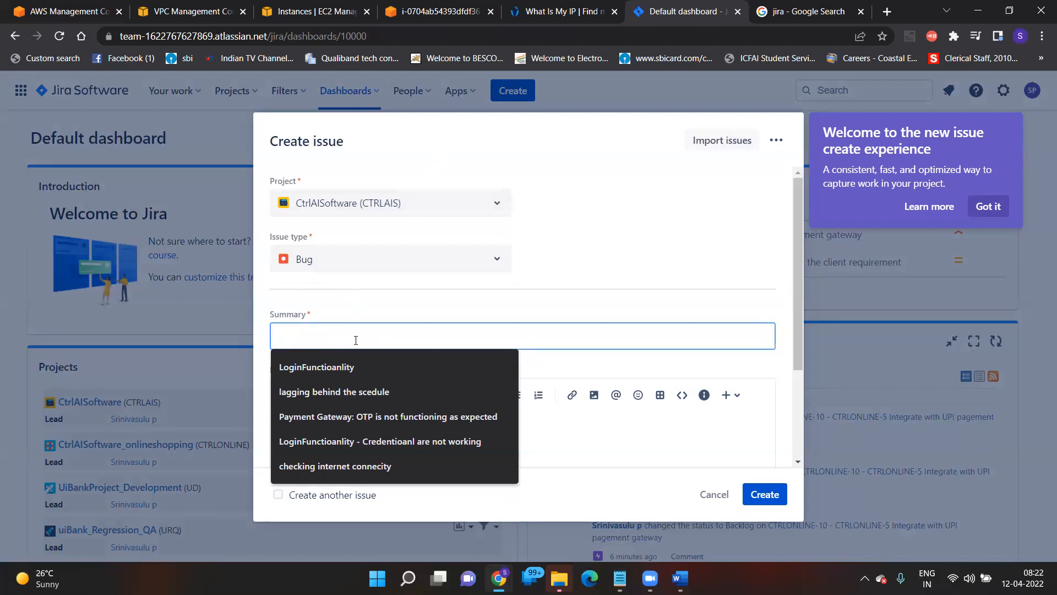
{"action": "type", "text": "UIP Payment gate"}
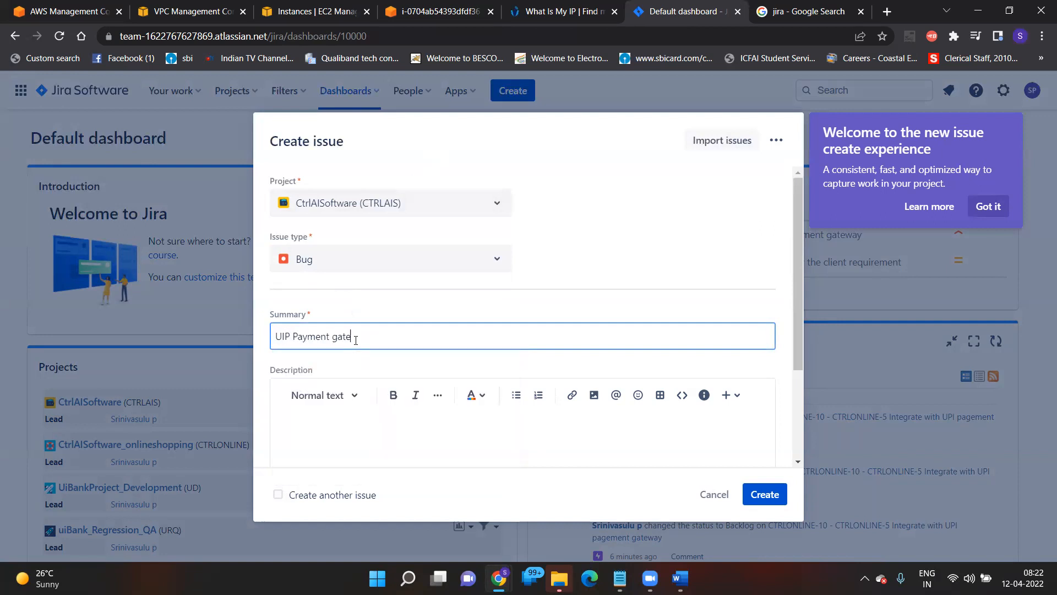
{"action": "type", "text": " way login error"}
{"action": "left_click", "coordinate": [366, 432]}
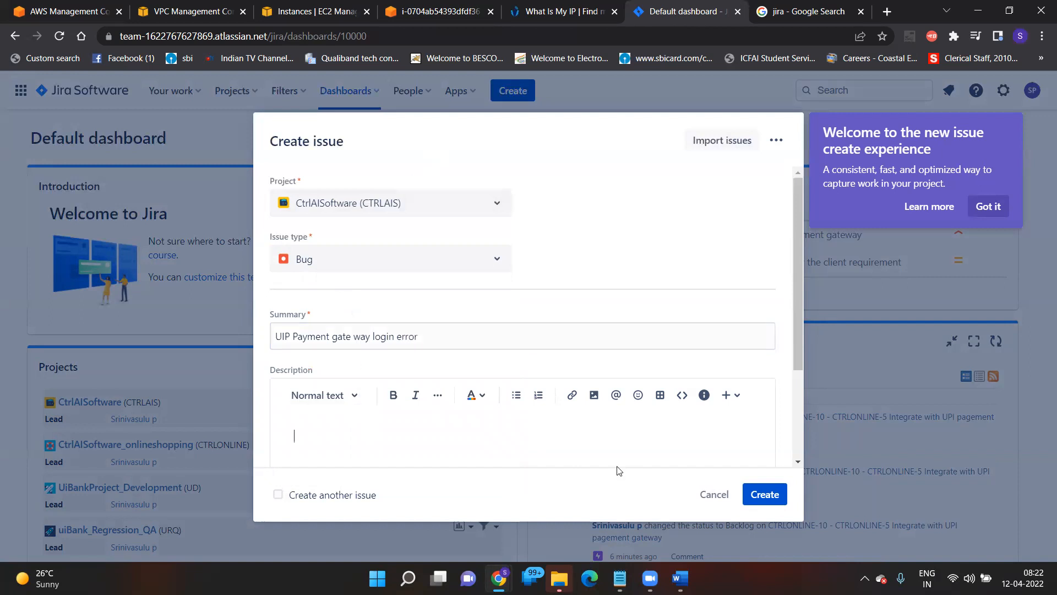
- Show the Assignee, Sprint, Linked Issues and Flagged fields on the issue creation form
{"action": "left_click", "coordinate": [776, 144]}
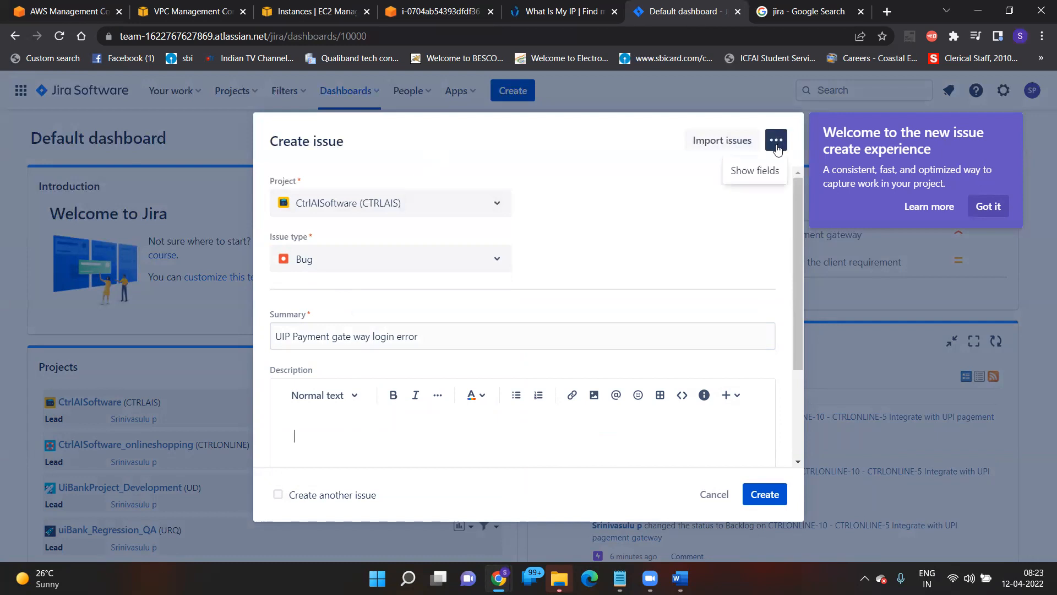
{"action": "left_click", "coordinate": [757, 171]}
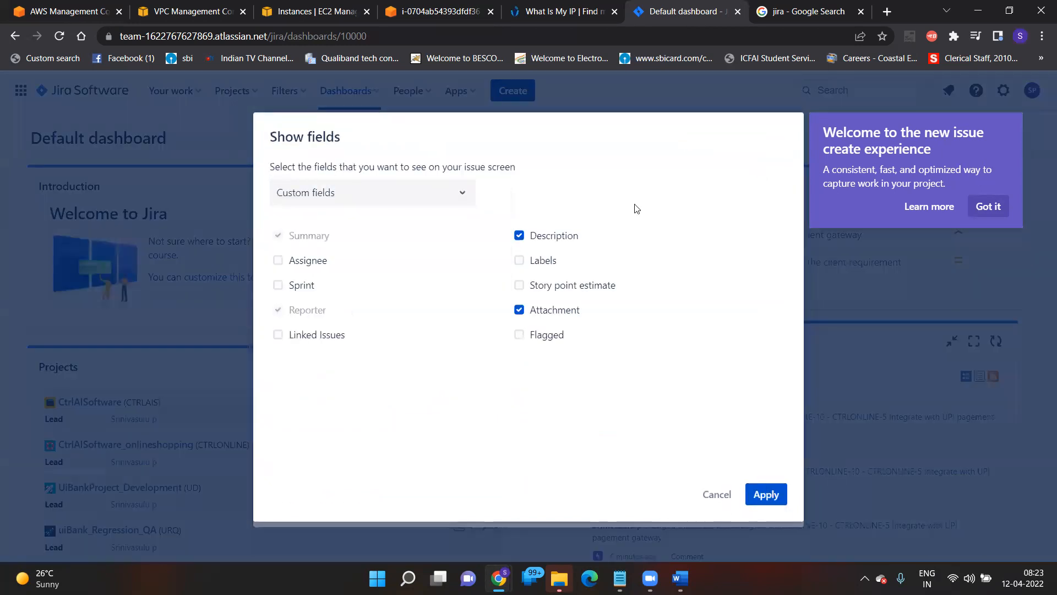
{"action": "left_click", "coordinate": [278, 260]}
{"action": "left_click", "coordinate": [278, 285]}
{"action": "left_click", "coordinate": [278, 334]}
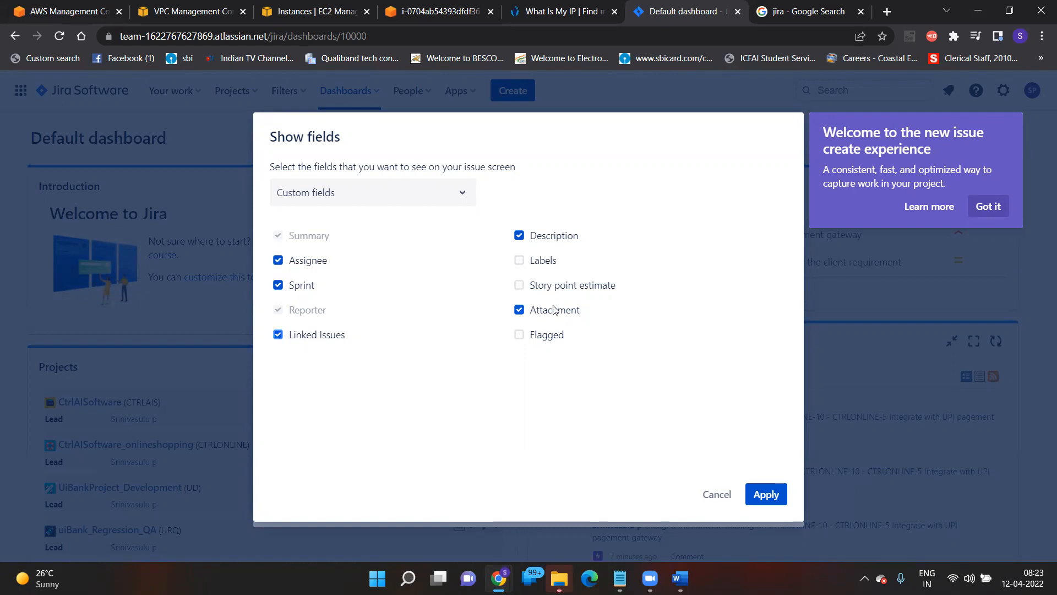
{"action": "left_click", "coordinate": [543, 337]}
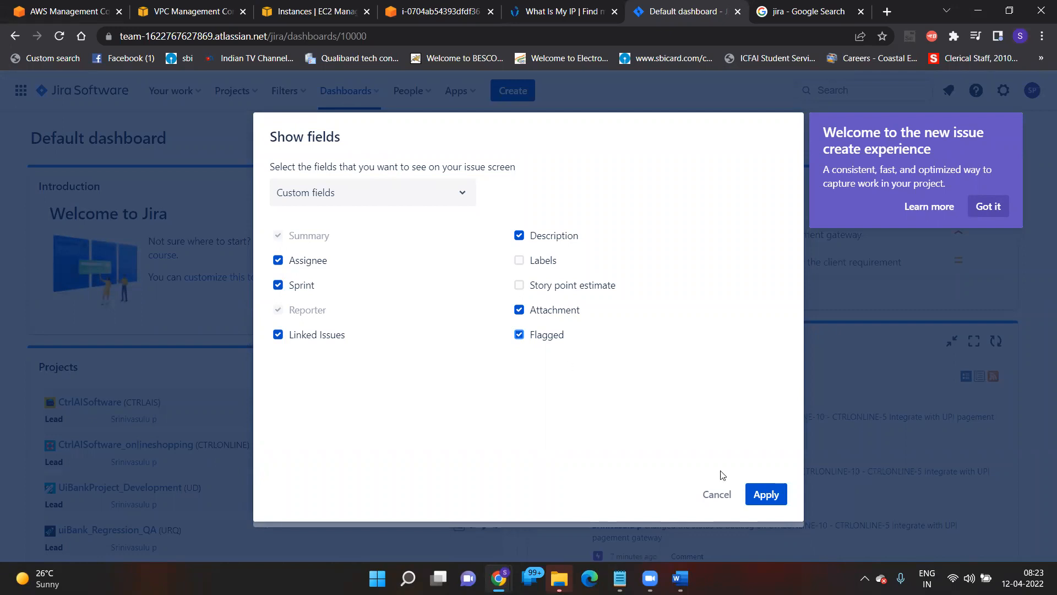
{"action": "left_click", "coordinate": [763, 500]}
{"action": "left_click", "coordinate": [802, 255]}
{"action": "right_click", "coordinate": [803, 281]}
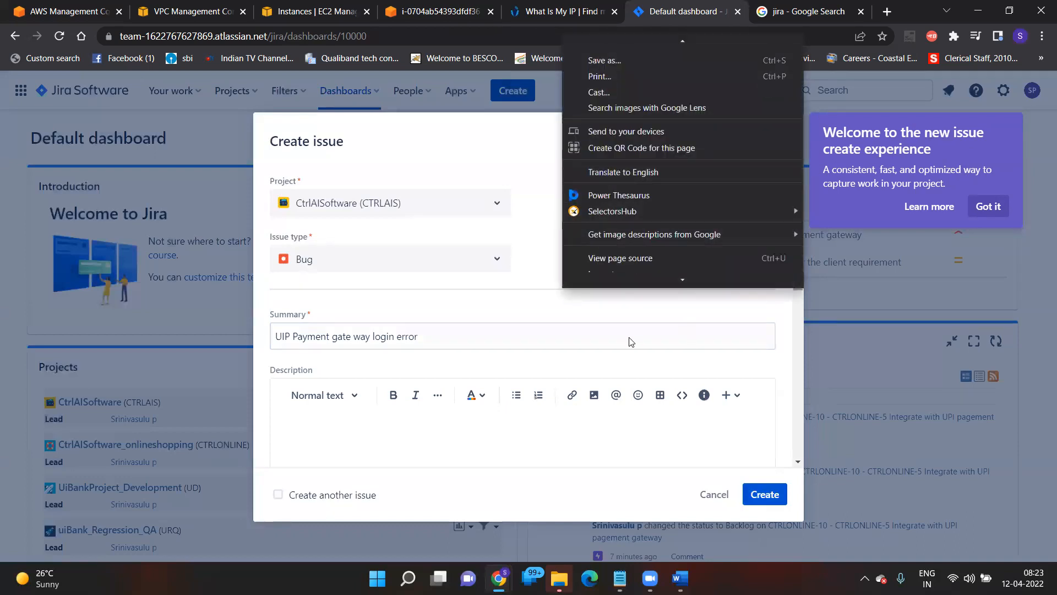
{"action": "left_click", "coordinate": [477, 427]}
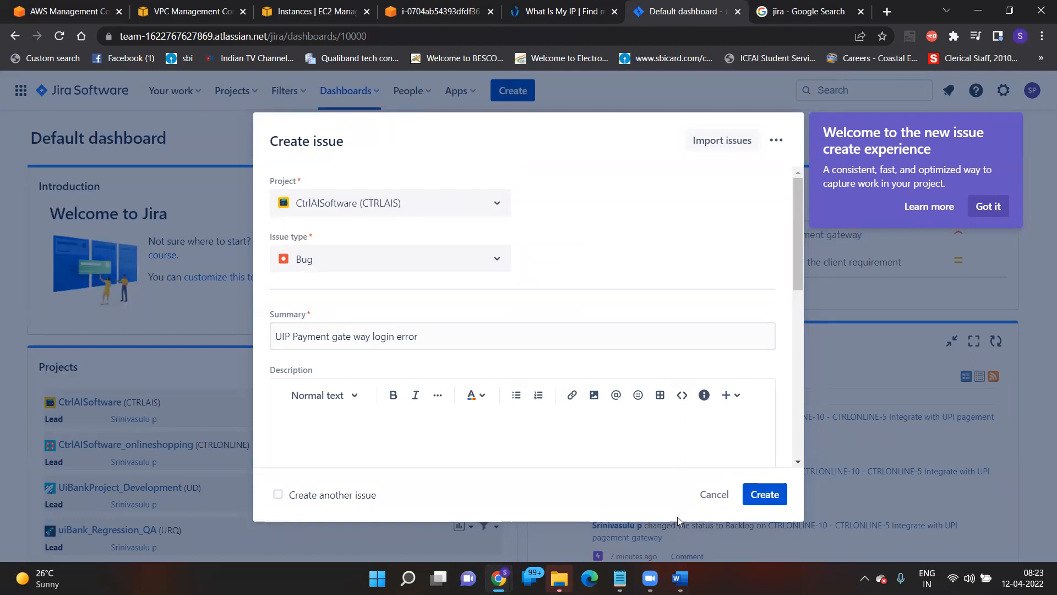
- Begin the bug's description with the line "As a Tester, i enter username , enter password, click submit button"
{"action": "left_click", "coordinate": [800, 461]}
{"action": "left_click", "coordinate": [801, 461]}
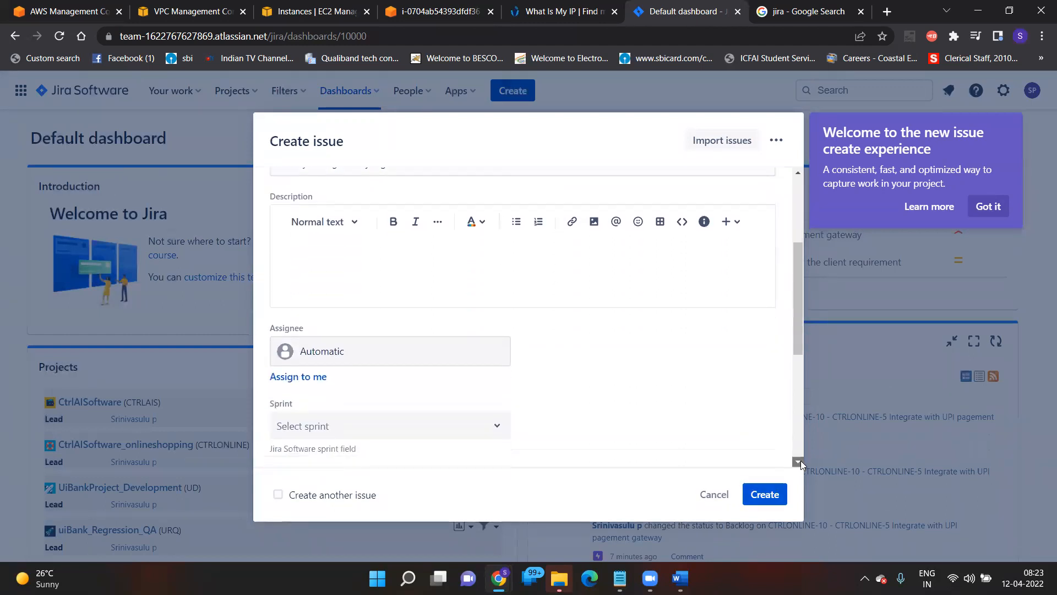
{"action": "left_click_drag", "start_coordinate": [799, 298], "coordinate": [797, 259]}
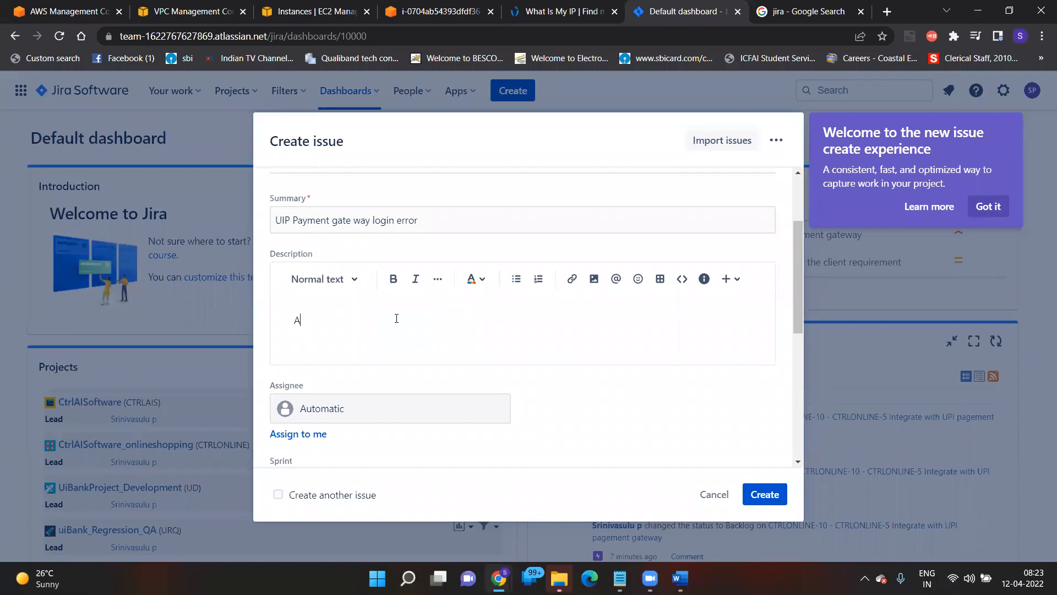
{"action": "type", "text": "s a Tester, i"}
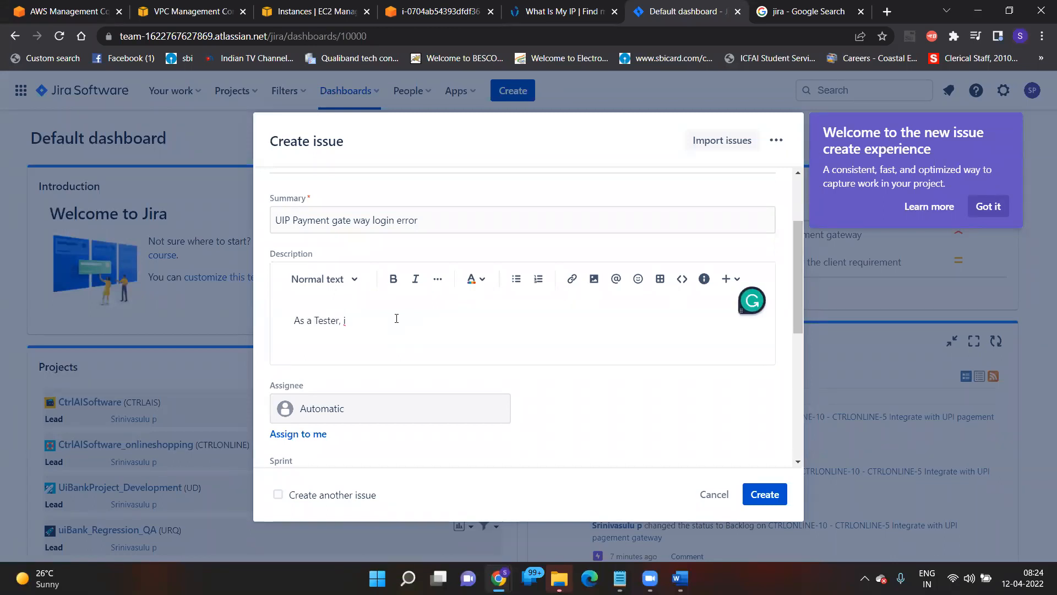
{"action": "type", "text": " enter username , enter password, "}
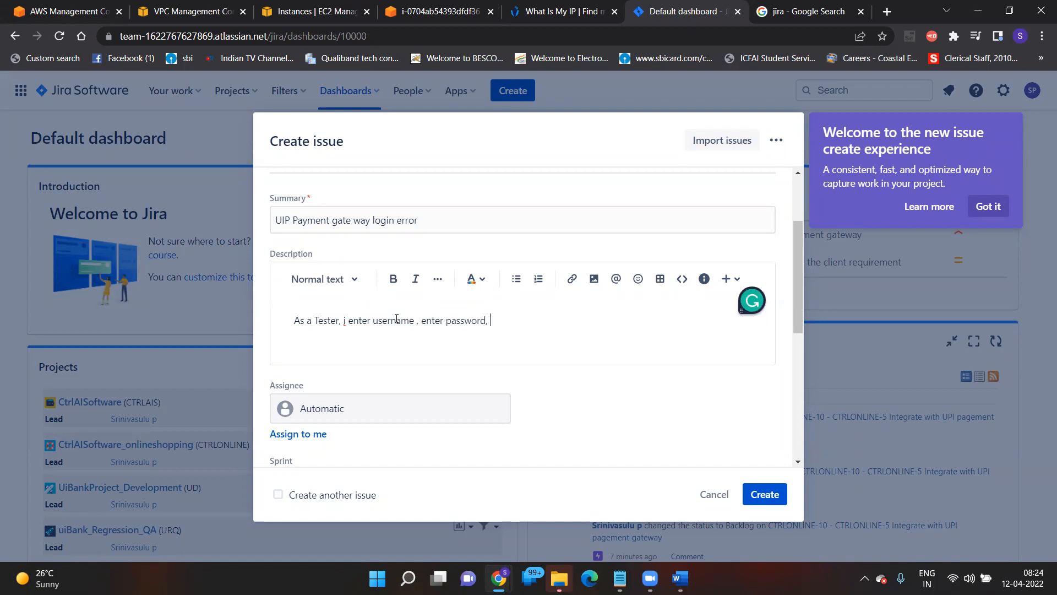
{"action": "type", "text": "click submit button"}
{"action": "key", "text": "Return"}
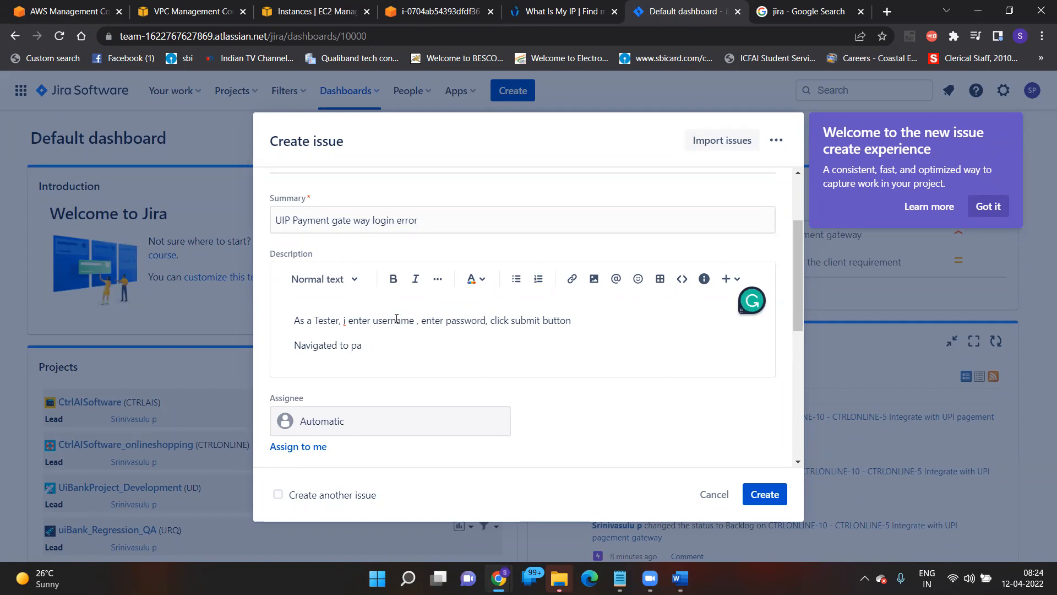
- Add the description lines "Navigated to payment gate way page" and "Enter UPI ID of mine to transfer funds."
{"action": "type", "text": "yment gate"}
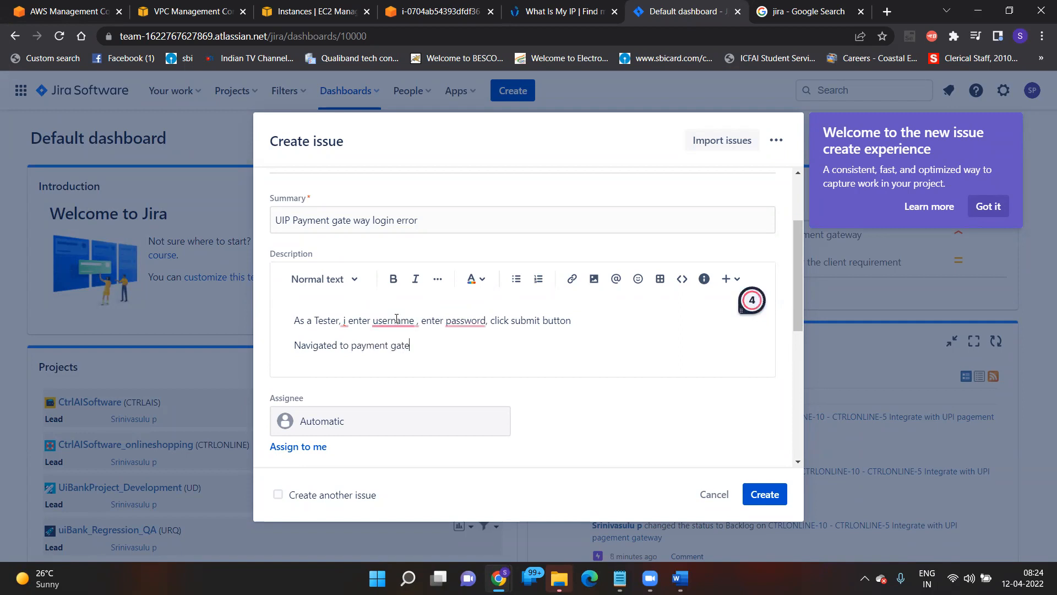
{"action": "type", "text": " way page"}
{"action": "key", "text": "Return"}
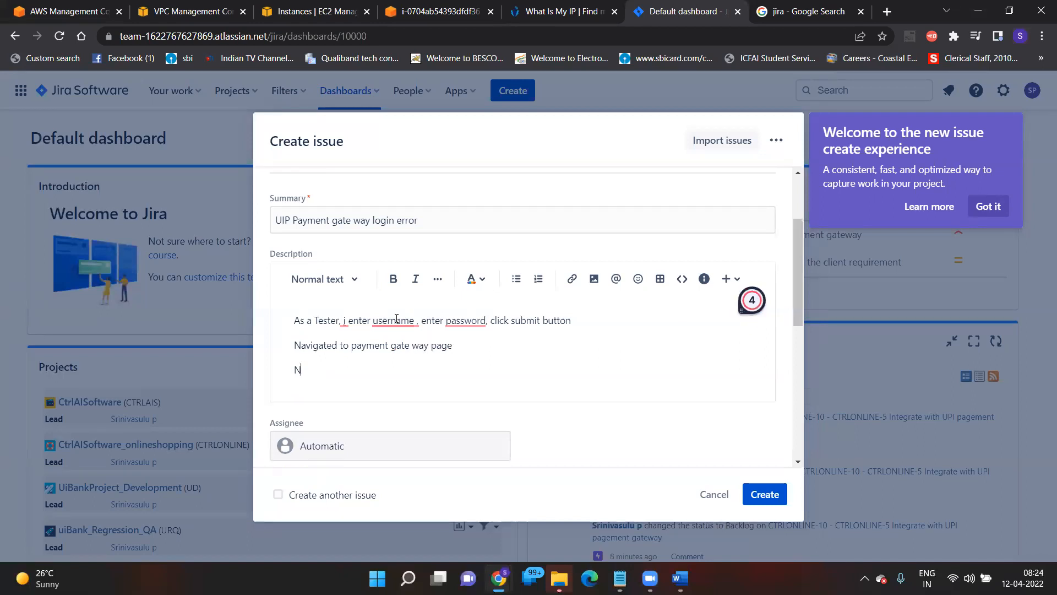
{"action": "type", "text": "Enter"}
{"action": "key", "text": "BackSpace"}
{"action": "type", "text": "UPI ID of mine to transfer funds."}
{"action": "key", "text": "Return"}
- Finish the description with the line "But, applicaiton not fething the records of UIP ID."
{"action": "type", "text": "Bu"}
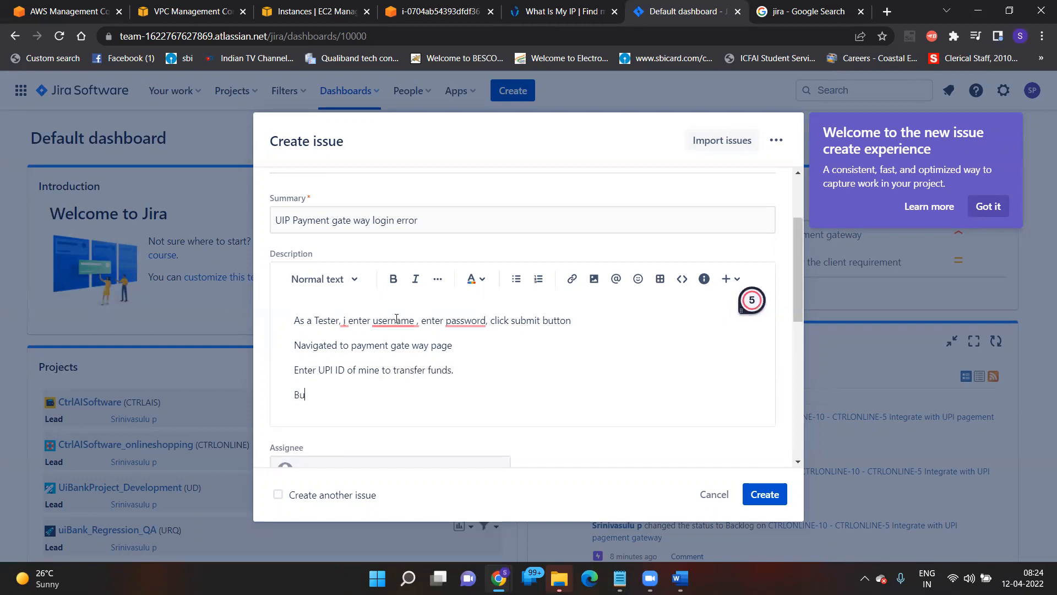
{"action": "type", "text": "t, applicaiton"}
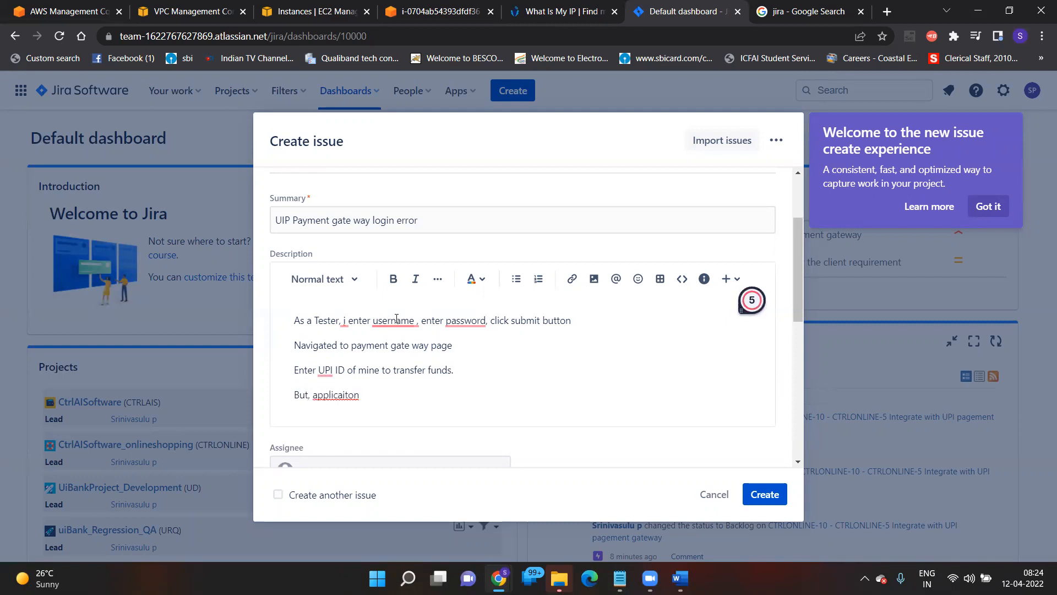
{"action": "type", "text": " not fething the "}
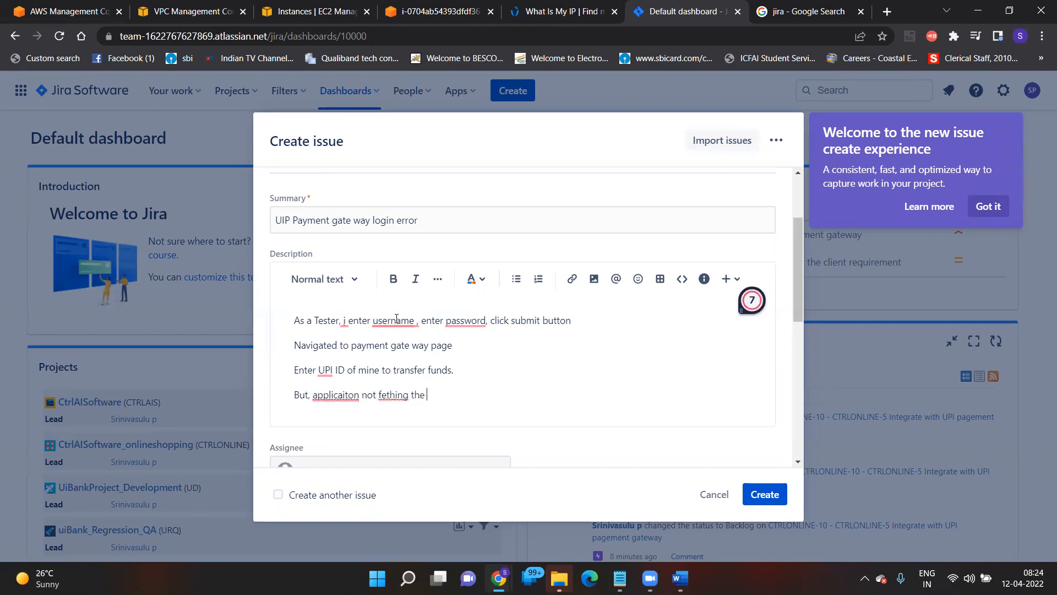
{"action": "type", "text": "reqords of UIP ID. p"}
{"action": "key", "text": "BackSpace"}
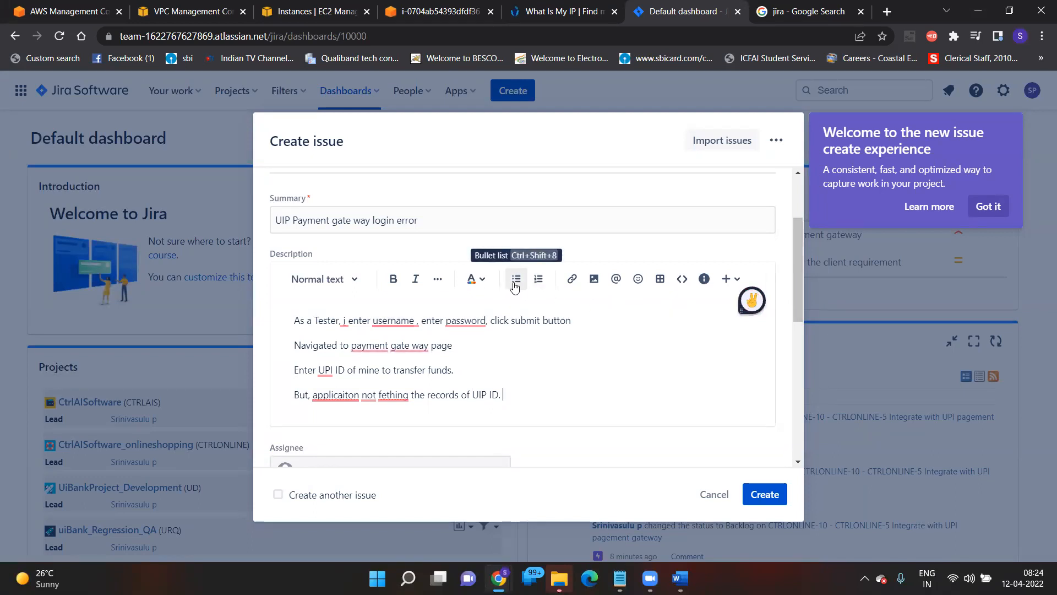
- Insert the aws image from the withoutfacultyName folder below the description text and create the bug
{"action": "left_click", "coordinate": [594, 280]}
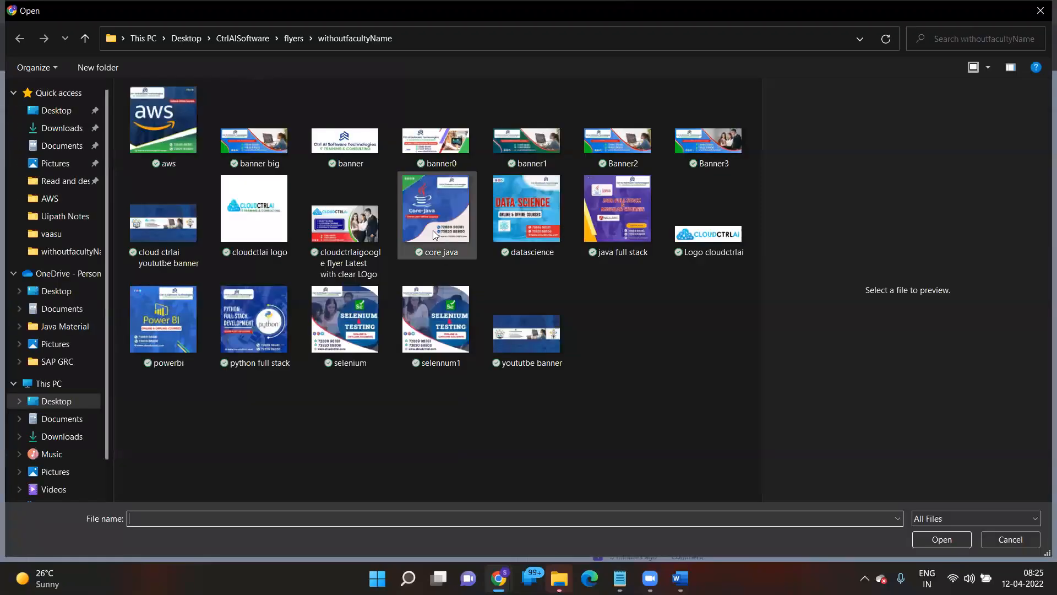
{"action": "double_click", "coordinate": [180, 134]}
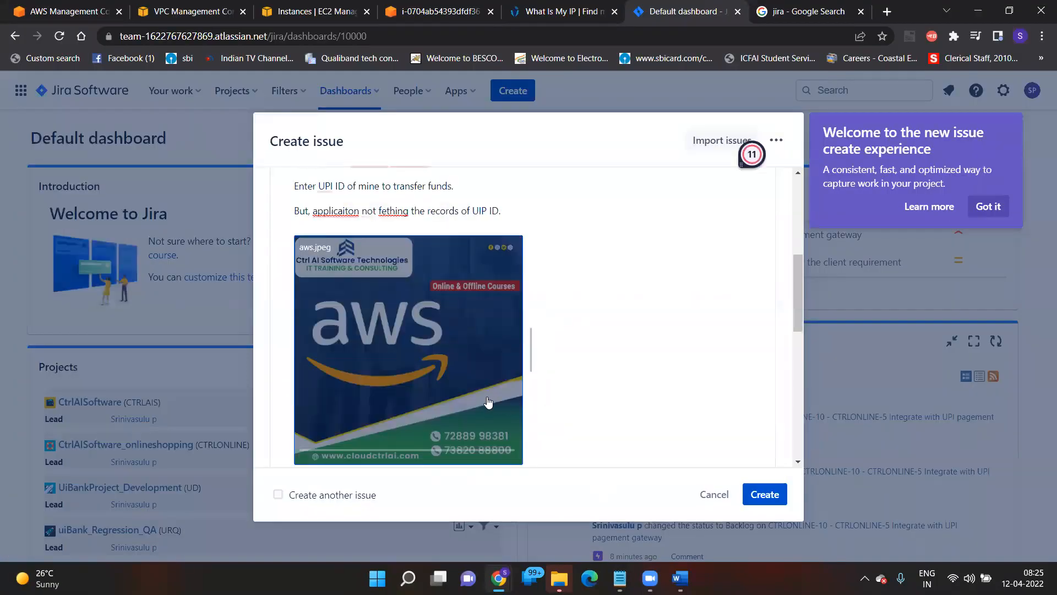
{"action": "left_click", "coordinate": [765, 495]}
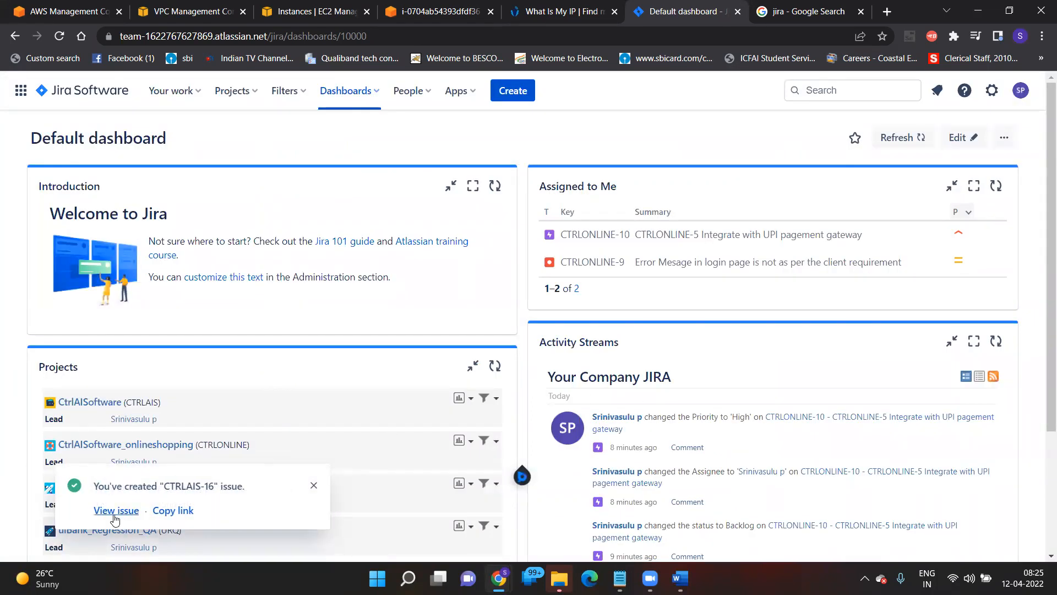
- Open the newly created payment gateway bug, look over its contents and assign it to ctrlaisoft
{"action": "left_click", "coordinate": [112, 513]}
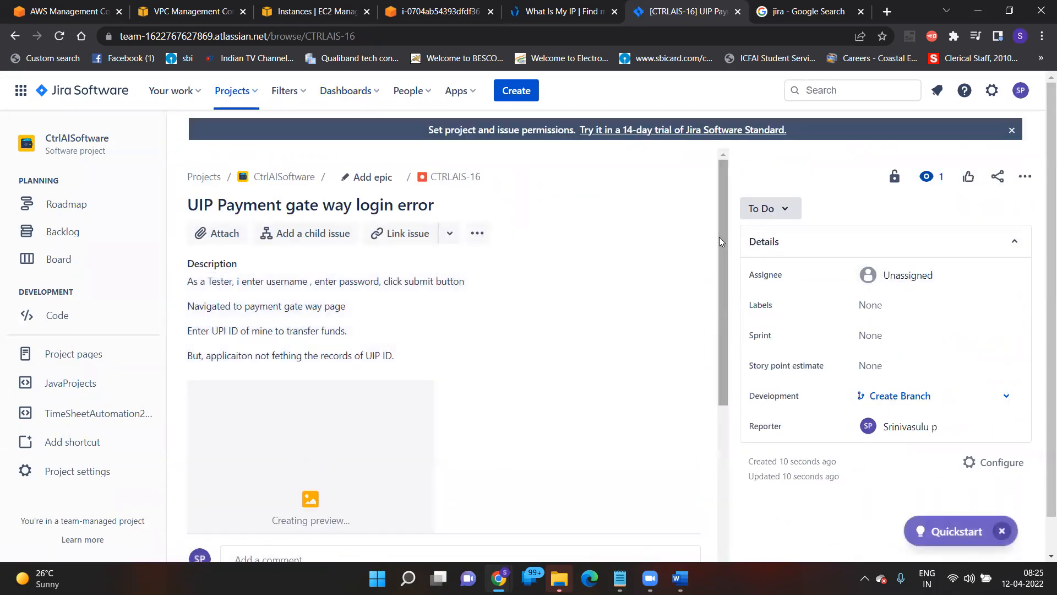
{"action": "left_click_drag", "start_coordinate": [724, 235], "coordinate": [722, 427]}
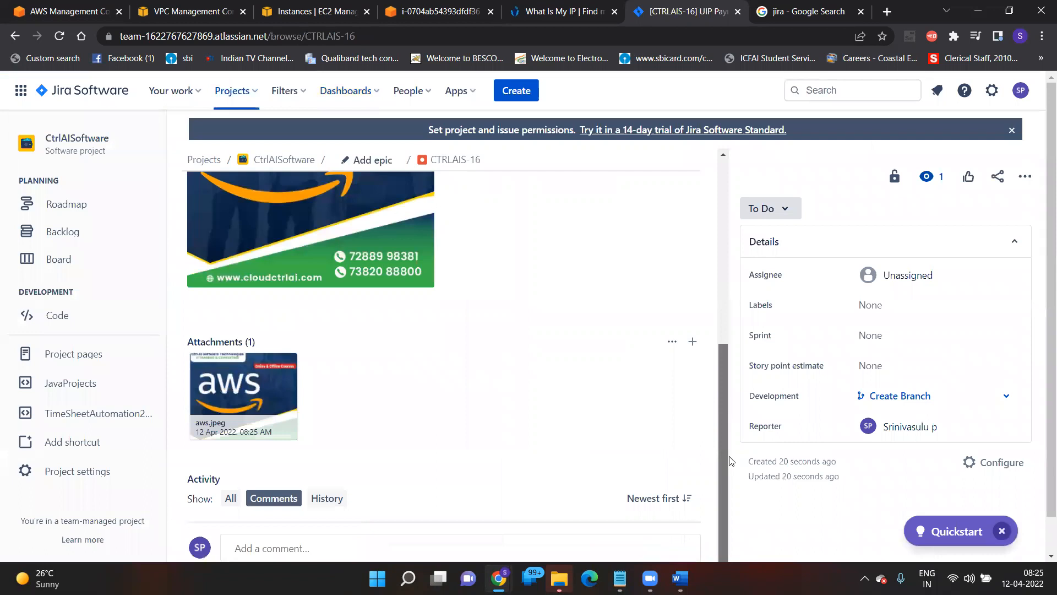
{"action": "scroll", "coordinate": [733, 460], "scroll_direction": "up", "scroll_amount": 1}
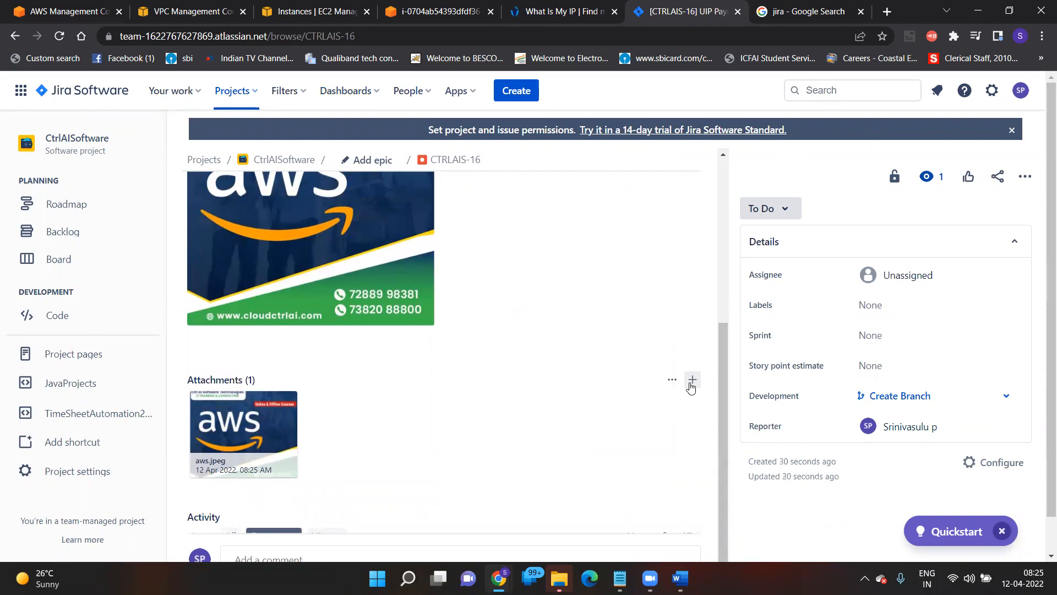
{"action": "left_click", "coordinate": [944, 281]}
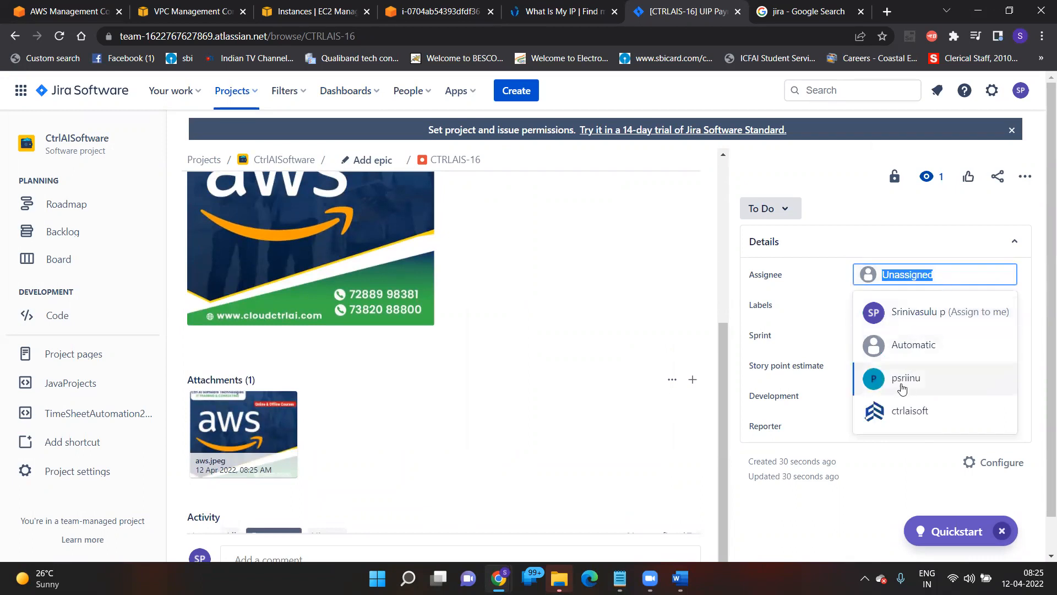
{"action": "left_click", "coordinate": [908, 413]}
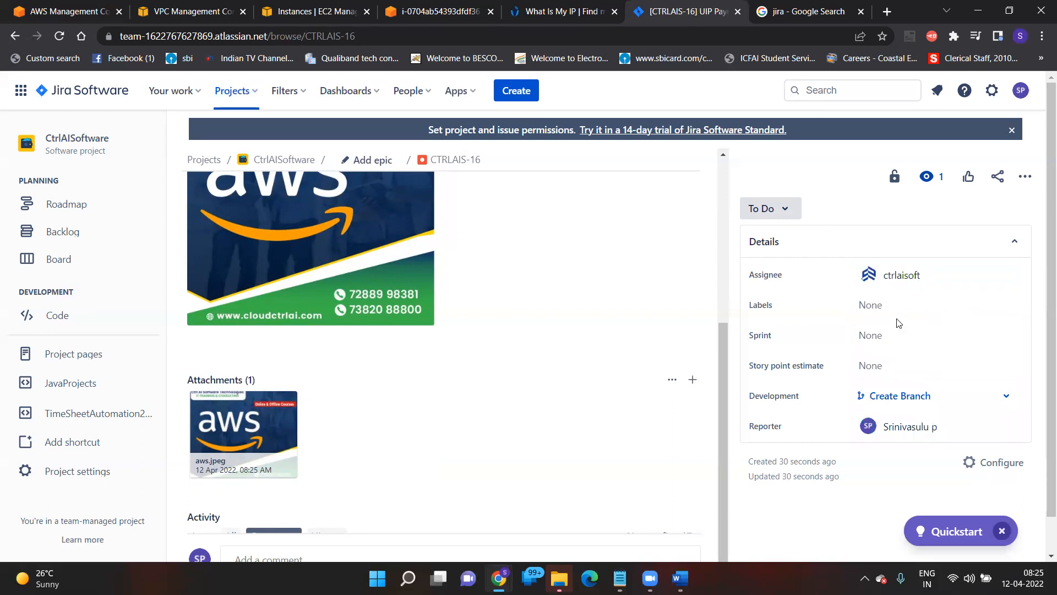
{"action": "mouse_move", "coordinate": [918, 277]}
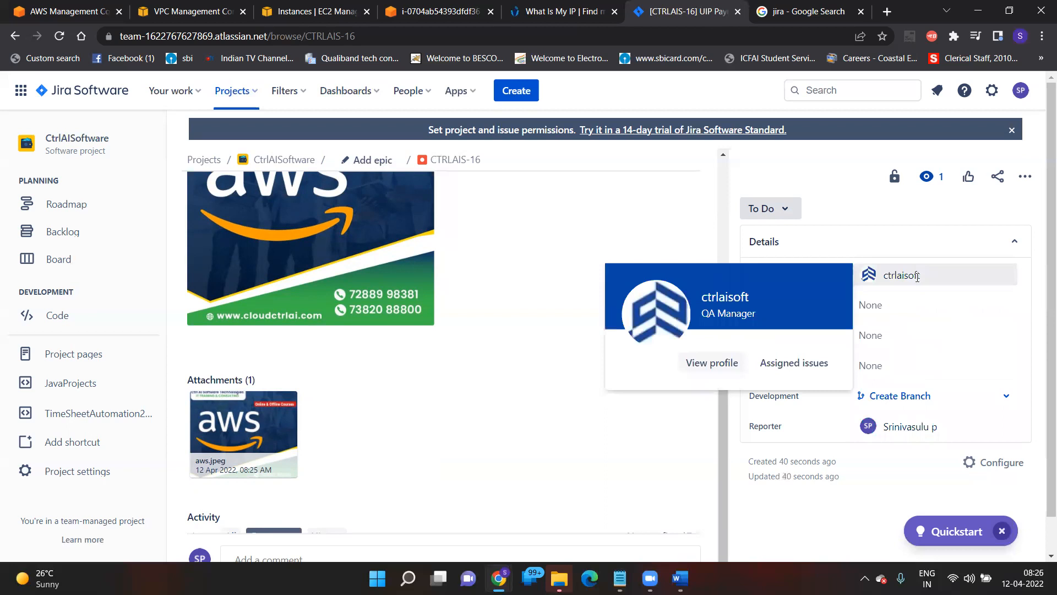
- Try to add the label "Regression Testing" to the bug and clear the entry
{"action": "left_click", "coordinate": [903, 307]}
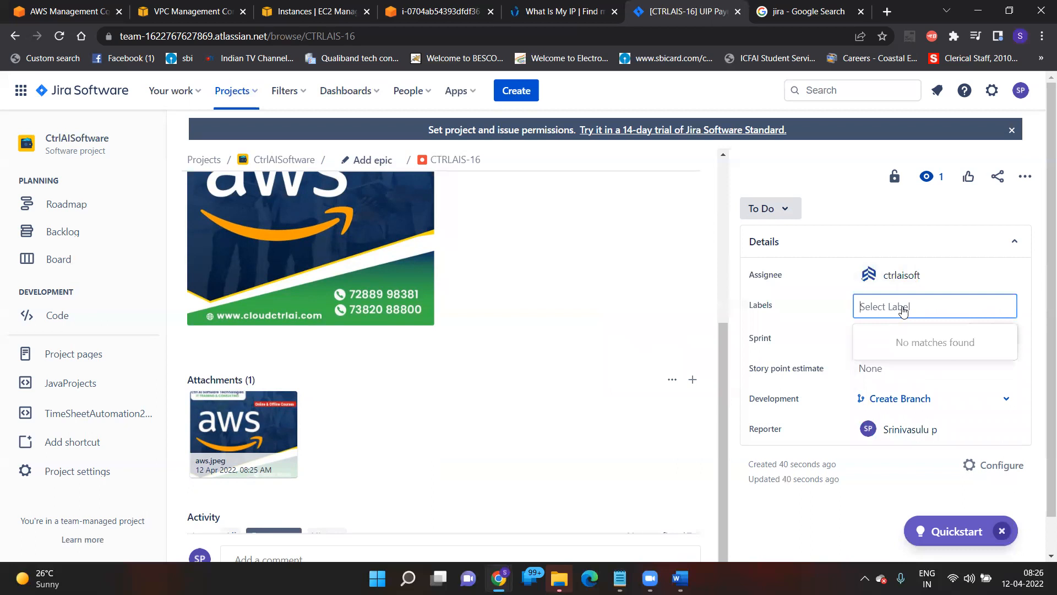
{"action": "type", "text": "Regr"}
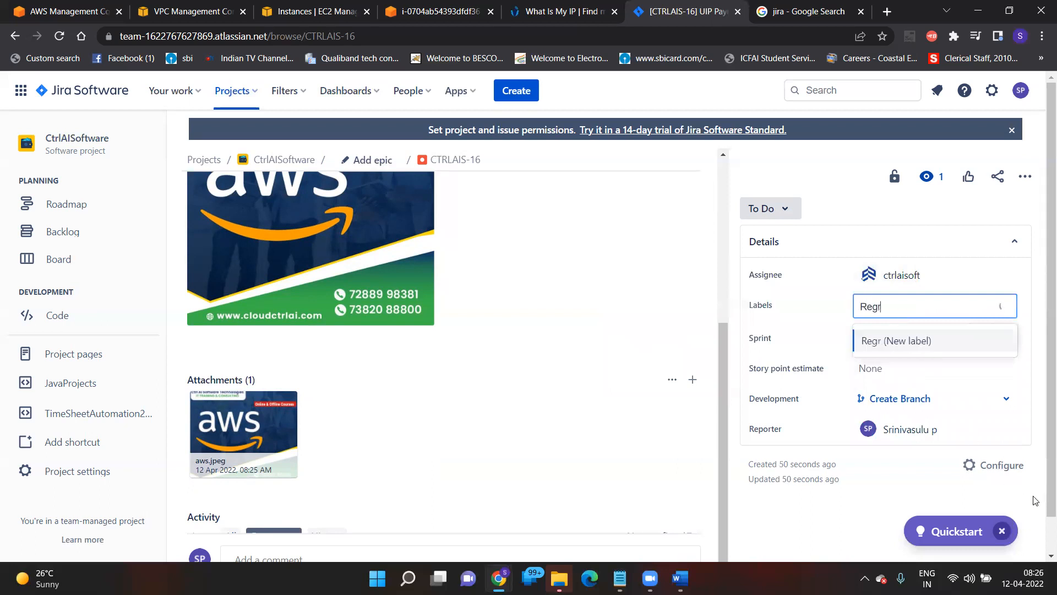
{"action": "type", "text": "ession Testing"}
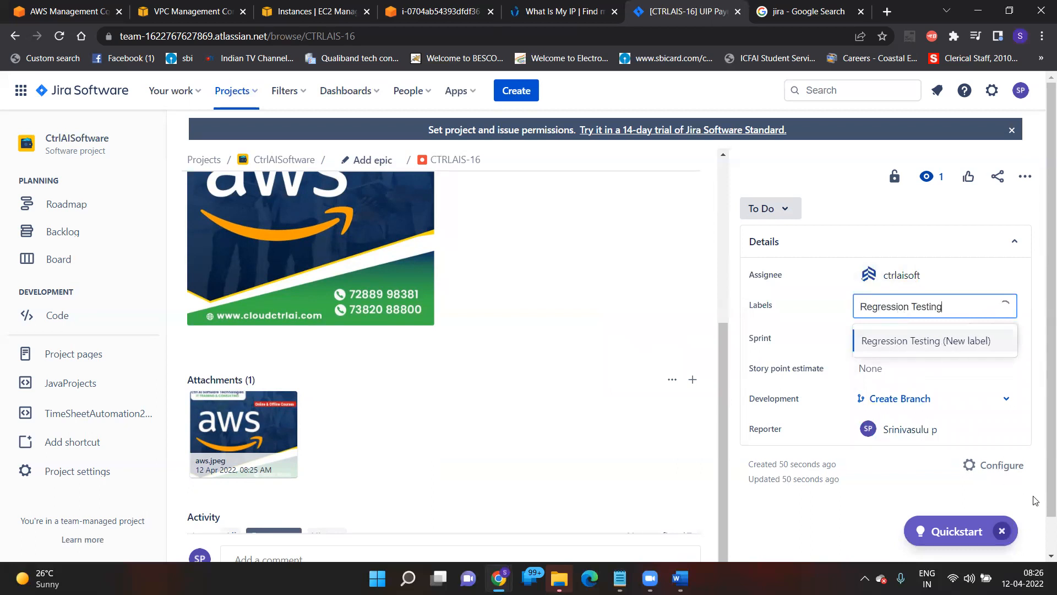
{"action": "key", "text": "Return"}
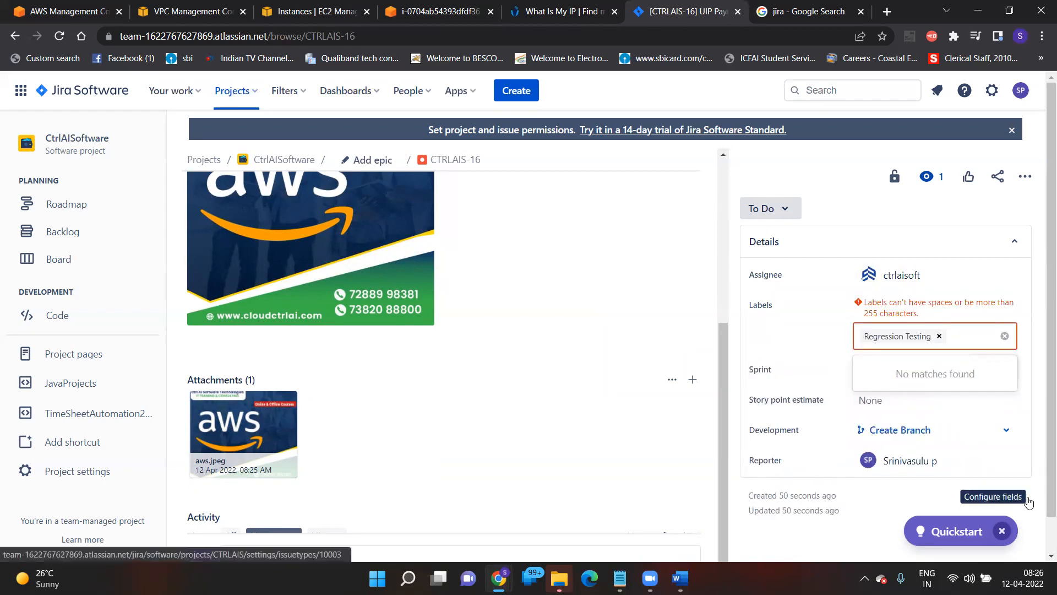
{"action": "key", "text": "BackSpace"}
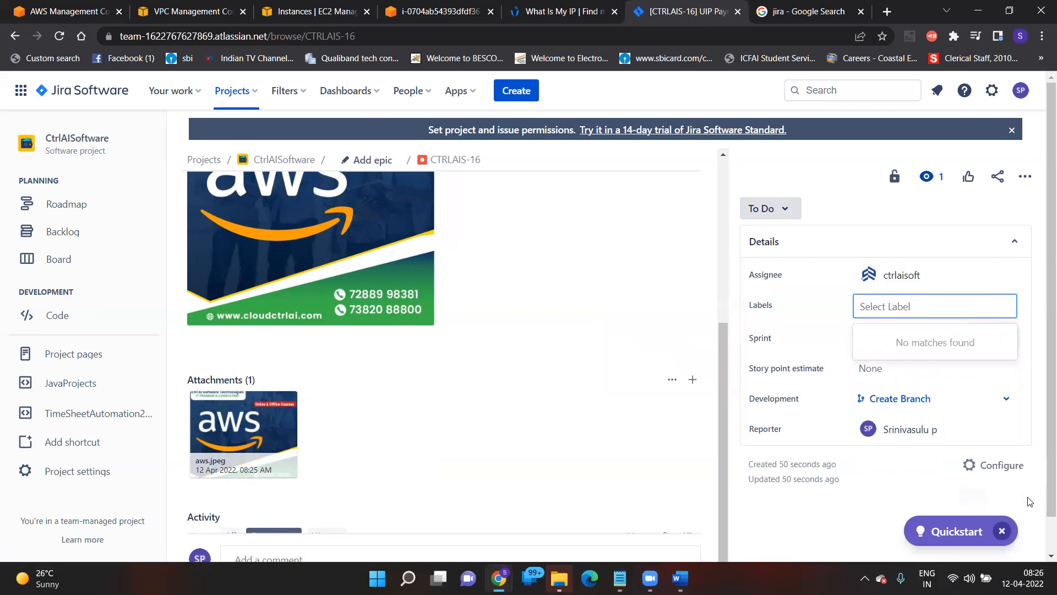
- Add the labels "CTRLAIPROject", "RegressionTesting" and "UPIPaymment" to the payment gateway bug
{"action": "type", "text": "CTRL"}
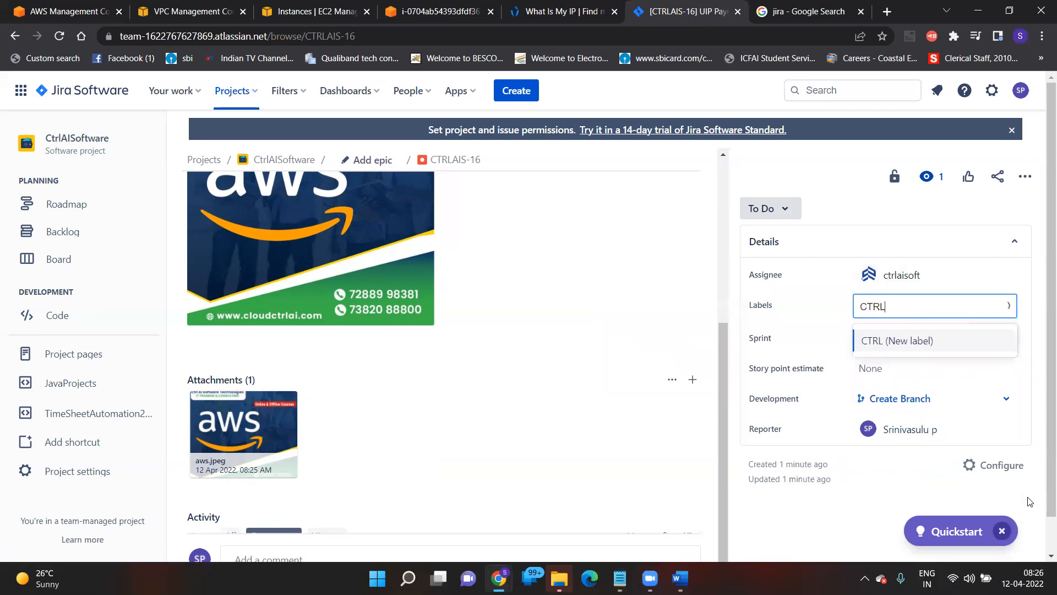
{"action": "type", "text": "AIPRO"}
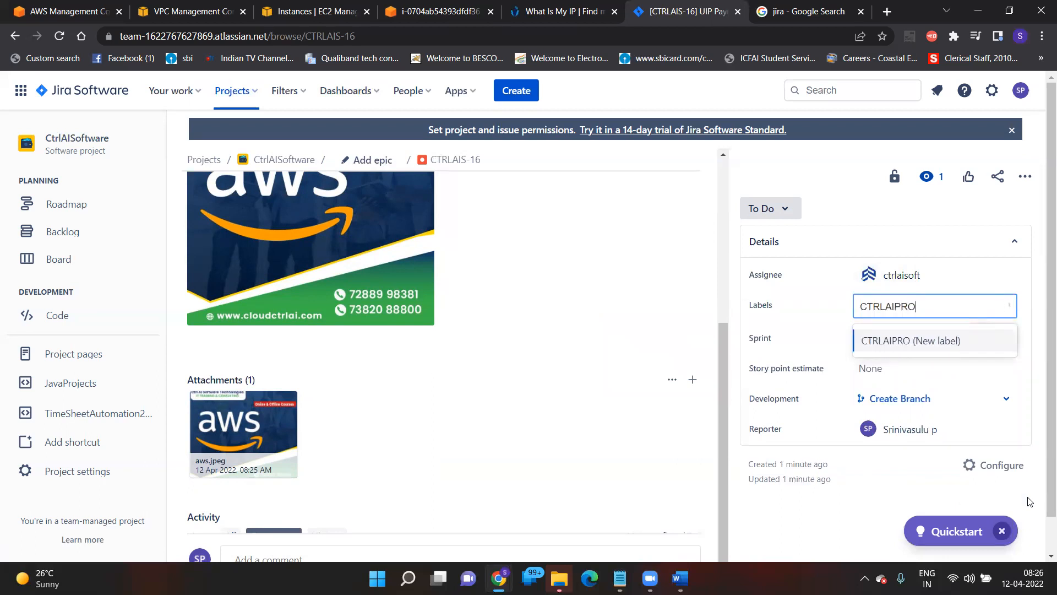
{"action": "type", "text": "ject"}
{"action": "key", "text": "Return"}
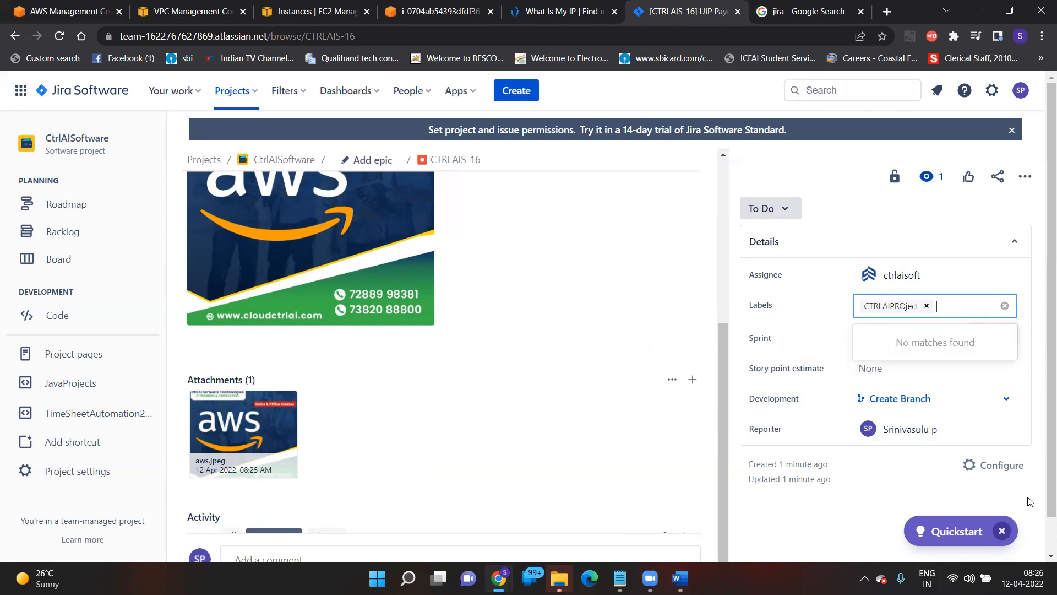
{"action": "type", "text": "Regre"}
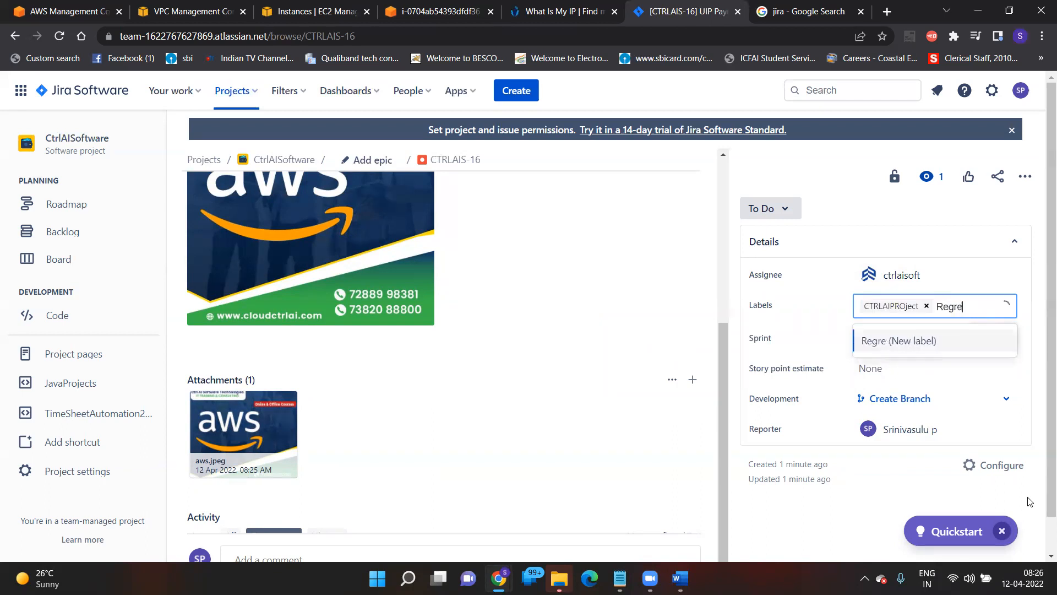
{"action": "type", "text": "ssionTesting"}
{"action": "key", "text": "Return"}
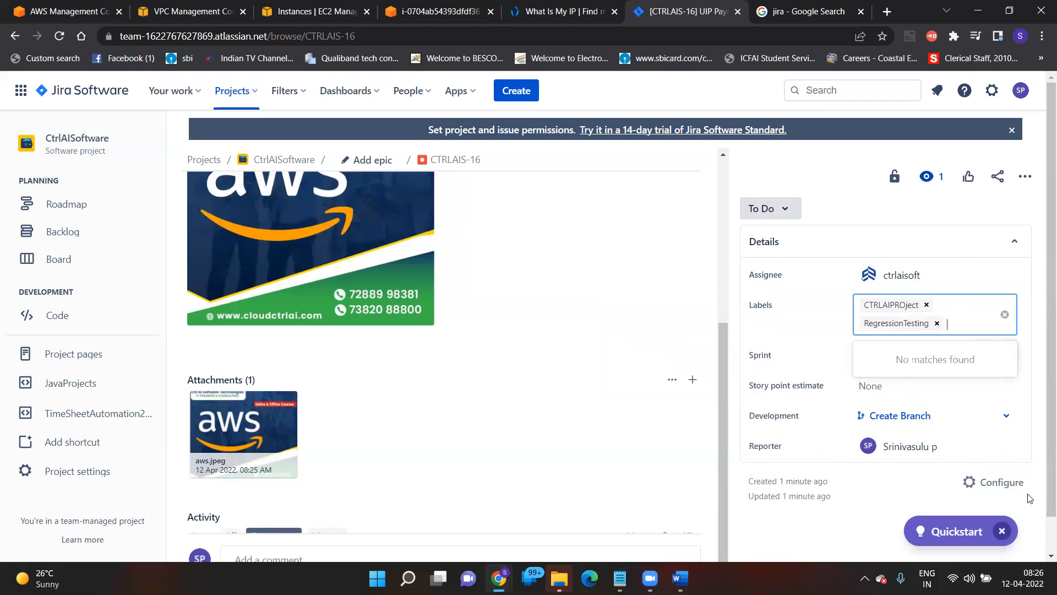
{"action": "type", "text": "UP"}
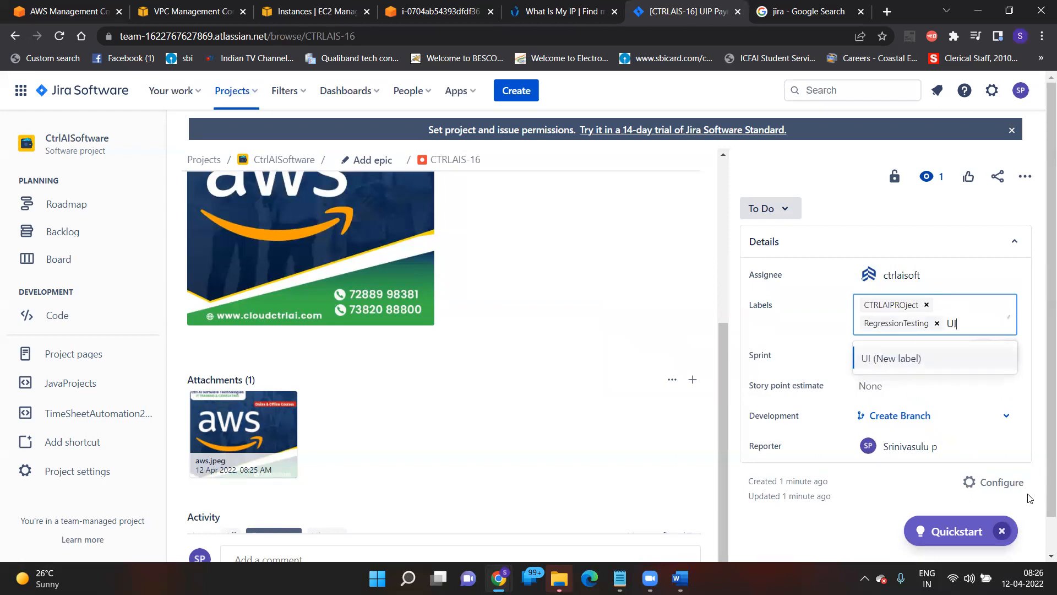
{"action": "type", "text": "IPaymment"}
{"action": "key", "text": "Return"}
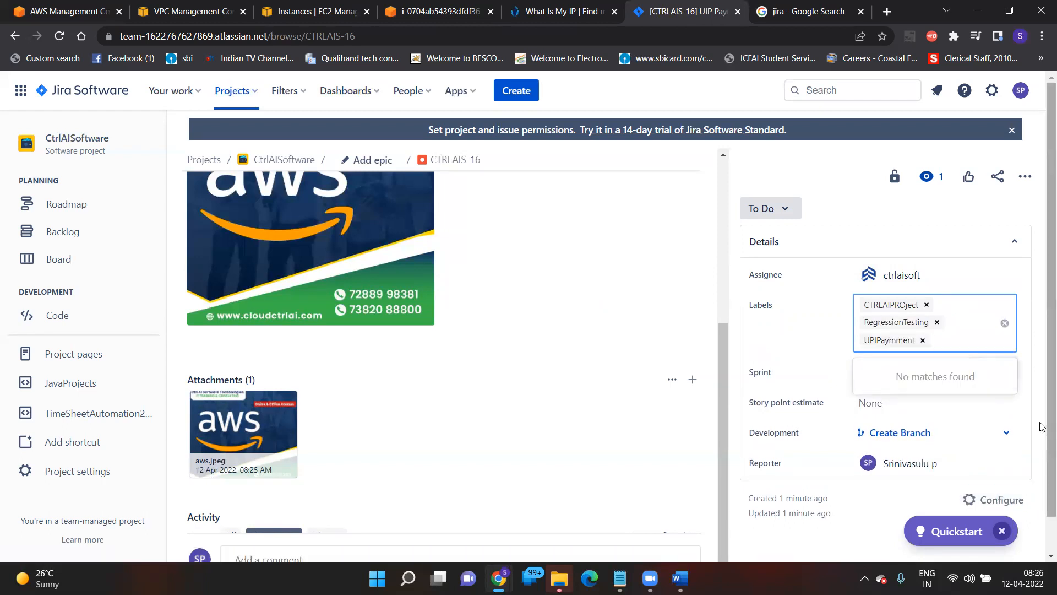
- Assign the payment gateway bug to the first active sprint, CTRLAIS Sprint 1
{"action": "right_click", "coordinate": [1043, 444]}
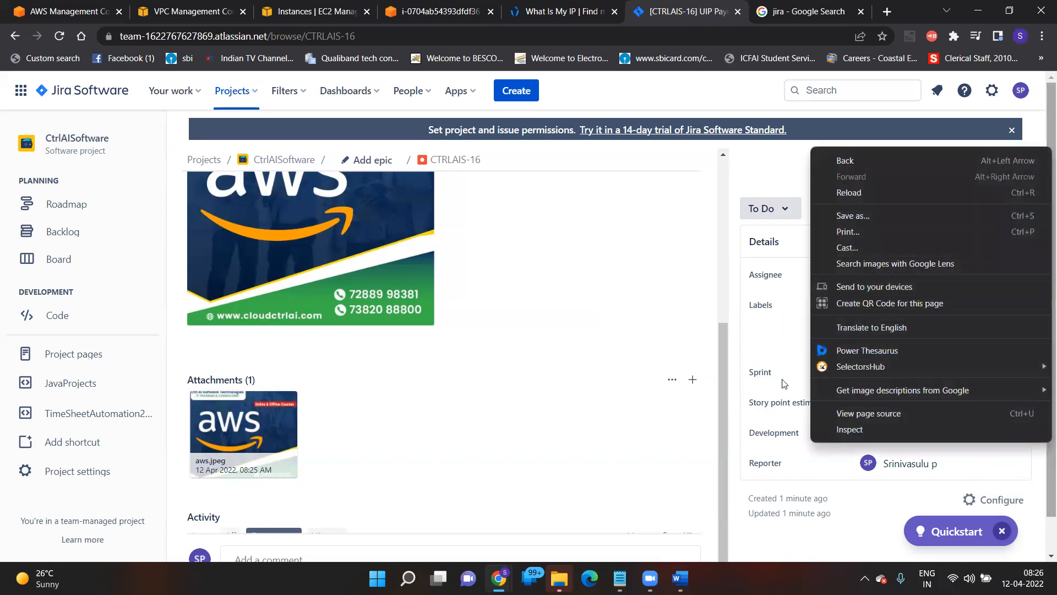
{"action": "left_click", "coordinate": [775, 368]}
{"action": "left_click", "coordinate": [862, 372]}
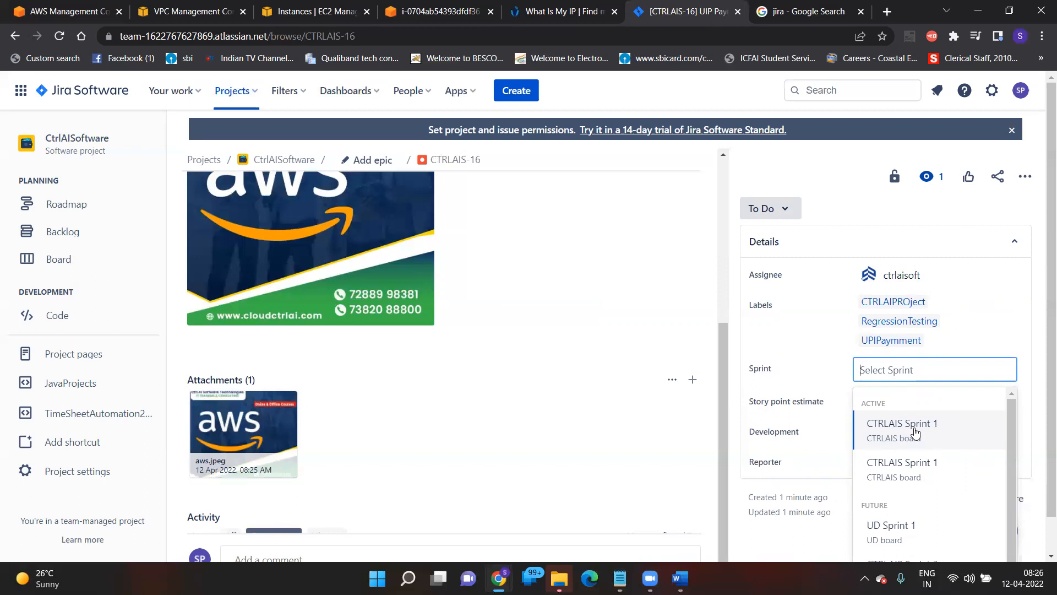
{"action": "left_click", "coordinate": [916, 432]}
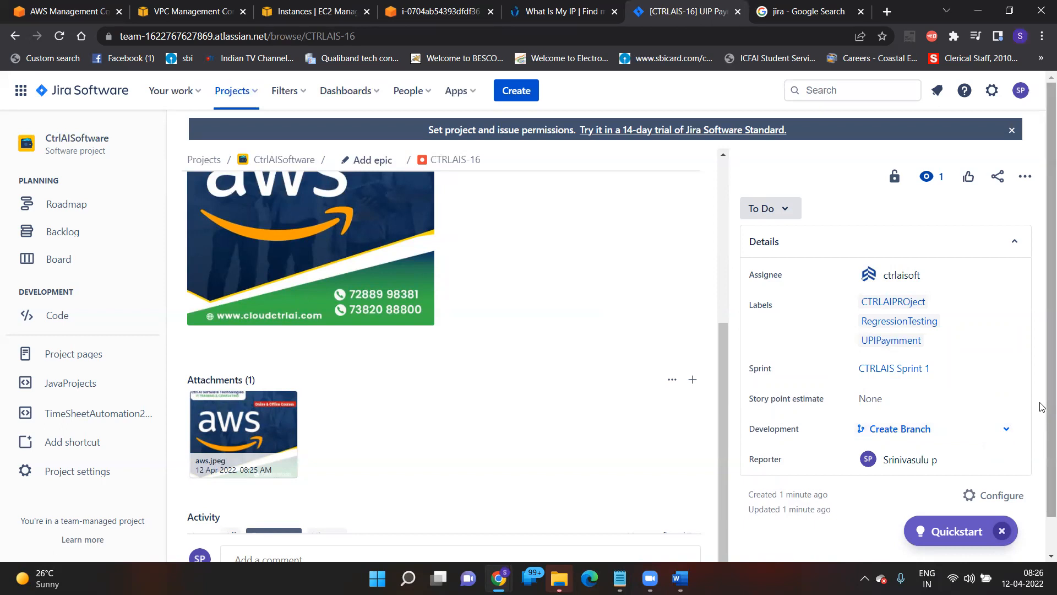
{"action": "right_click", "coordinate": [1043, 490]}
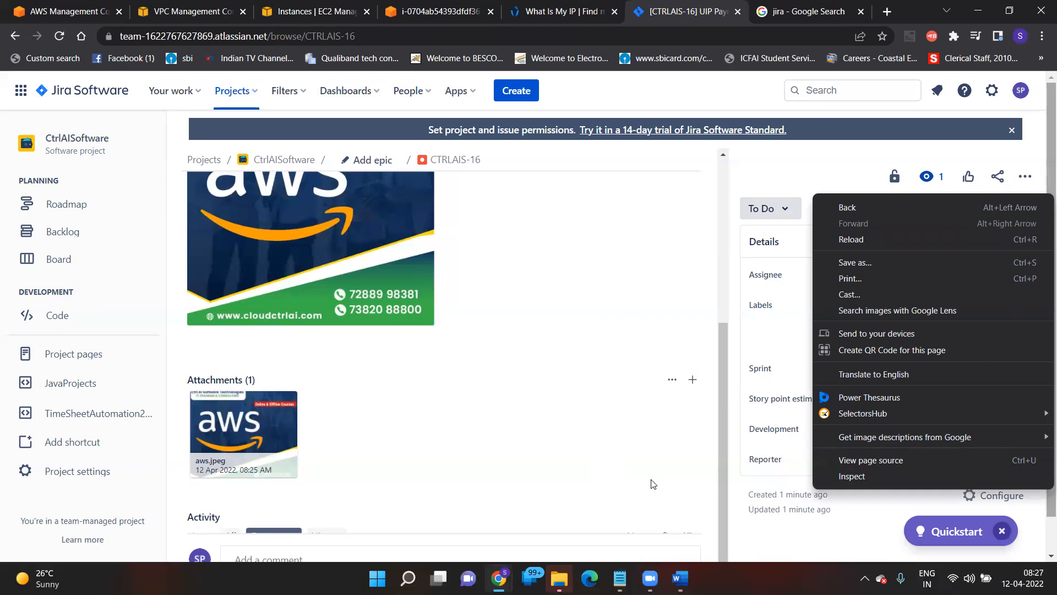
{"action": "left_click", "coordinate": [665, 486]}
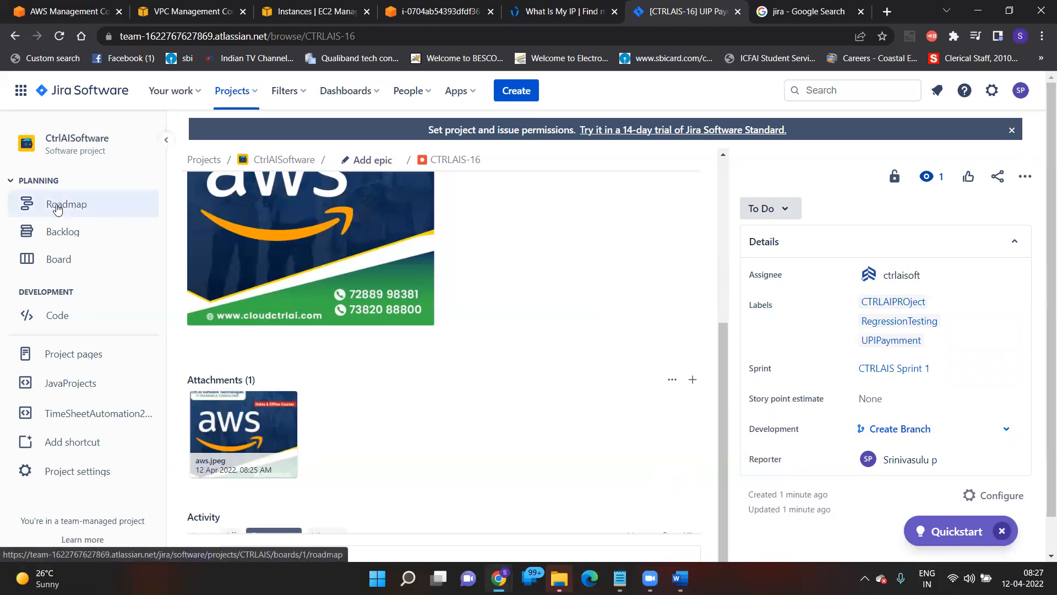
- Look over the CtrlAISoftware backlog and its roadmap of epics, and return to the backlog
{"action": "left_click", "coordinate": [53, 232]}
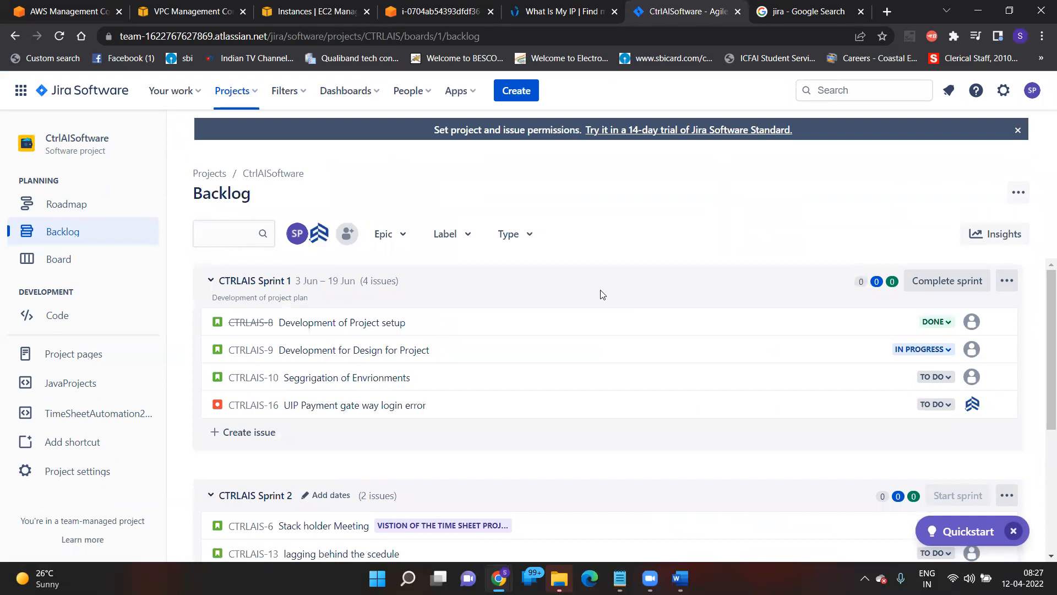
{"action": "left_click", "coordinate": [83, 215]}
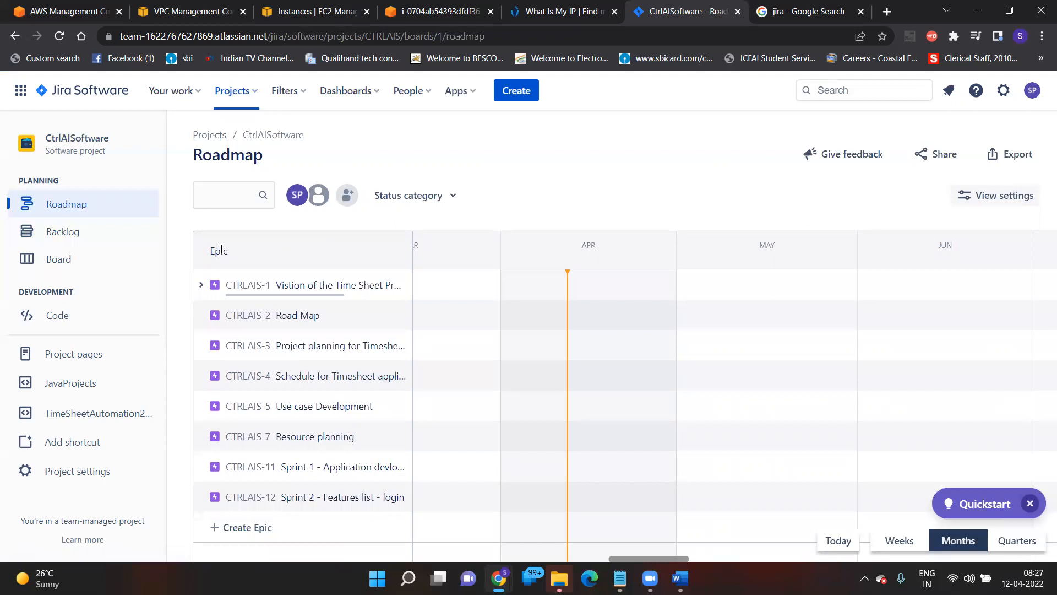
{"action": "left_click", "coordinate": [62, 239]}
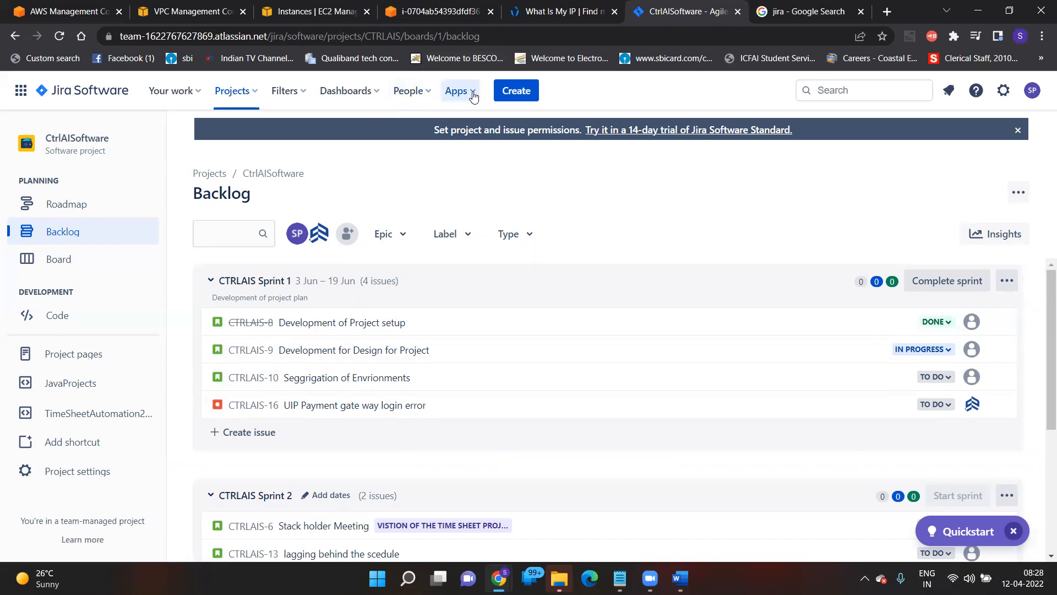
- Start a new issue to view the available issue types and discard it
{"action": "left_click", "coordinate": [505, 96]}
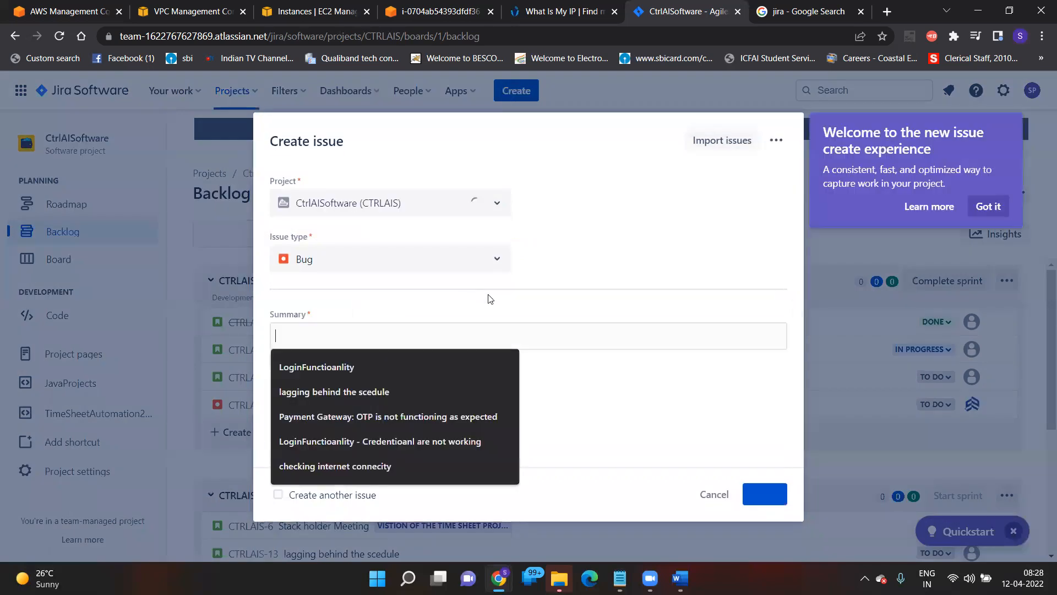
{"action": "left_click", "coordinate": [500, 259]}
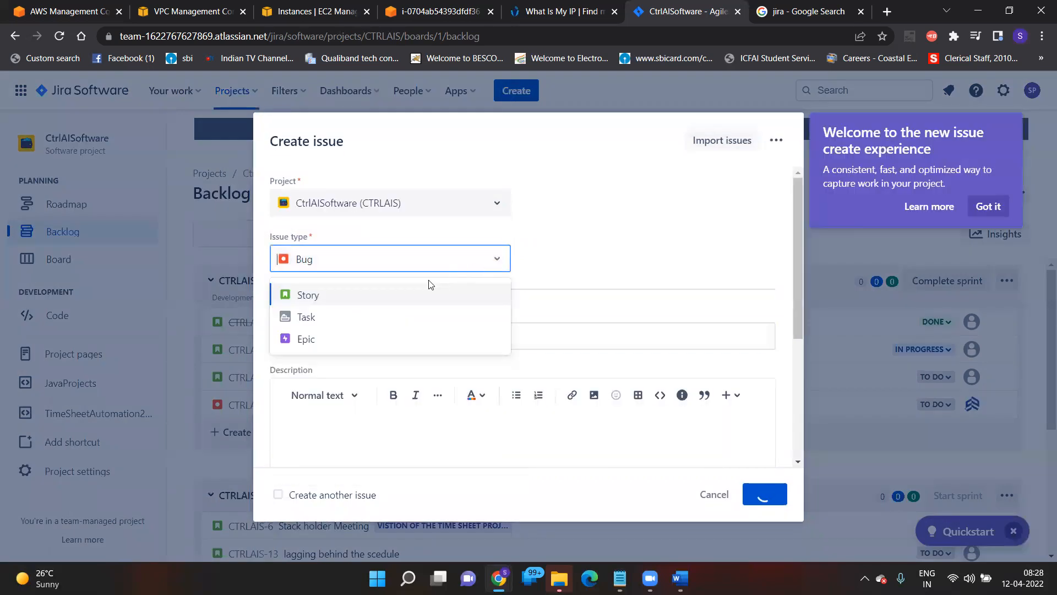
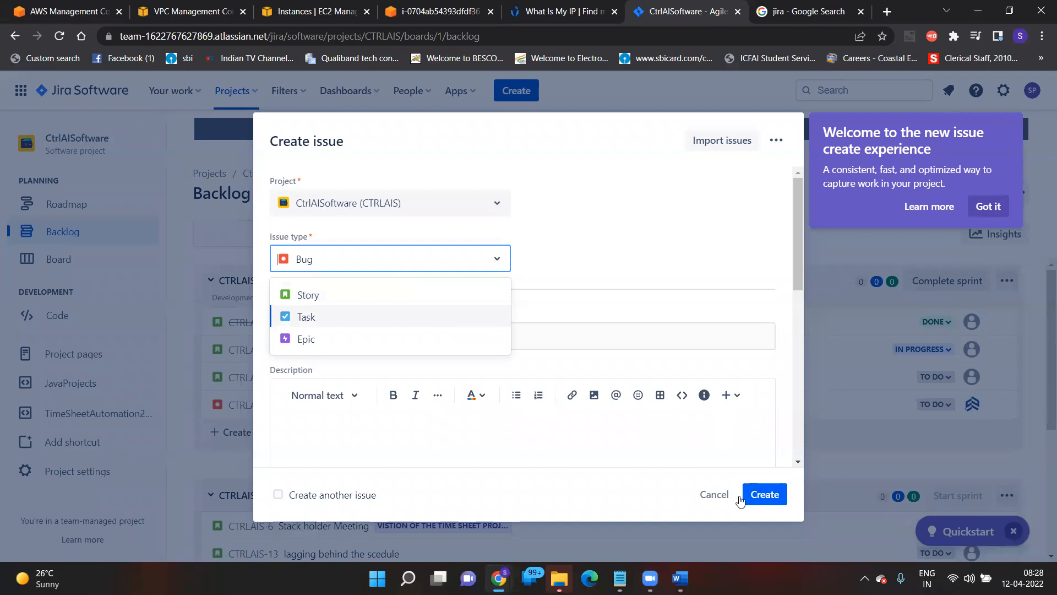
{"action": "left_click", "coordinate": [714, 494]}
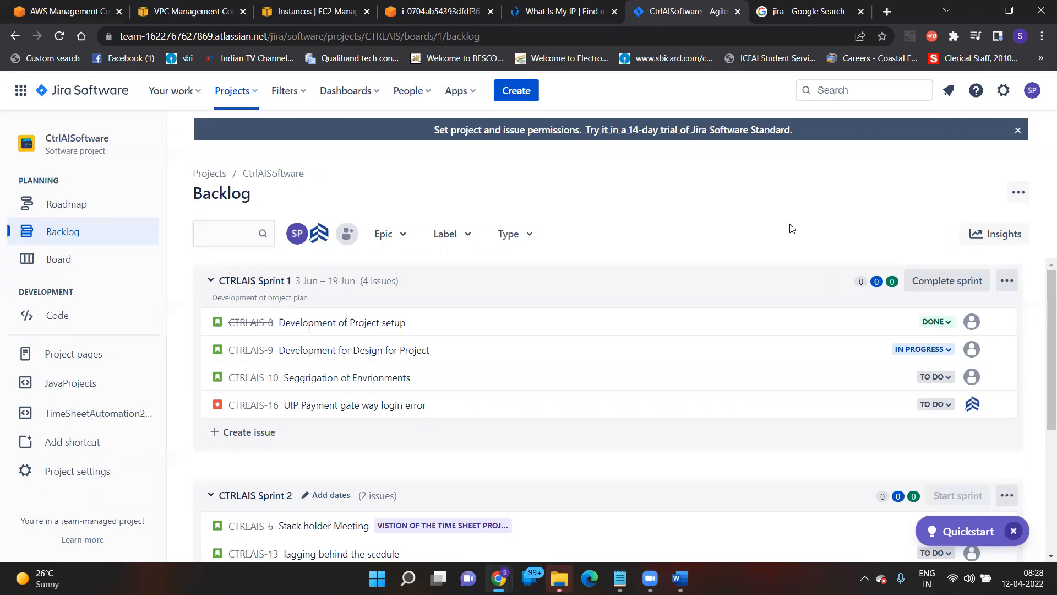
- Start a new issue of type Epic, examine which fields can be shown for it, and discard it
{"action": "left_click", "coordinate": [524, 107]}
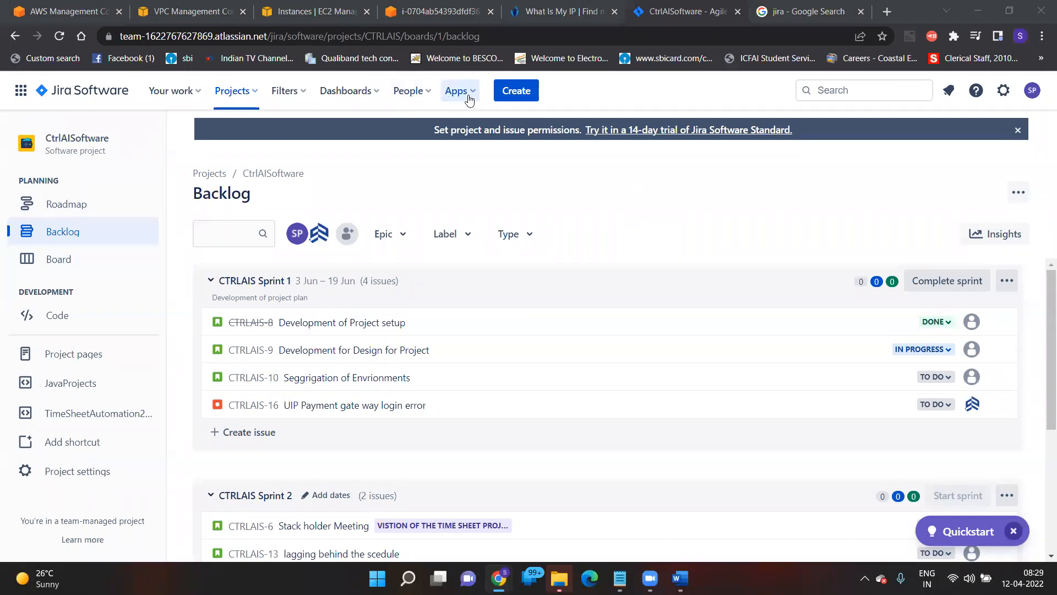
{"action": "left_click", "coordinate": [515, 93]}
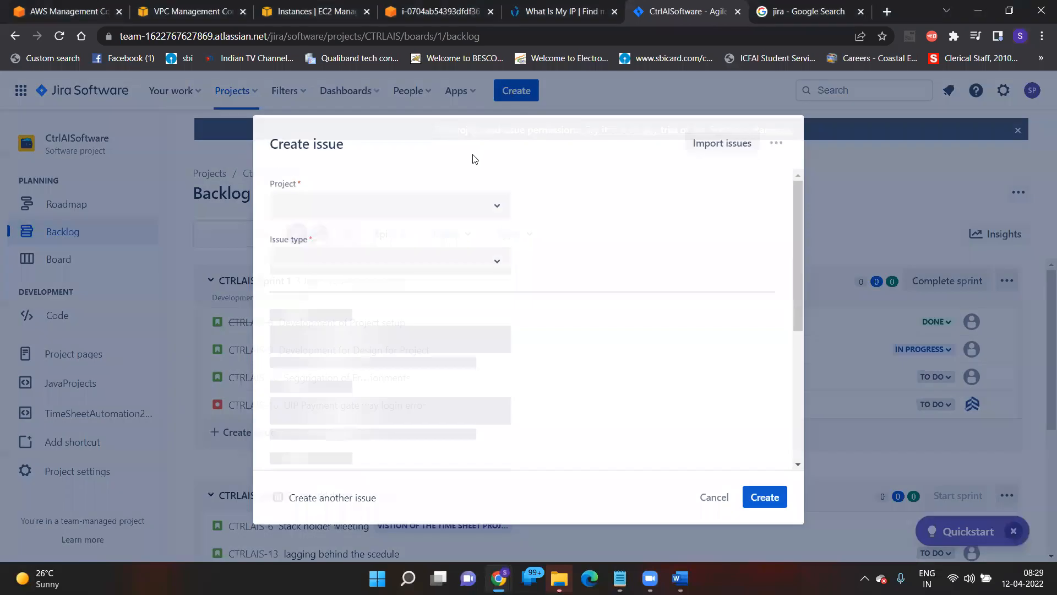
{"action": "left_click", "coordinate": [498, 263]}
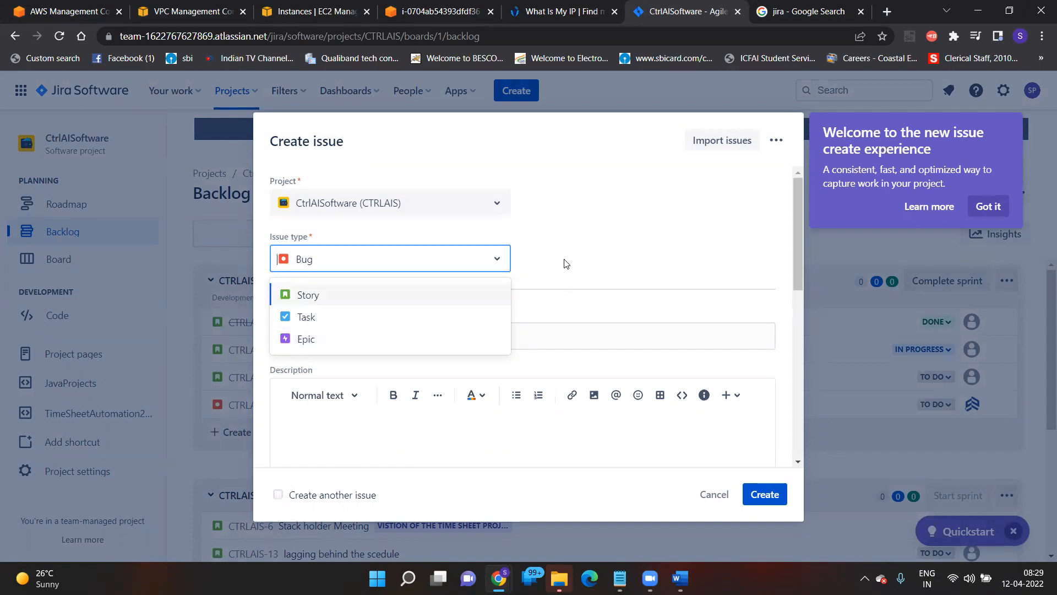
{"action": "left_click", "coordinate": [301, 343]}
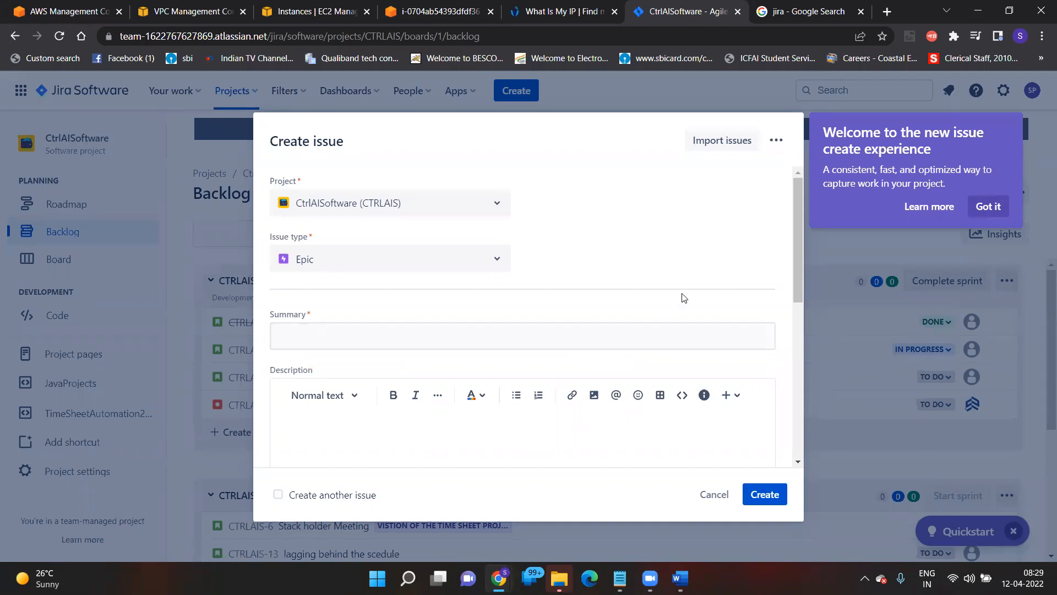
{"action": "left_click", "coordinate": [777, 140]}
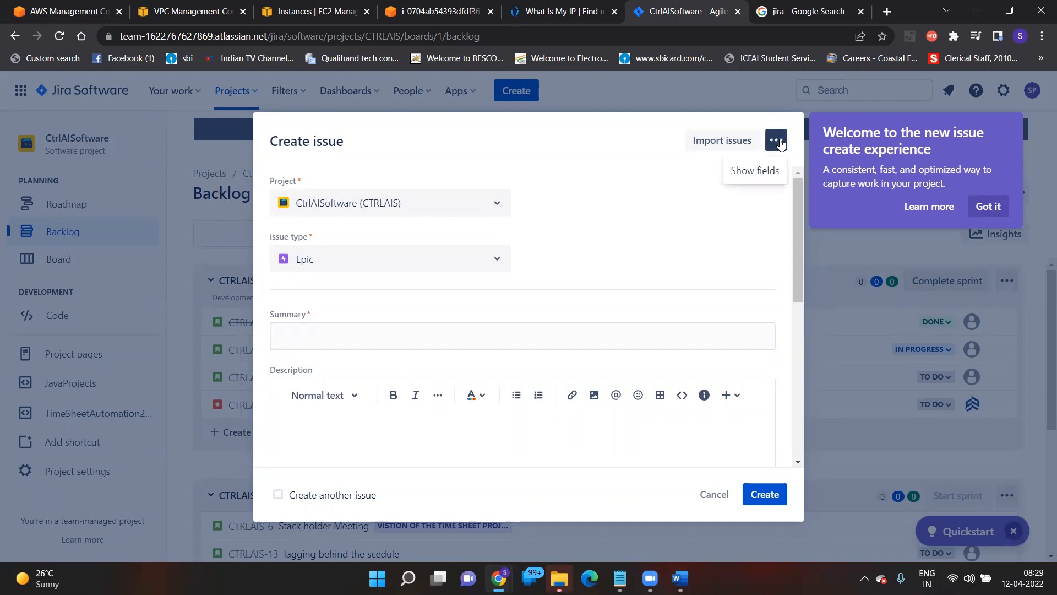
{"action": "left_click", "coordinate": [769, 176]}
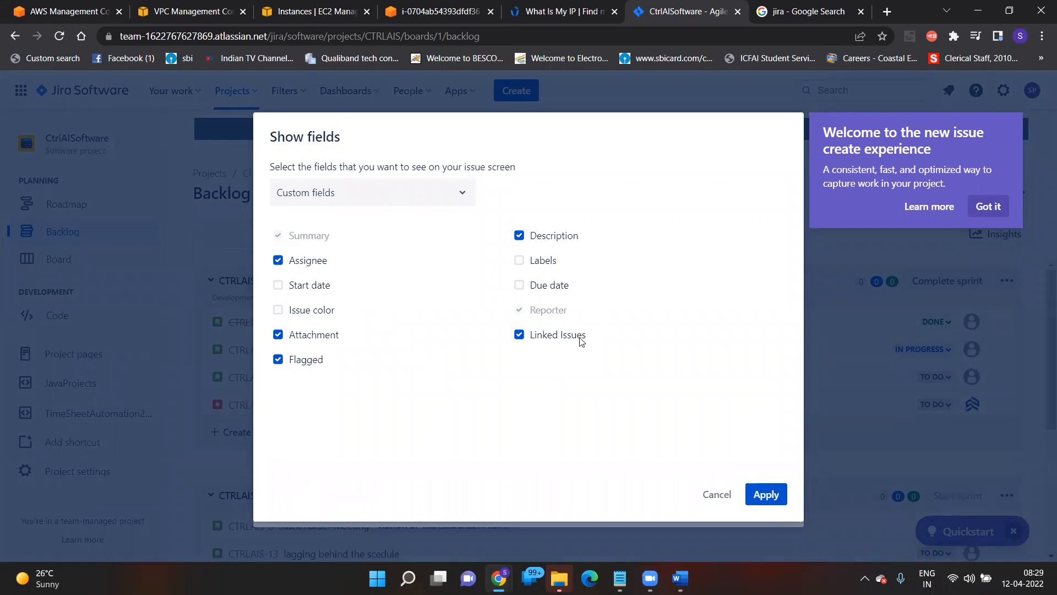
{"action": "left_click", "coordinate": [720, 495]}
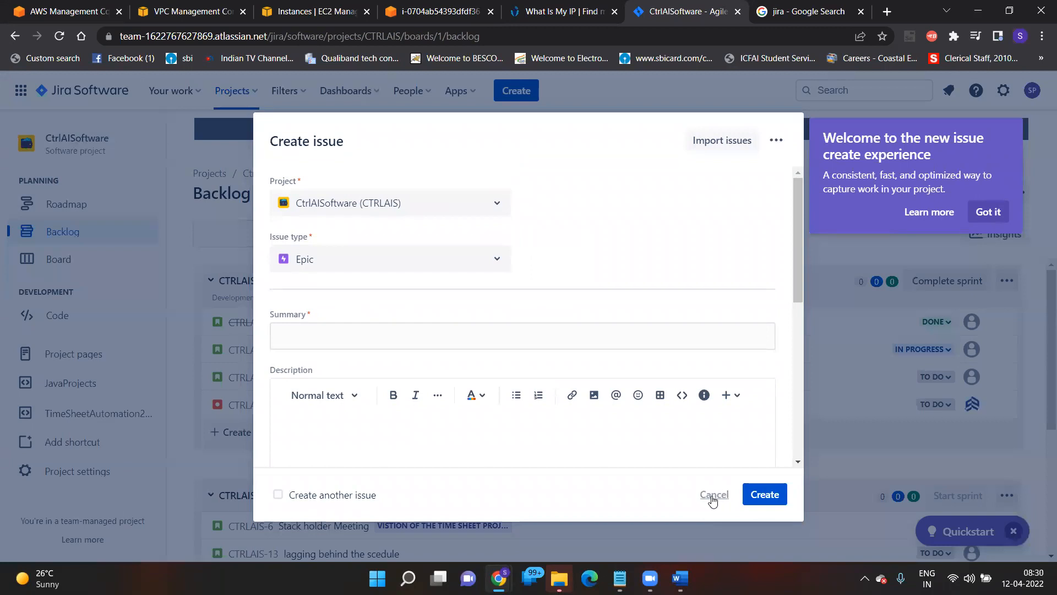
{"action": "left_click", "coordinate": [712, 499]}
- Open the Road Map epic on the roadmap and examine its status options, dates and other details
{"action": "left_click", "coordinate": [70, 207]}
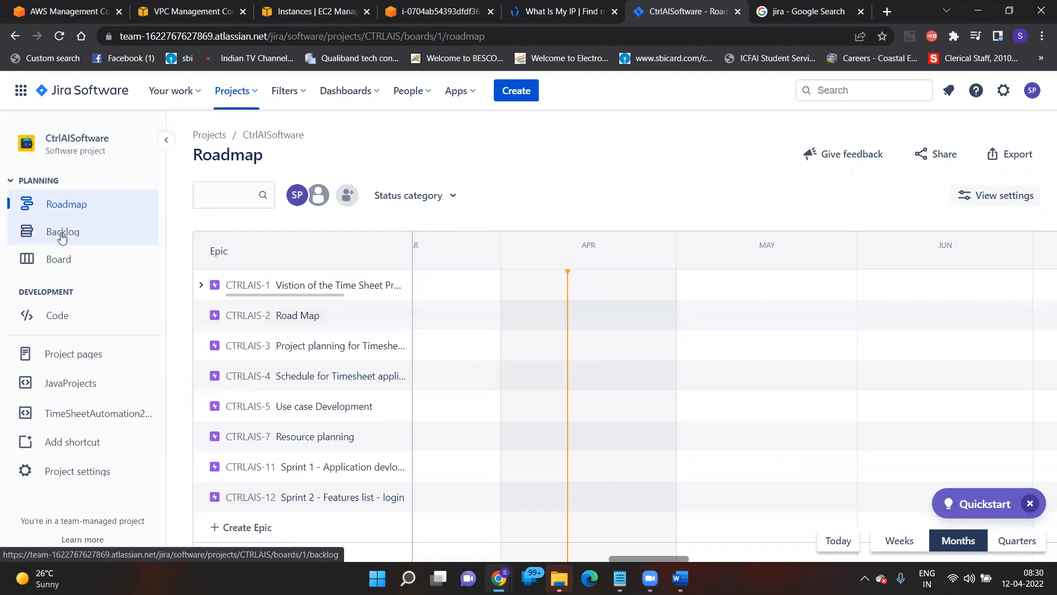
{"action": "left_click", "coordinate": [306, 318]}
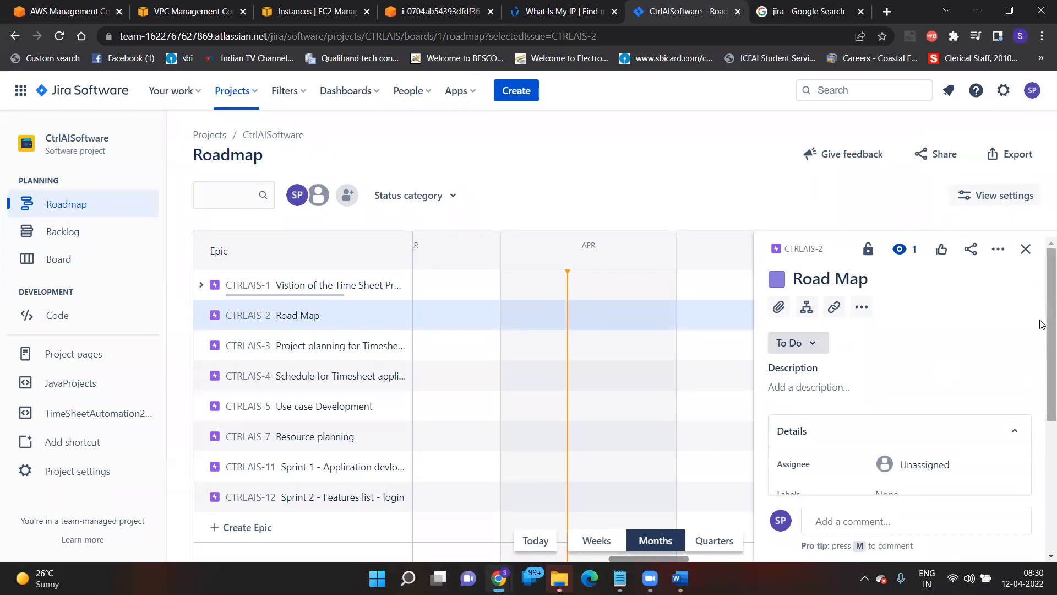
{"action": "scroll", "coordinate": [1041, 325], "scroll_direction": "down", "scroll_amount": 1}
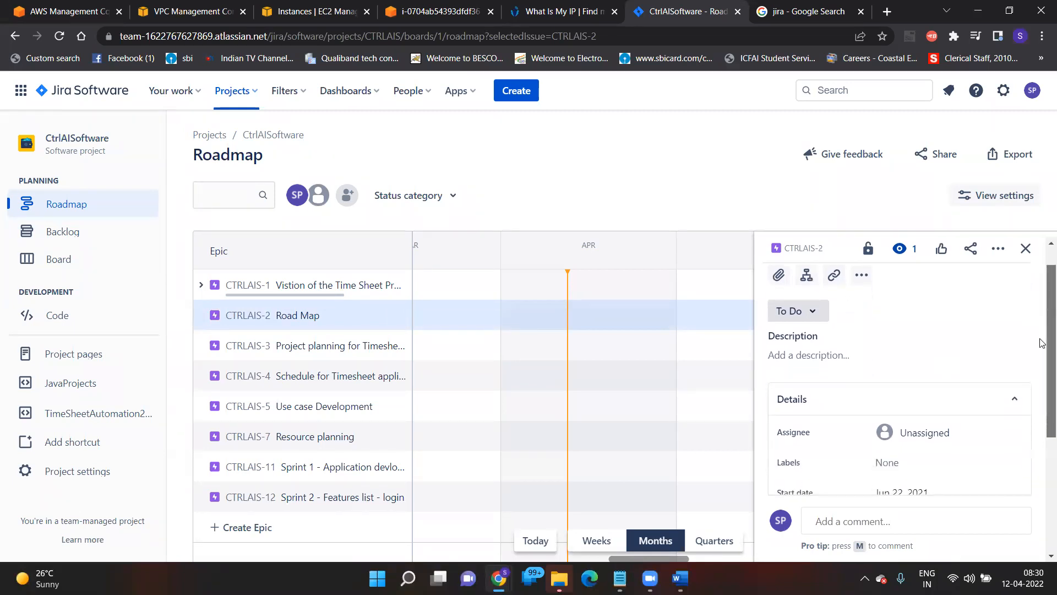
{"action": "left_click", "coordinate": [813, 313]}
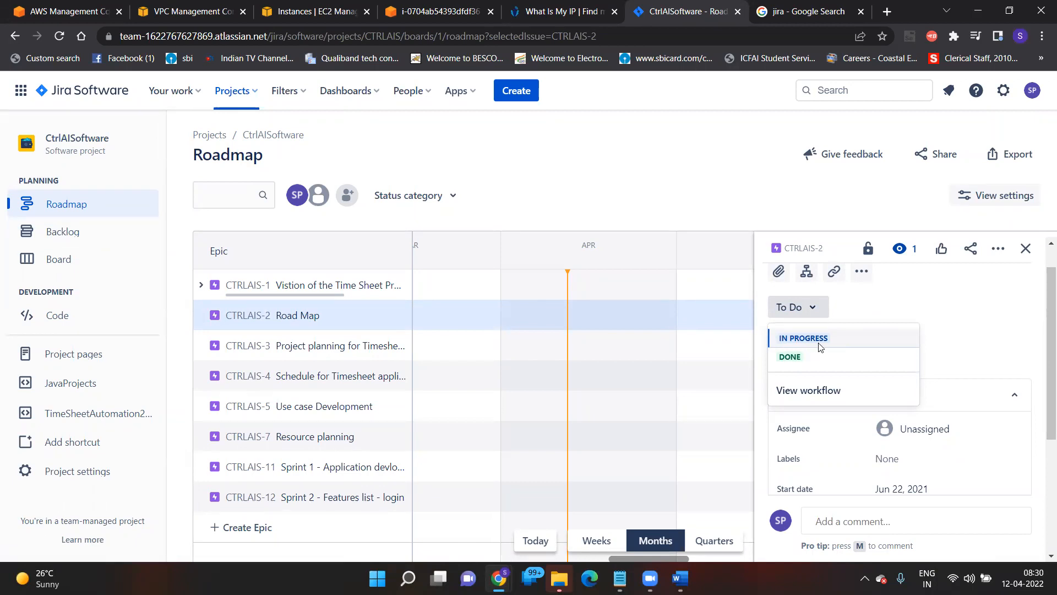
{"action": "left_click", "coordinate": [1033, 332]}
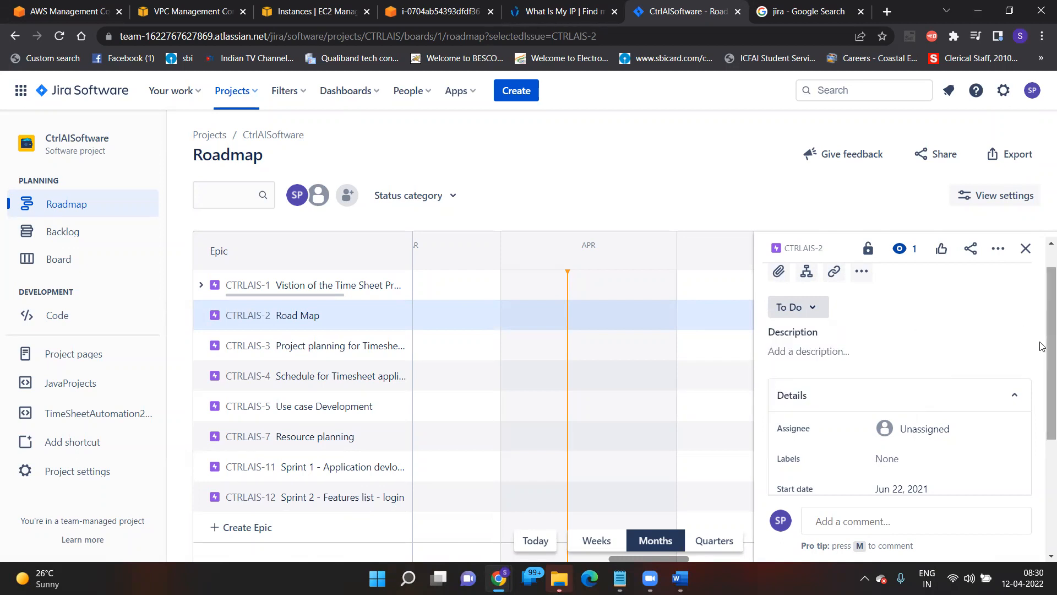
{"action": "left_click_drag", "start_coordinate": [1040, 347], "coordinate": [1041, 391]}
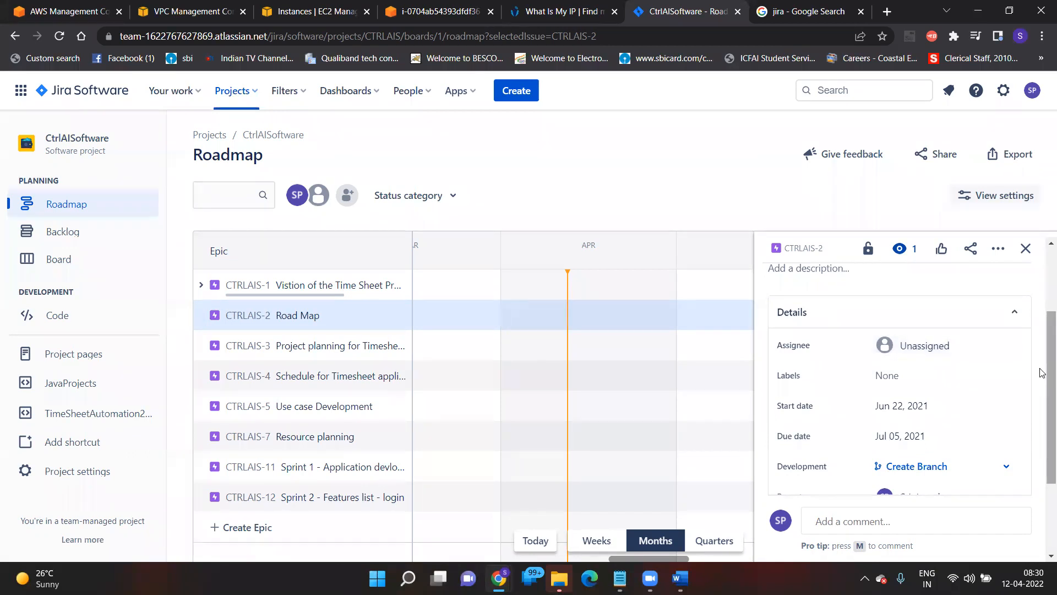
{"action": "left_click_drag", "start_coordinate": [1042, 354], "coordinate": [1042, 454]}
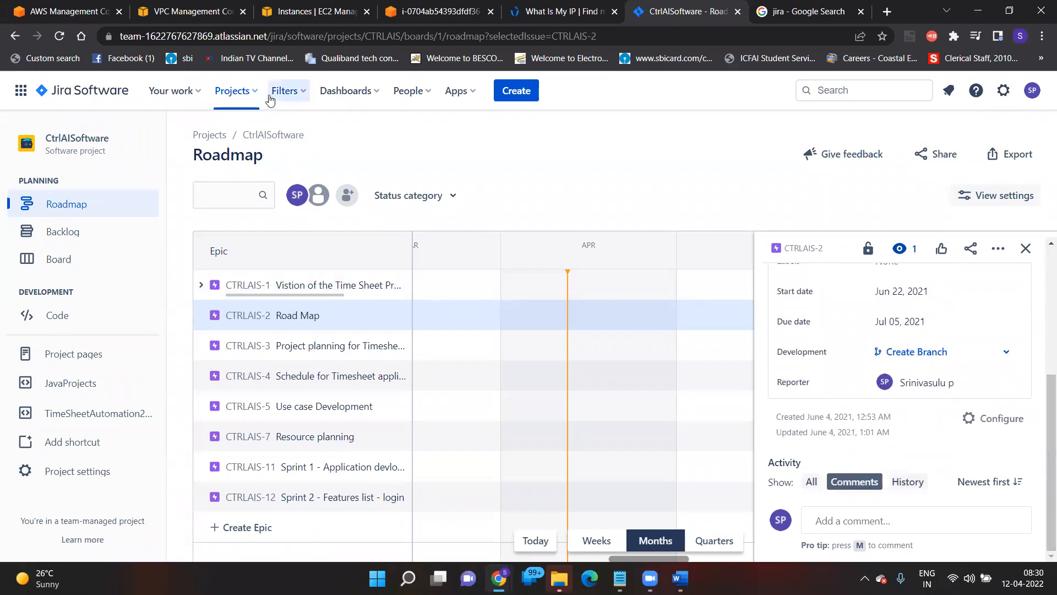
- View the issues in your assigned work, and open the Default dashboard from the list of all dashboards
{"action": "left_click", "coordinate": [198, 93]}
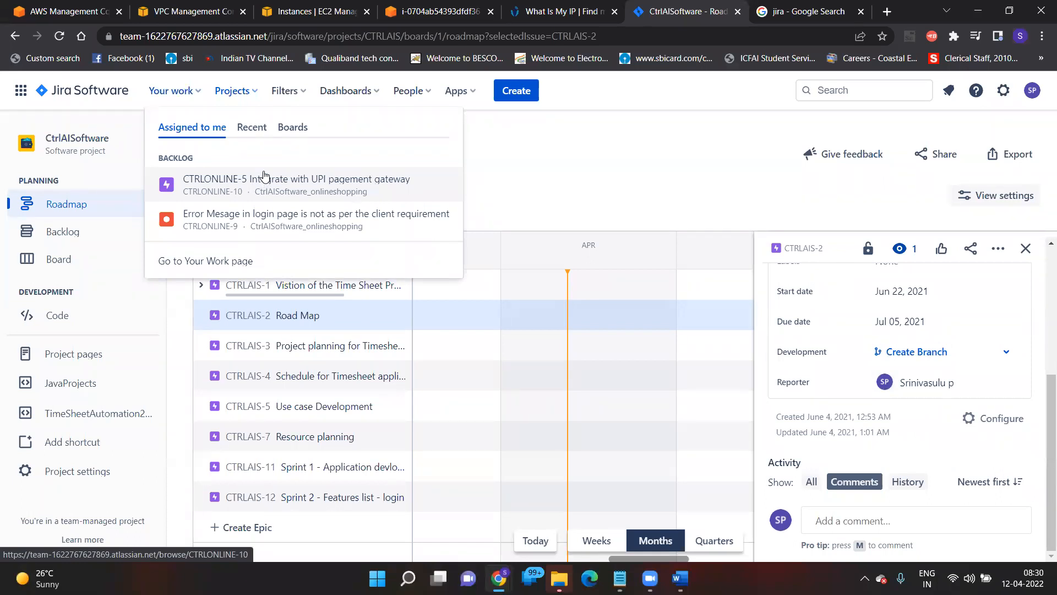
{"action": "left_click", "coordinate": [374, 97]}
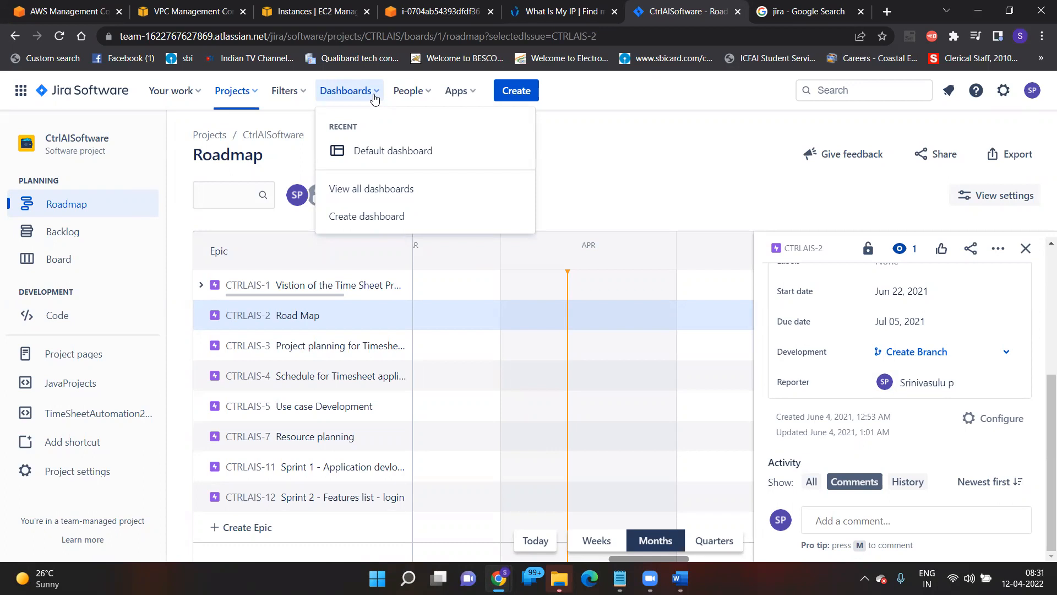
{"action": "left_click", "coordinate": [363, 190]}
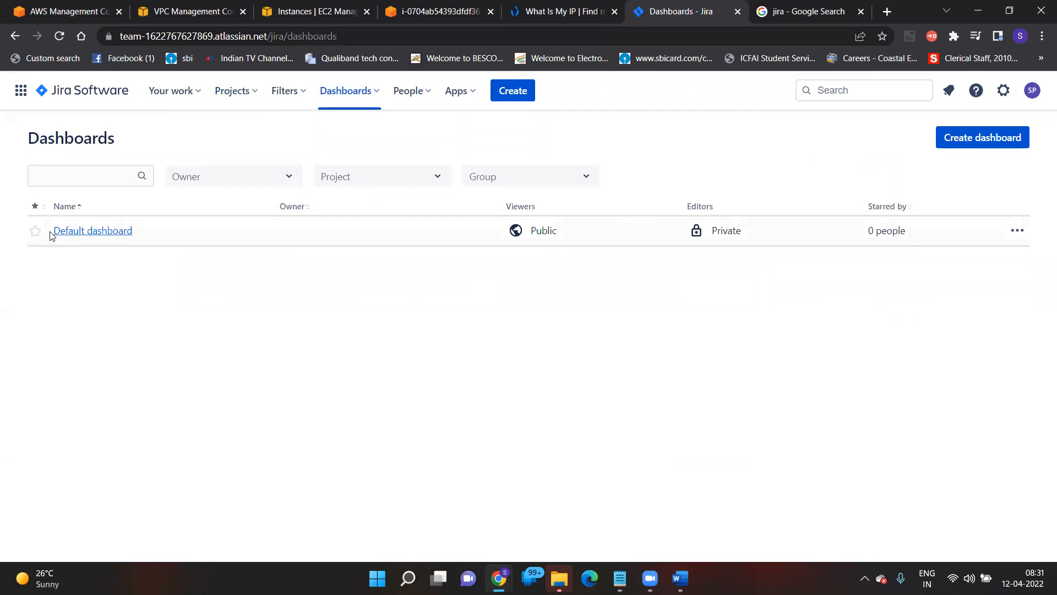
{"action": "left_click", "coordinate": [95, 231]}
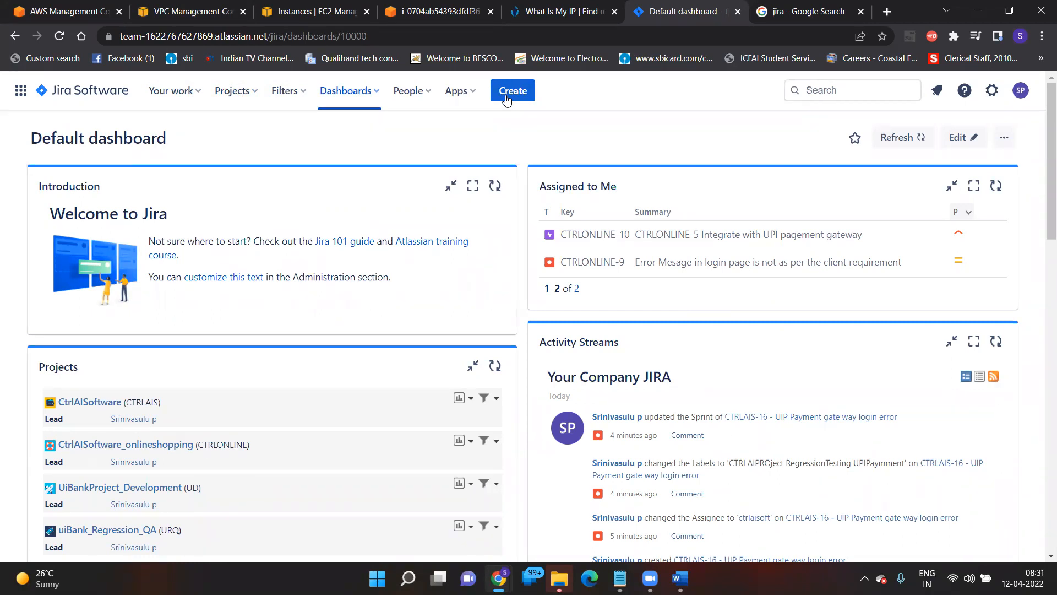
- Open the assigned epic for the UPI payment gateway integration and view its details and priority options
{"action": "left_click", "coordinate": [191, 100]}
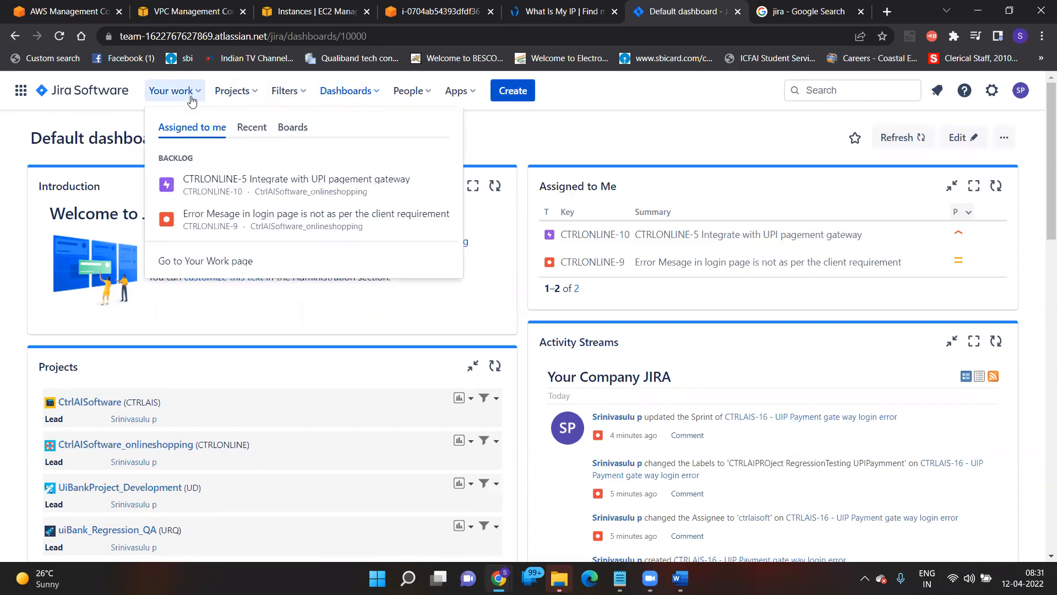
{"action": "left_click", "coordinate": [231, 185]}
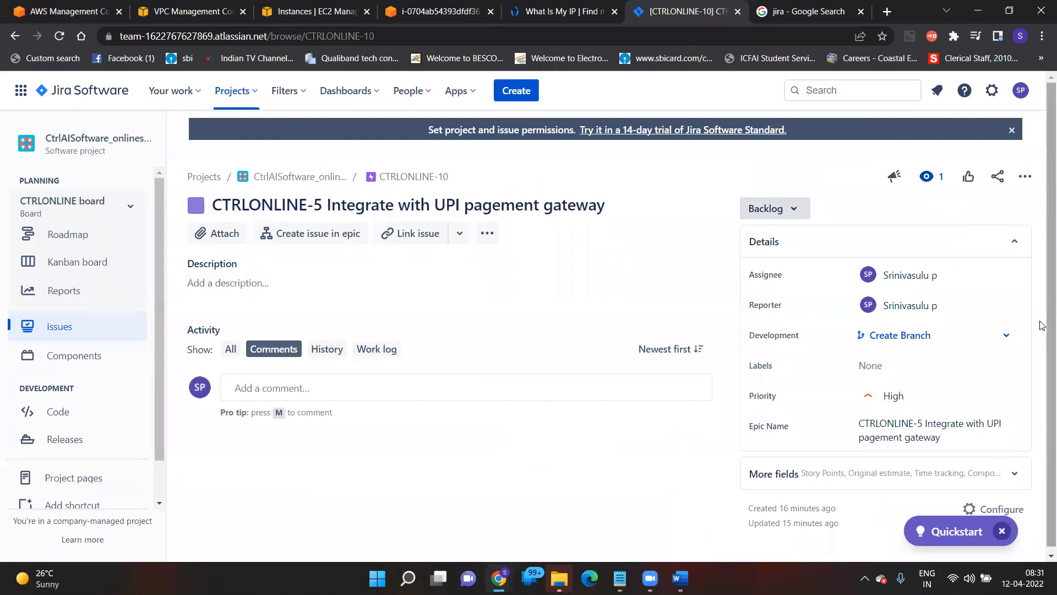
{"action": "scroll", "coordinate": [1042, 347], "scroll_direction": "down", "scroll_amount": 1}
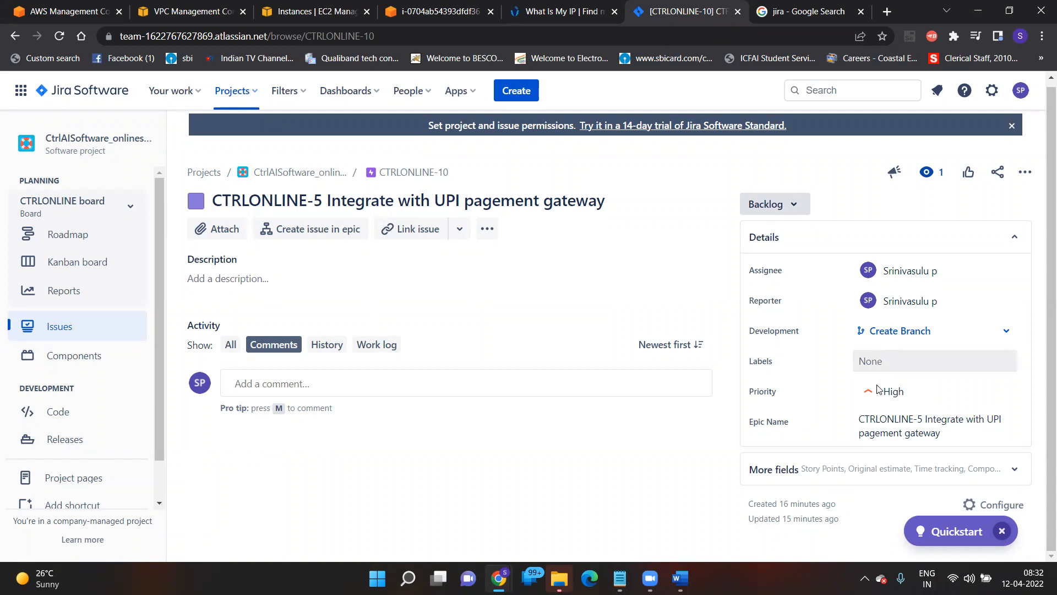
{"action": "left_click", "coordinate": [864, 402]}
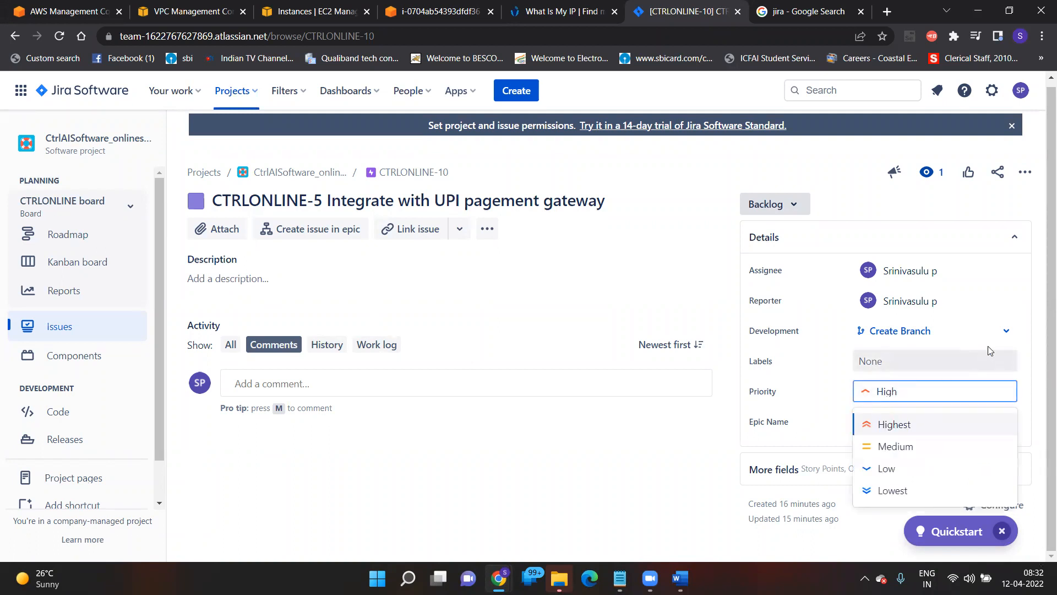
{"action": "right_click", "coordinate": [1041, 367]}
{"action": "left_click", "coordinate": [1039, 393]}
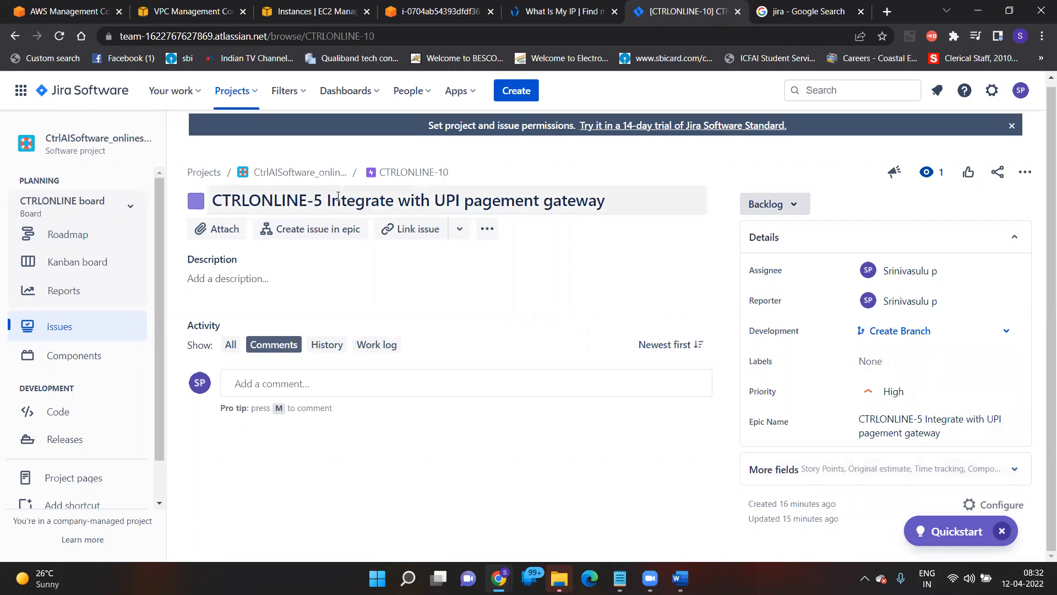
- Go to the CtrlAISoftware_onlineshopping Kanban board and examine all fields of the Integrate Mobiquick API epic
{"action": "left_click", "coordinate": [272, 173]}
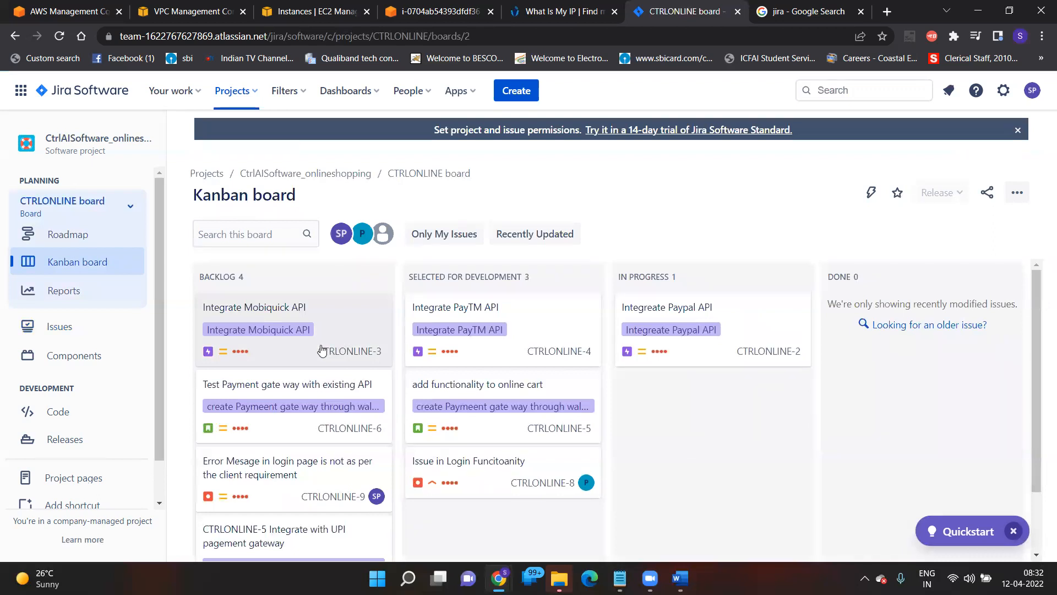
{"action": "left_click", "coordinate": [249, 332]}
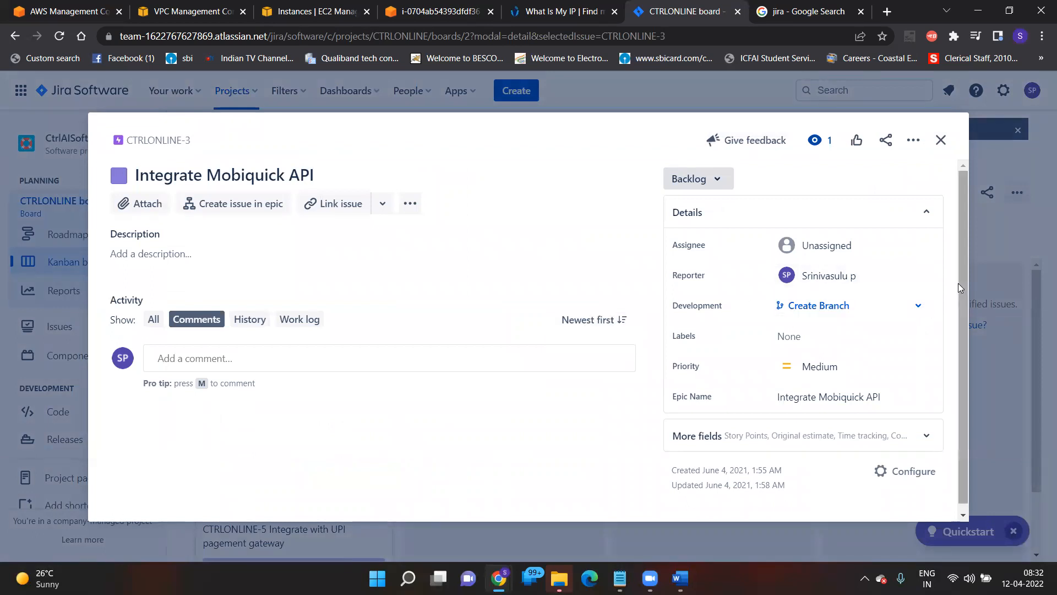
{"action": "left_click_drag", "start_coordinate": [961, 285], "coordinate": [955, 333]}
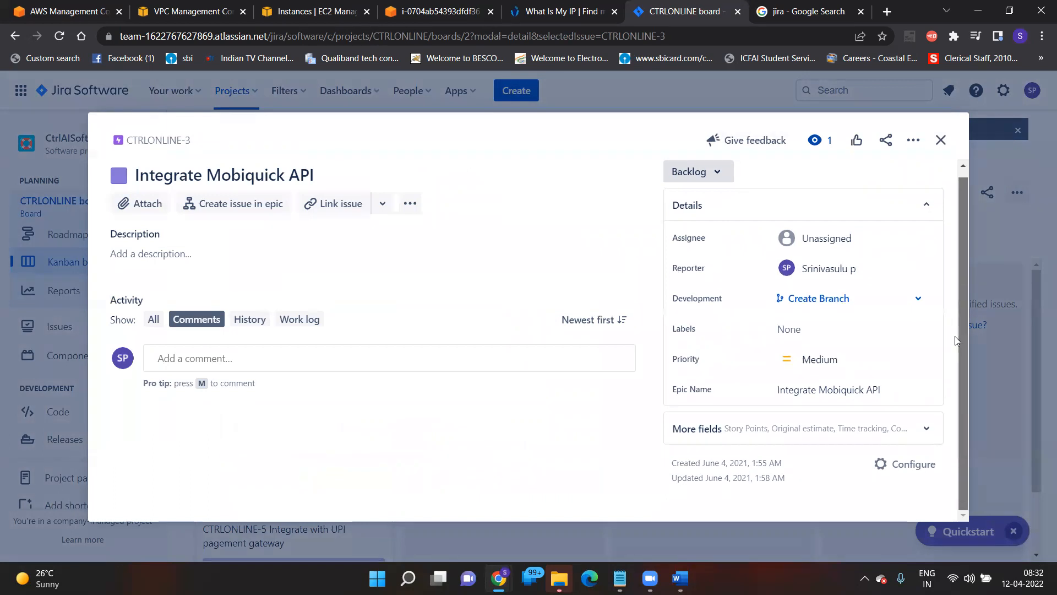
{"action": "left_click", "coordinate": [930, 434]}
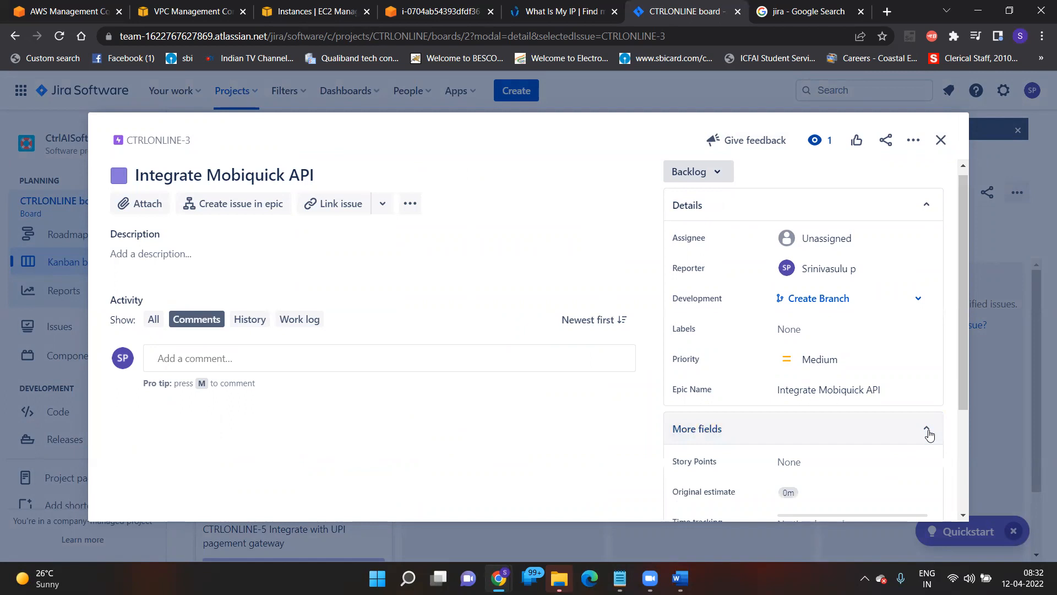
{"action": "left_click_drag", "start_coordinate": [962, 376], "coordinate": [963, 504]}
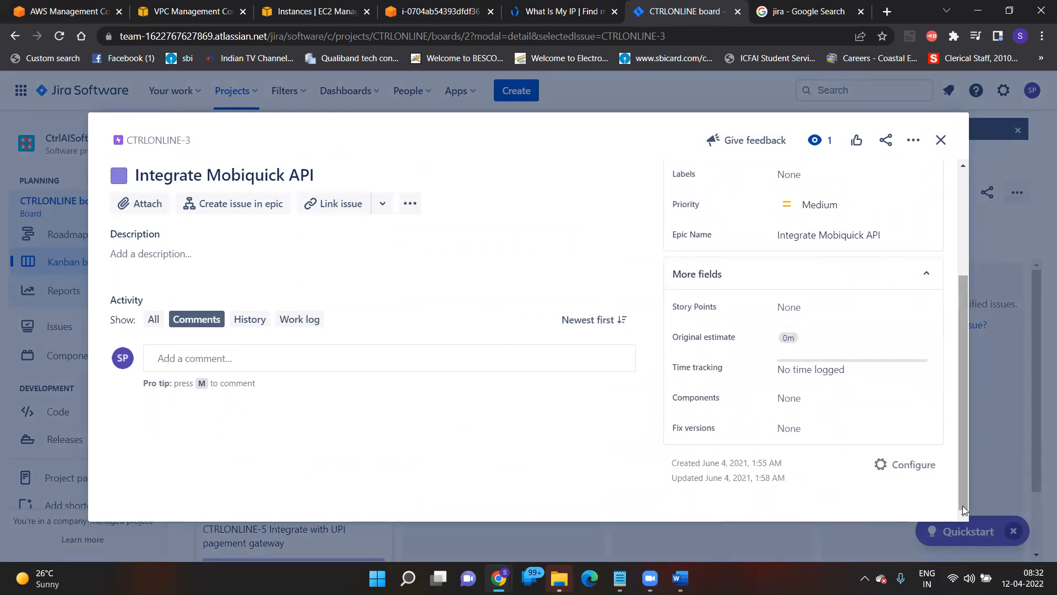
{"action": "left_click", "coordinate": [940, 140]}
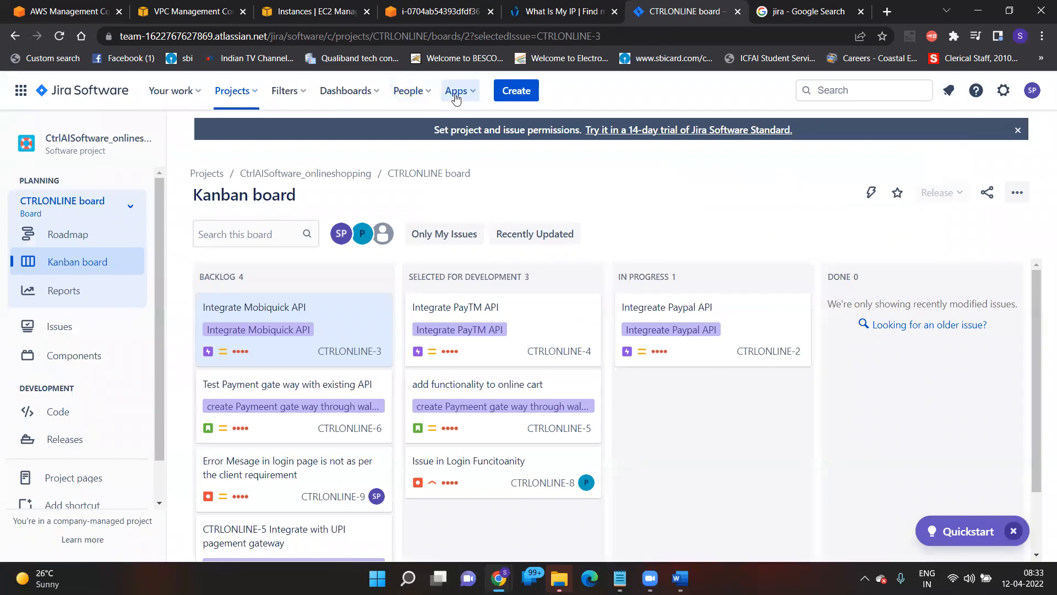
- Start a new issue of type Bug in CtrlAISoftware_onlineshopping, look at its form, and discard it
{"action": "left_click", "coordinate": [507, 98]}
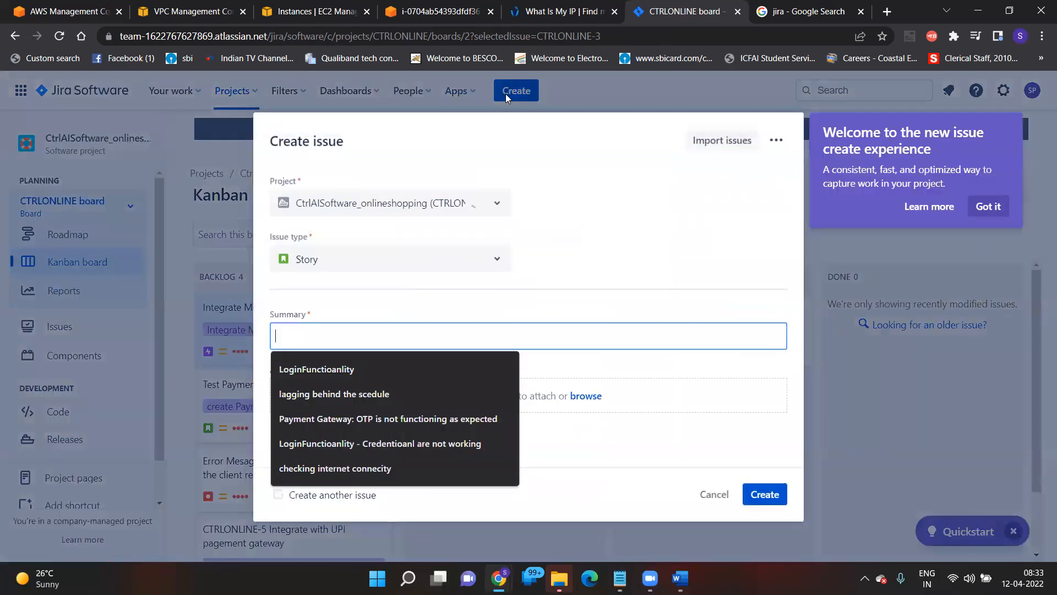
{"action": "left_click", "coordinate": [499, 261]}
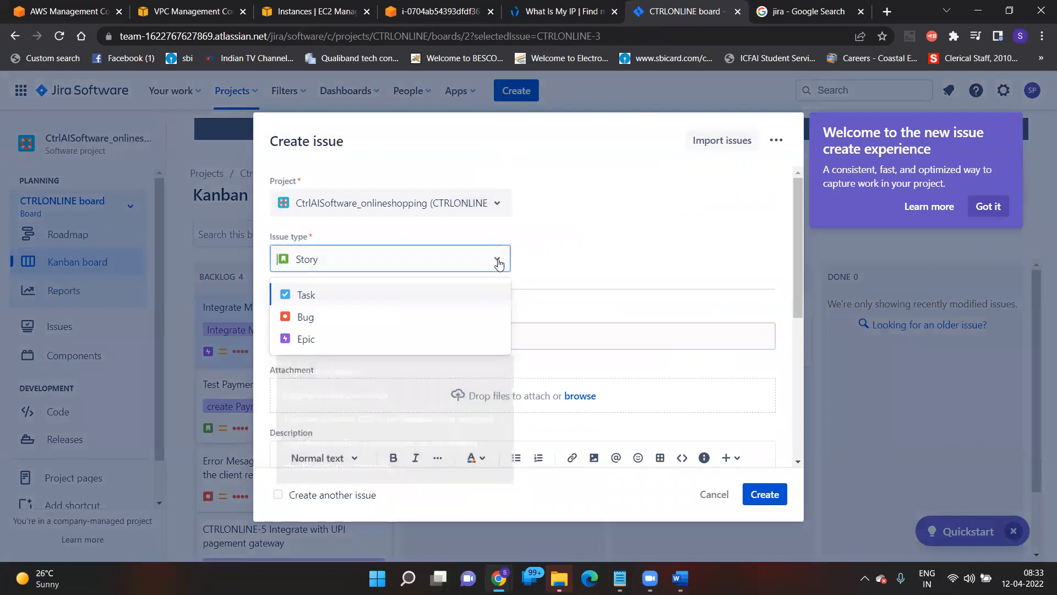
{"action": "left_click", "coordinate": [368, 323]}
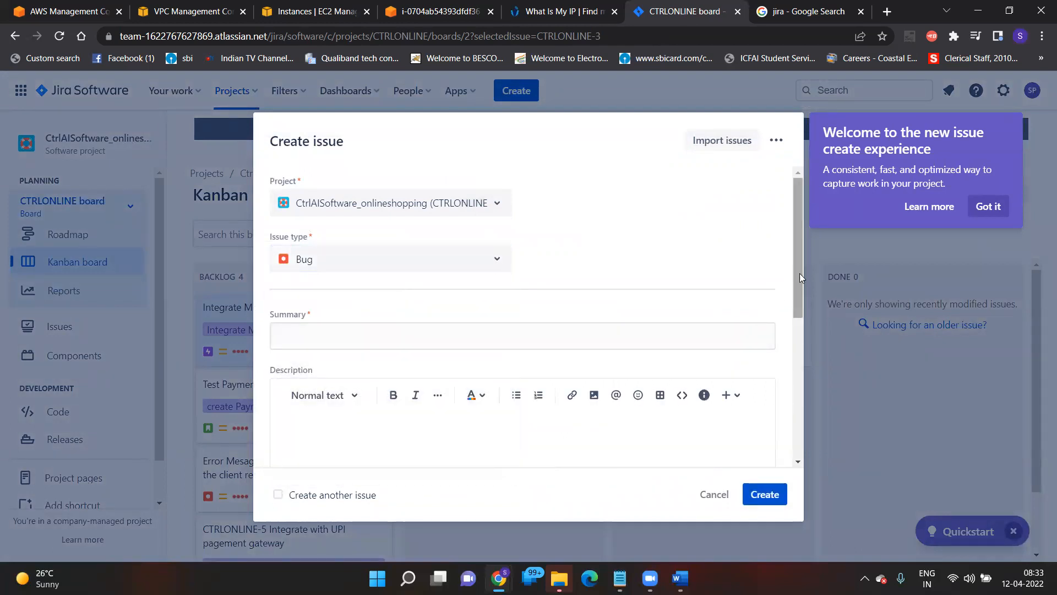
{"action": "left_click_drag", "start_coordinate": [800, 273], "coordinate": [799, 278]}
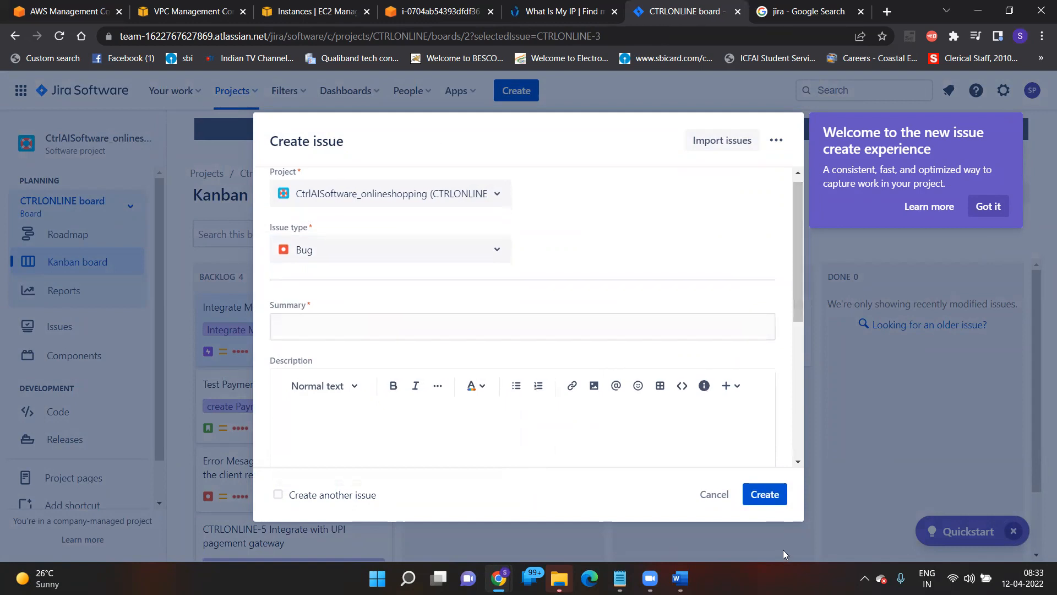
{"action": "left_click", "coordinate": [714, 494]}
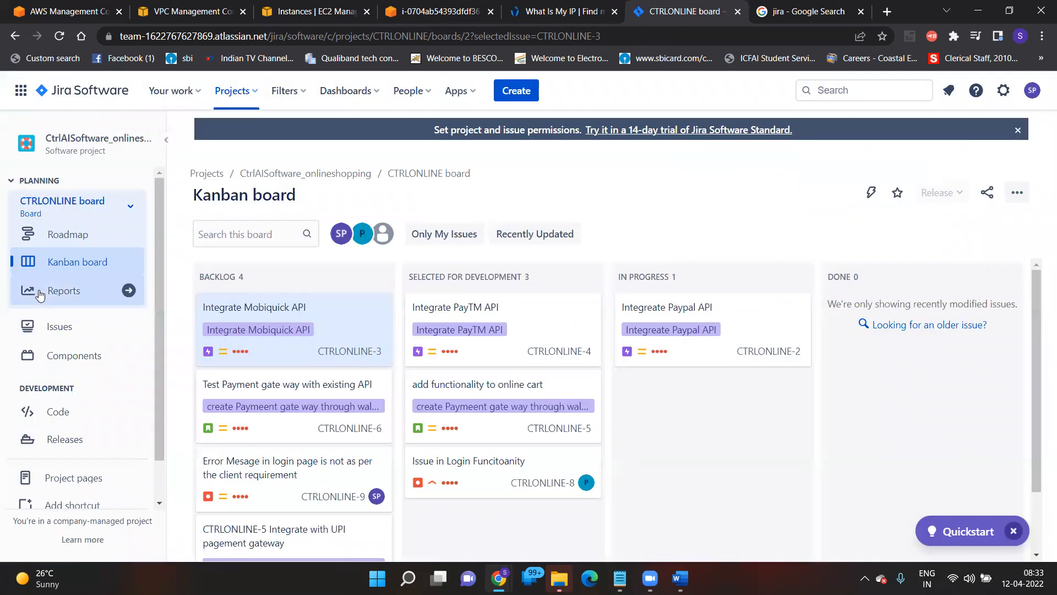
- On the CTRLONLINE roadmap, set the Integreate Paypal API epic's status to Done and close its details
{"action": "left_click", "coordinate": [54, 236]}
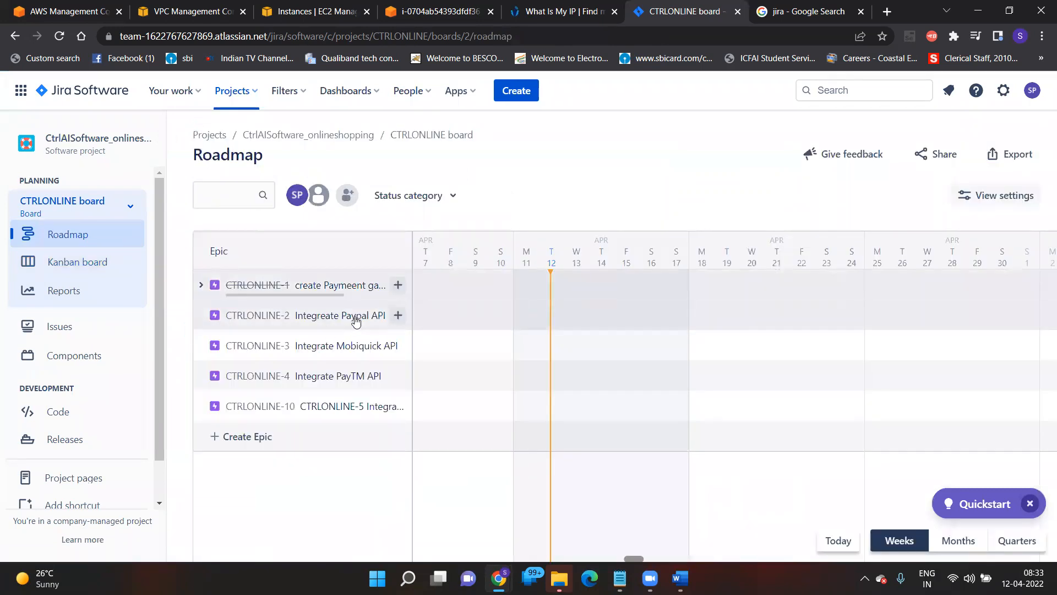
{"action": "left_click", "coordinate": [359, 319]}
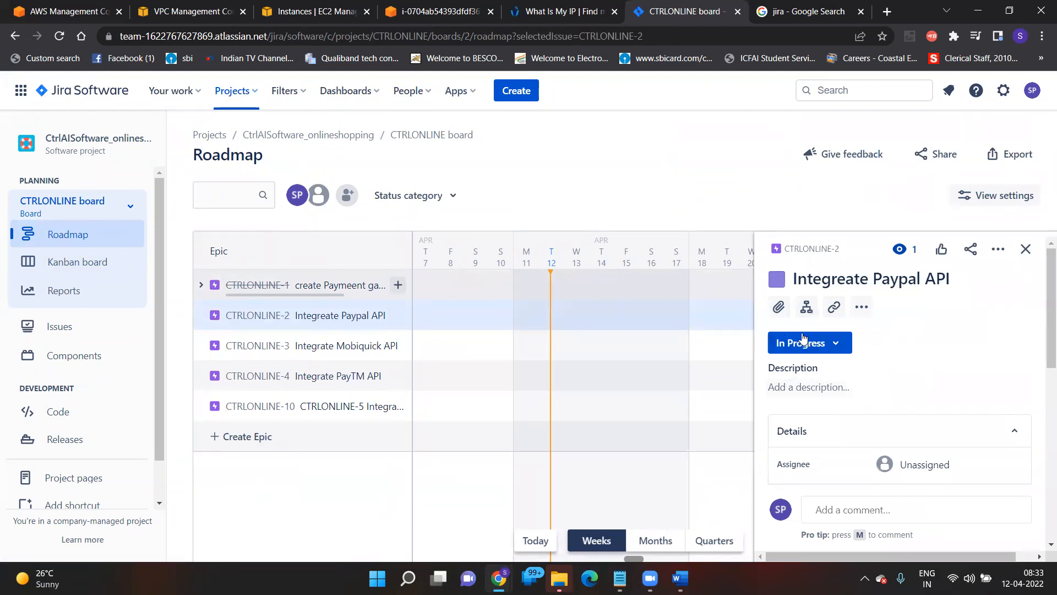
{"action": "left_click", "coordinate": [839, 350]}
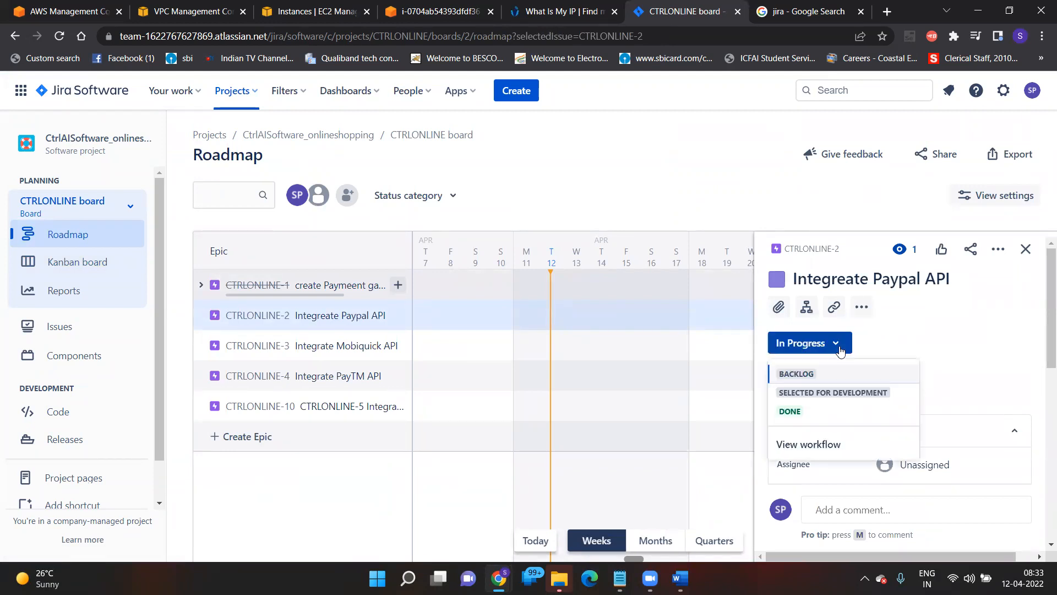
{"action": "left_click", "coordinate": [799, 416]}
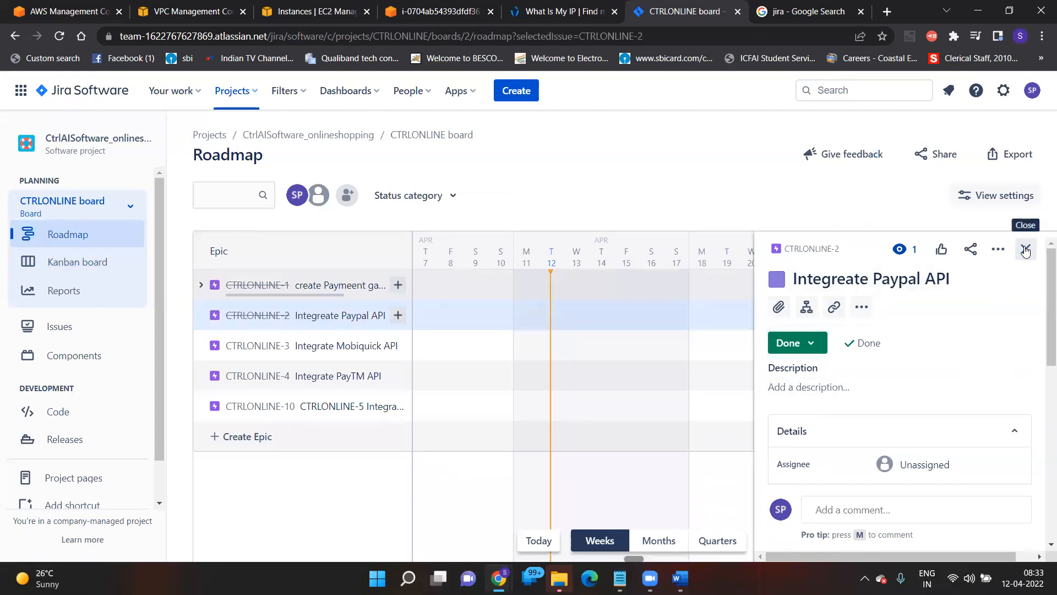
{"action": "left_click", "coordinate": [1025, 249]}
{"action": "mouse_move", "coordinate": [413, 570]}
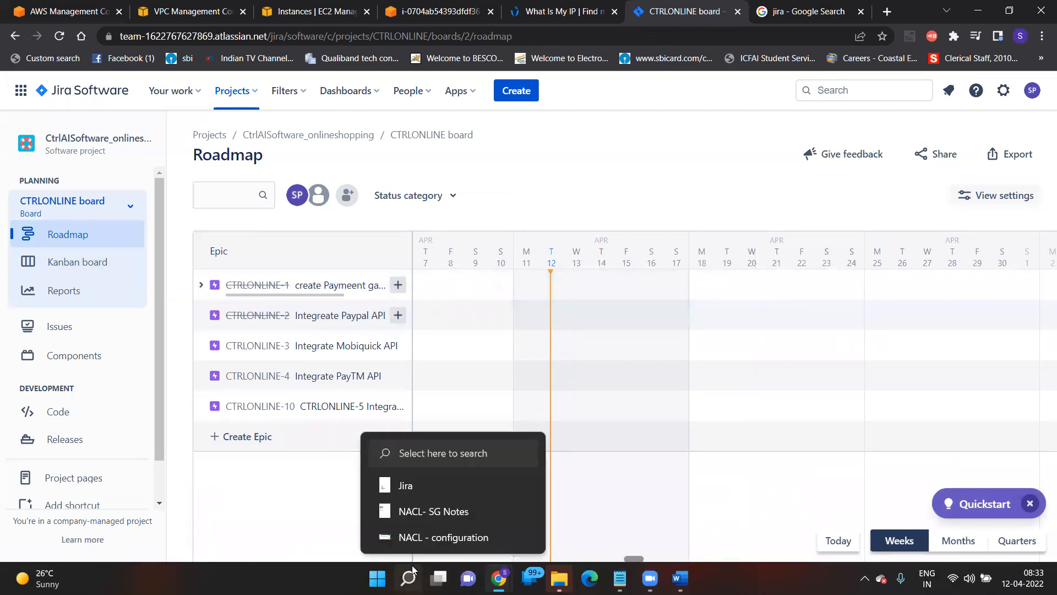
- Open the UPI payment gateway epic from your assigned work to check its details
{"action": "left_click", "coordinate": [187, 96]}
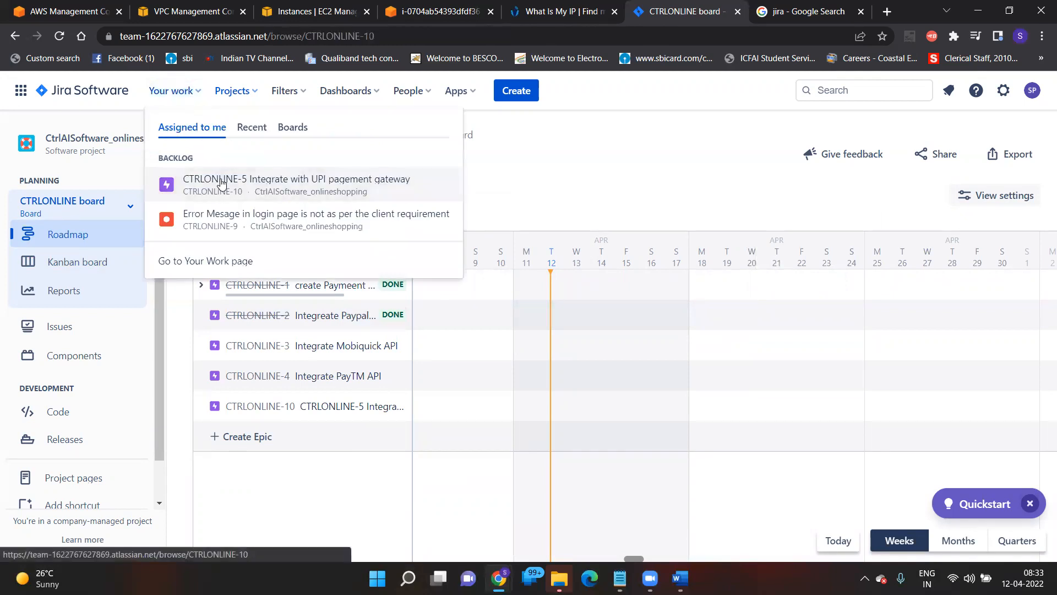
{"action": "left_click", "coordinate": [221, 184]}
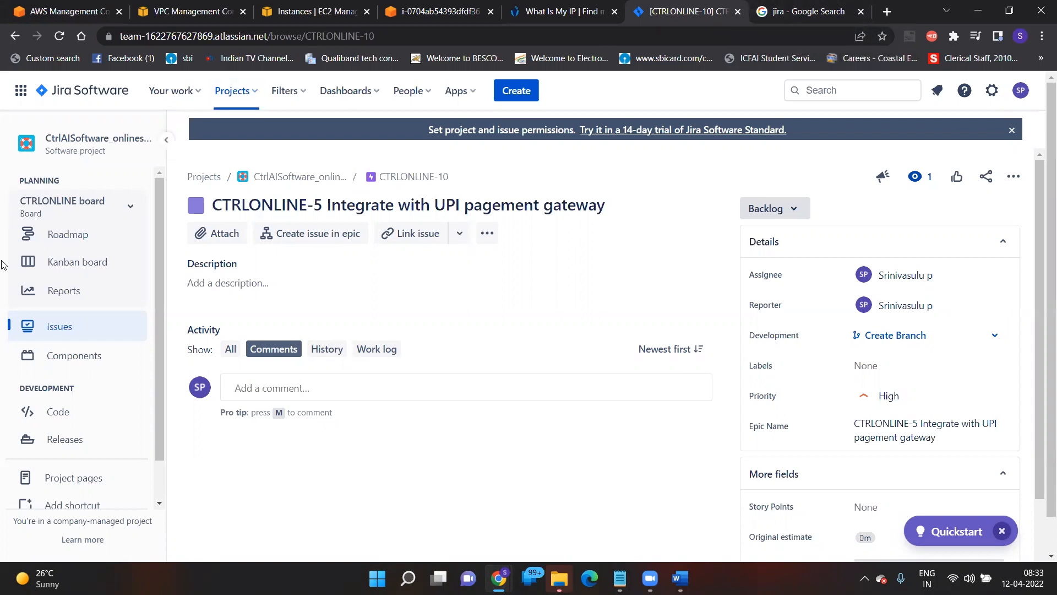
- Return to the CTRLONLINE roadmap and view the status options of the Integrate PayTM API epic
{"action": "left_click", "coordinate": [65, 236]}
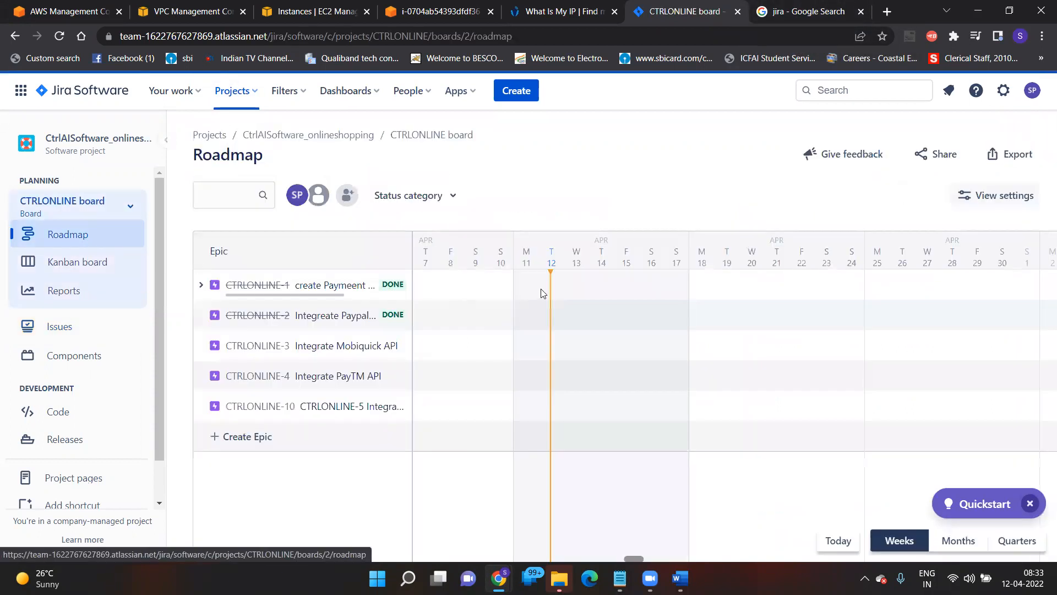
{"action": "left_click", "coordinate": [293, 385]}
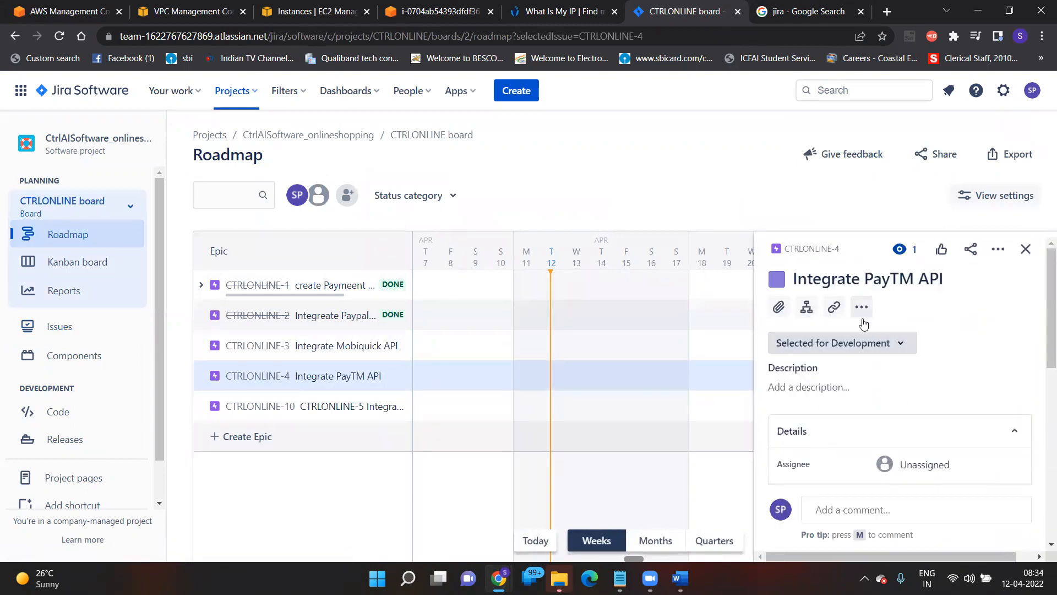
{"action": "left_click", "coordinate": [901, 345]}
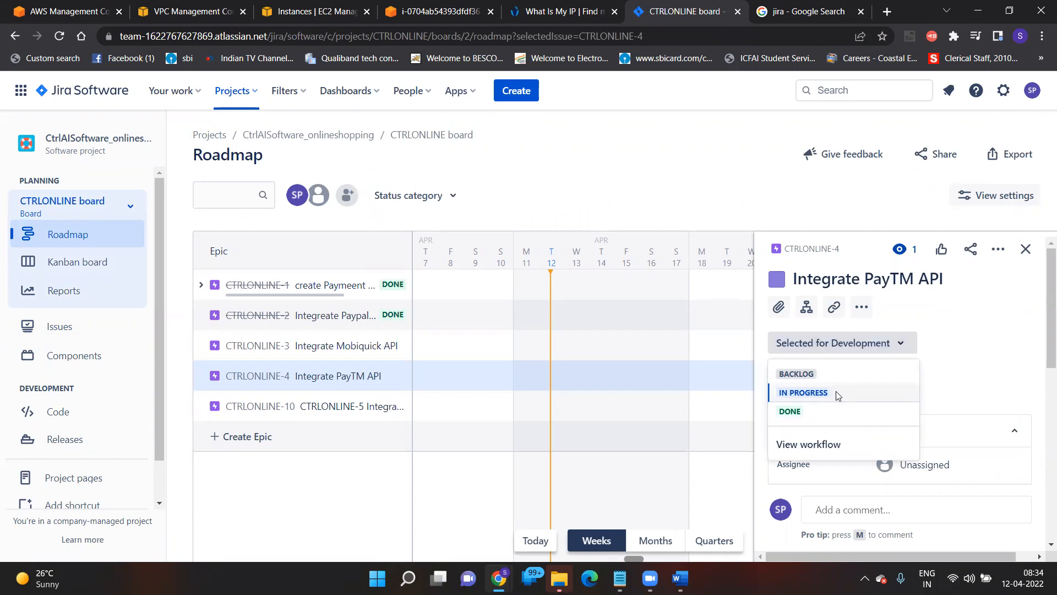
{"action": "left_click", "coordinate": [355, 511]}
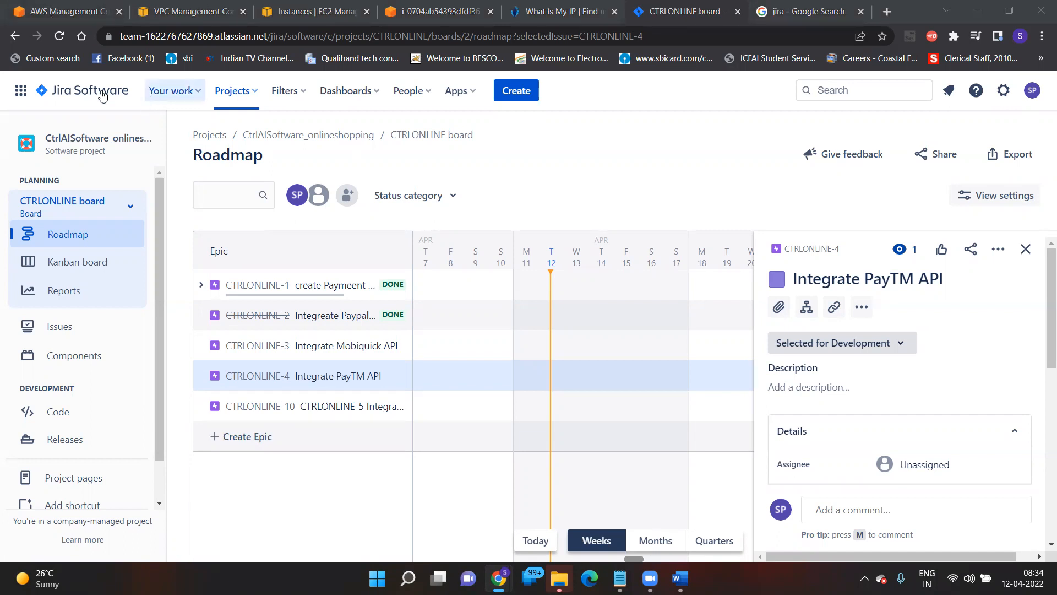
- Review the recent projects and worked-on issues on the home page, and open the UIP Payment gate way login error bug
{"action": "left_click", "coordinate": [102, 94]}
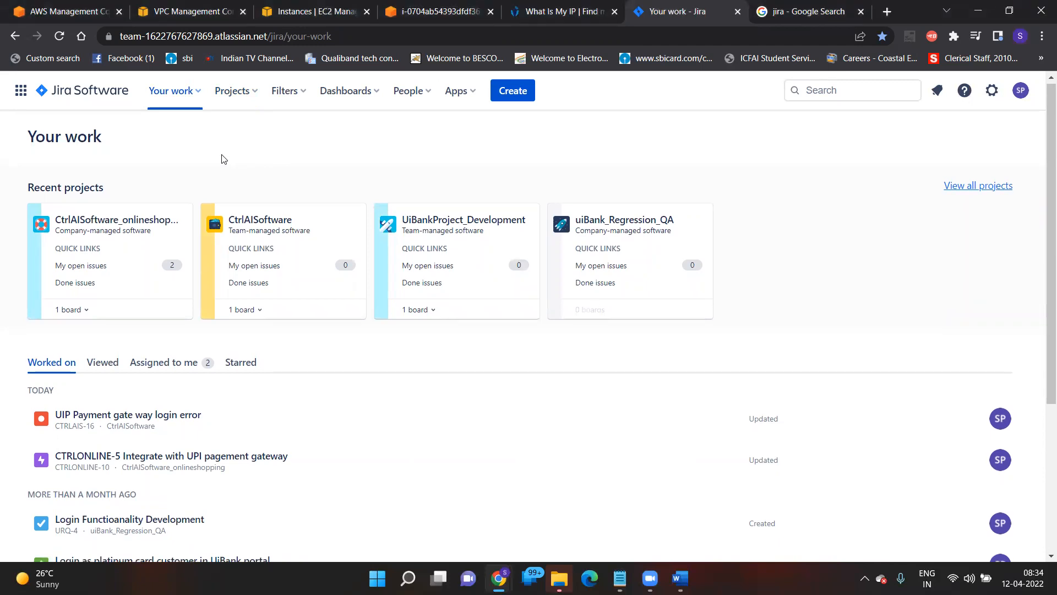
{"action": "scroll", "coordinate": [223, 159], "scroll_direction": "down", "scroll_amount": 1}
{"action": "scroll", "coordinate": [223, 159], "scroll_direction": "down", "scroll_amount": 4}
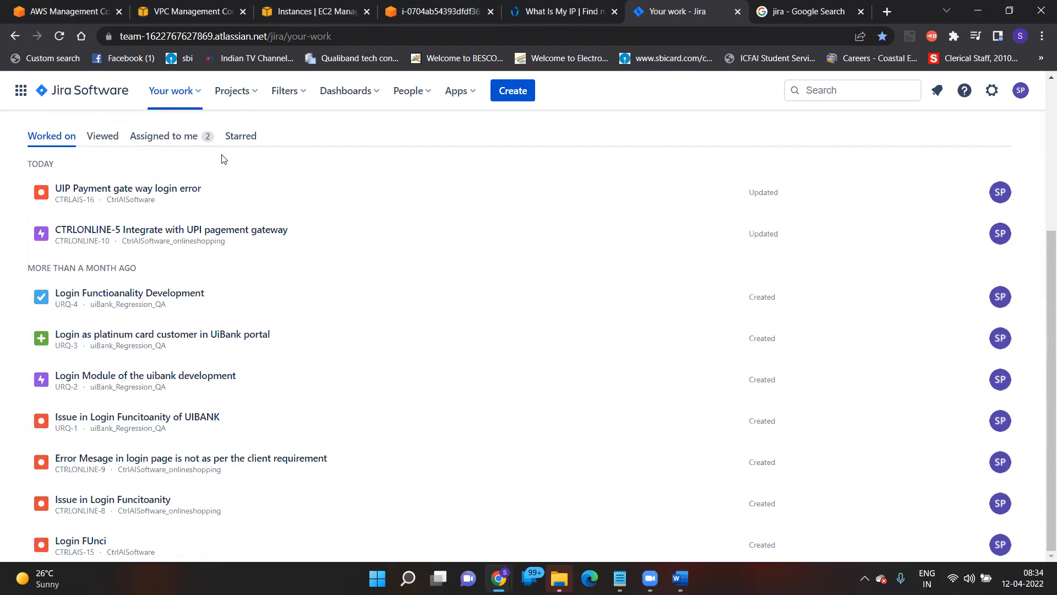
{"action": "scroll", "coordinate": [223, 159], "scroll_direction": "up", "scroll_amount": 5}
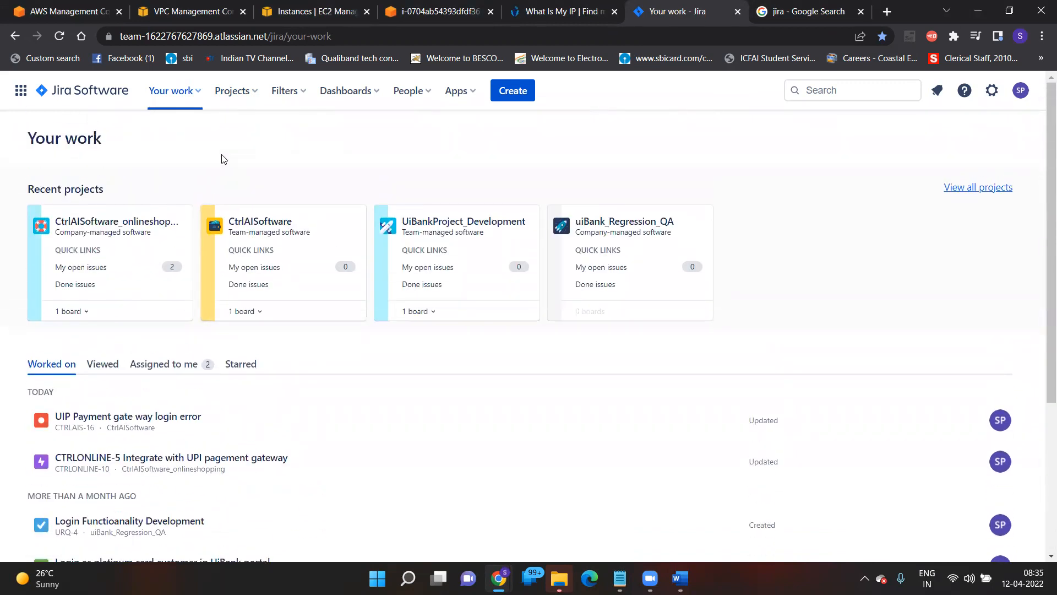
{"action": "left_click", "coordinate": [101, 422]}
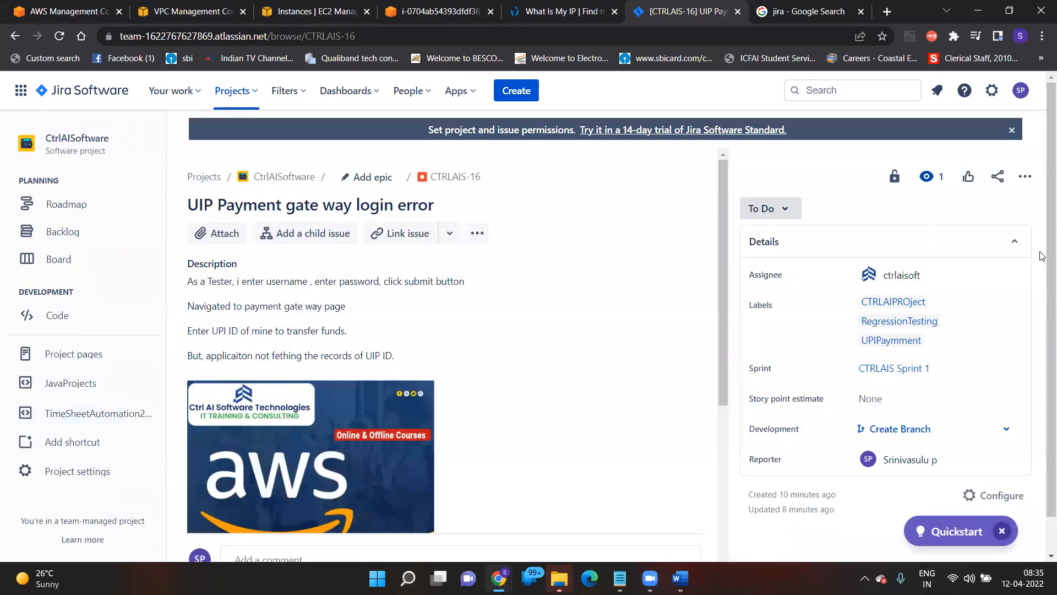
{"action": "right_click", "coordinate": [1042, 302]}
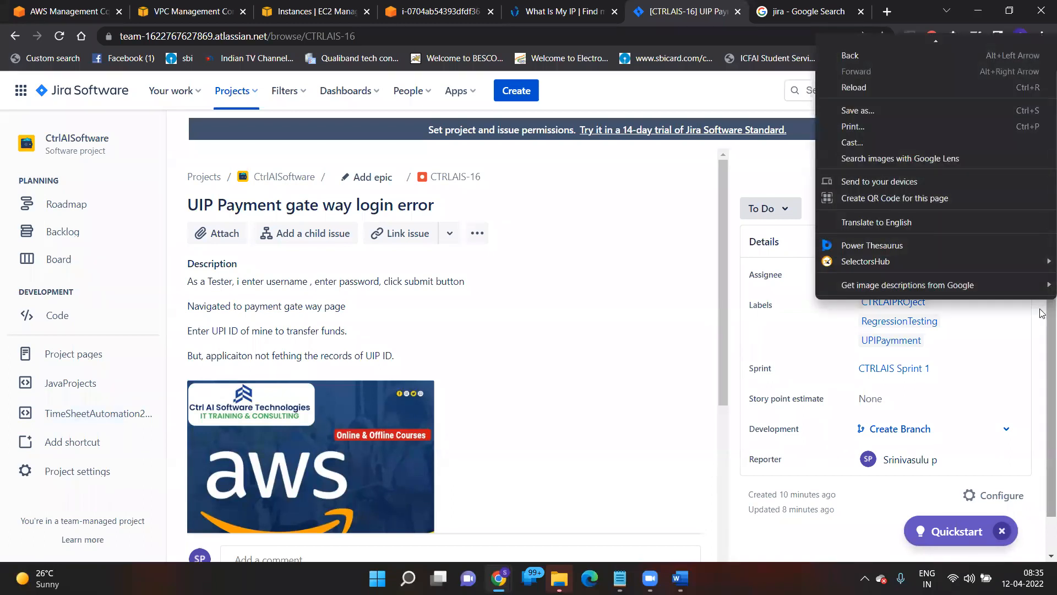
{"action": "left_click", "coordinate": [1043, 393]}
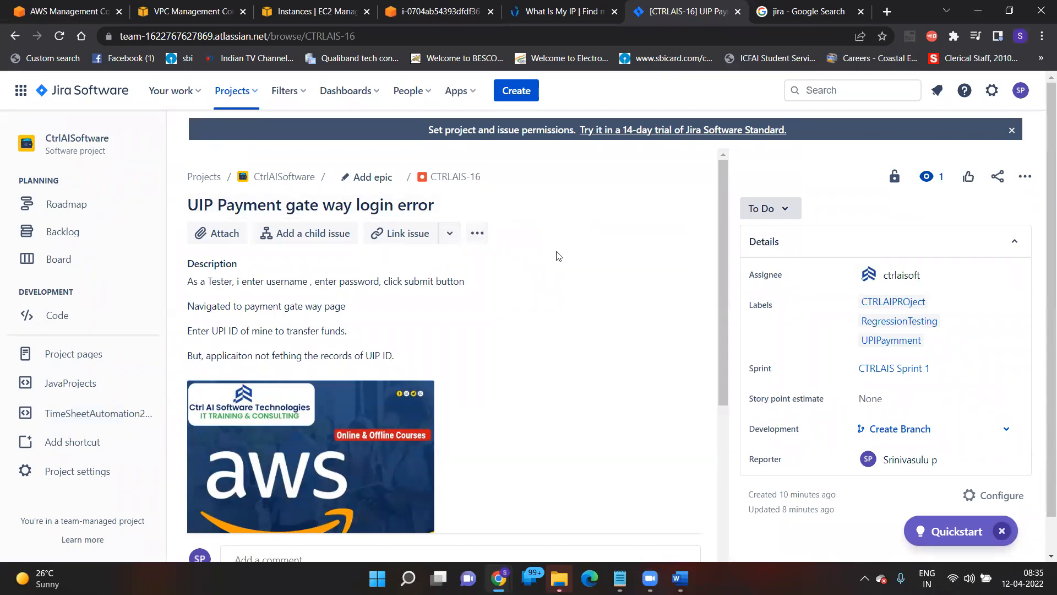
{"action": "left_click", "coordinate": [477, 235]}
{"action": "left_click", "coordinate": [632, 255]}
- Set the status of the UIP Payment gate way login error bug to Done
{"action": "left_click", "coordinate": [776, 212]}
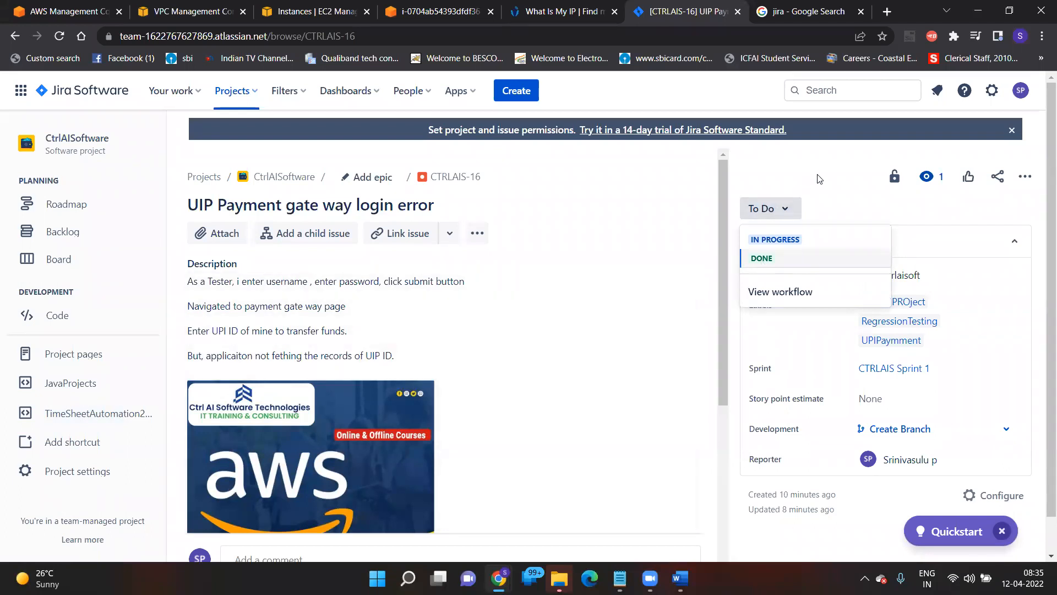
{"action": "left_click", "coordinate": [819, 178]}
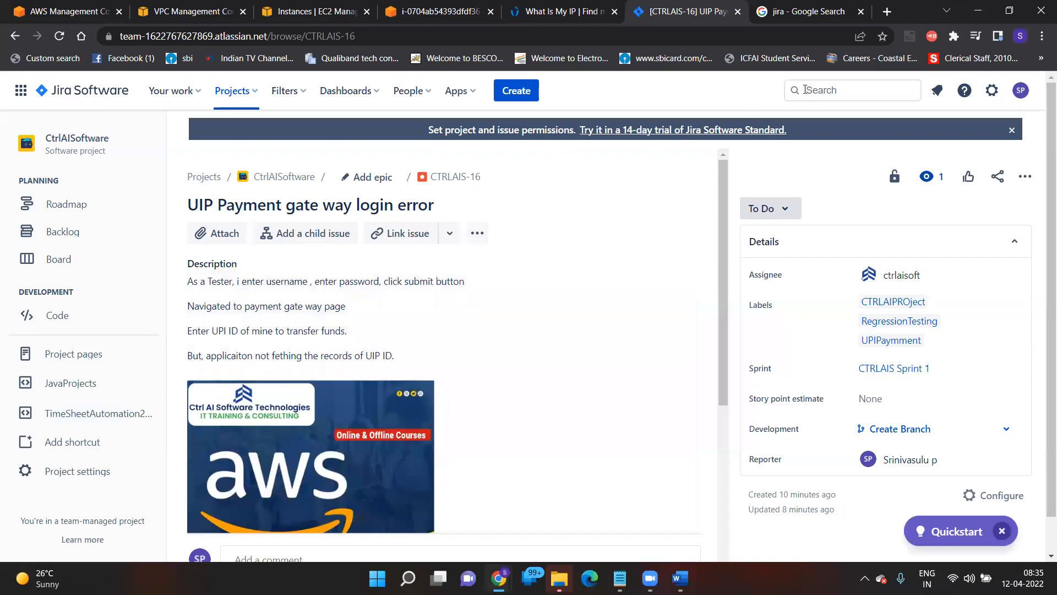
{"action": "left_click", "coordinate": [788, 216]}
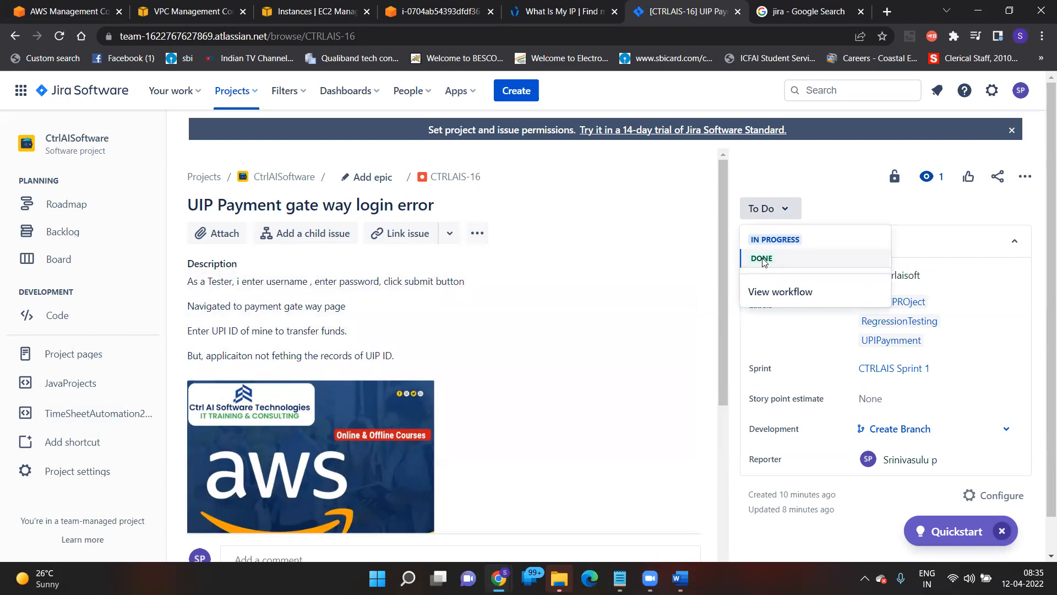
{"action": "left_click", "coordinate": [763, 259]}
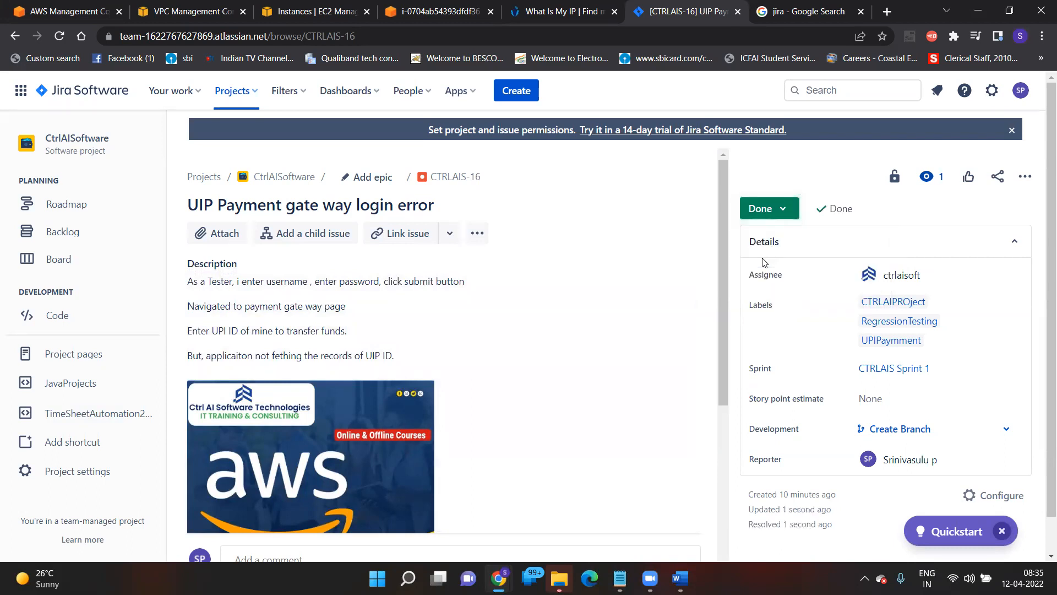
- Review the completed bug's details and the status options it can still be moved to
{"action": "right_click", "coordinate": [1042, 253]}
{"action": "left_click_drag", "start_coordinate": [1045, 248], "coordinate": [1044, 302]}
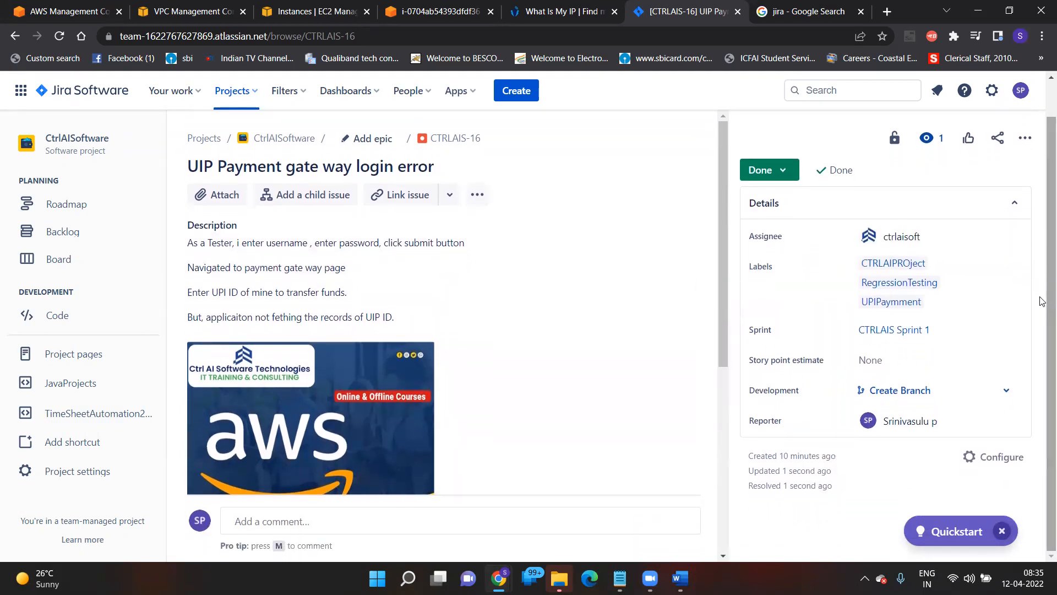
{"action": "left_click", "coordinate": [784, 171]}
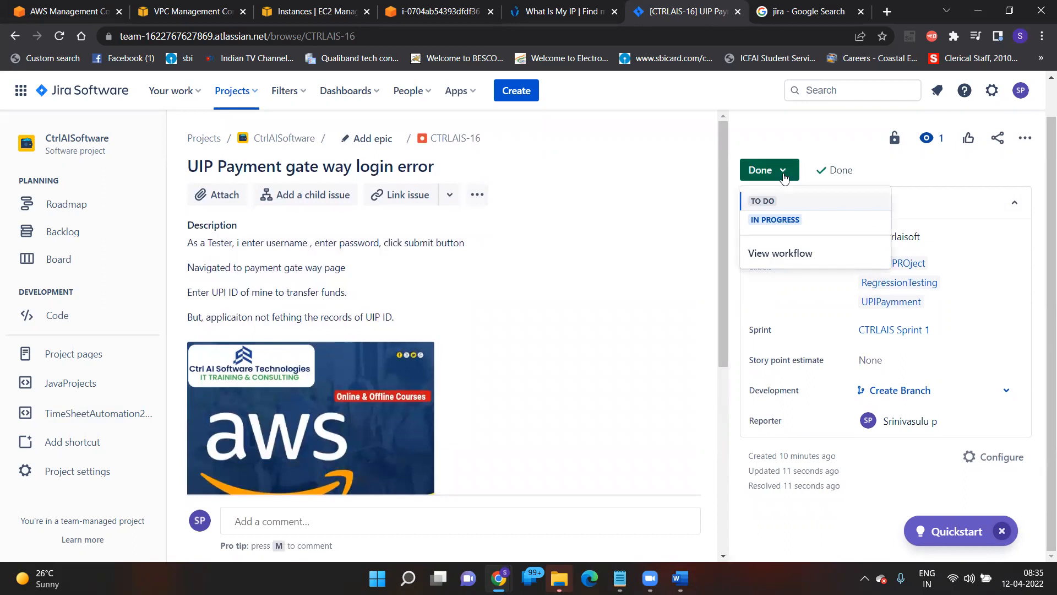
{"action": "left_click", "coordinate": [770, 130]}
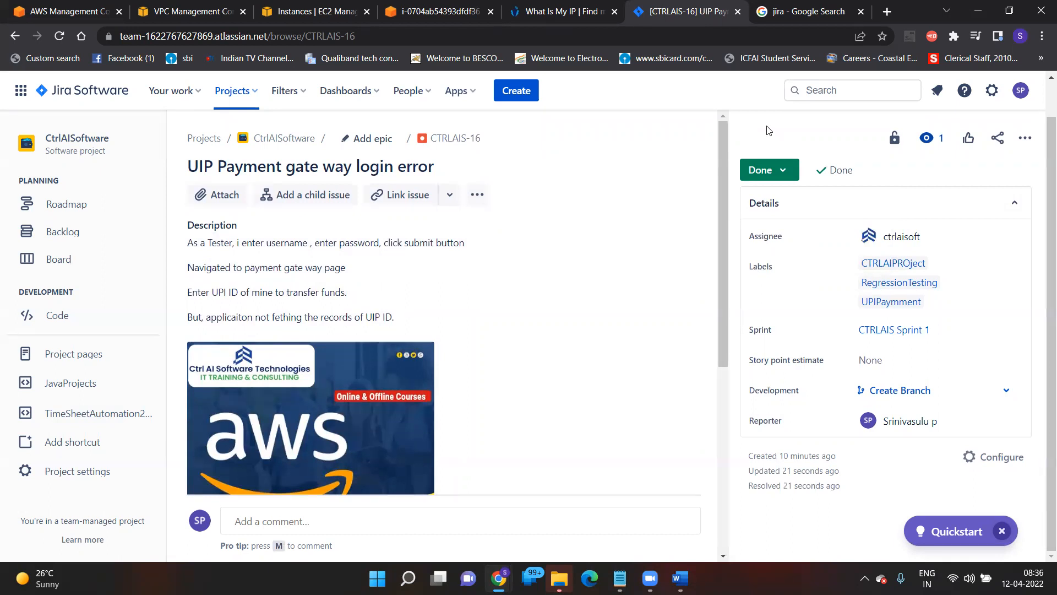
{"action": "left_click", "coordinate": [778, 171]}
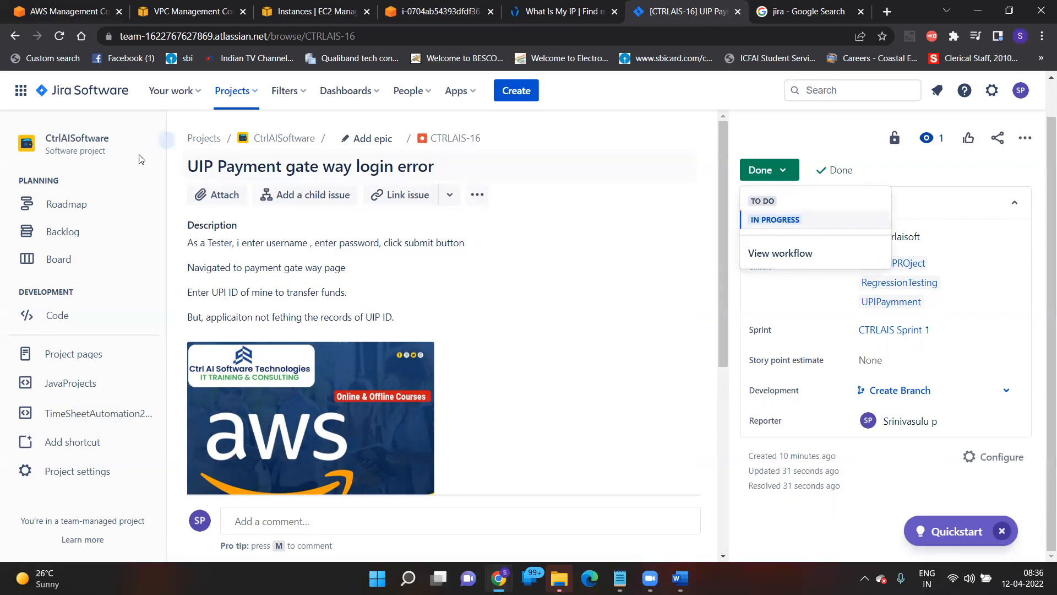
- Open the Road Map epic on the CtrlAISoftware roadmap, view its epic workflow, and open that workflow for editing
{"action": "left_click", "coordinate": [66, 209]}
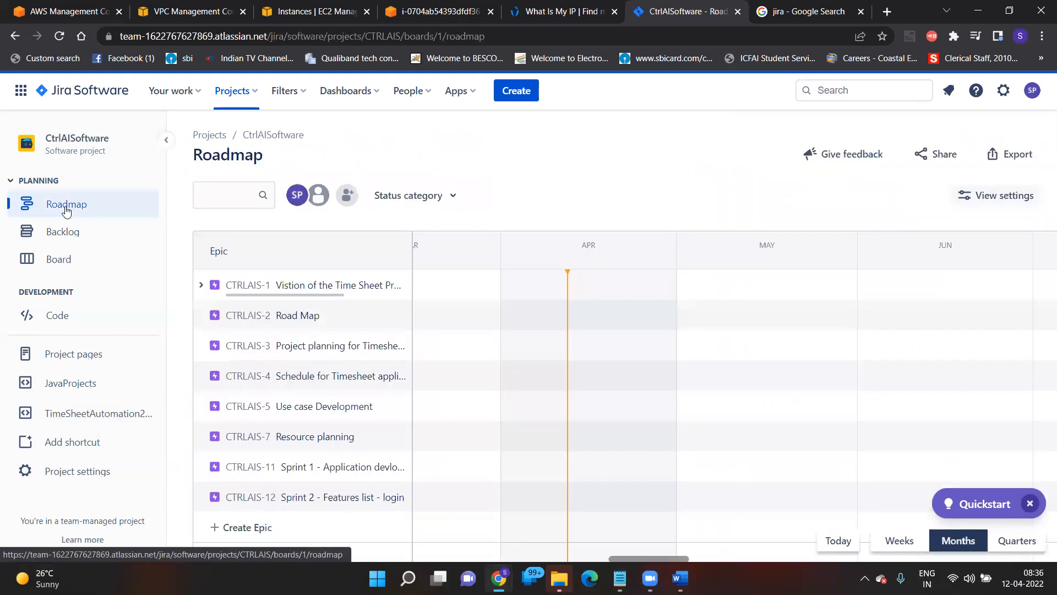
{"action": "left_click", "coordinate": [285, 324]}
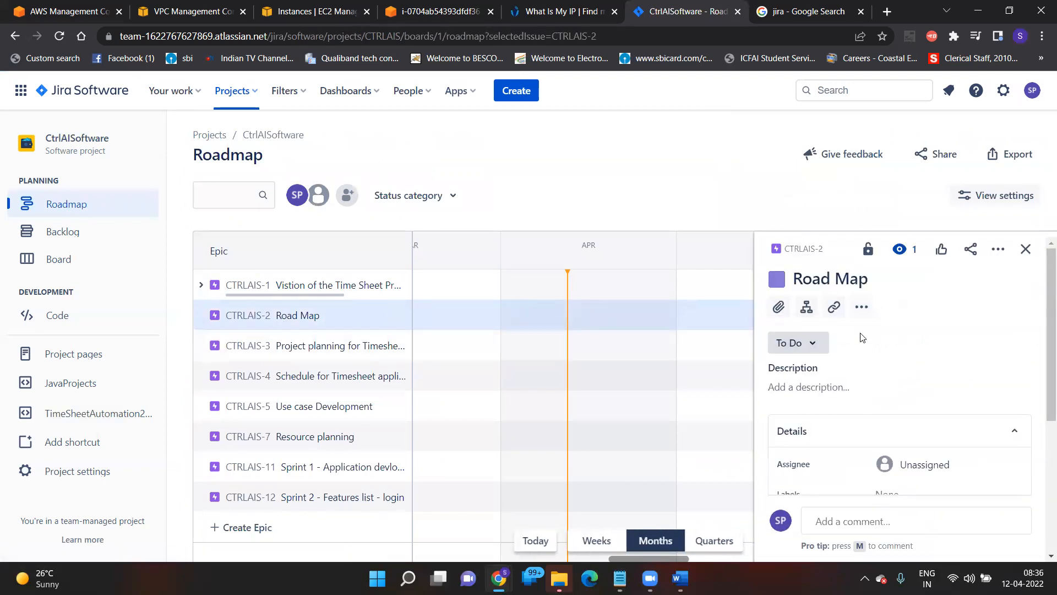
{"action": "left_click", "coordinate": [817, 347]}
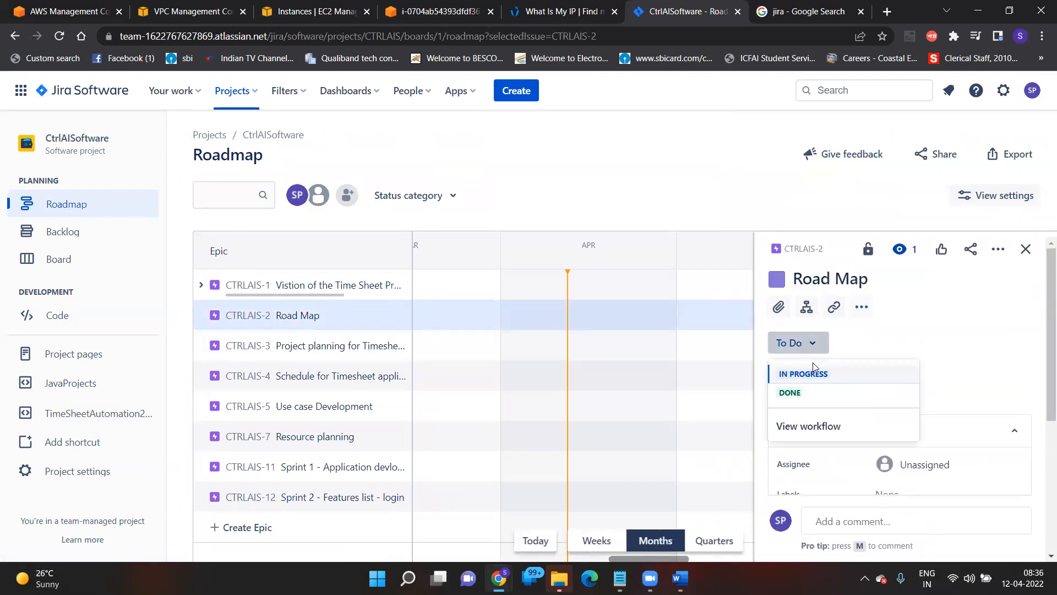
{"action": "left_click", "coordinate": [802, 429]}
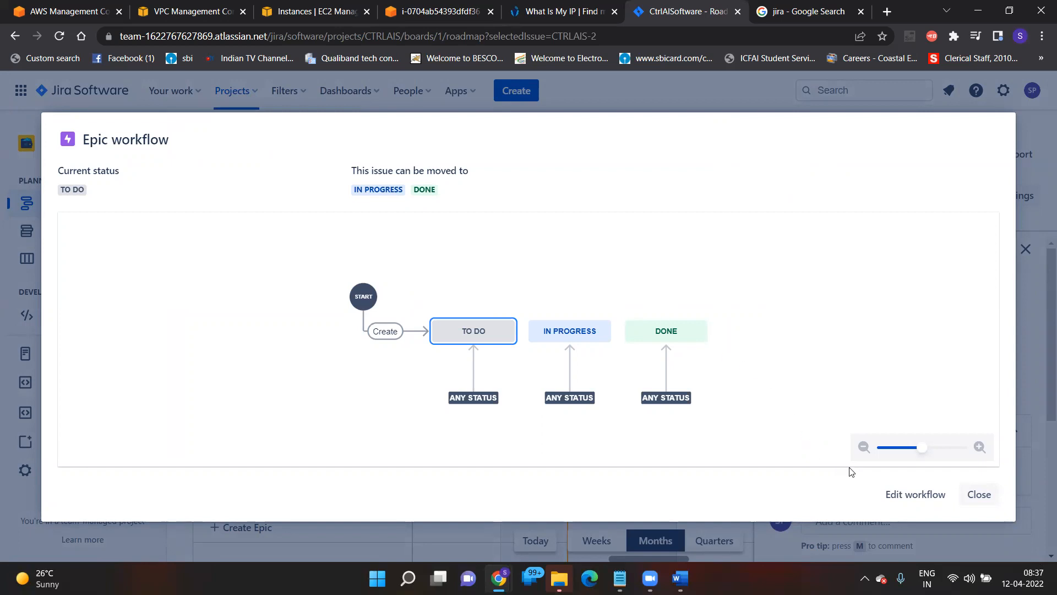
{"action": "left_click", "coordinate": [910, 500]}
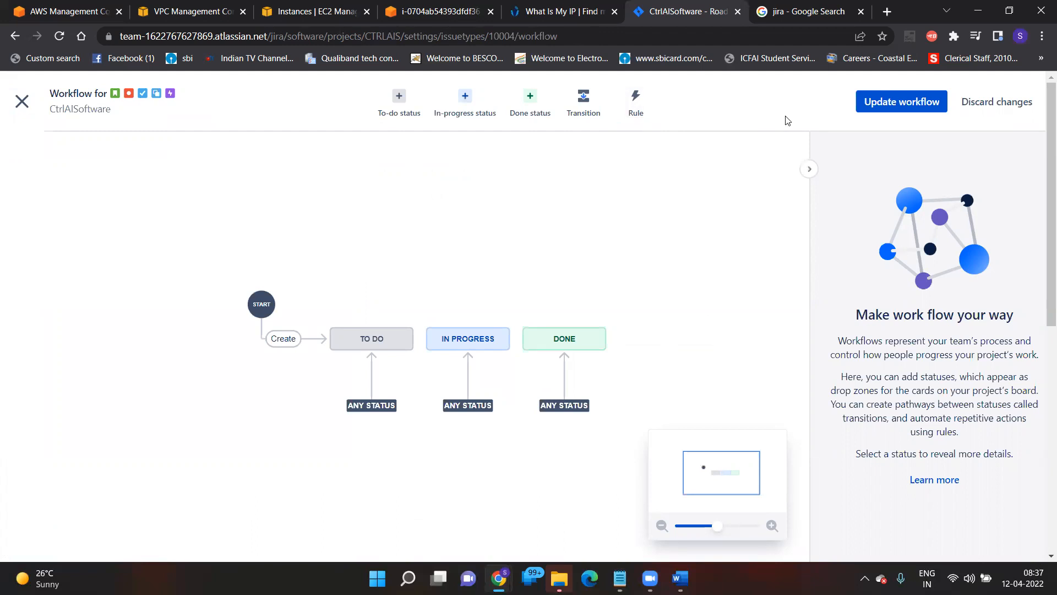
- Add a new to-do status named NewItem to the workflow and line it up beside the Done status
{"action": "left_click", "coordinate": [465, 105]}
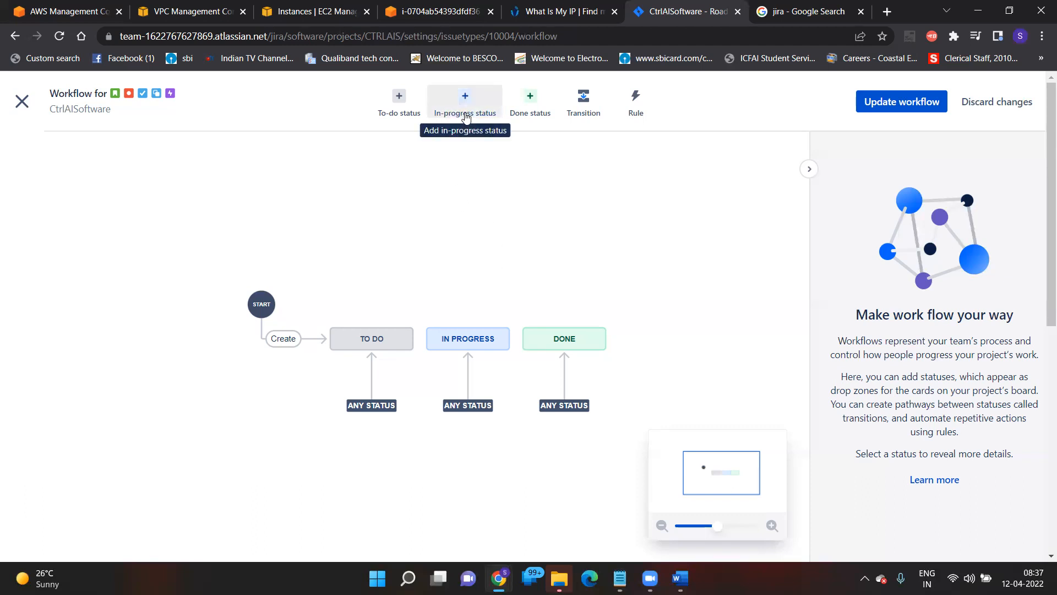
{"action": "left_click", "coordinate": [400, 110]}
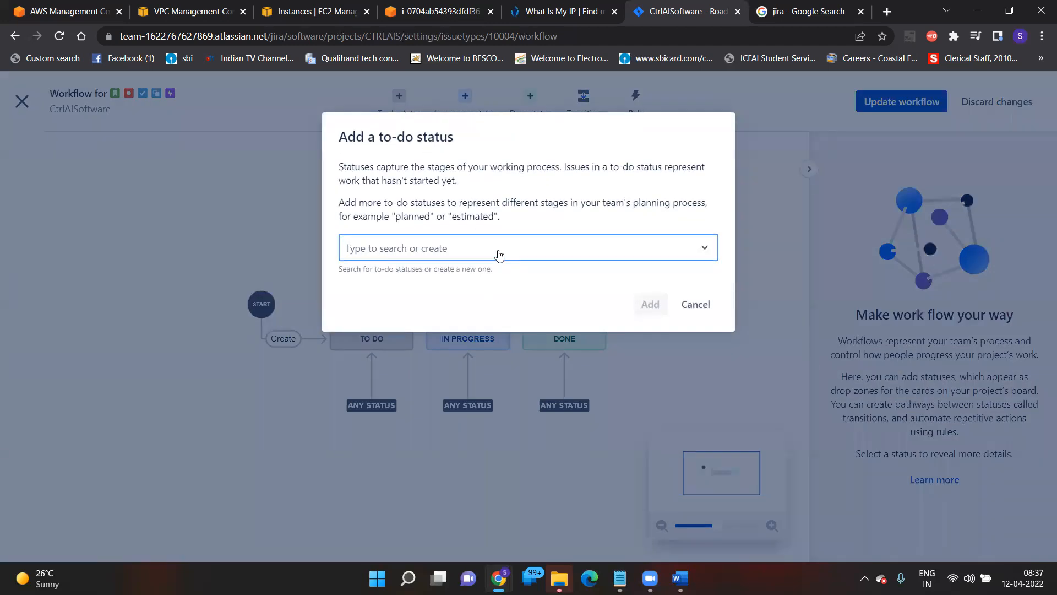
{"action": "left_click", "coordinate": [606, 249]}
{"action": "left_click", "coordinate": [545, 253]}
{"action": "type", "text": "NewItem"}
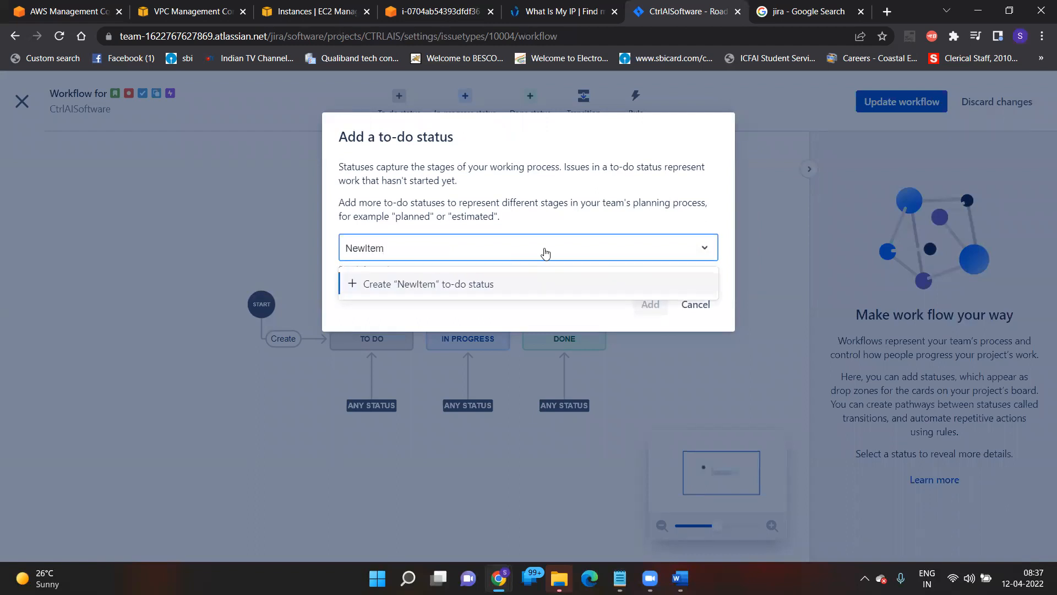
{"action": "left_click", "coordinate": [625, 291]}
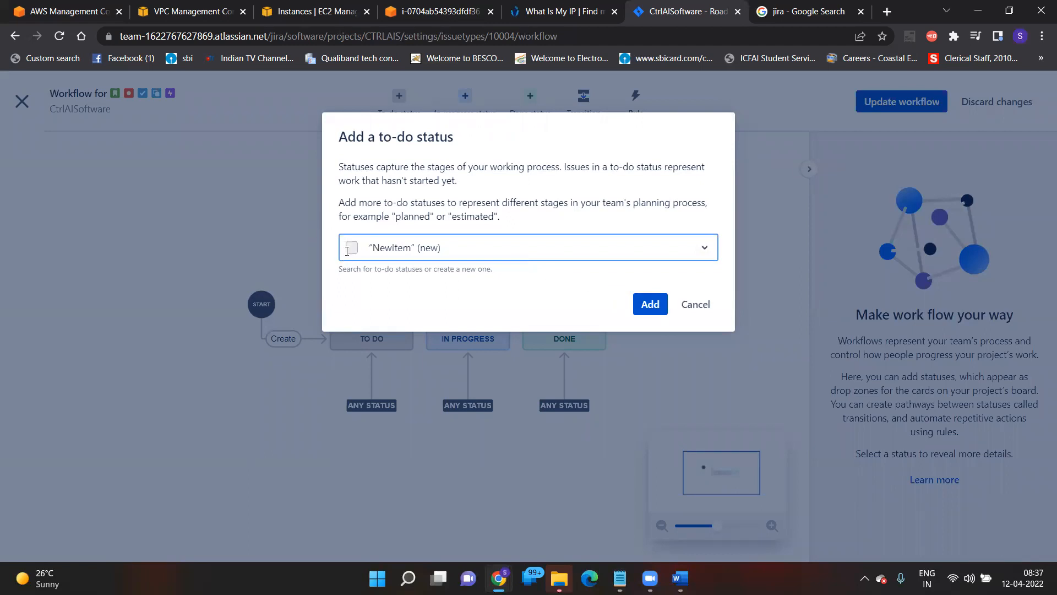
{"action": "left_click", "coordinate": [350, 253]}
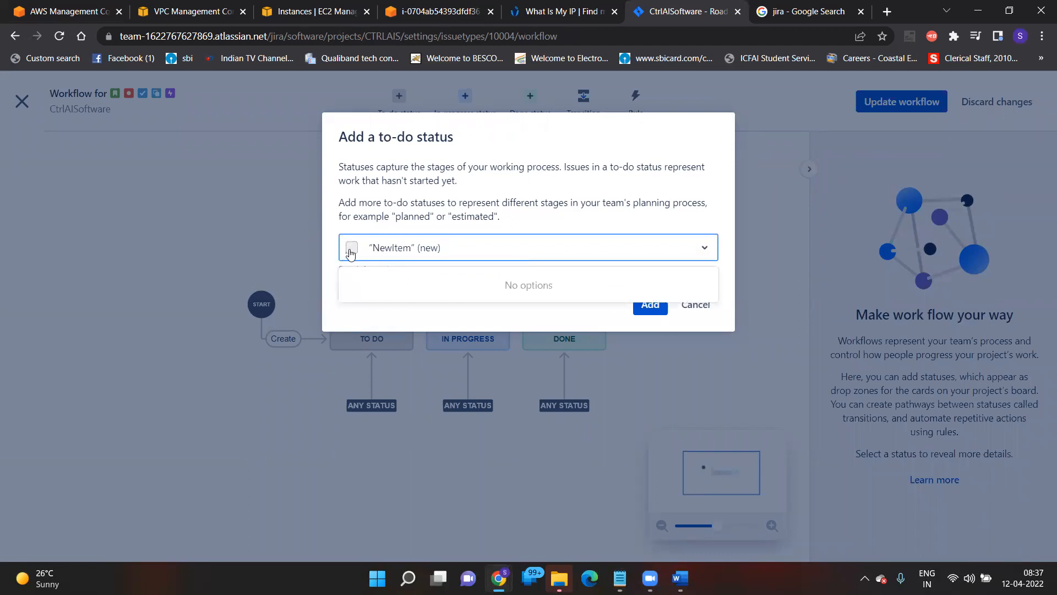
{"action": "left_click", "coordinate": [350, 254]}
{"action": "left_click", "coordinate": [646, 307]}
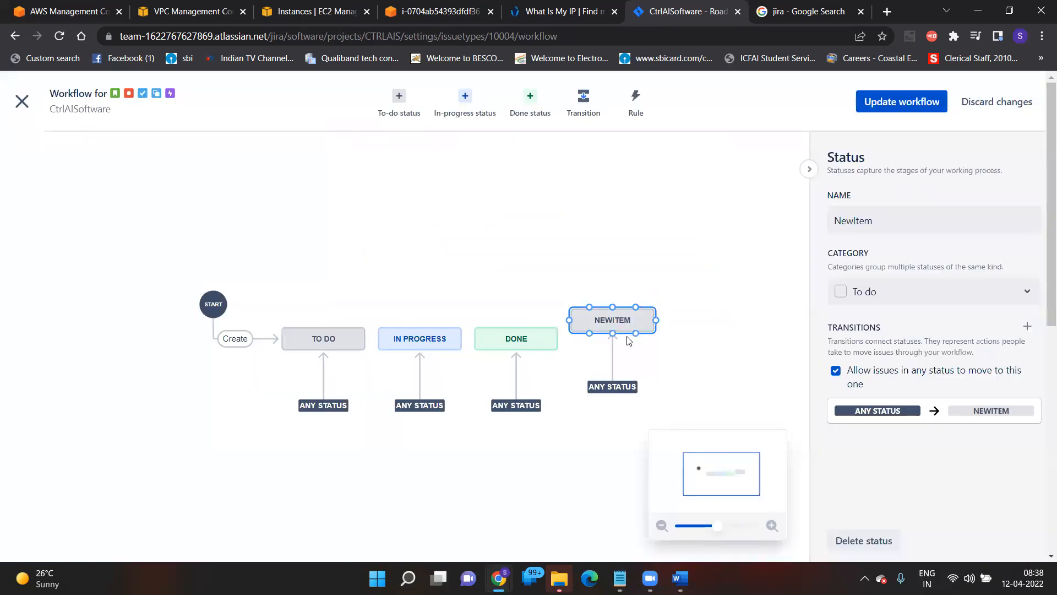
{"action": "left_click_drag", "start_coordinate": [622, 316], "coordinate": [626, 334]}
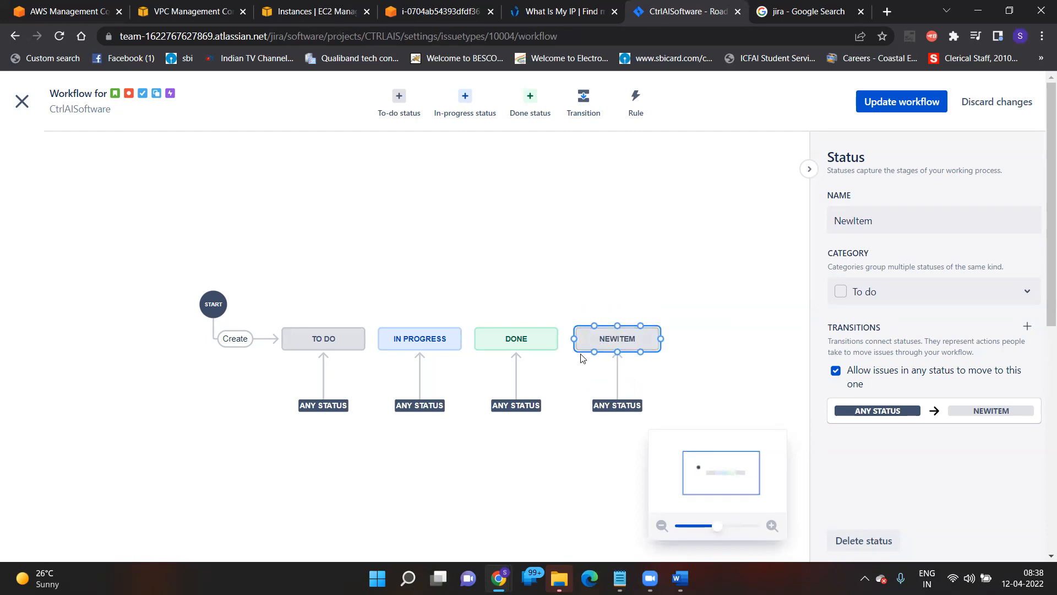
- Delete the NewItem status from the workflow
{"action": "right_click", "coordinate": [616, 339]}
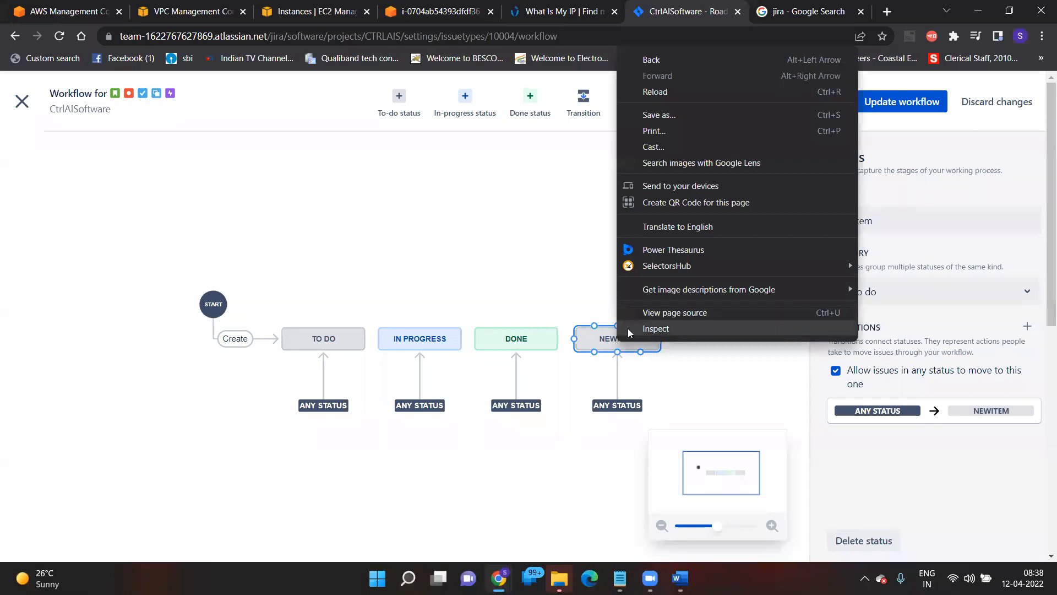
{"action": "left_click", "coordinate": [599, 338]}
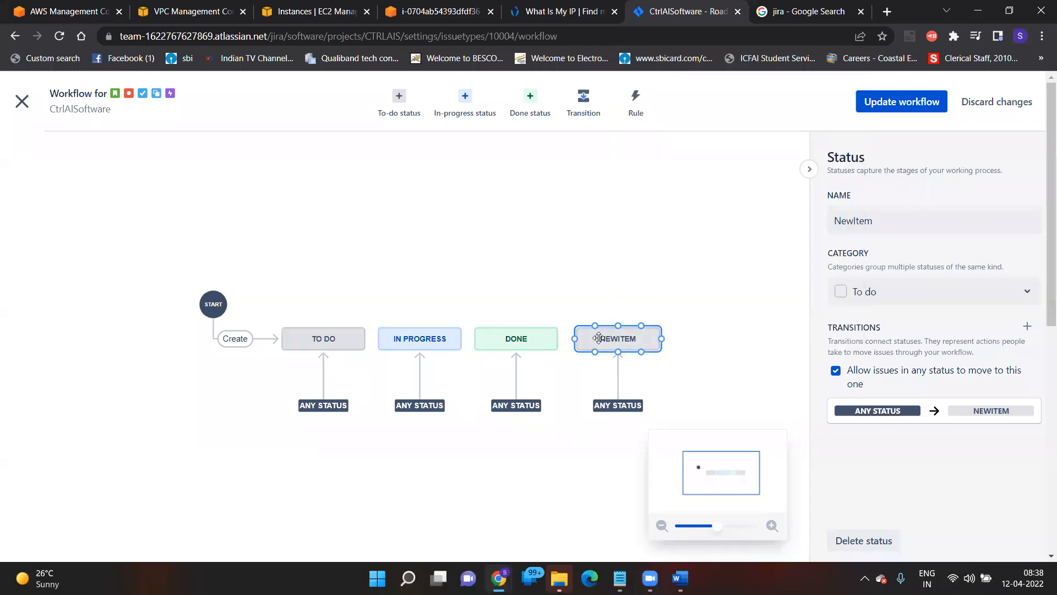
{"action": "key", "text": "Delete"}
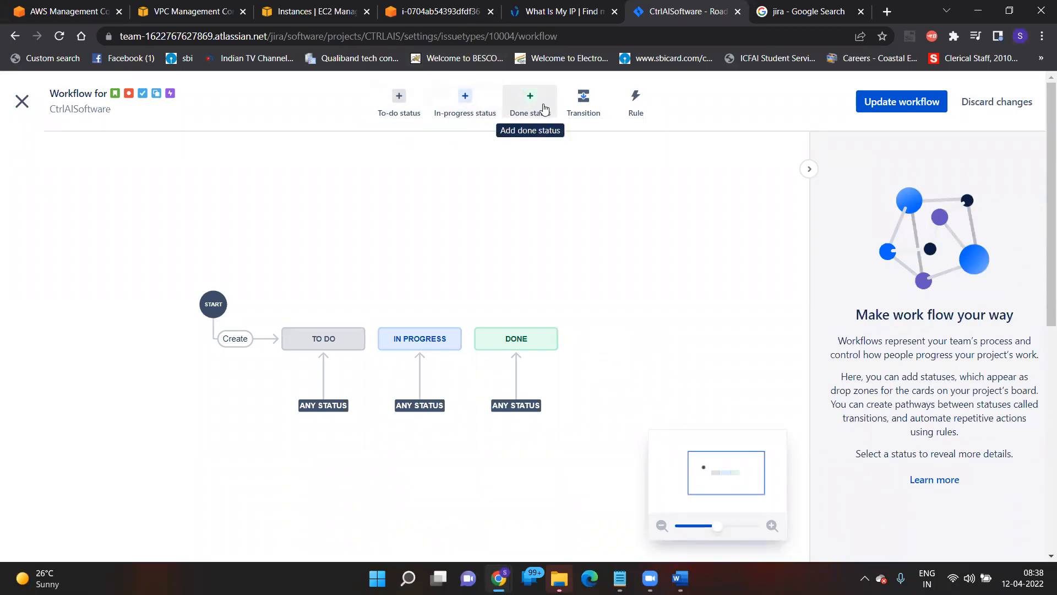
- Start a new workflow transition going from the In Progress status to the Done status
{"action": "left_click", "coordinate": [587, 102]}
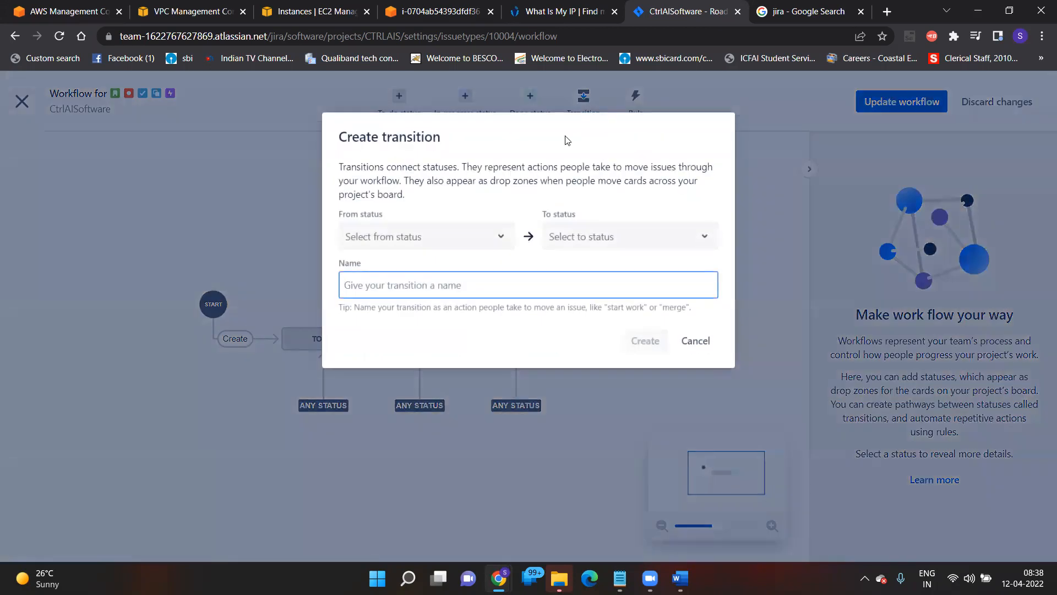
{"action": "left_click", "coordinate": [498, 246]}
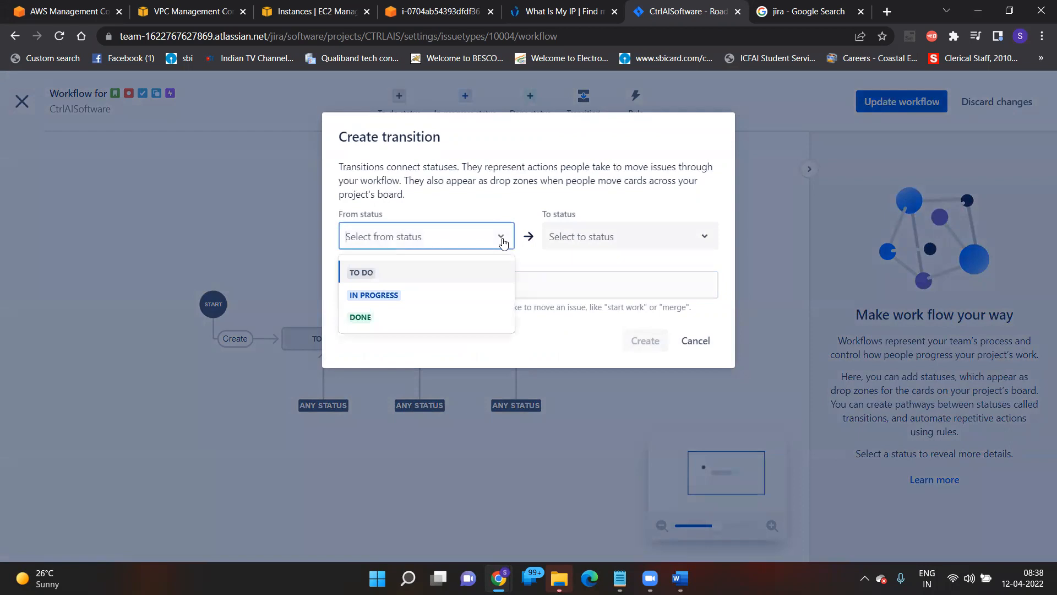
{"action": "left_click", "coordinate": [414, 301]}
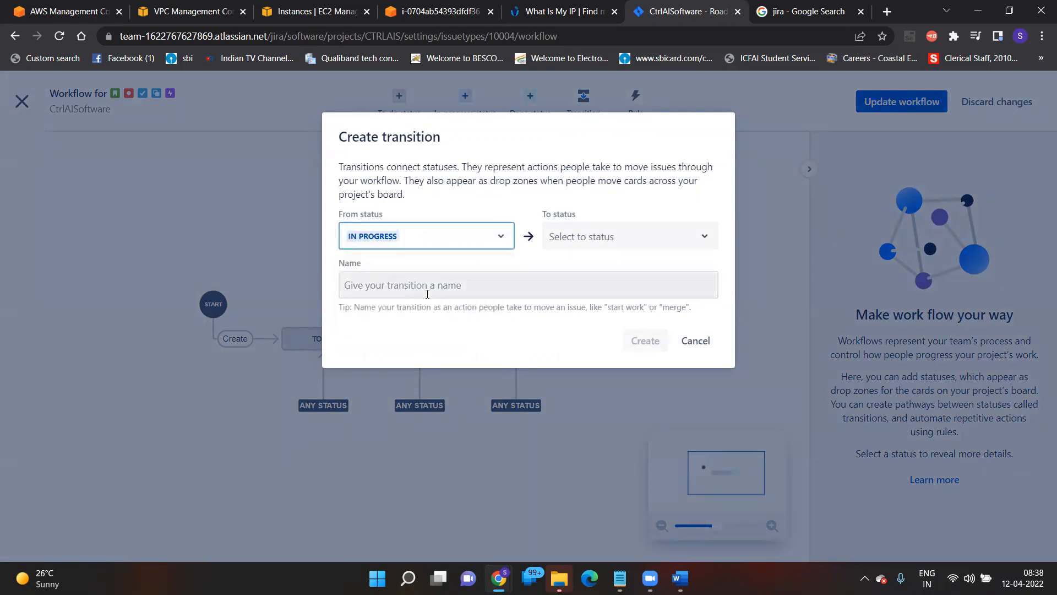
{"action": "left_click", "coordinate": [588, 241]}
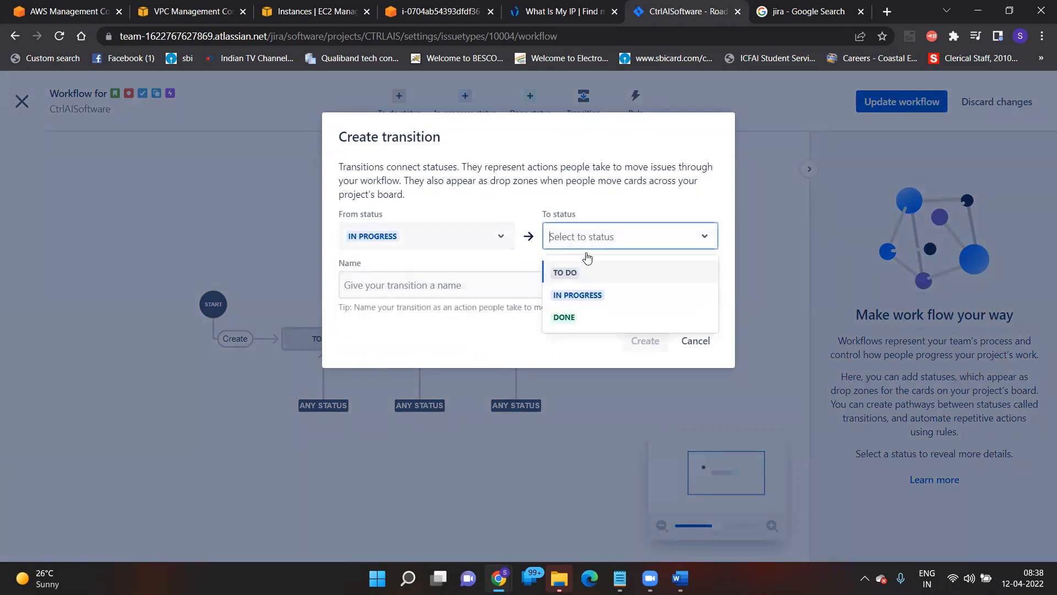
{"action": "left_click", "coordinate": [578, 315]}
{"action": "left_click", "coordinate": [505, 289]}
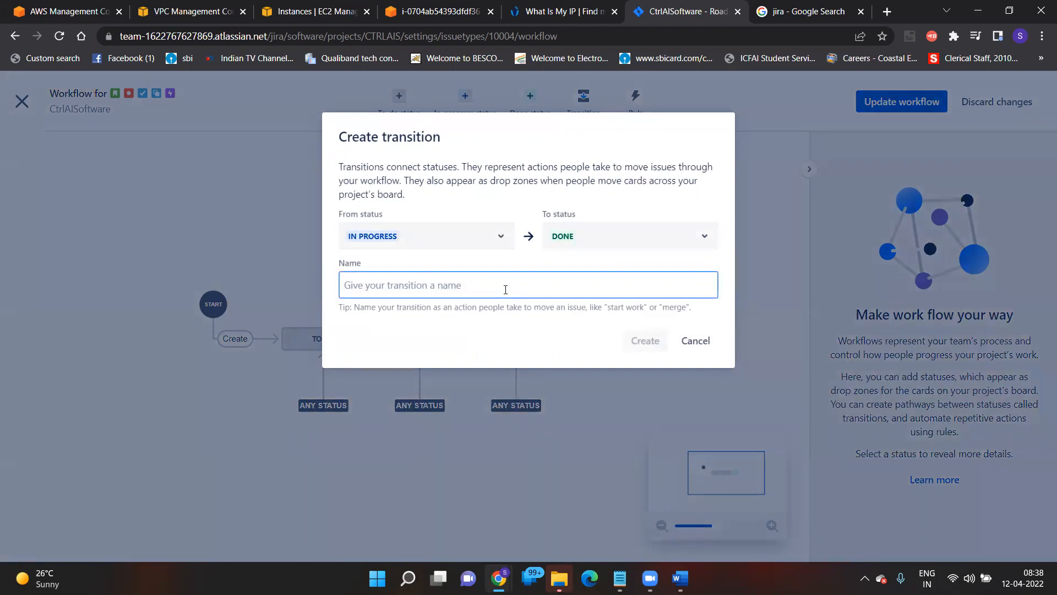
{"action": "type", "text": "Dep"}
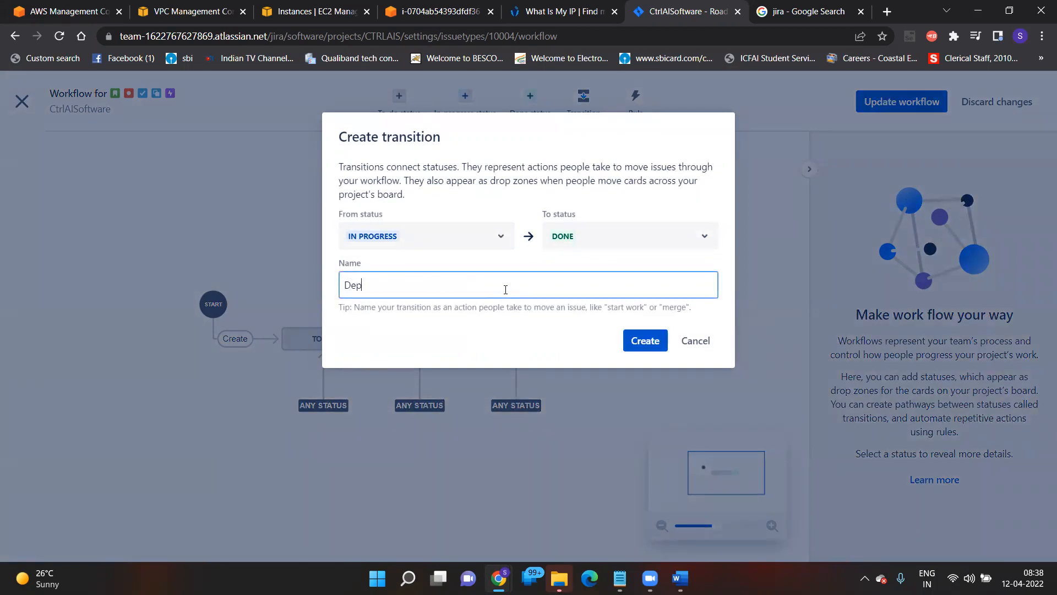
{"action": "type", "text": "loymen"}
{"action": "key", "text": "BackSpace"}
{"action": "key", "text": "BackSpace"}
{"action": "key", "text": "BackSpace"}
{"action": "key", "text": "BackSpace"}
{"action": "key", "text": "BackSpace"}
{"action": "key", "text": "BackSpace"}
{"action": "key", "text": "BackSpace"}
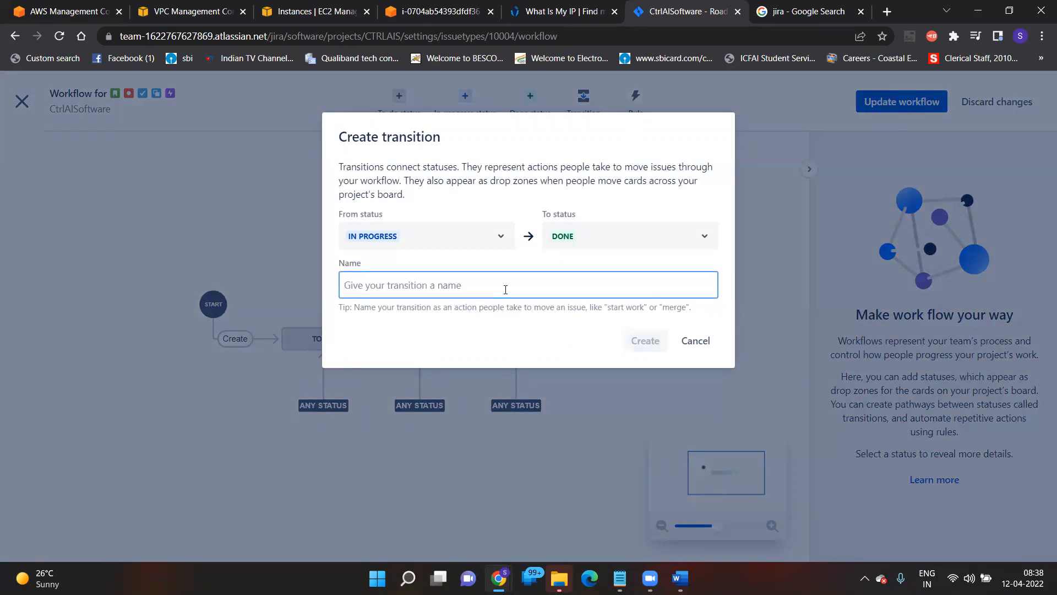
- Name the transition Implementation and create it, and move the Done status farther from In Progress to make room for its label
{"action": "type", "text": "im"}
{"action": "key", "text": "BackSpace"}
{"action": "type", "text": "Implementation"}
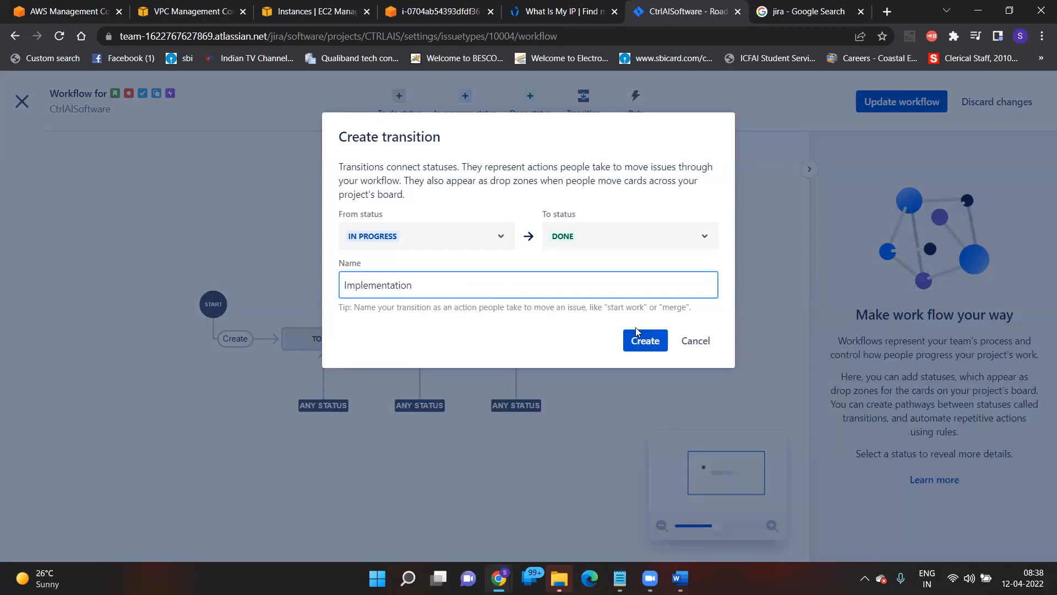
{"action": "left_click", "coordinate": [648, 346]}
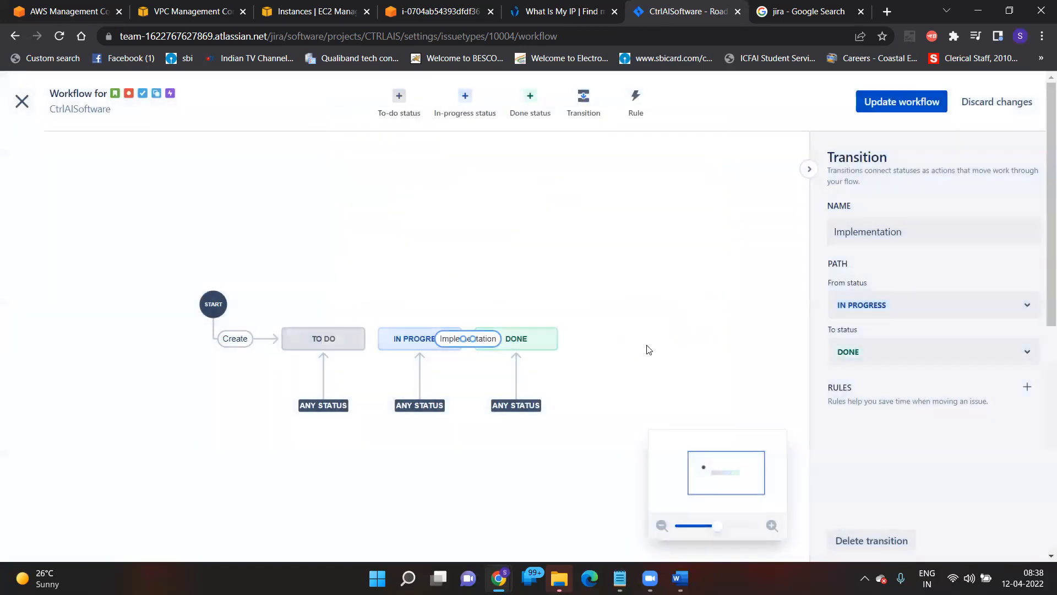
{"action": "left_click_drag", "start_coordinate": [529, 340], "coordinate": [584, 342]}
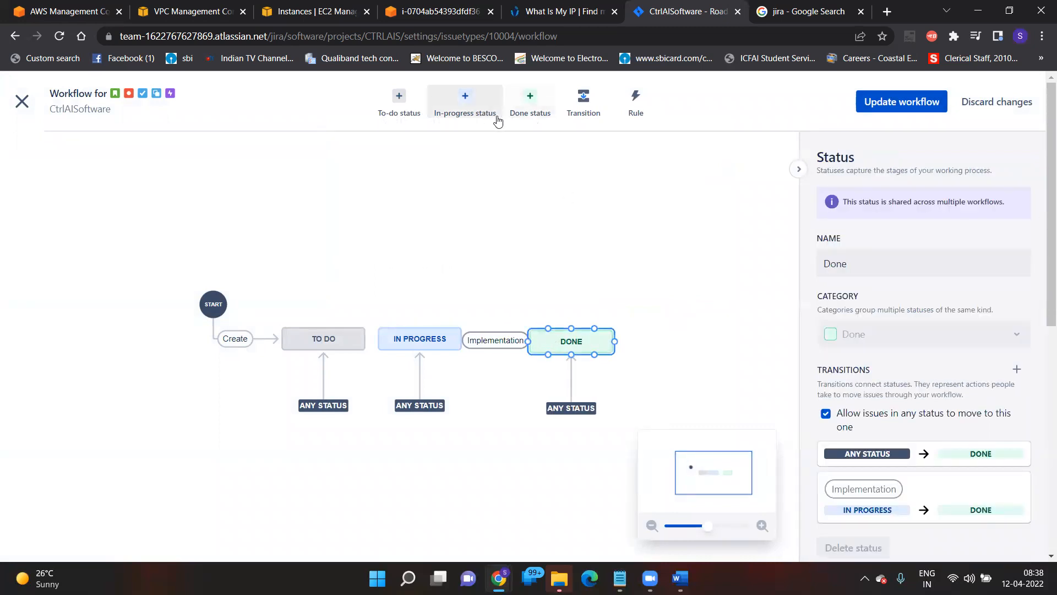
- Create a new in-progress status named SIT and add it to the workflow
{"action": "left_click", "coordinate": [470, 109]}
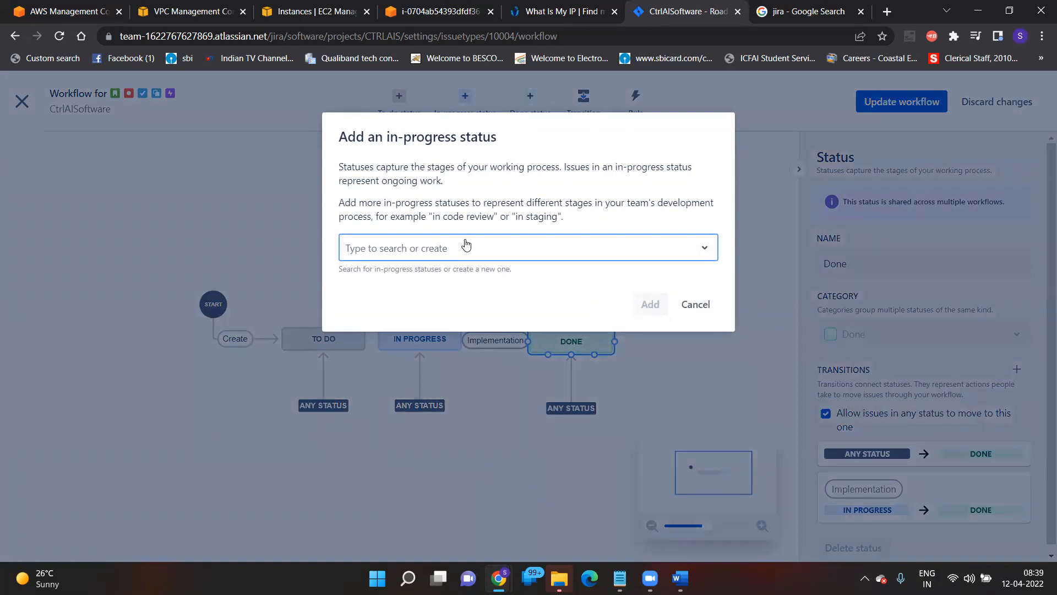
{"action": "type", "text": "SIT"}
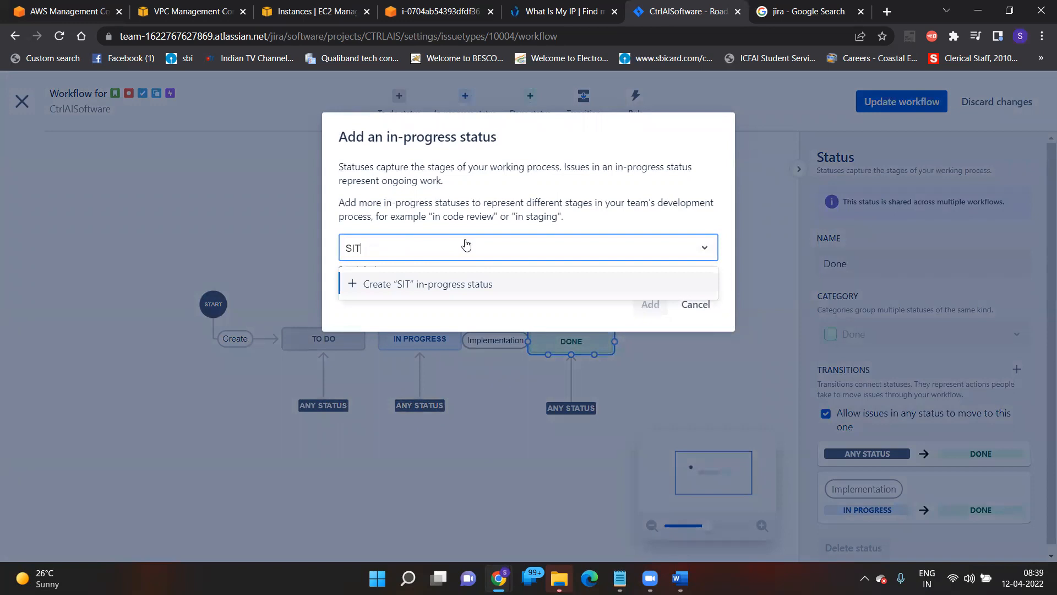
{"action": "key", "text": "Return"}
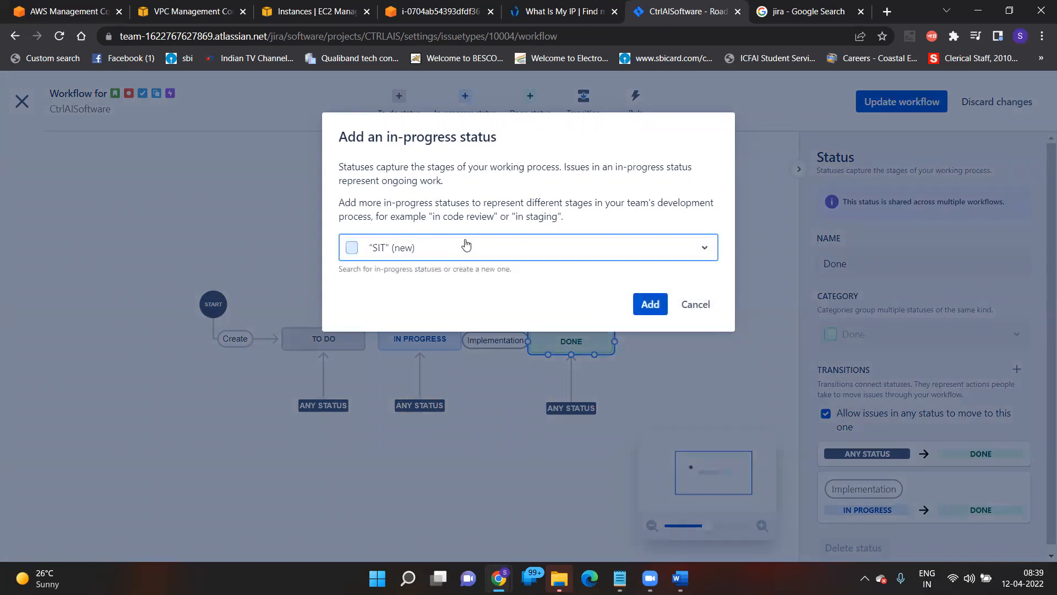
{"action": "left_click", "coordinate": [654, 305]}
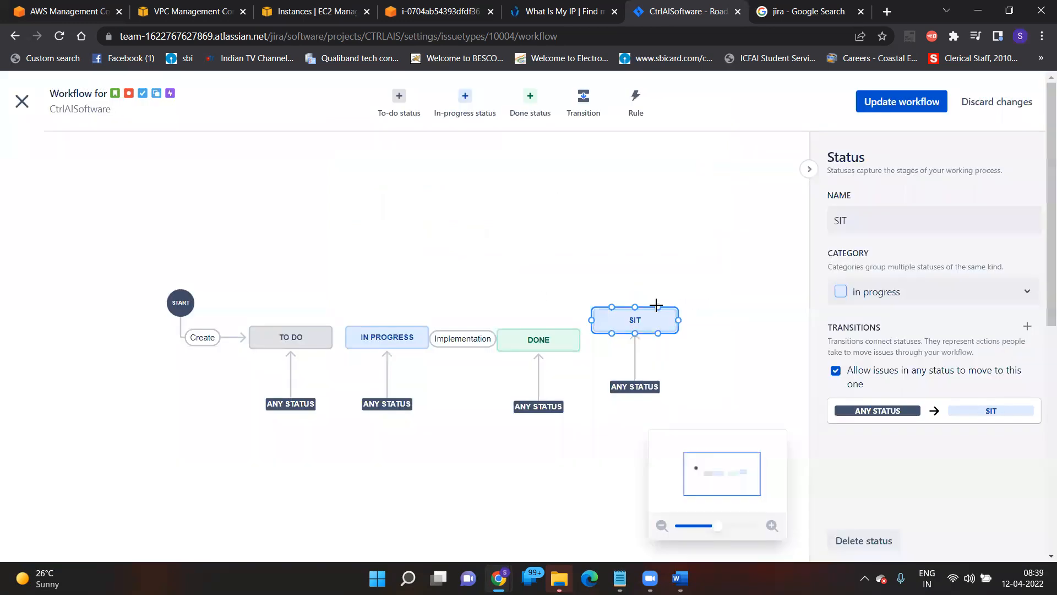
- Position the SIT status between In Progress and Done with Done moved outward and aligned, and update the workflow for epics
{"action": "left_click_drag", "start_coordinate": [636, 325], "coordinate": [466, 345]}
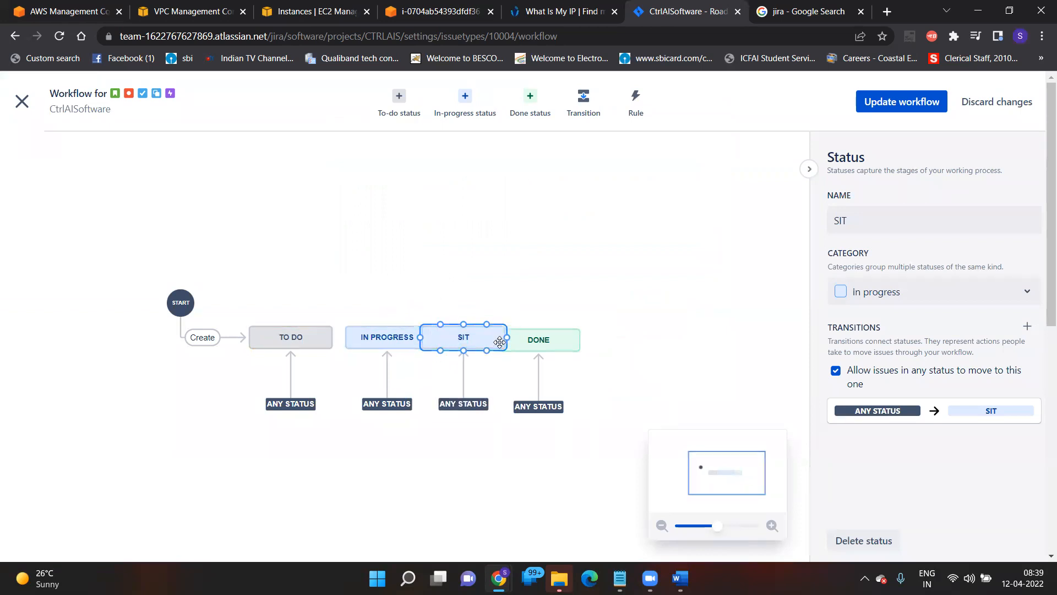
{"action": "left_click_drag", "start_coordinate": [535, 339], "coordinate": [615, 340]}
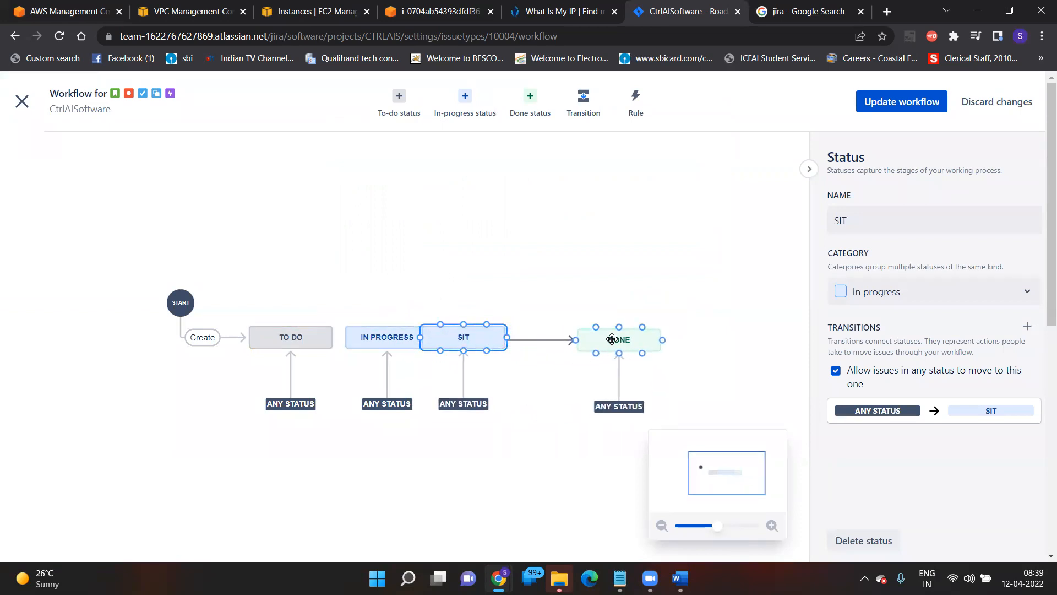
{"action": "left_click", "coordinate": [520, 338]}
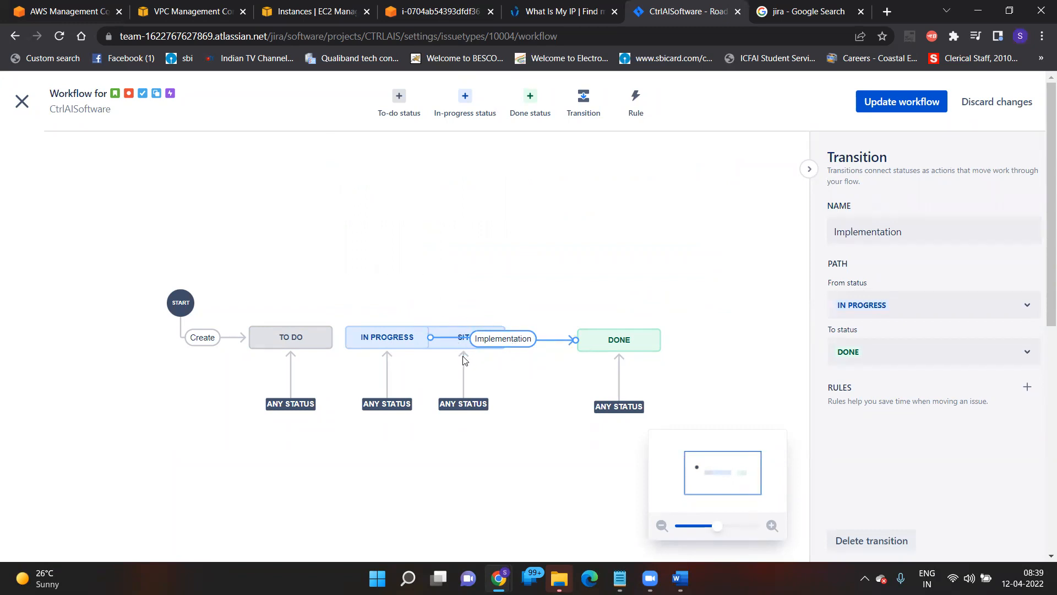
{"action": "left_click_drag", "start_coordinate": [463, 351], "coordinate": [498, 346]}
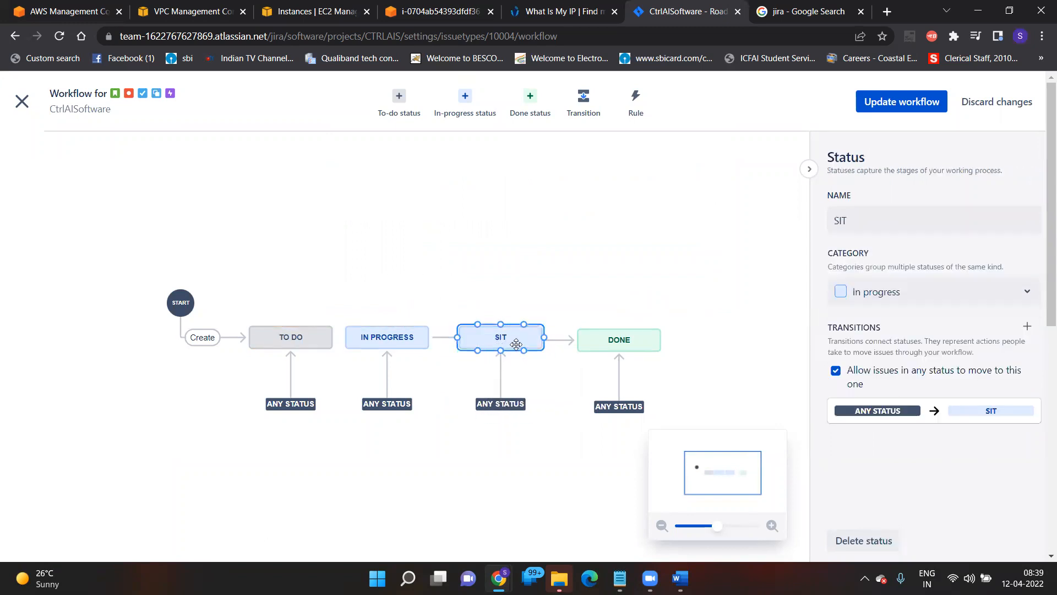
{"action": "mouse_move", "coordinate": [599, 341]}
{"action": "left_mouse_down"}
{"action": "mouse_move", "coordinate": [599, 331]}
{"action": "mouse_move", "coordinate": [611, 337]}
{"action": "mouse_move", "coordinate": [602, 334]}
{"action": "left_mouse_up"}
{"action": "left_click", "coordinate": [590, 271]}
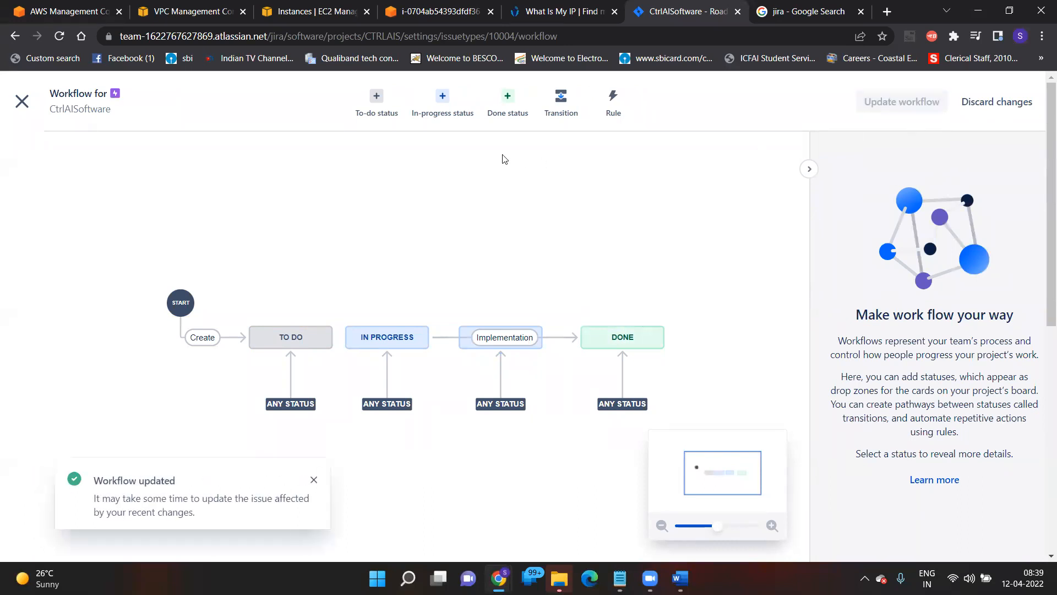
- Close the workflow editor and return to the CtrlAISoftware project's sprint board
{"action": "left_click", "coordinate": [23, 102]}
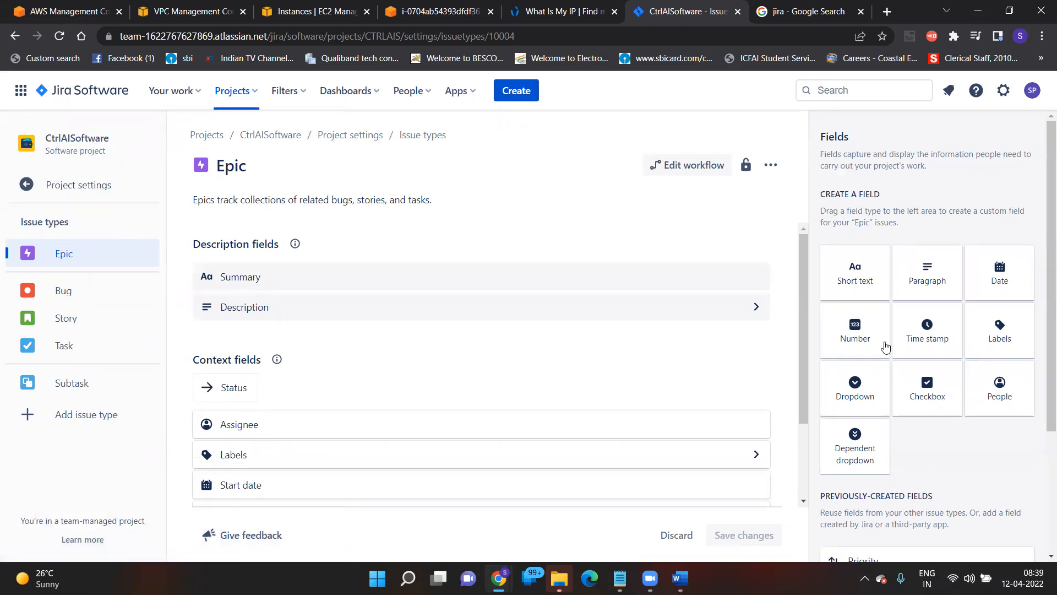
{"action": "mouse_move", "coordinate": [803, 309]}
{"action": "left_mouse_down"}
{"action": "mouse_move", "coordinate": [821, 413]}
{"action": "mouse_move", "coordinate": [807, 291]}
{"action": "left_mouse_up"}
{"action": "left_click", "coordinate": [276, 138]}
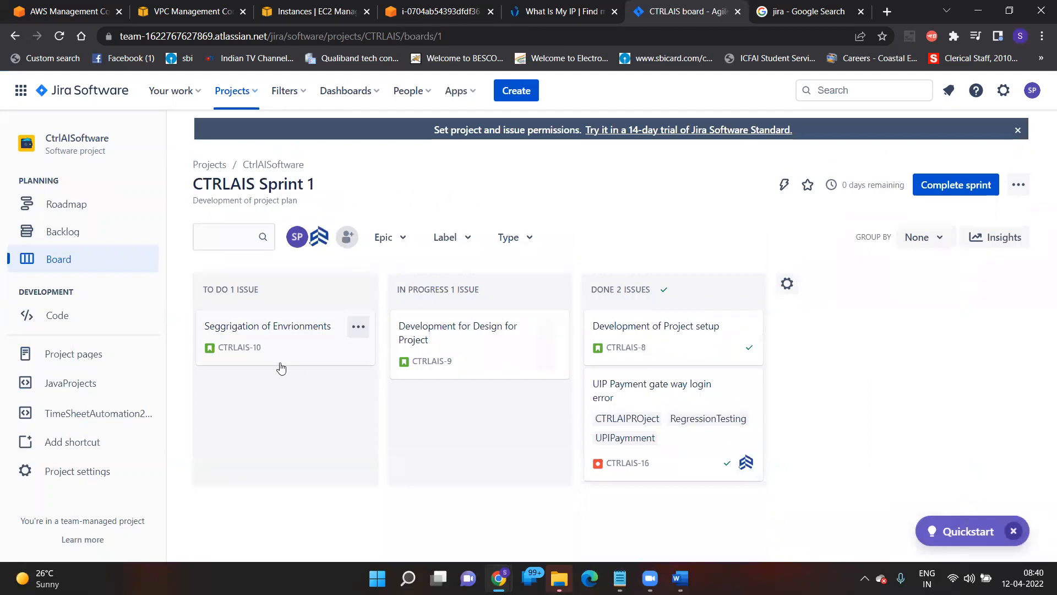
- Examine the available statuses and the workflow of the Seggrigation of Envrionments story, and close the issue
{"action": "left_click", "coordinate": [265, 331]}
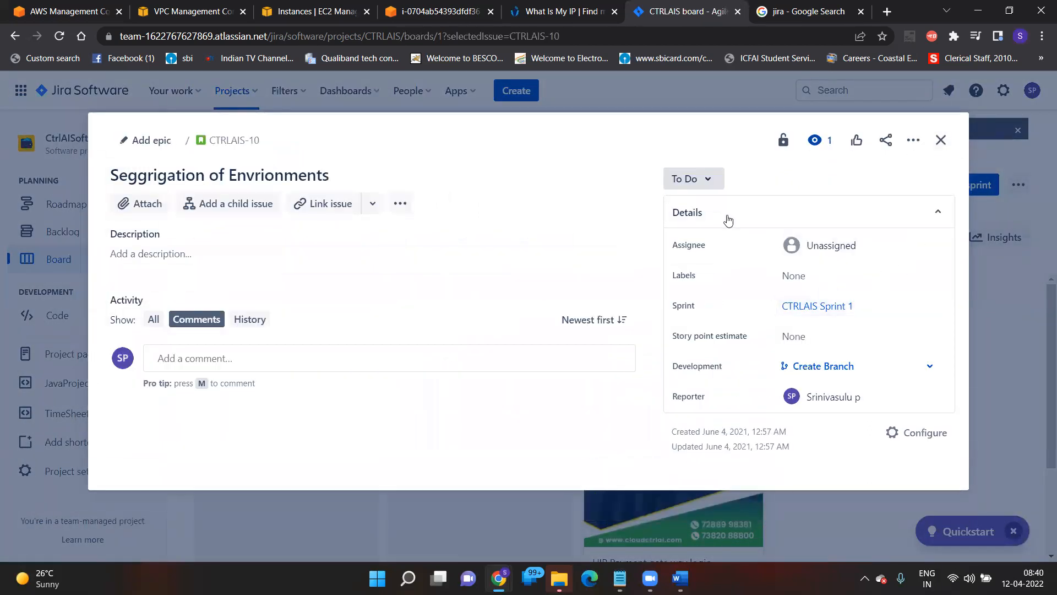
{"action": "left_click", "coordinate": [711, 186]}
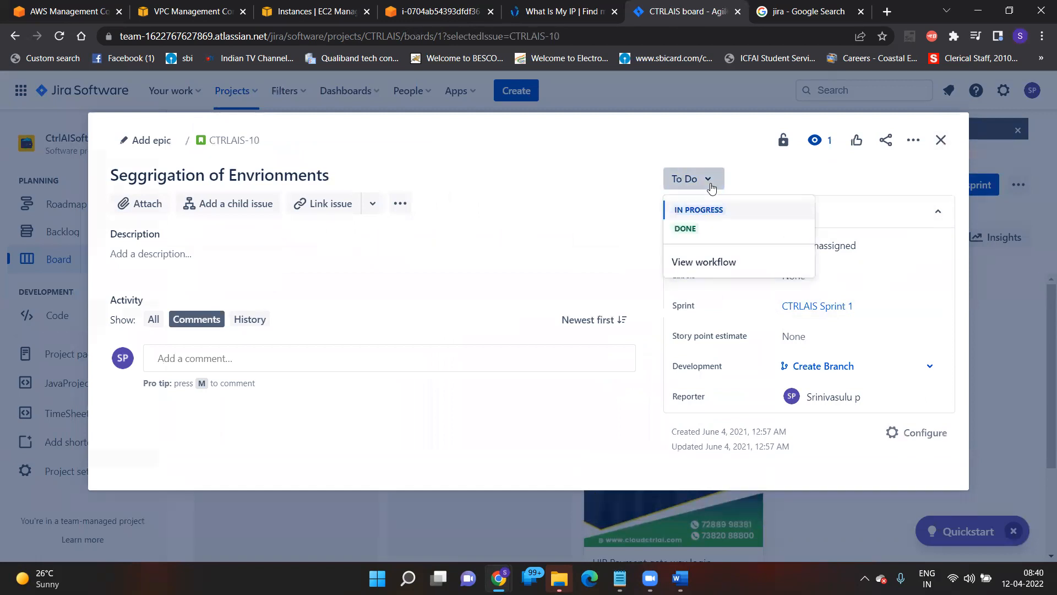
{"action": "left_click", "coordinate": [714, 261]}
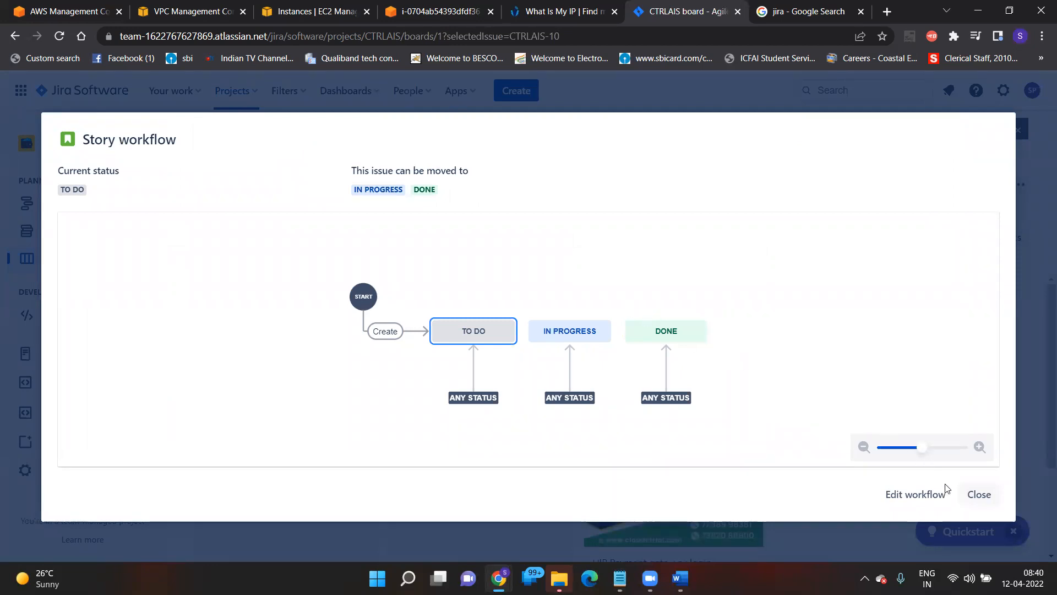
{"action": "left_click", "coordinate": [970, 498]}
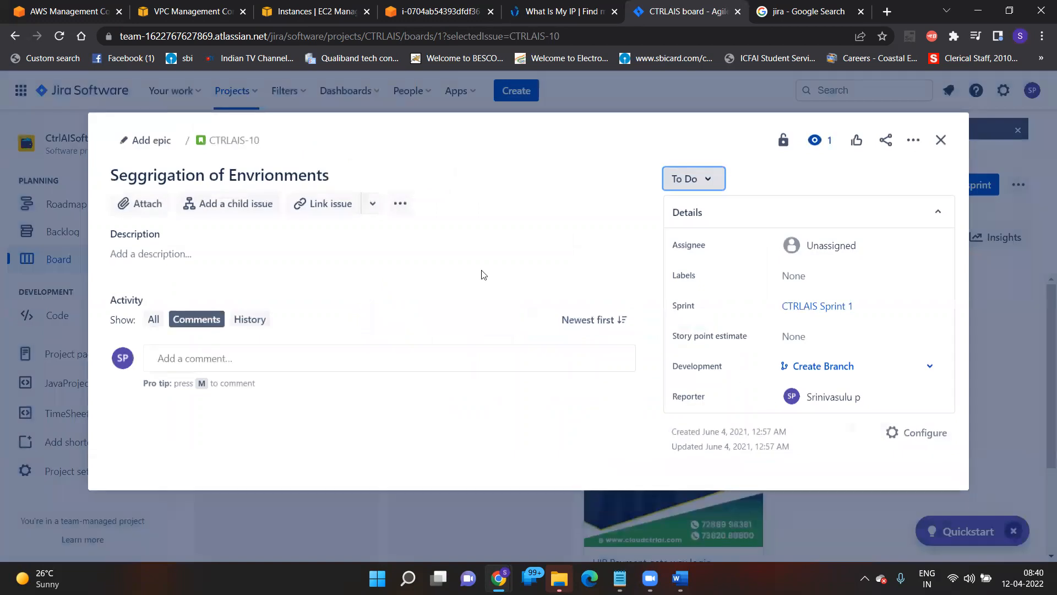
{"action": "left_click", "coordinate": [709, 184]}
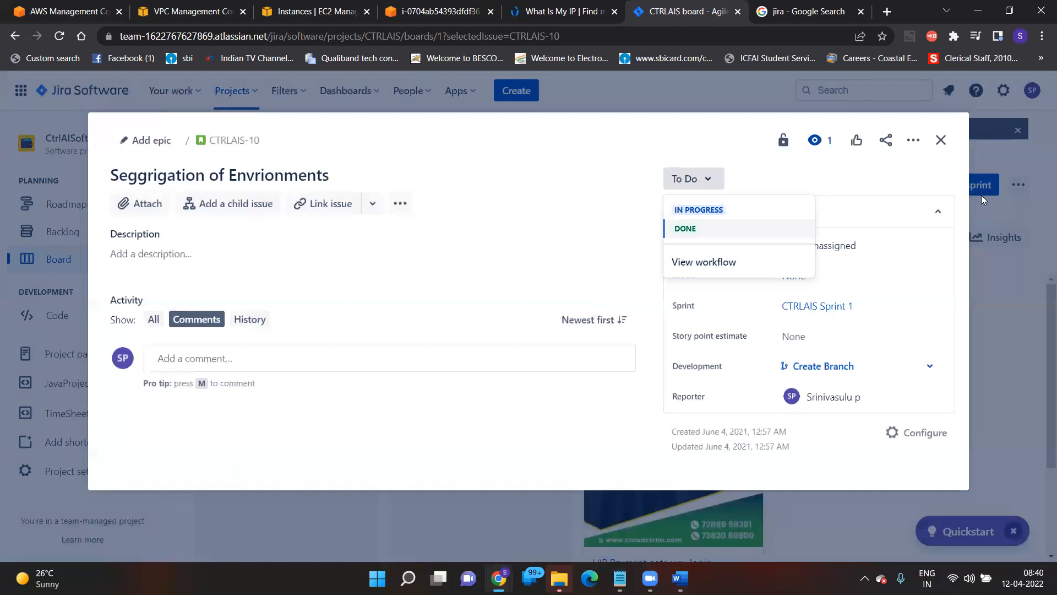
{"action": "left_click", "coordinate": [890, 188]}
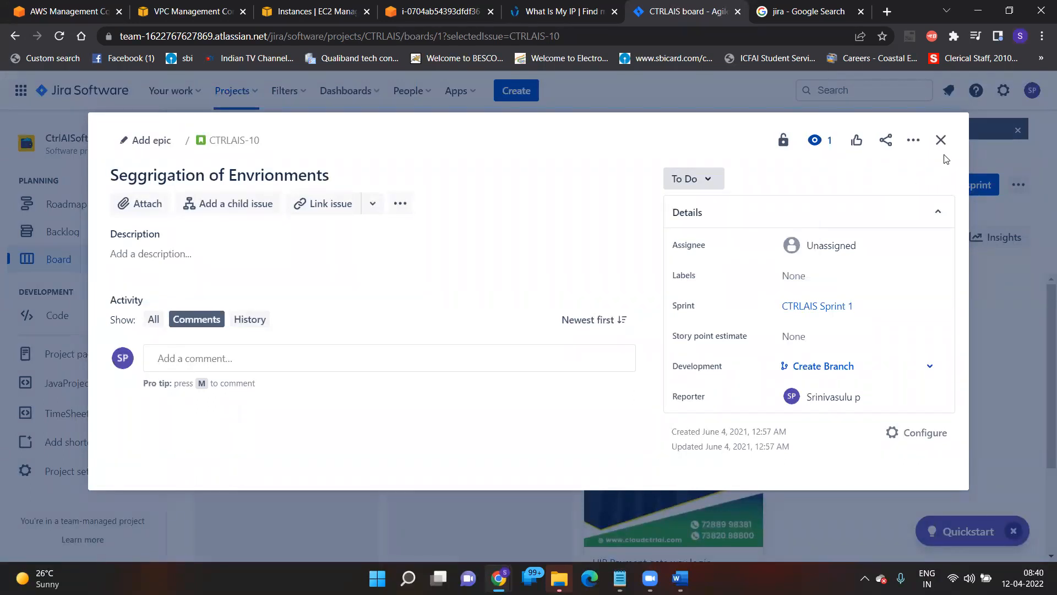
{"action": "left_click", "coordinate": [941, 140]}
- On the project roadmap, set the status of the epic Project planning for Timesheet project to SIT
{"action": "left_click", "coordinate": [52, 212]}
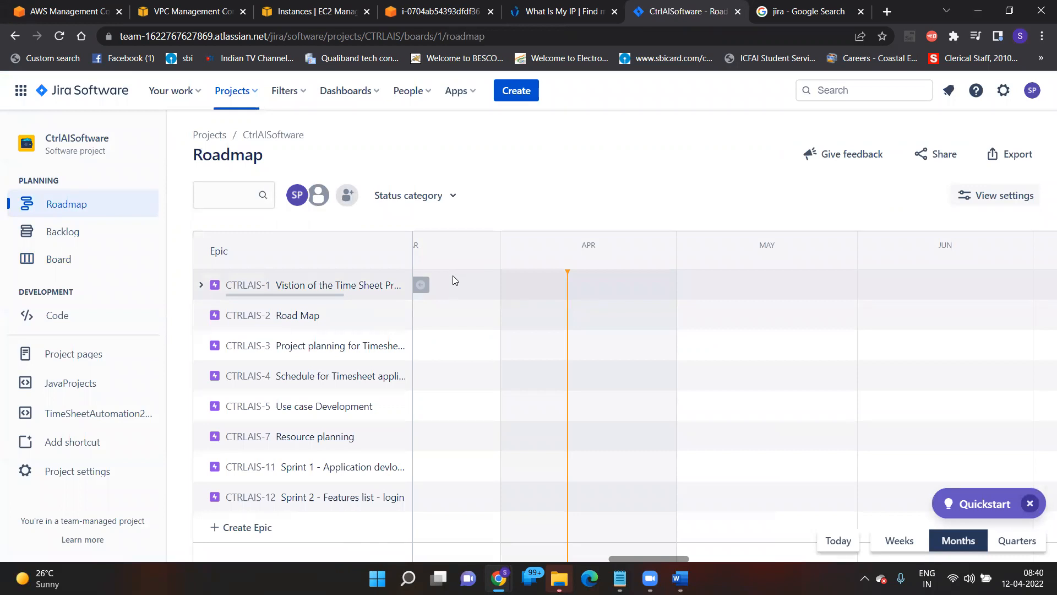
{"action": "left_click", "coordinate": [522, 30]}
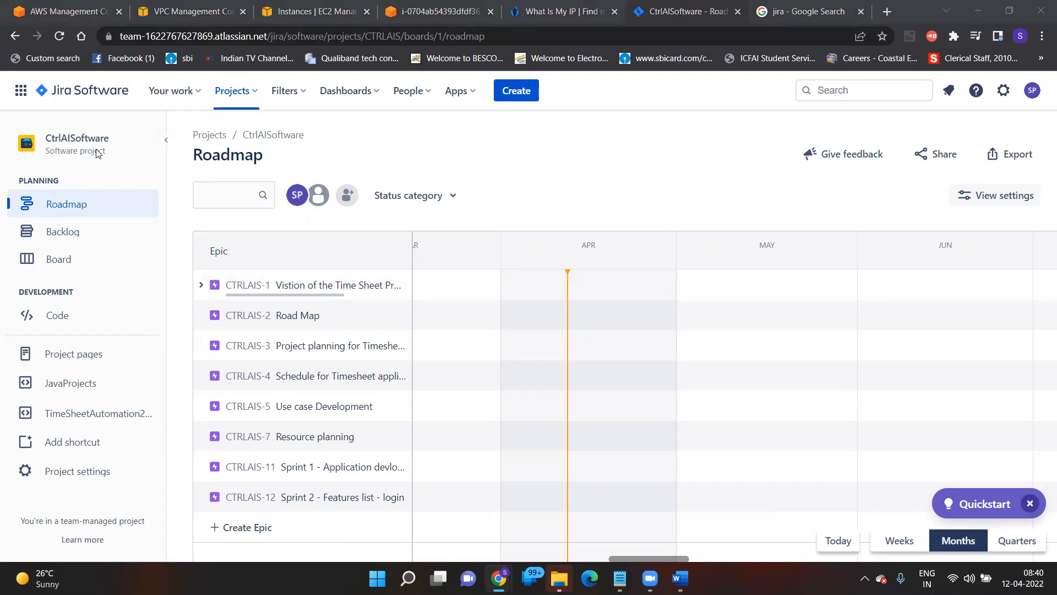
{"action": "left_click", "coordinate": [60, 137]}
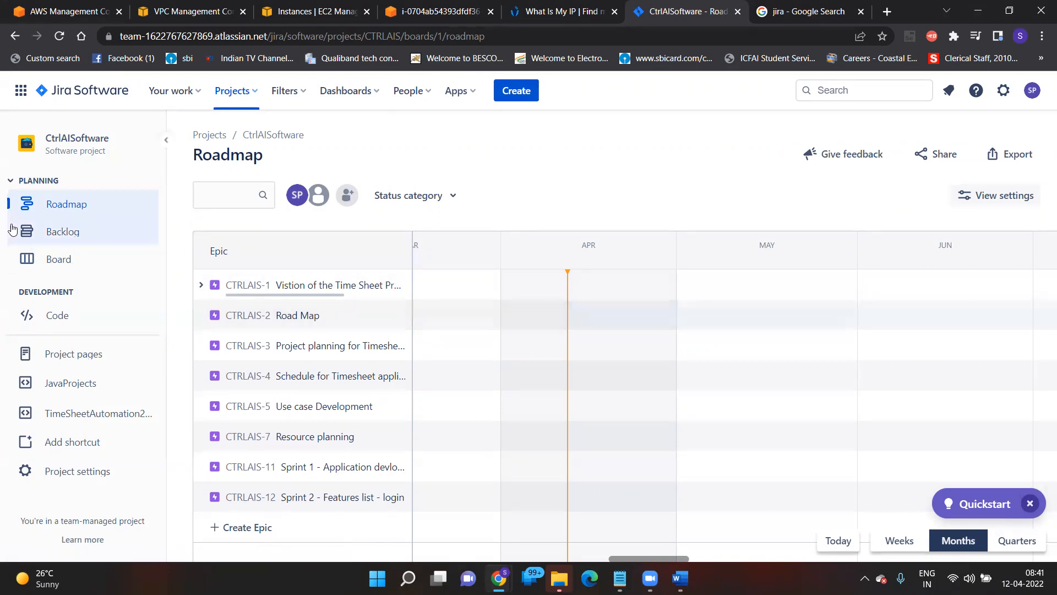
{"action": "left_click", "coordinate": [65, 232]}
{"action": "left_click", "coordinate": [60, 214]}
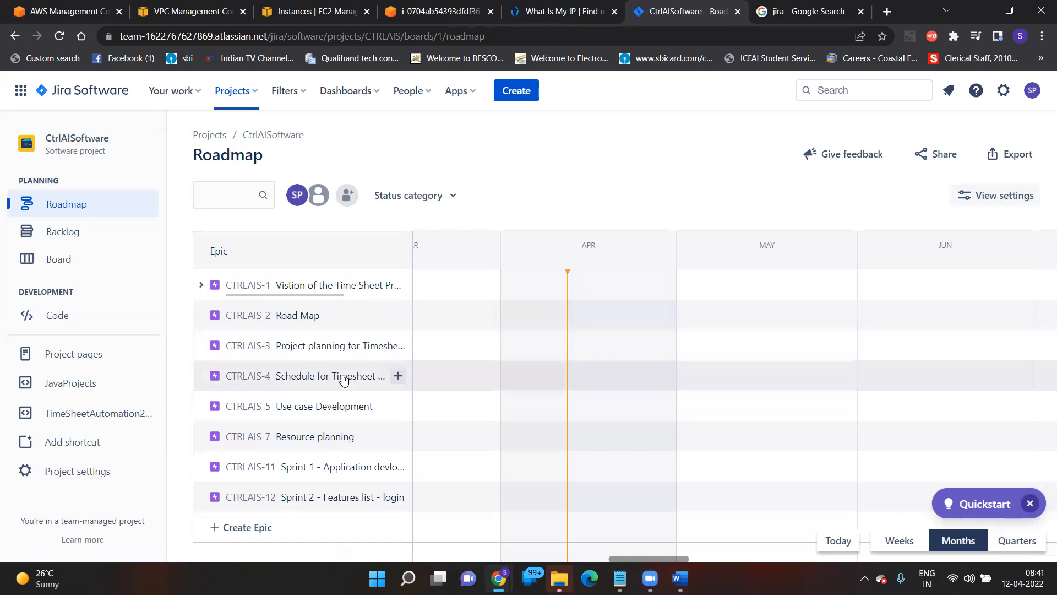
{"action": "left_click", "coordinate": [312, 349]}
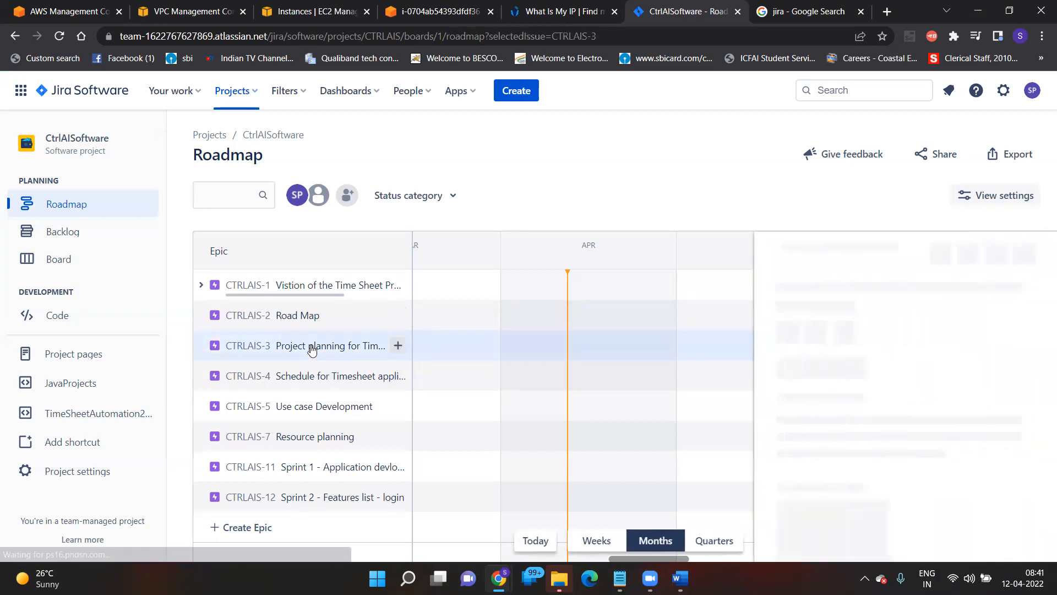
{"action": "left_click", "coordinate": [819, 370]}
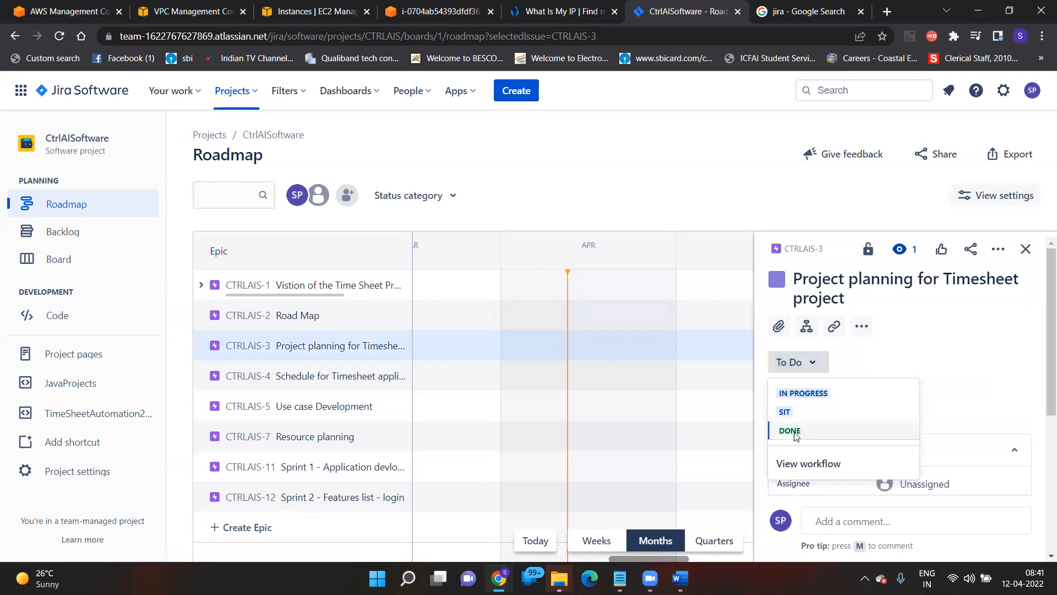
{"action": "left_click", "coordinate": [789, 413]}
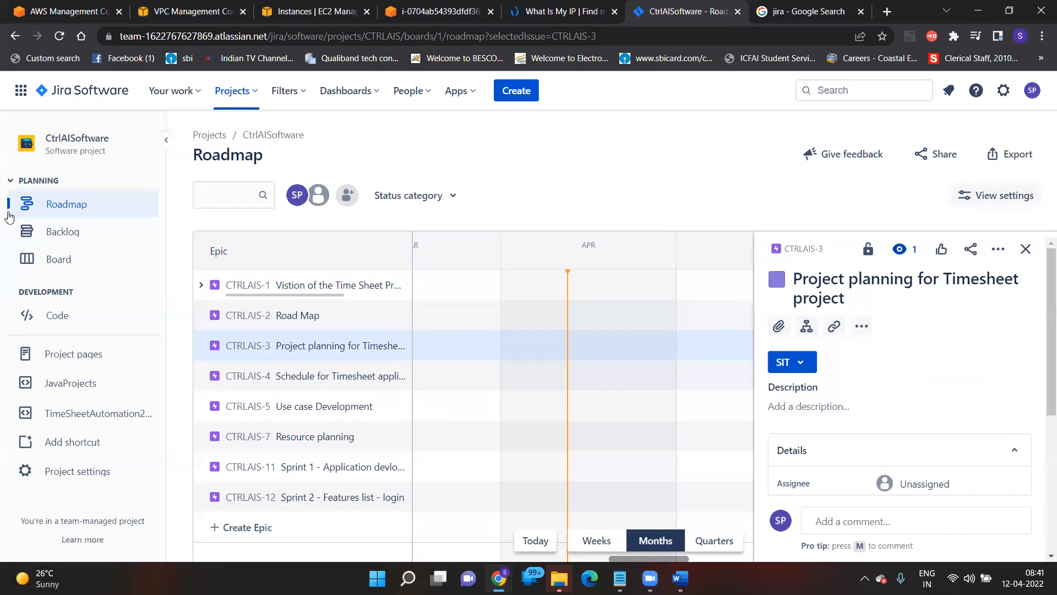
- From the backlog, view the workflow of the Development for Design for Project story and open it for editing
{"action": "left_click", "coordinate": [64, 234]}
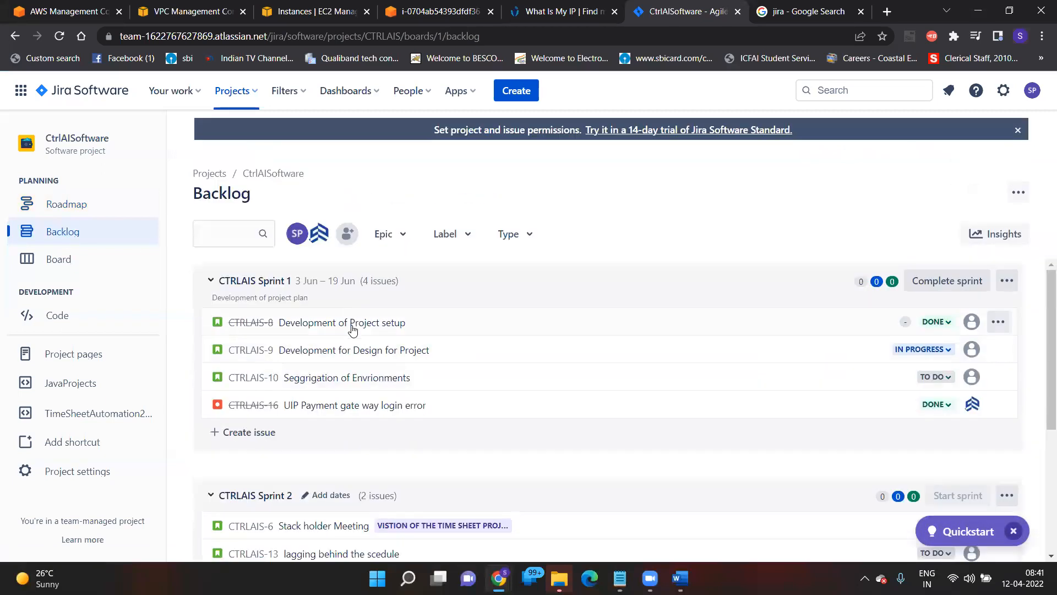
{"action": "left_click", "coordinate": [317, 353]}
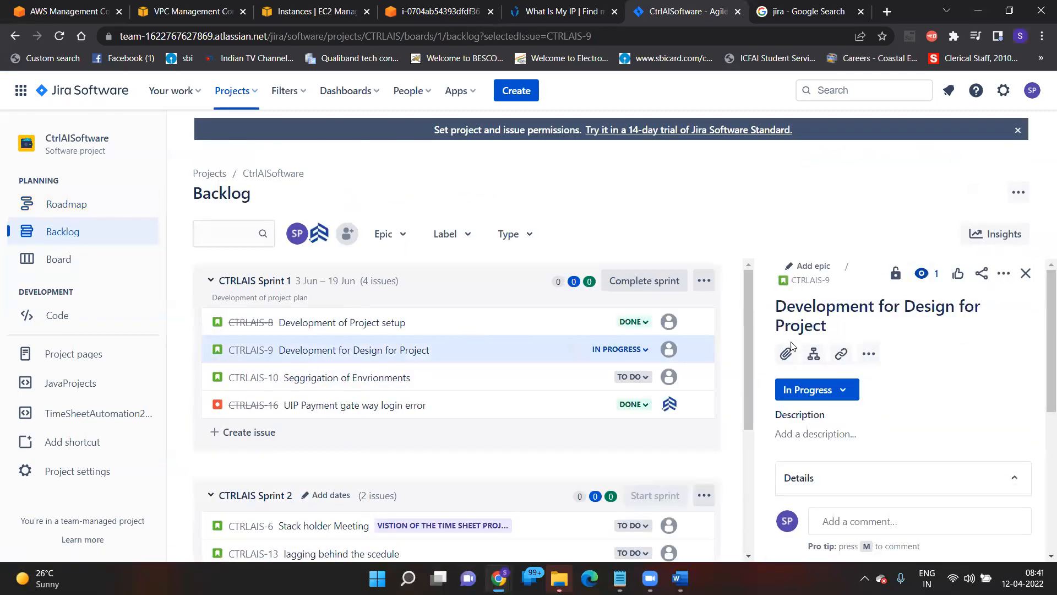
{"action": "left_click", "coordinate": [847, 393]}
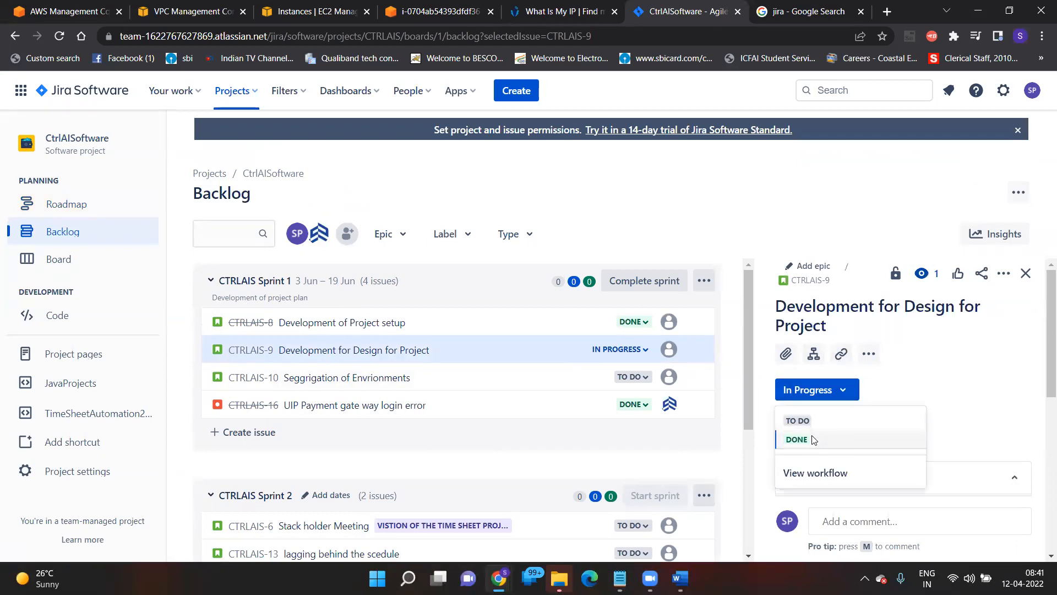
{"action": "left_click", "coordinate": [811, 476]}
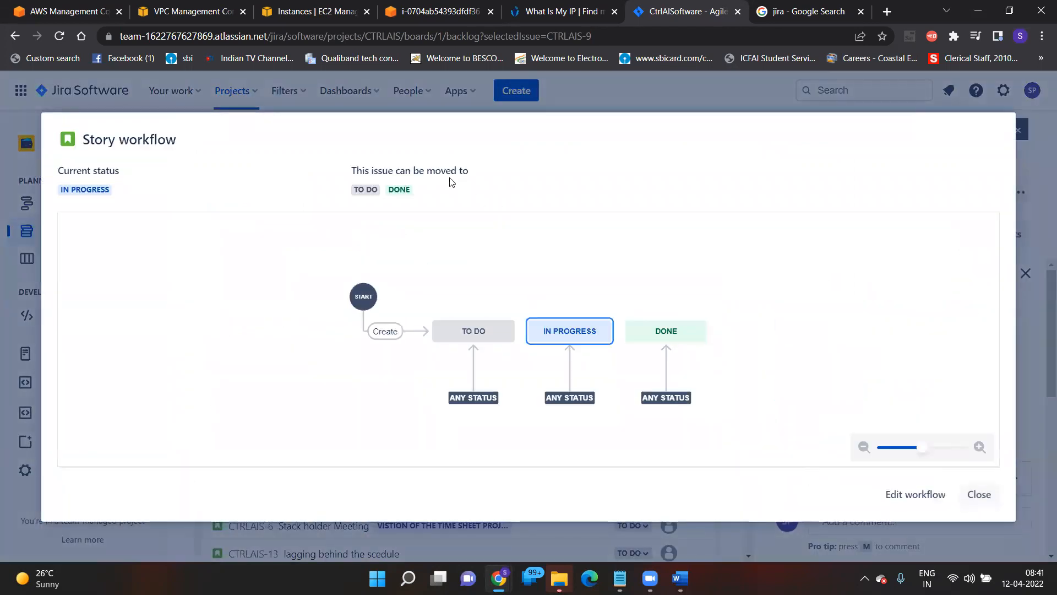
{"action": "left_click", "coordinate": [935, 495]}
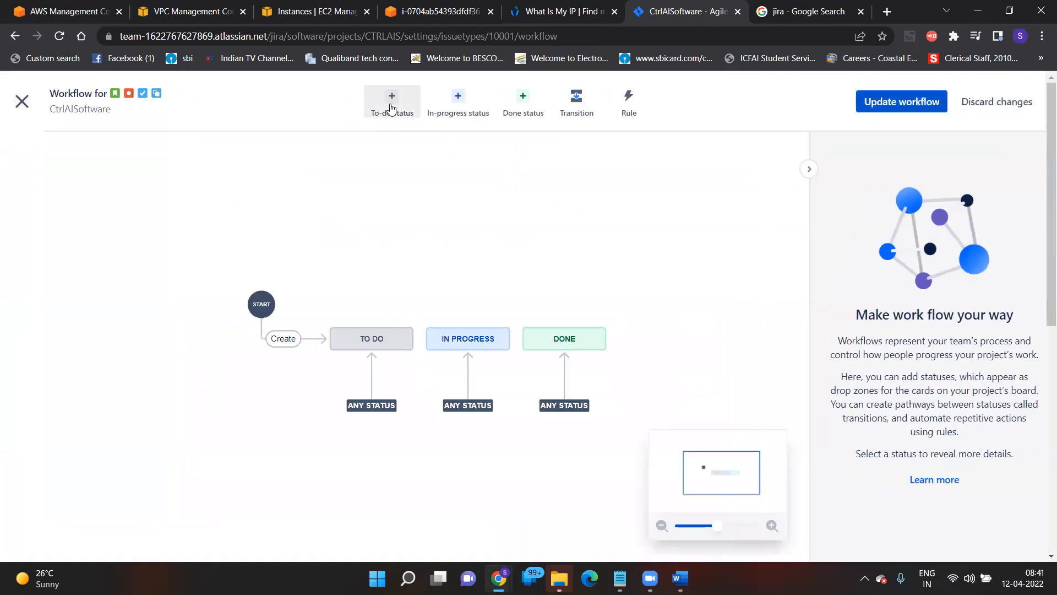
- Try to add a new to-do status named SIT to the story workflow
{"action": "mouse_move", "coordinate": [558, 334]}
{"action": "left_click", "coordinate": [400, 109]}
{"action": "left_click", "coordinate": [493, 248]}
{"action": "type", "text": "SIT"}
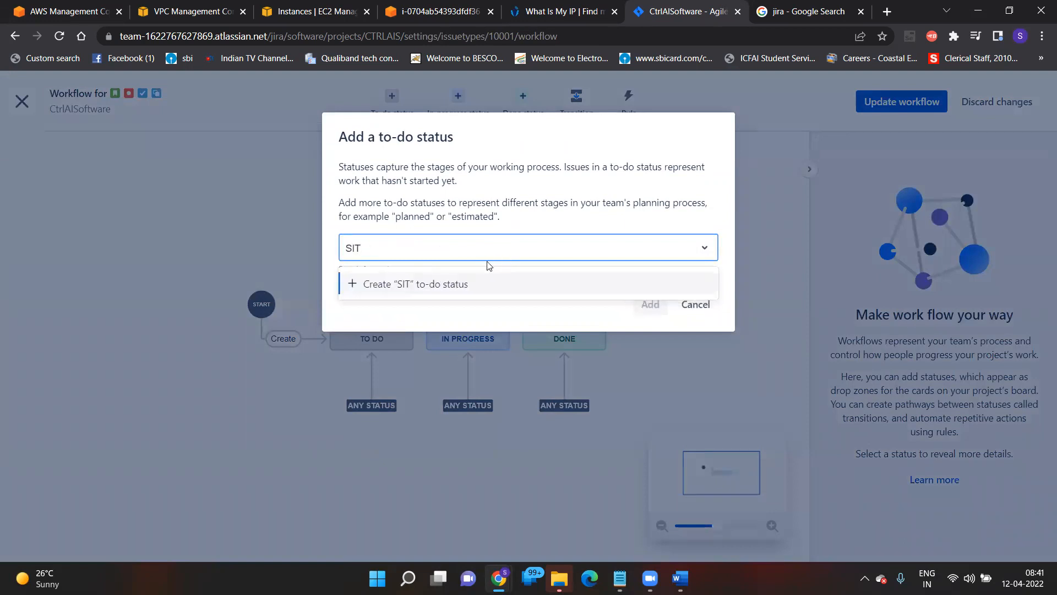
{"action": "key", "text": "Return"}
{"action": "left_click", "coordinate": [643, 305]}
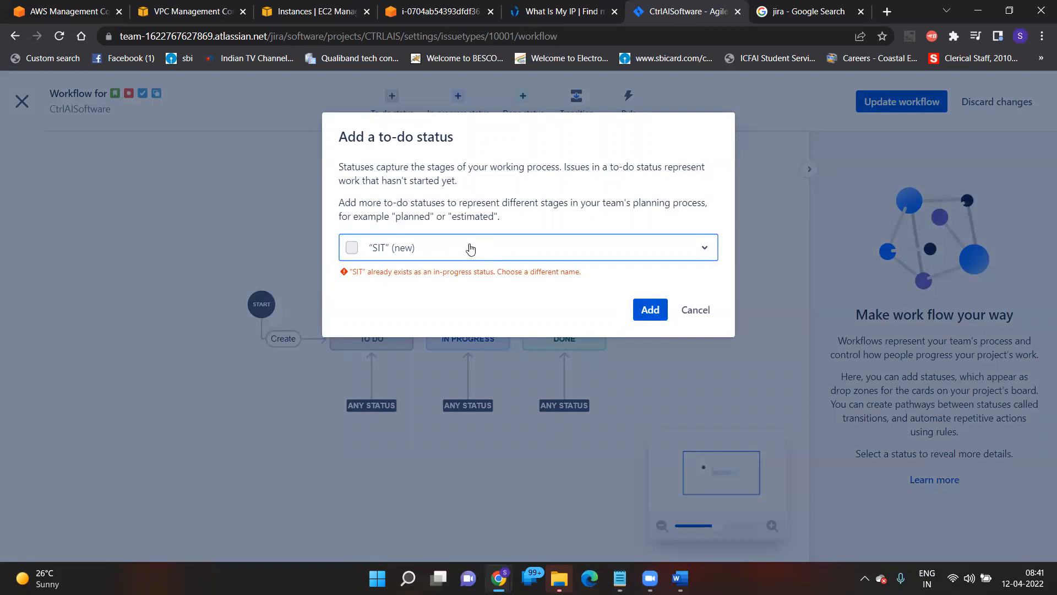
{"action": "left_click", "coordinate": [422, 248]}
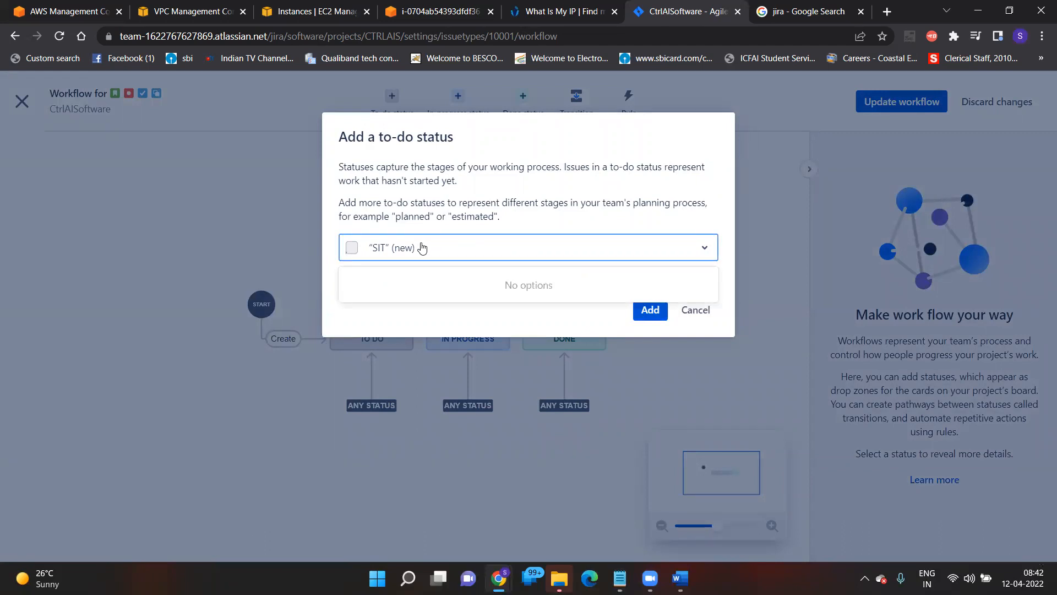
{"action": "left_click", "coordinate": [353, 249]}
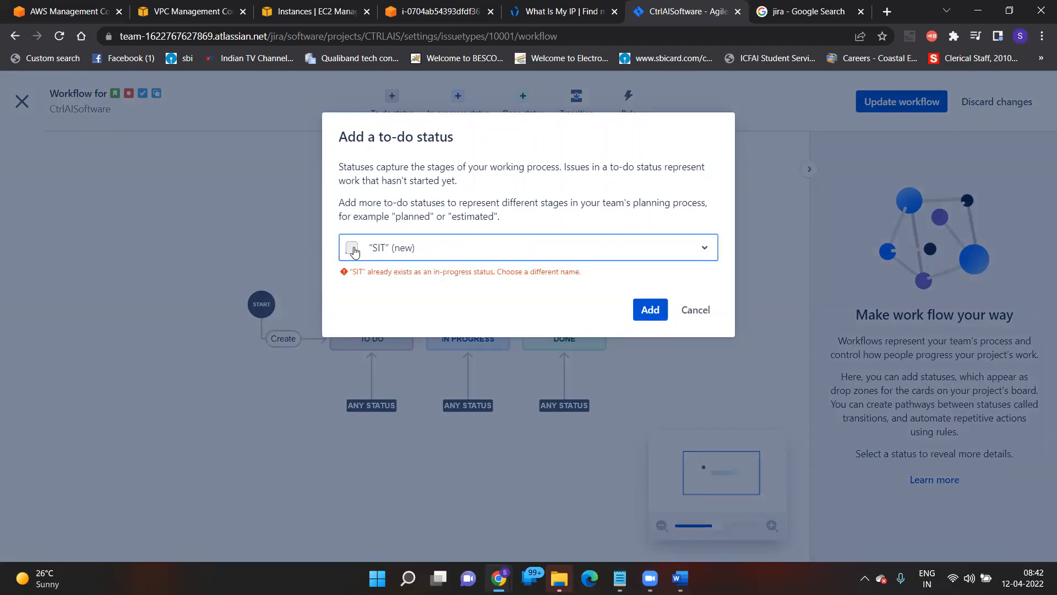
{"action": "left_click", "coordinate": [644, 307]}
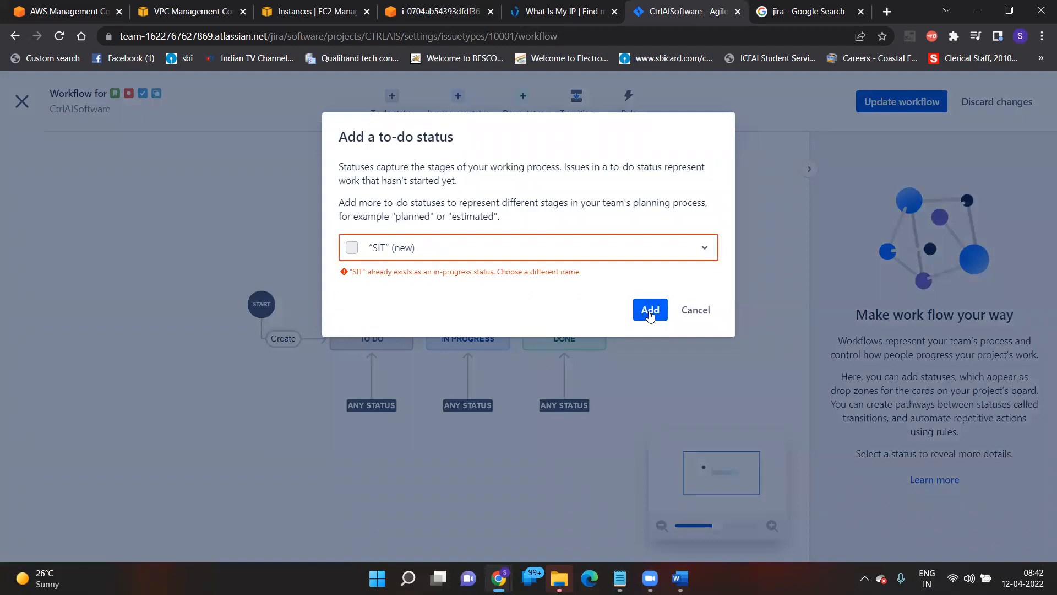
{"action": "left_click", "coordinate": [697, 312]}
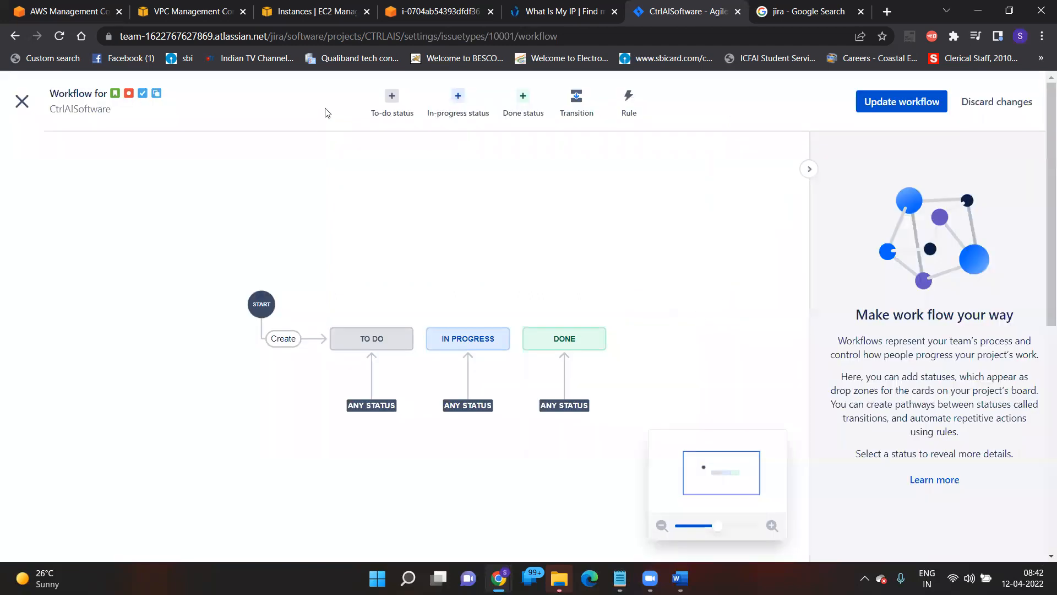
- Add a new to-do status named UAT to the CtrlAISoftware story workflow
{"action": "left_click", "coordinate": [391, 107]}
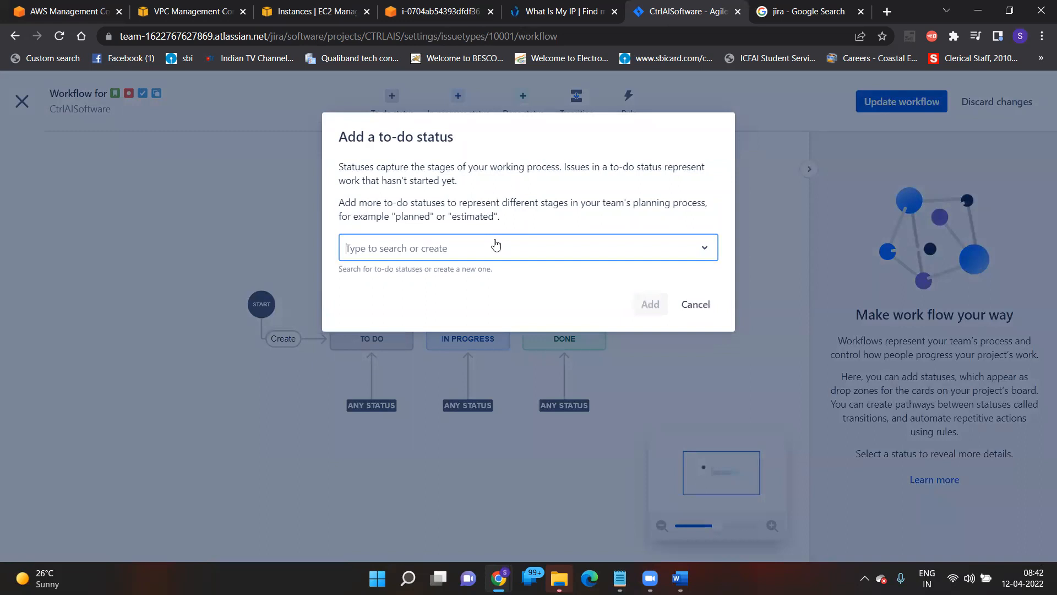
{"action": "type", "text": "UAT"}
{"action": "key", "text": "Return"}
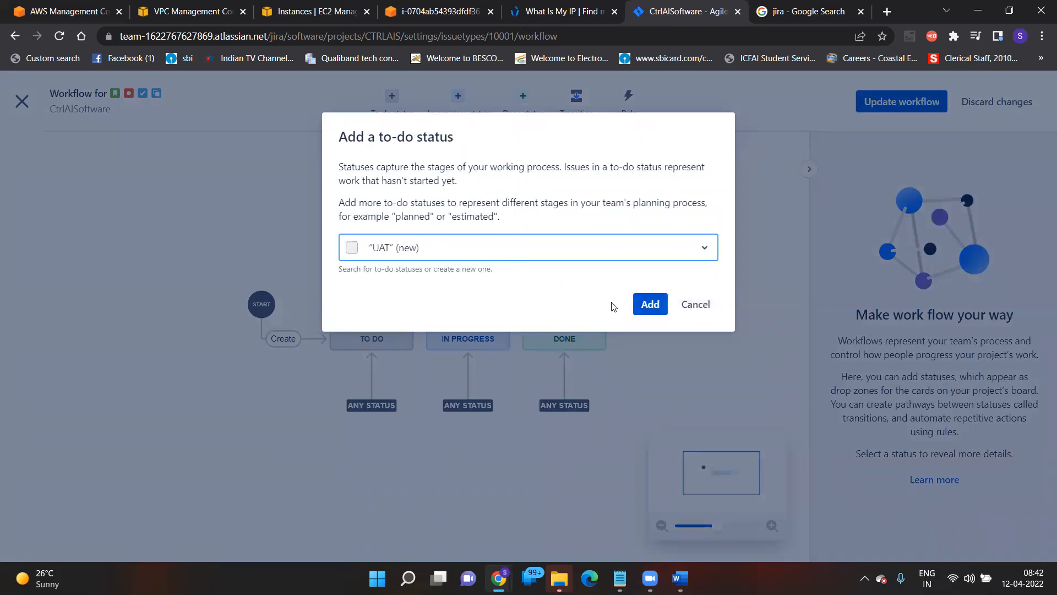
{"action": "left_click", "coordinate": [651, 304]}
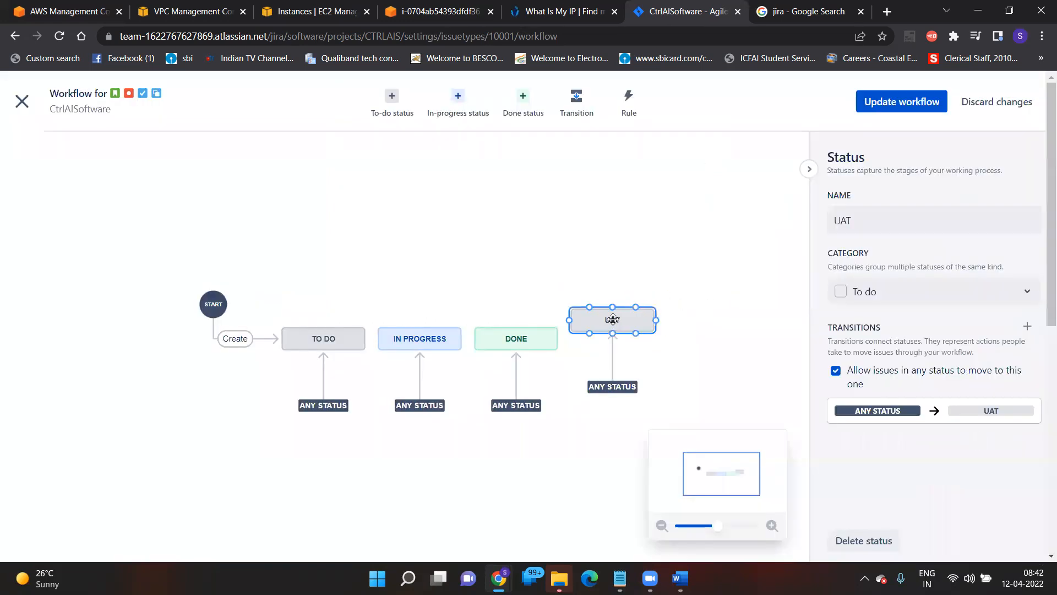
- Place the UAT status between In Progress and Done in line with the others, and update and close the workflow
{"action": "right_click", "coordinate": [500, 334]}
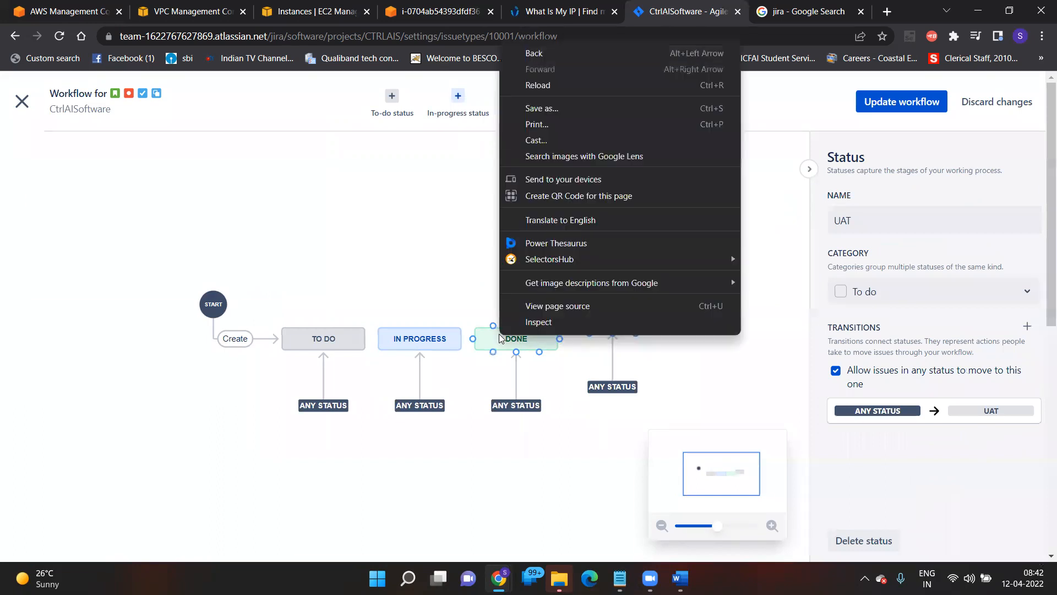
{"action": "left_click", "coordinate": [531, 342]}
{"action": "left_click_drag", "start_coordinate": [531, 342], "coordinate": [505, 338]}
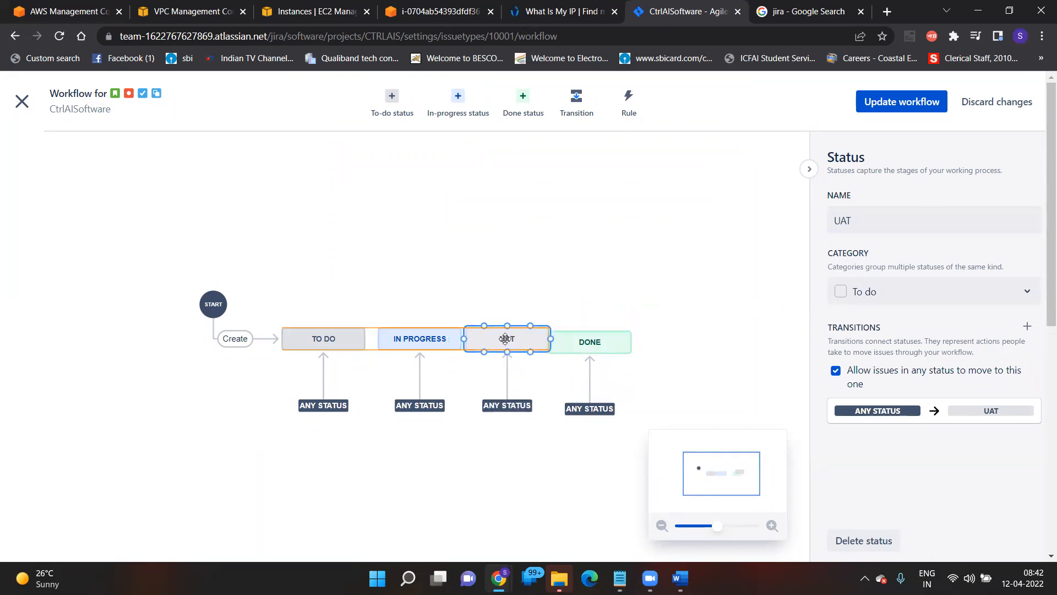
{"action": "left_click_drag", "start_coordinate": [607, 345], "coordinate": [609, 338]}
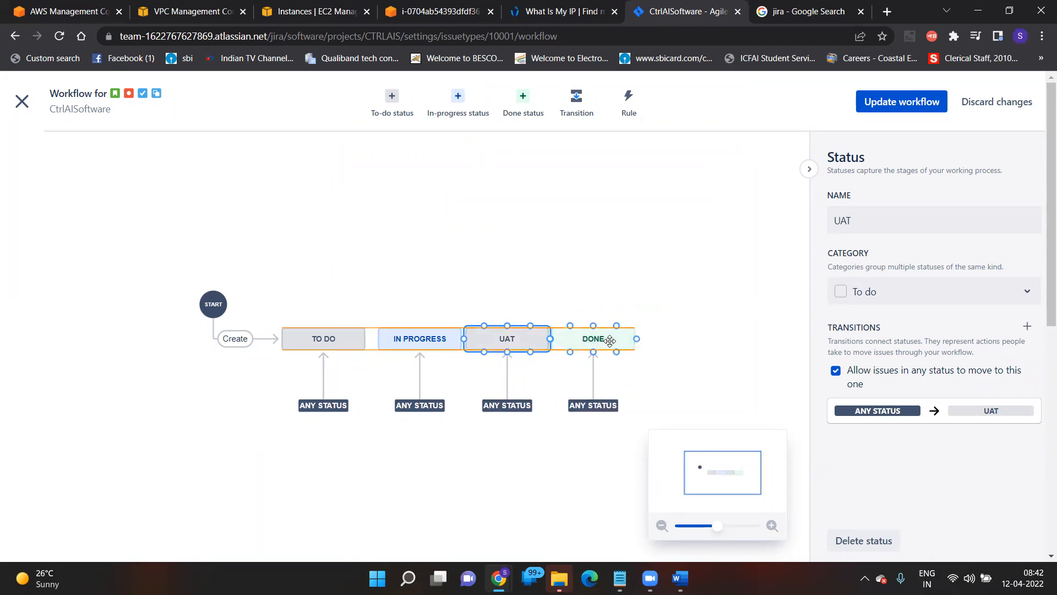
{"action": "left_click", "coordinate": [707, 350]}
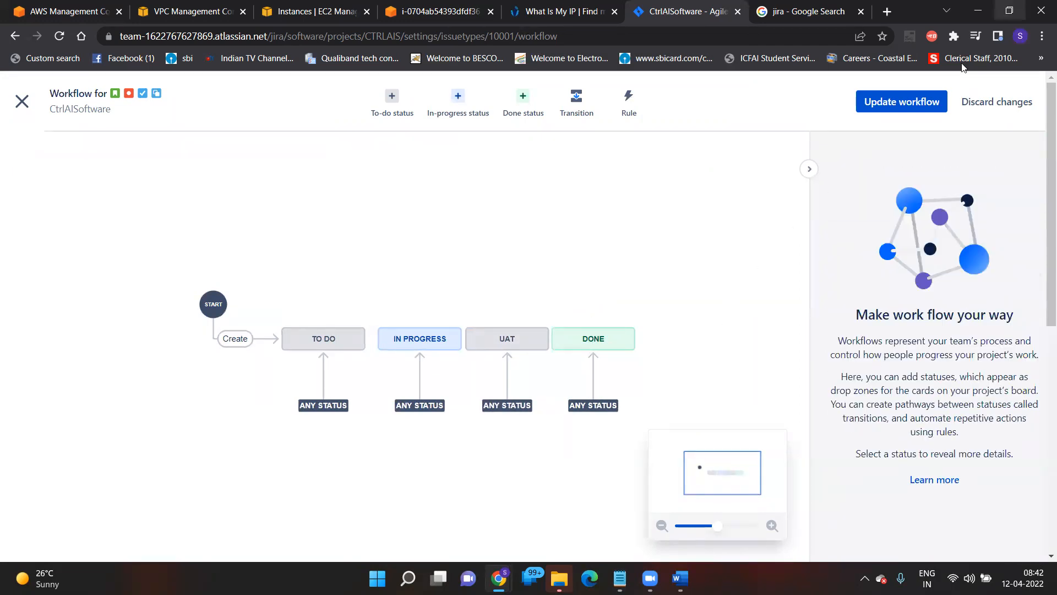
{"action": "left_click", "coordinate": [909, 103]}
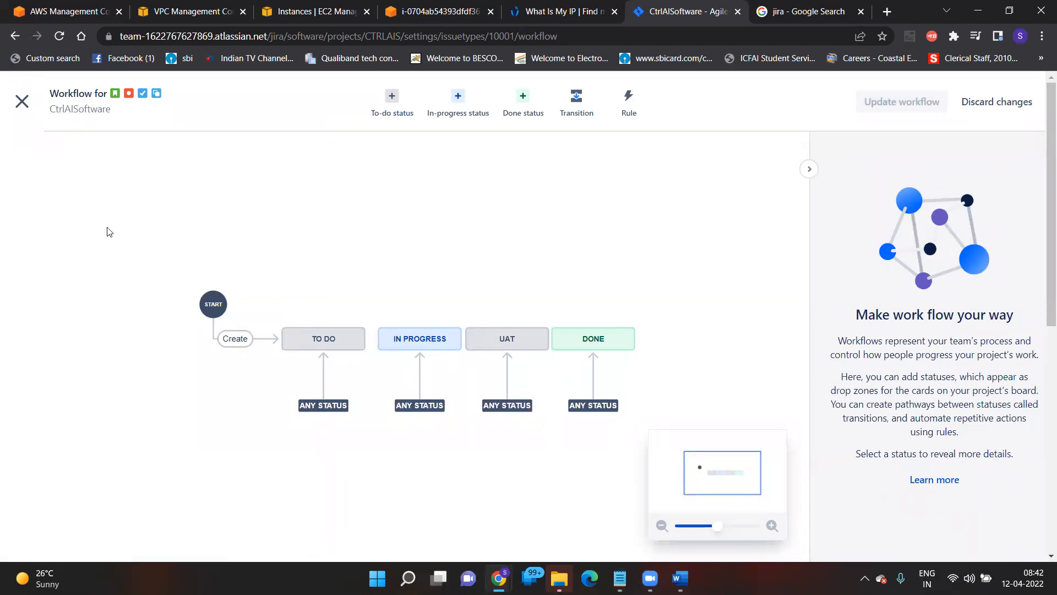
{"action": "left_click", "coordinate": [22, 101]}
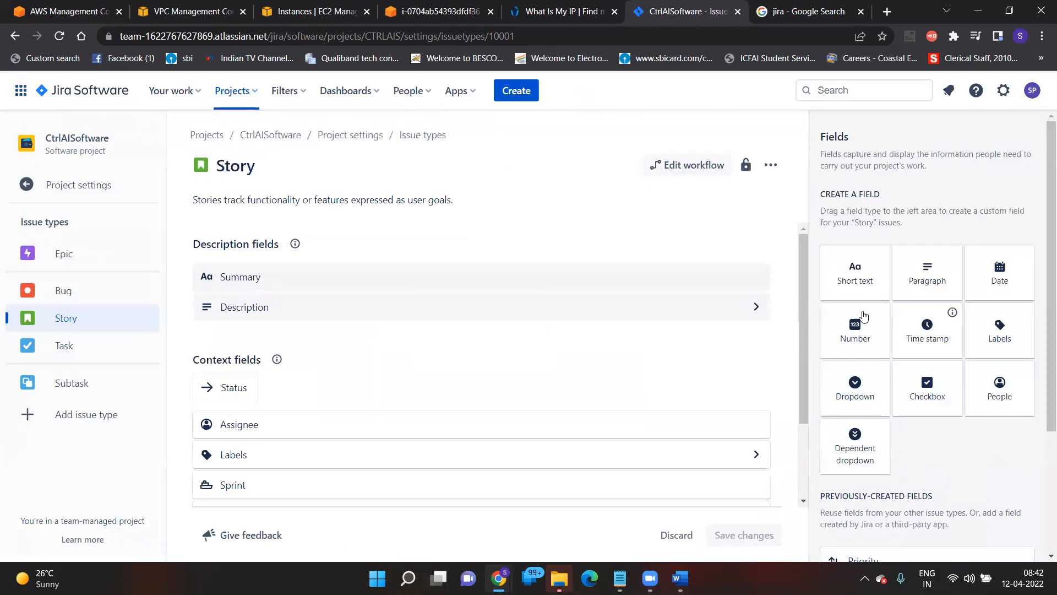
- Examine the description and context fields of the Bug issue type
{"action": "left_click", "coordinate": [53, 288]}
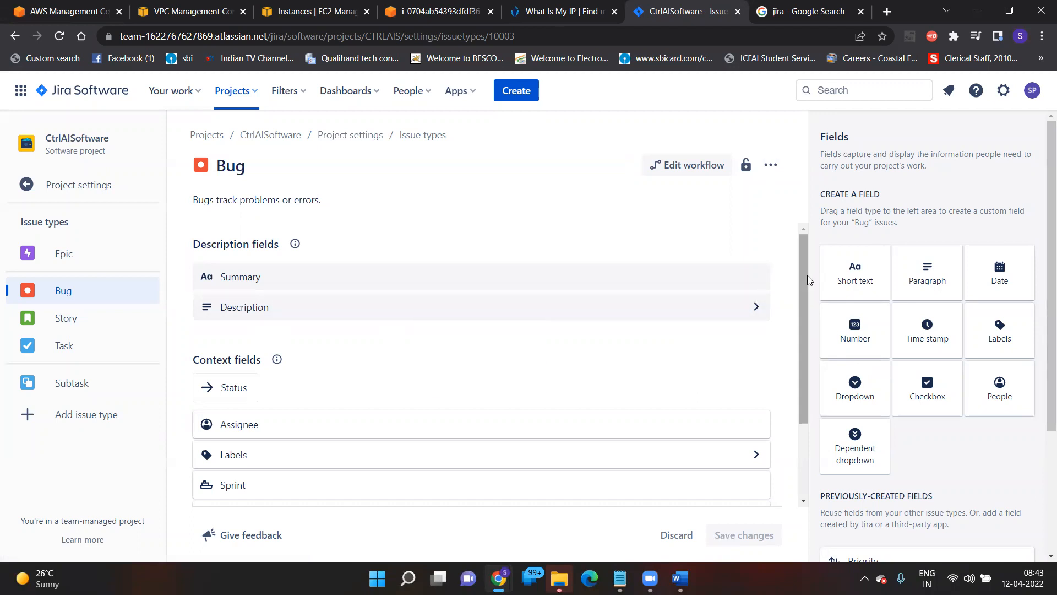
{"action": "left_click_drag", "start_coordinate": [805, 275], "coordinate": [806, 370]}
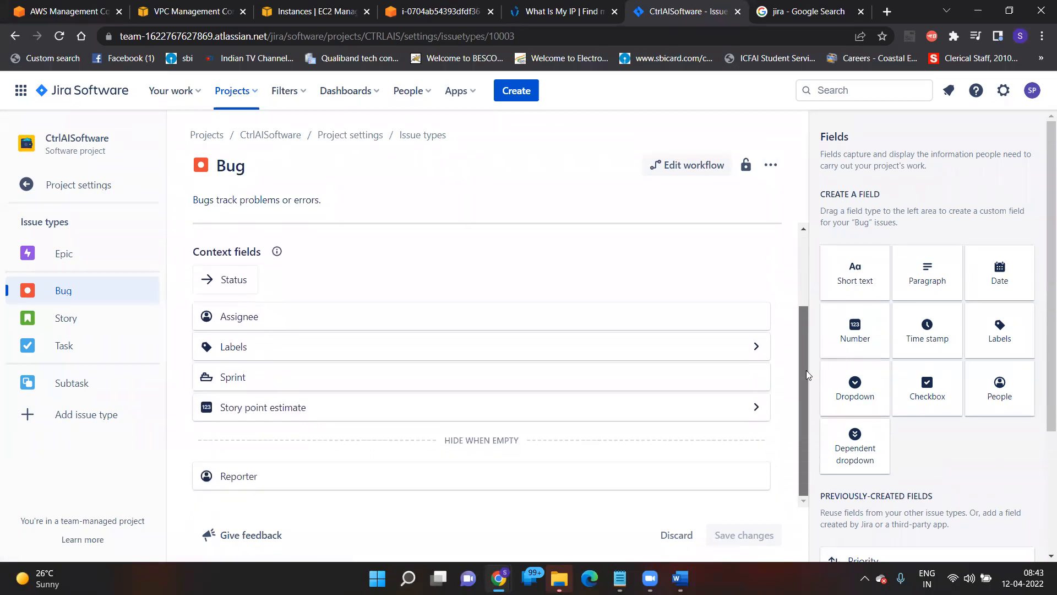
{"action": "left_click_drag", "start_coordinate": [805, 406], "coordinate": [755, 58]}
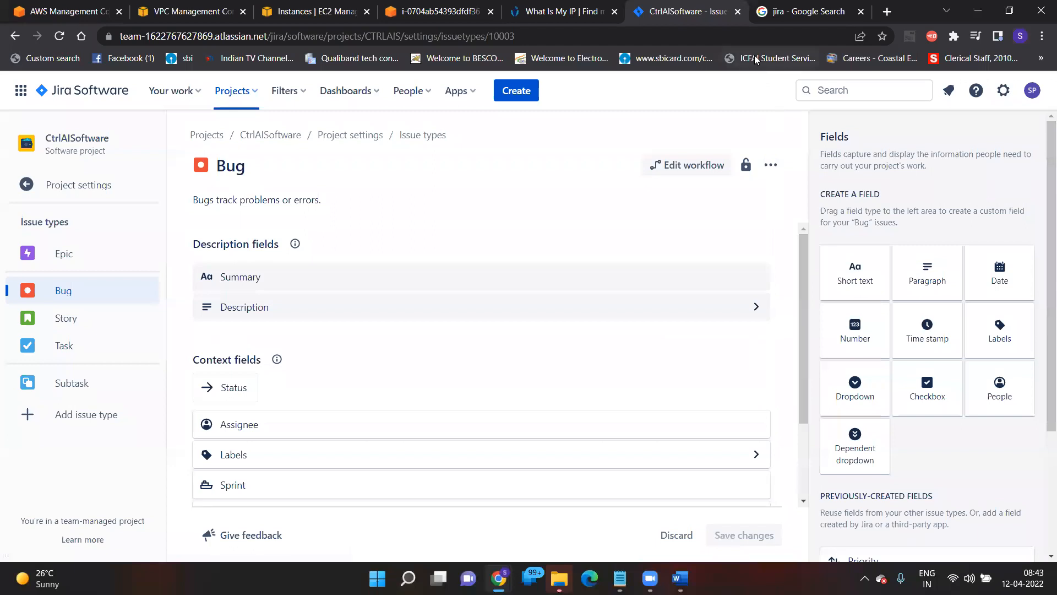
- Return to the project backlog and check the statuses available for the UIP Payment gate way login error bug
{"action": "left_click", "coordinate": [71, 185]}
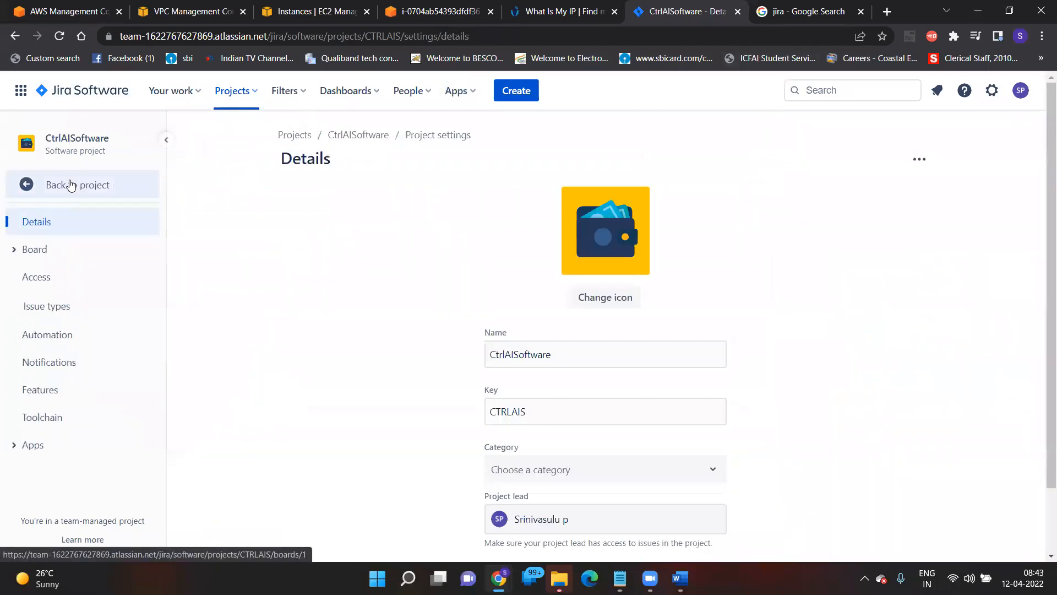
{"action": "left_click", "coordinate": [31, 190]}
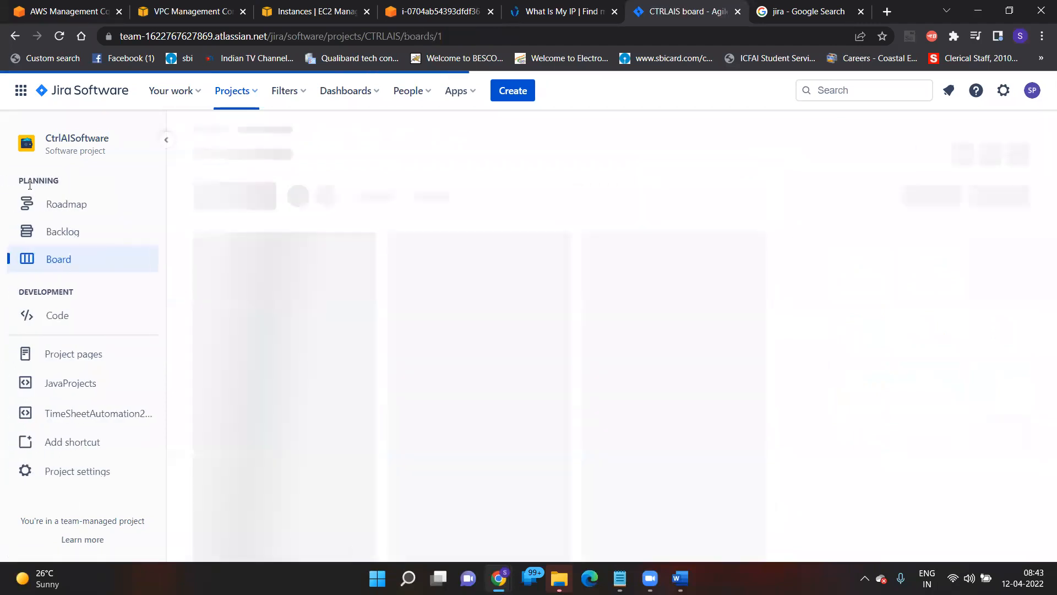
{"action": "left_click", "coordinate": [62, 232]}
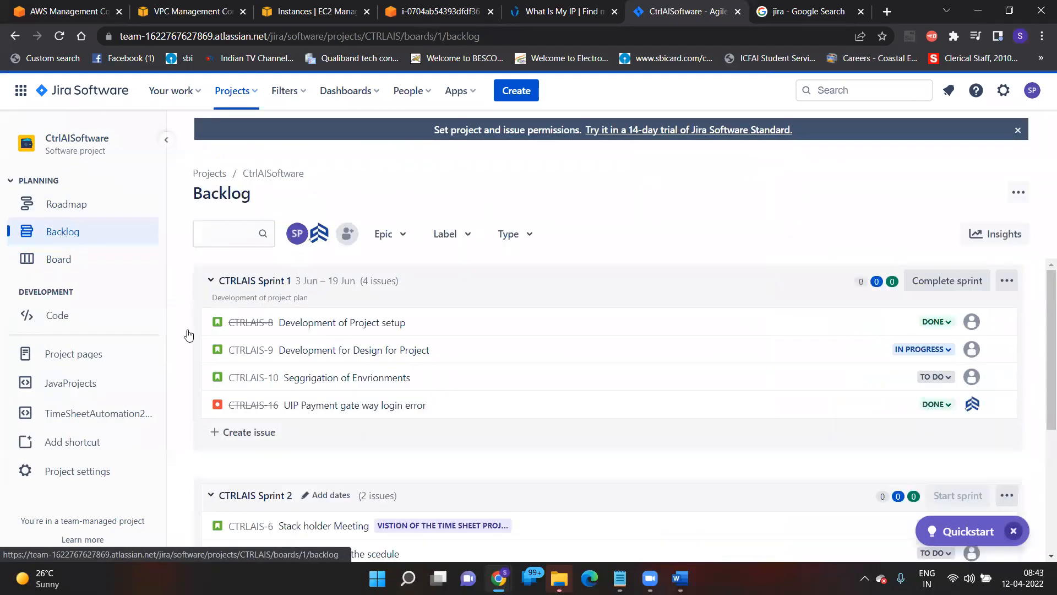
{"action": "left_click", "coordinate": [369, 410]}
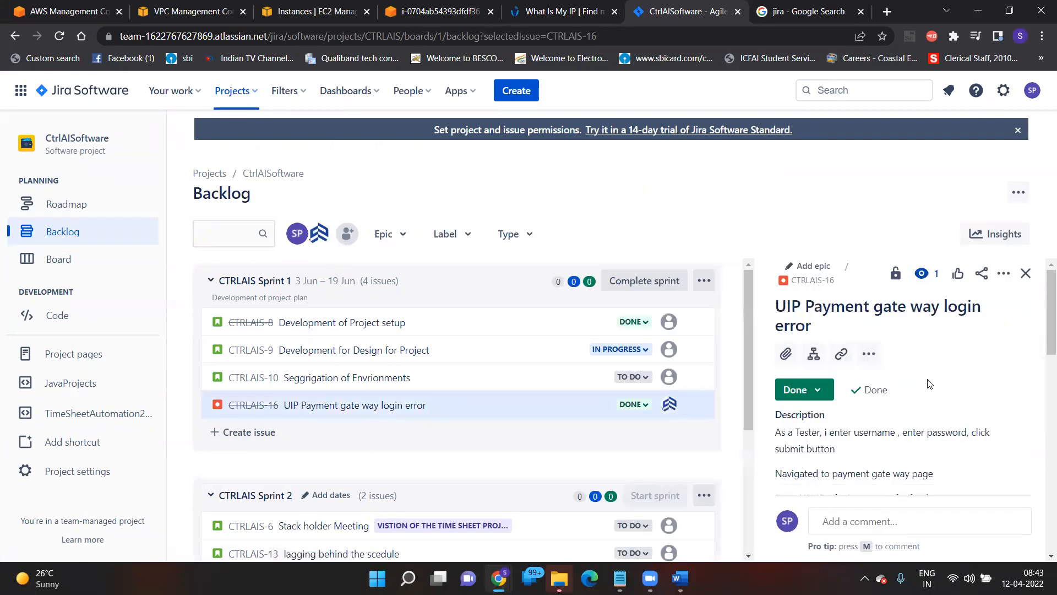
{"action": "left_click", "coordinate": [822, 395]}
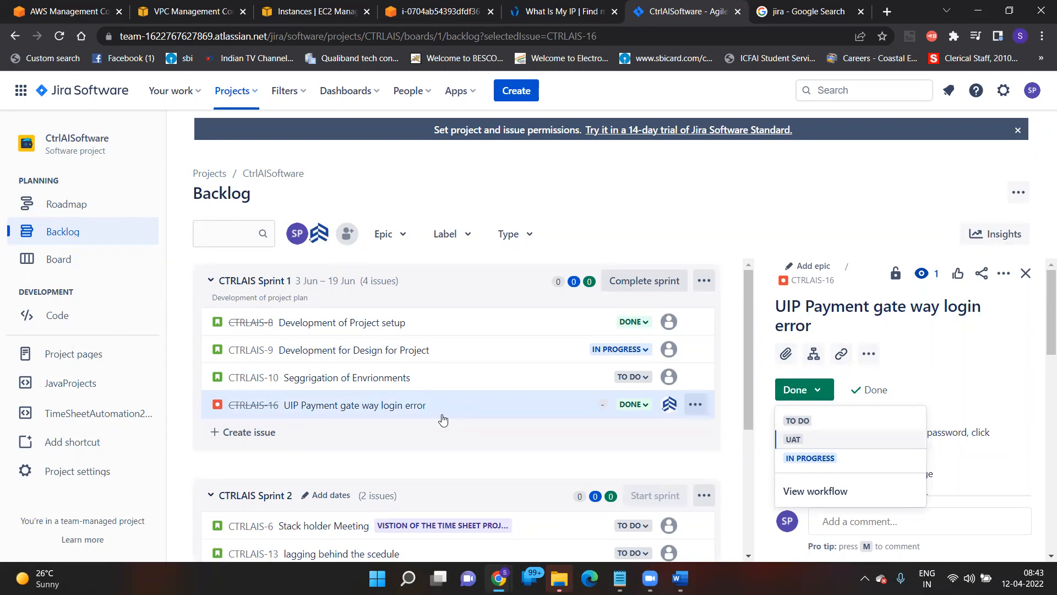
- Check the statuses available for the Seggrigation of Envrionments story
{"action": "left_click", "coordinate": [388, 379]}
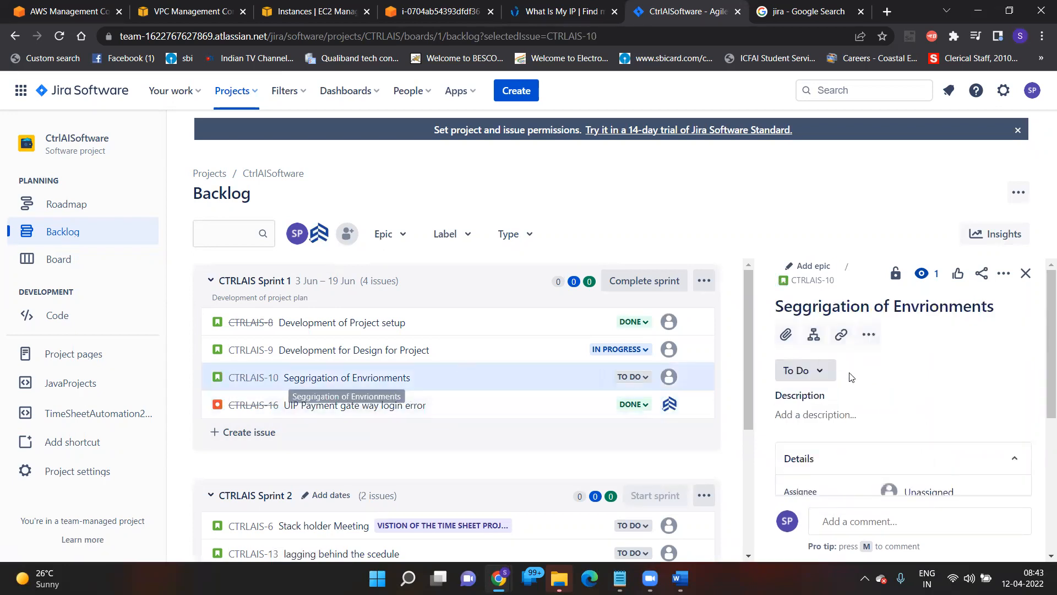
{"action": "left_click", "coordinate": [819, 371]}
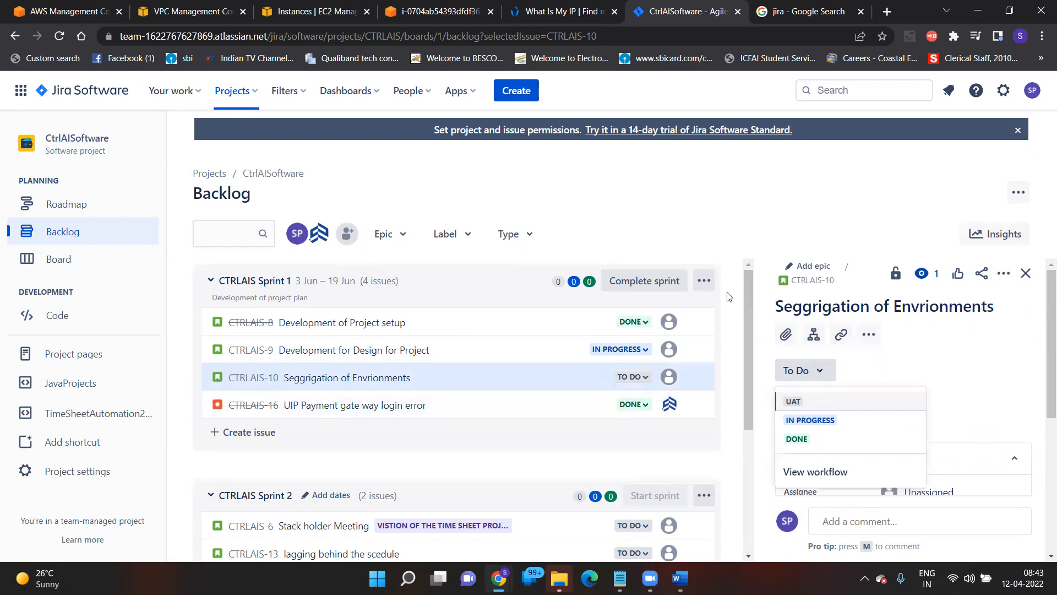
{"action": "left_click", "coordinate": [620, 203]}
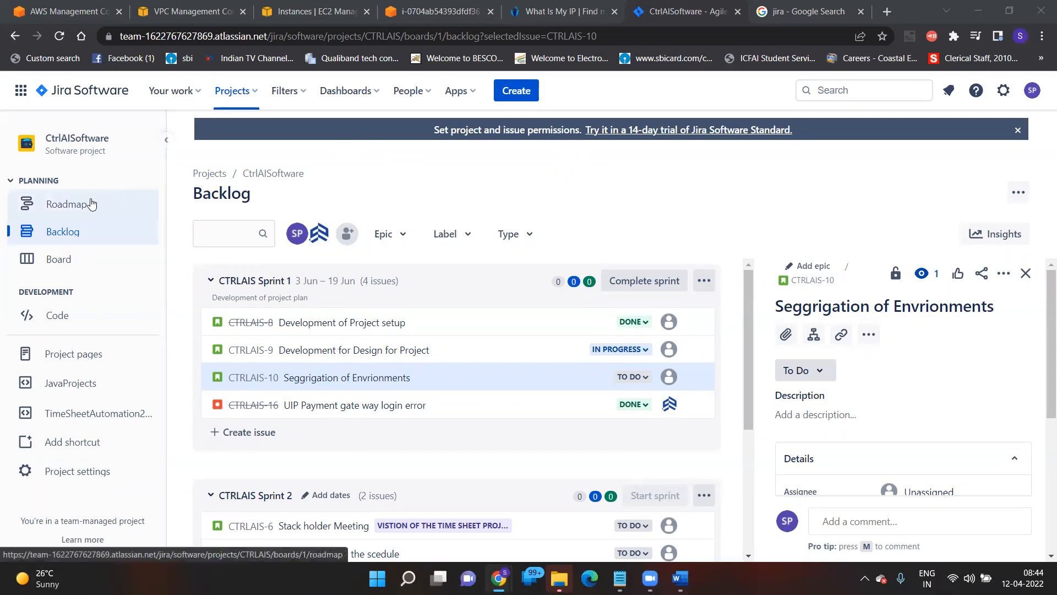
- From the project board, start creating an issue and review the issue types, keeping Bug
{"action": "left_click", "coordinate": [59, 260]}
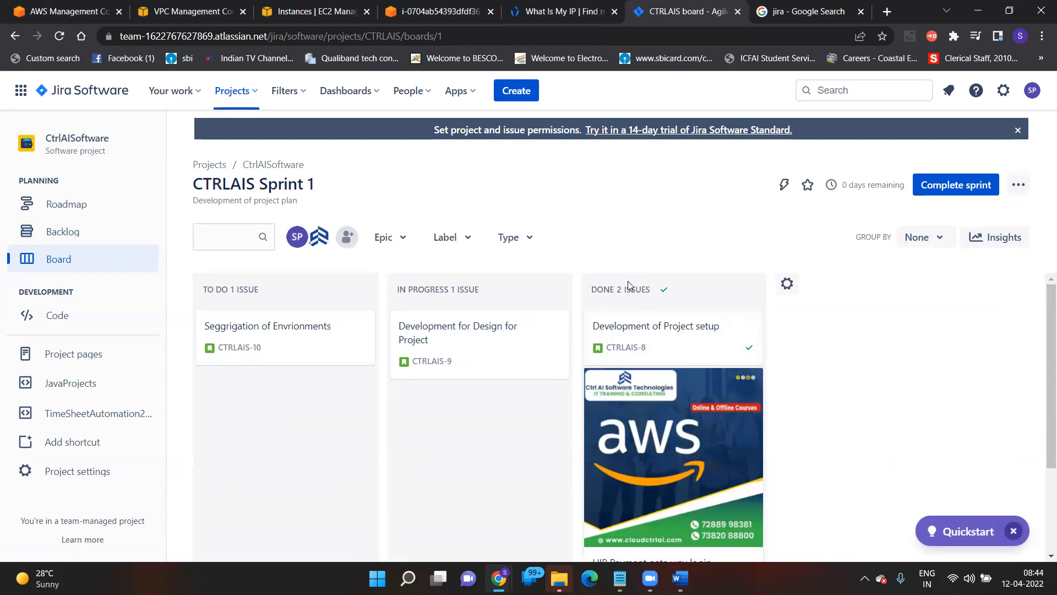
{"action": "left_click", "coordinate": [517, 91]}
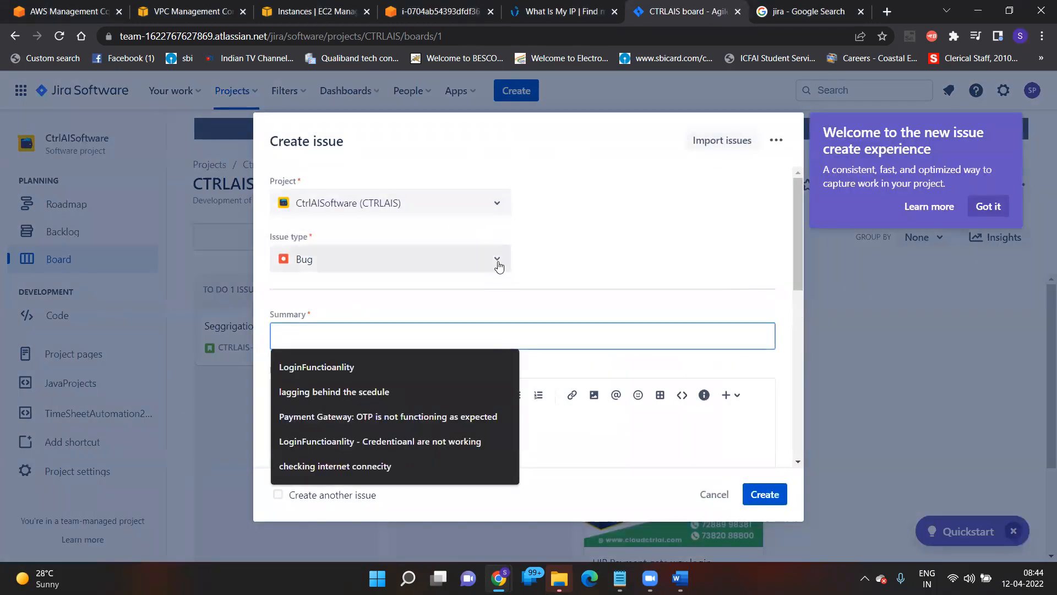
{"action": "left_click", "coordinate": [499, 265]}
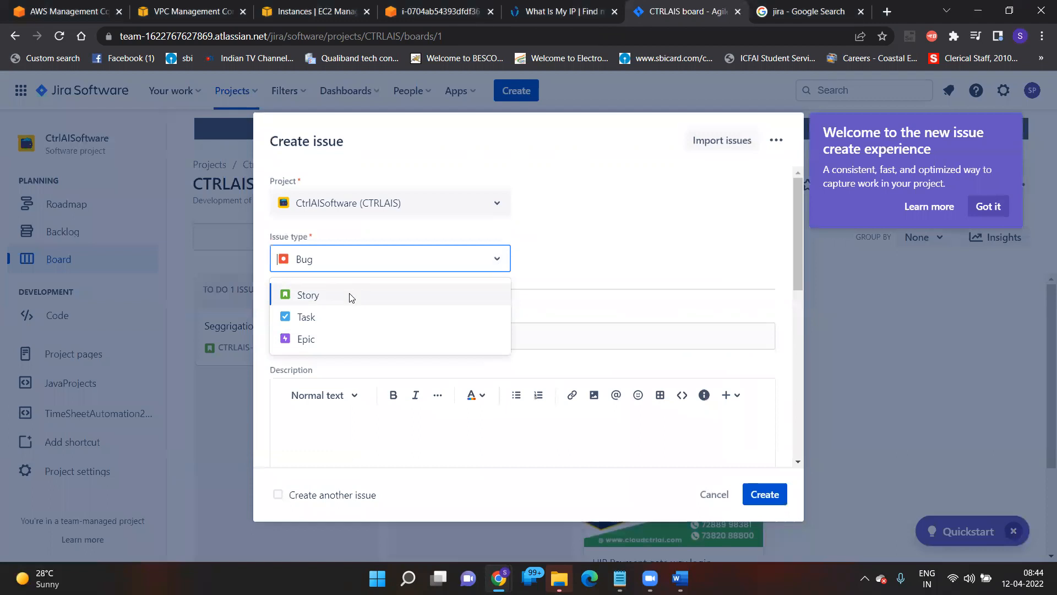
{"action": "left_click", "coordinate": [577, 265]}
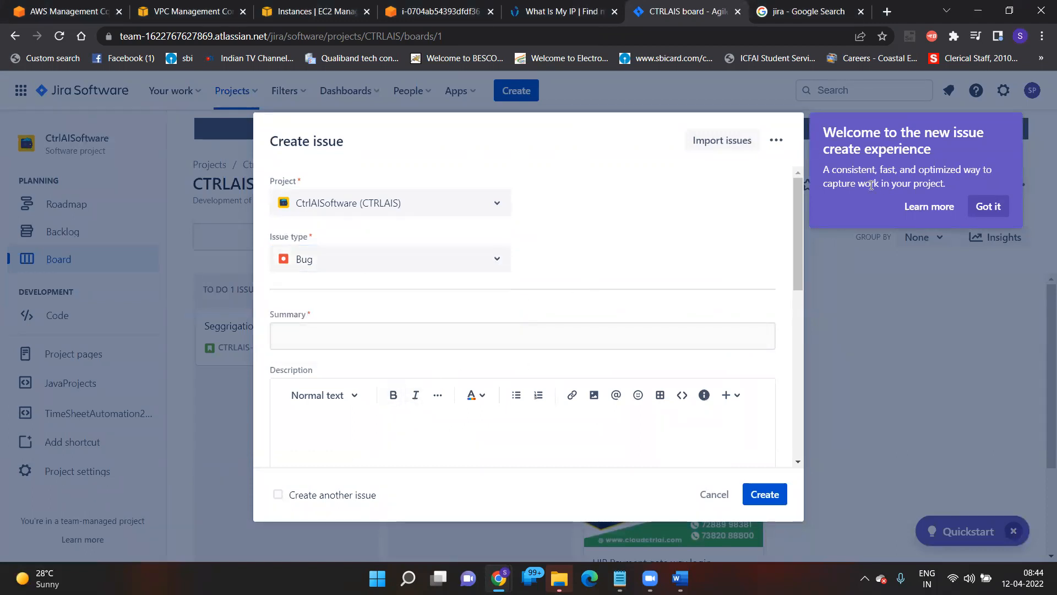
- Assign the new bug to CTRLAIS Sprint 1 and switch it to CTRLAIS Sprint 2
{"action": "left_click_drag", "start_coordinate": [801, 206], "coordinate": [810, 343]}
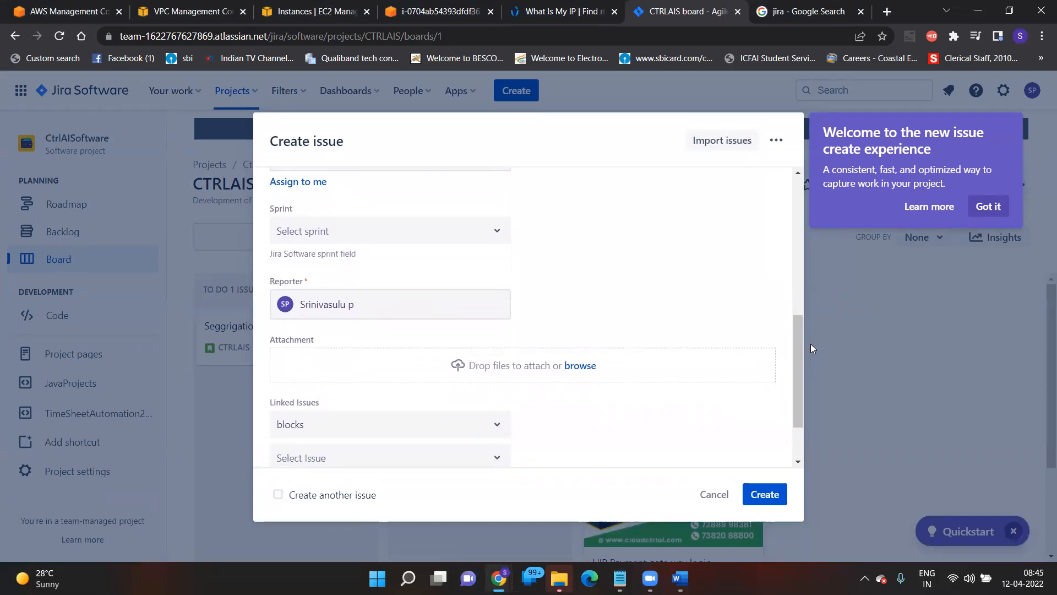
{"action": "left_click", "coordinate": [474, 236]}
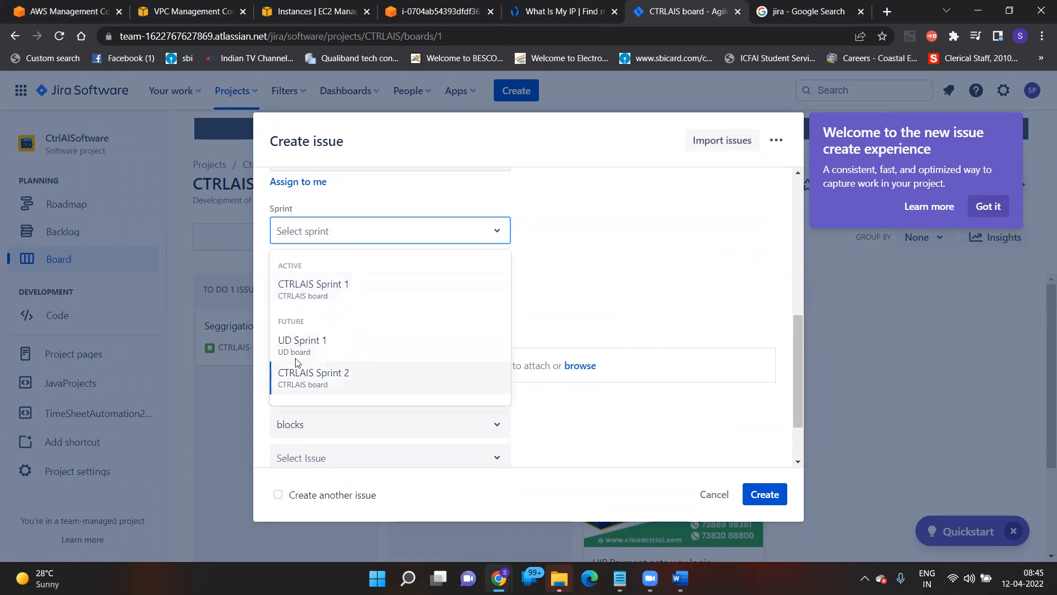
{"action": "left_click", "coordinate": [318, 287]}
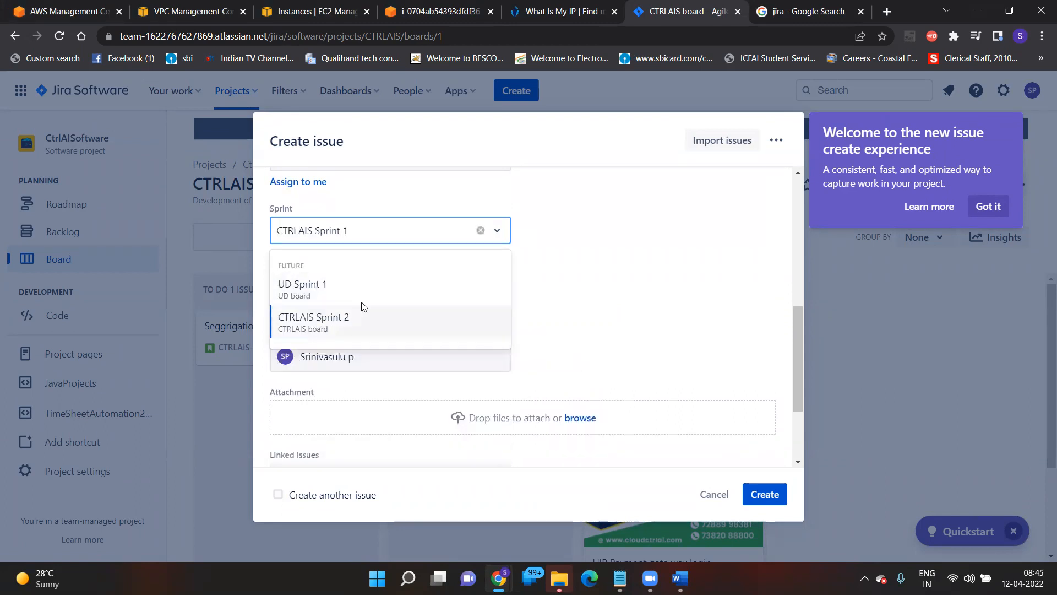
{"action": "left_click", "coordinate": [637, 286]}
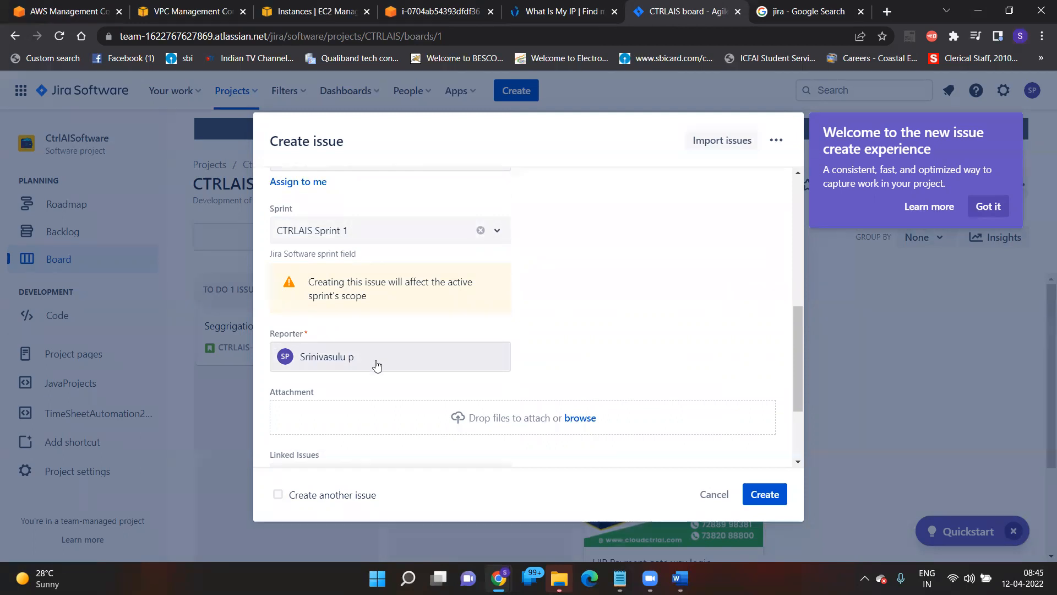
{"action": "left_click", "coordinate": [370, 239]}
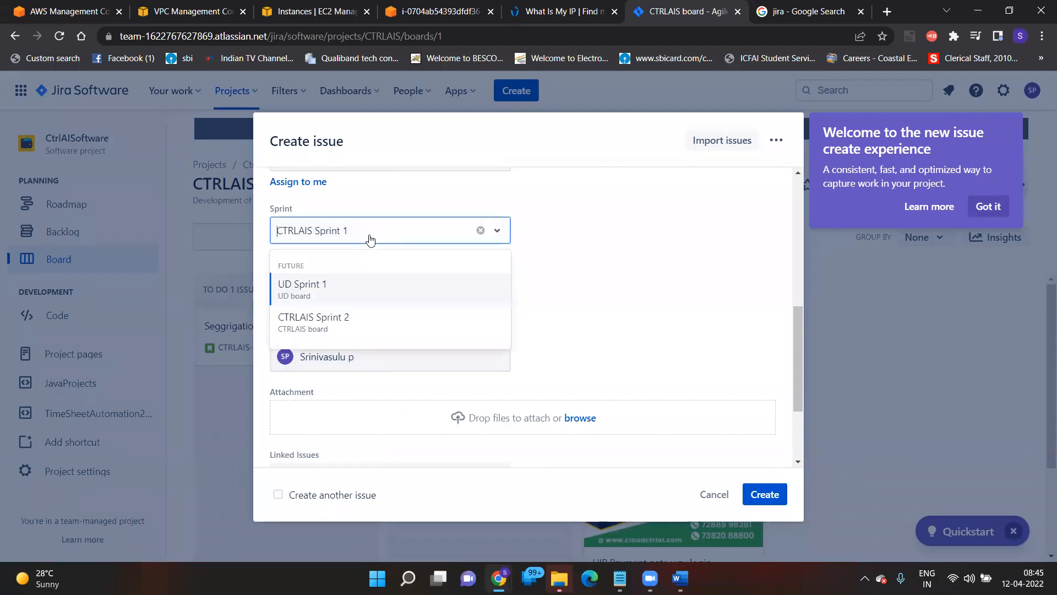
{"action": "left_click", "coordinate": [293, 327]}
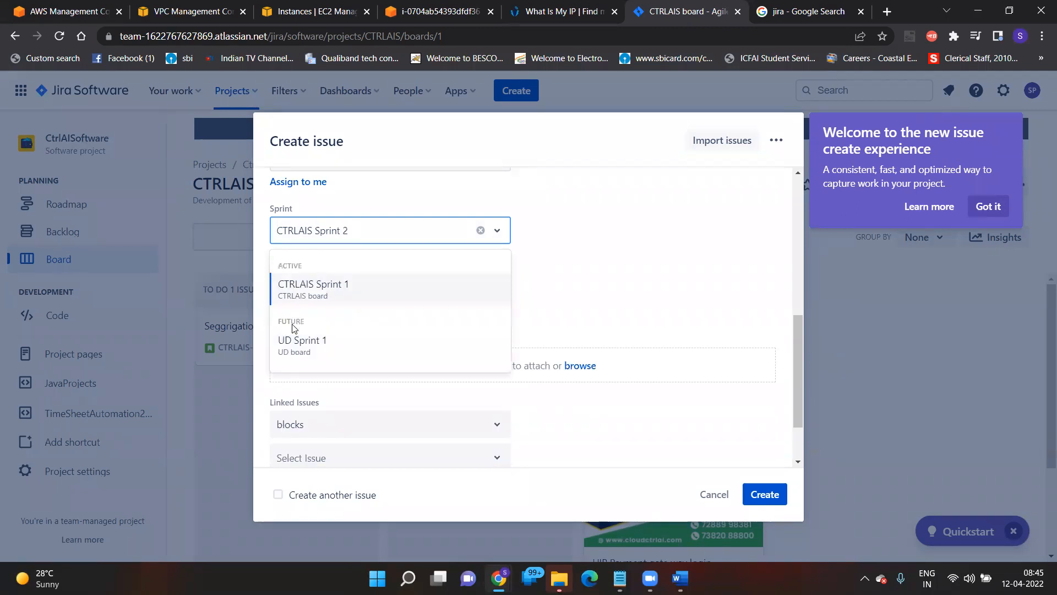
{"action": "left_click", "coordinate": [578, 263]}
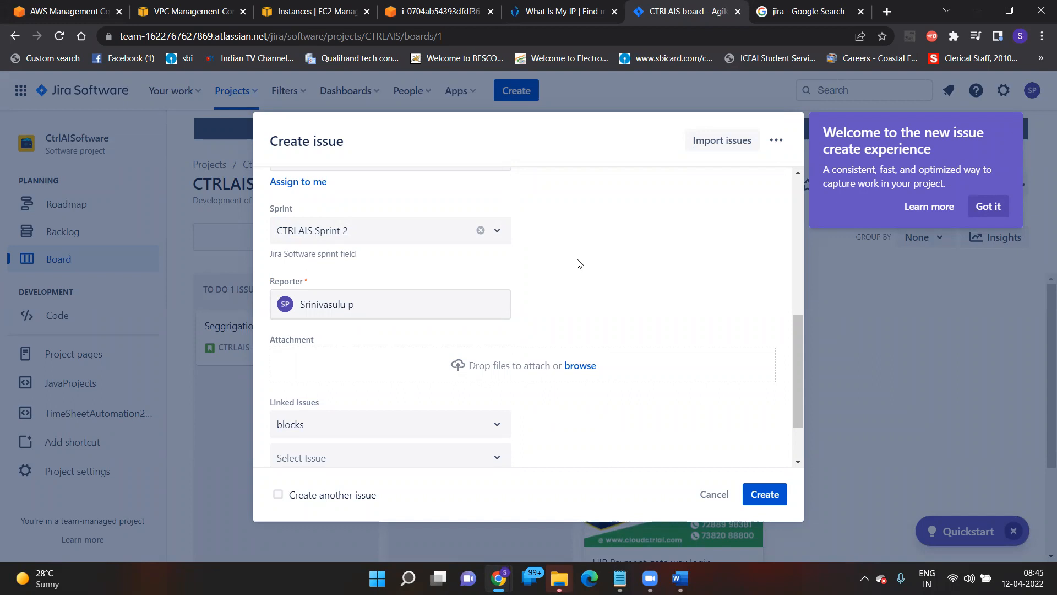
- Set the new bug's sprint to UD Sprint 1 and review the remaining issue fields
{"action": "left_click", "coordinate": [441, 238]}
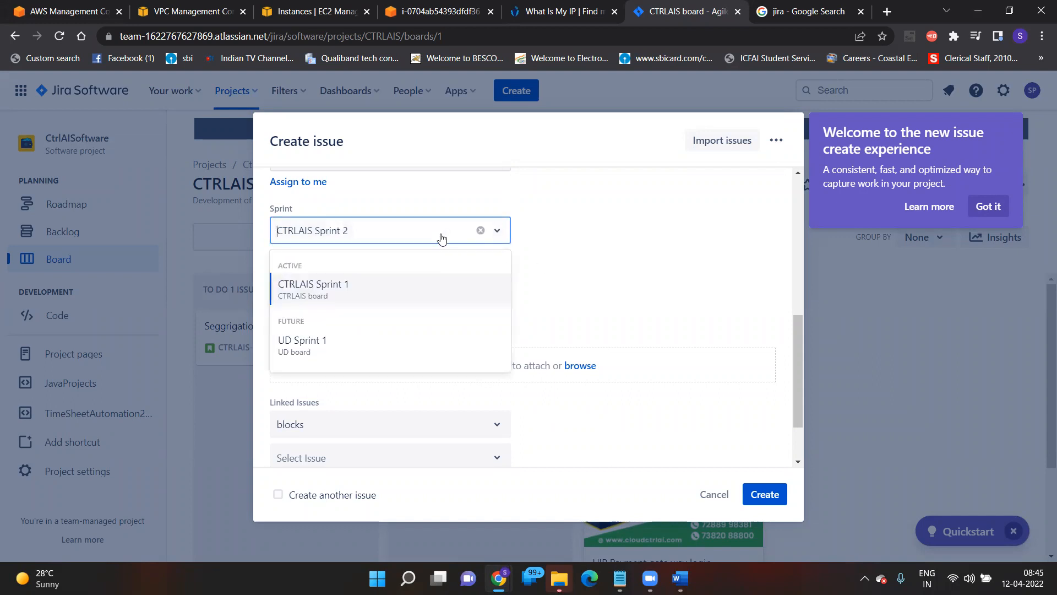
{"action": "left_click", "coordinate": [307, 347]}
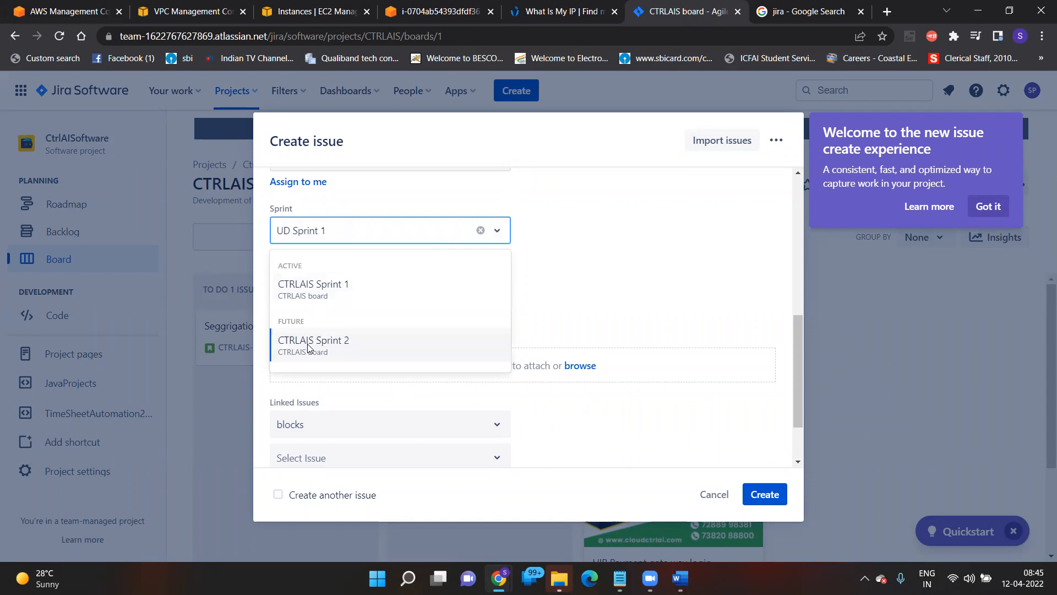
{"action": "left_click", "coordinate": [602, 290]}
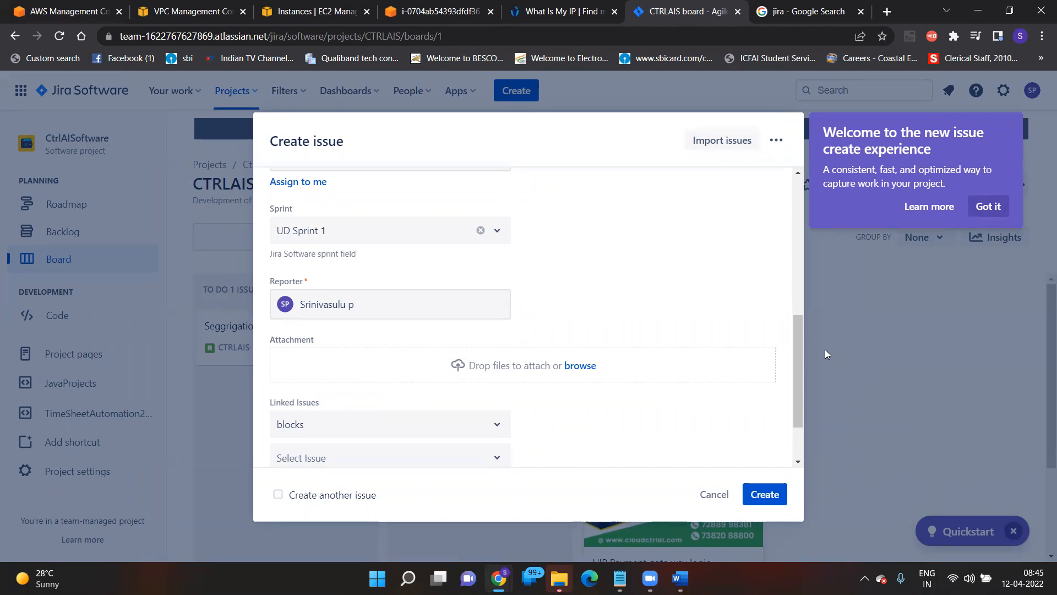
{"action": "left_click_drag", "start_coordinate": [797, 339], "coordinate": [802, 391]}
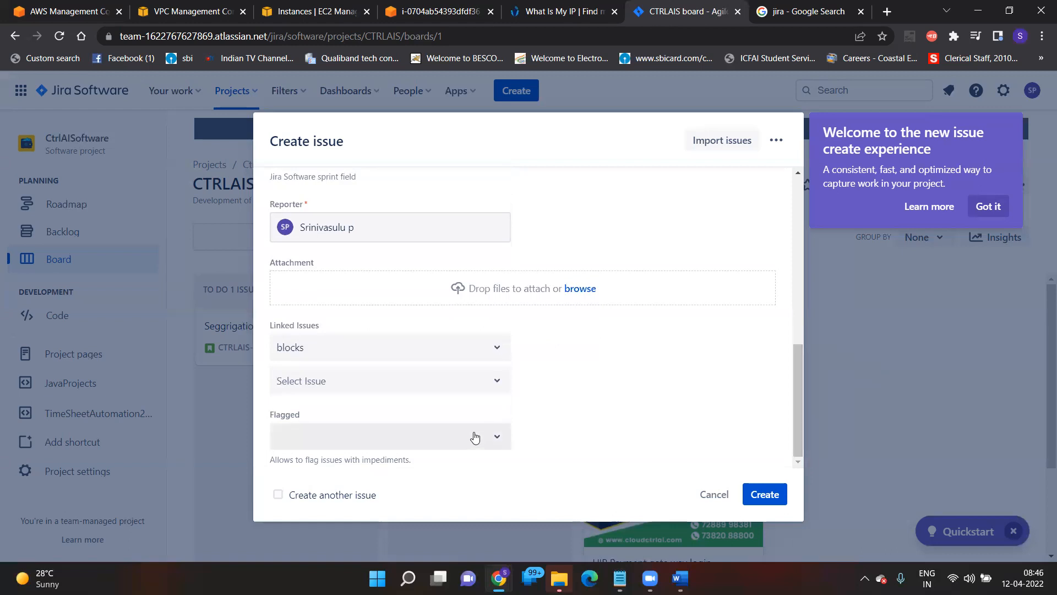
- Link the new bug to the UIP Payment gate way login error issue (CTRLAIS-16) using the relates to relationship
{"action": "left_click", "coordinate": [423, 357]}
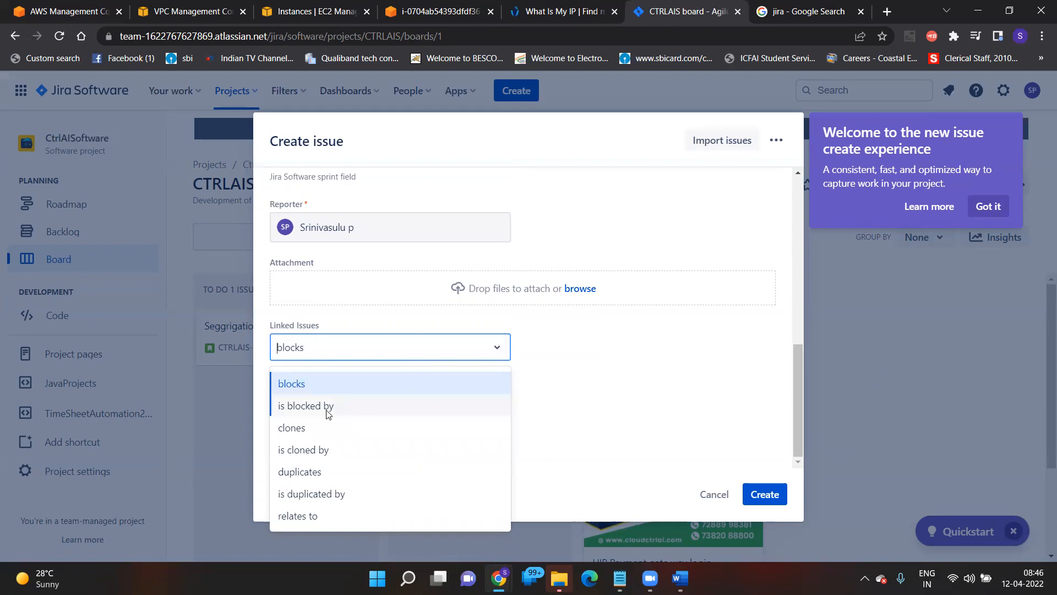
{"action": "left_click", "coordinate": [314, 518]}
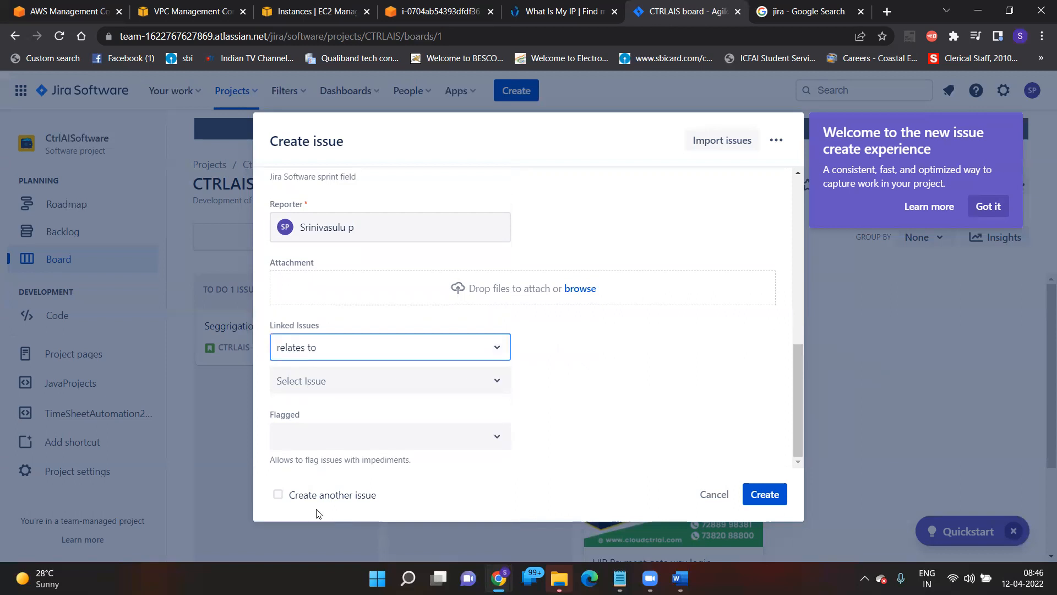
{"action": "left_click", "coordinate": [356, 389]}
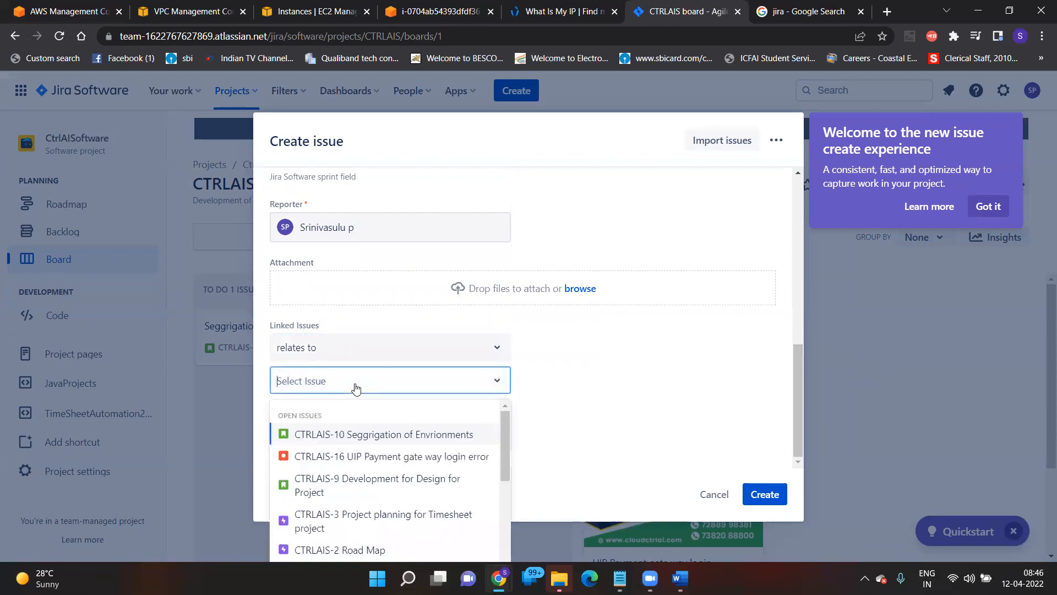
{"action": "left_click", "coordinate": [364, 458]}
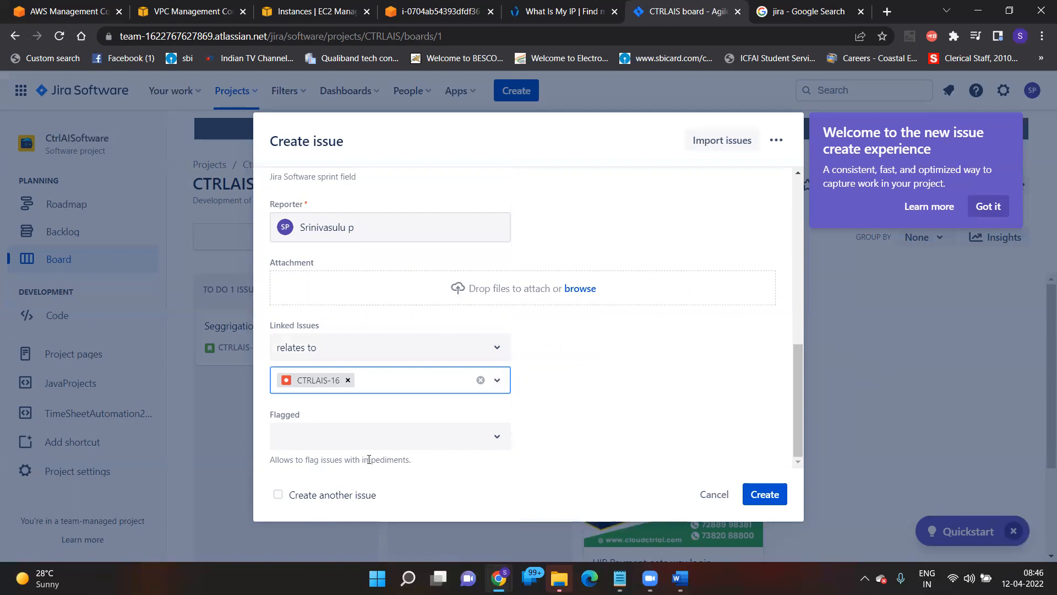
- Flag the new bug as an Impediment
{"action": "left_click", "coordinate": [452, 445]}
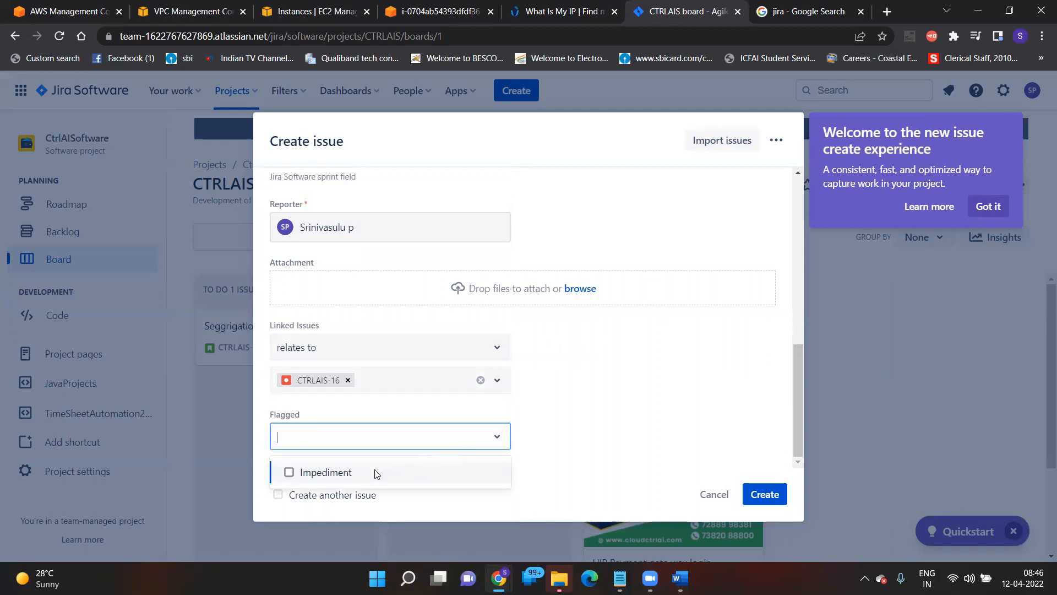
{"action": "left_click", "coordinate": [338, 474]}
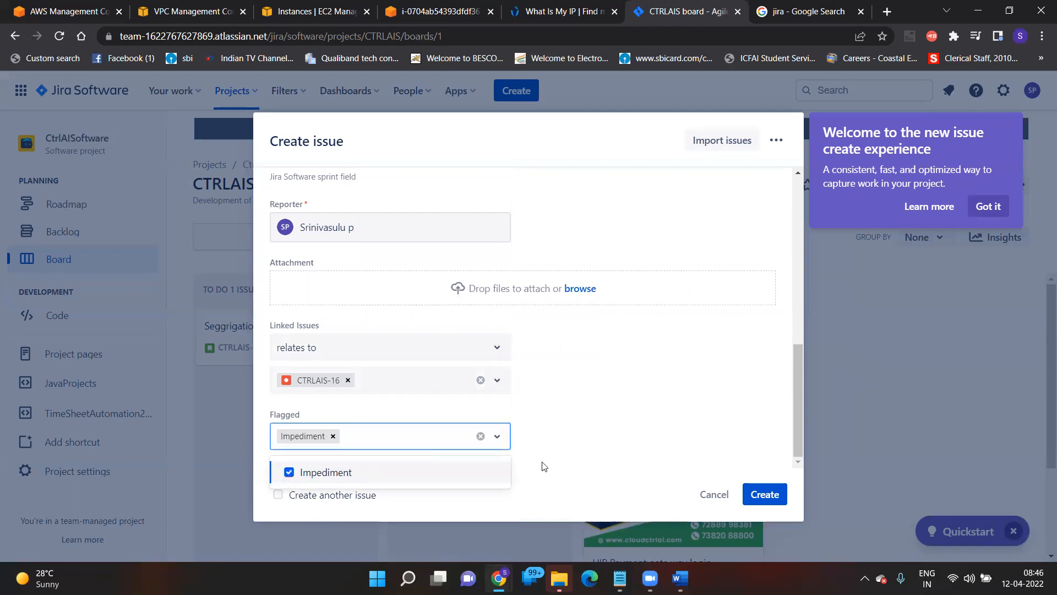
{"action": "left_click", "coordinate": [590, 441]}
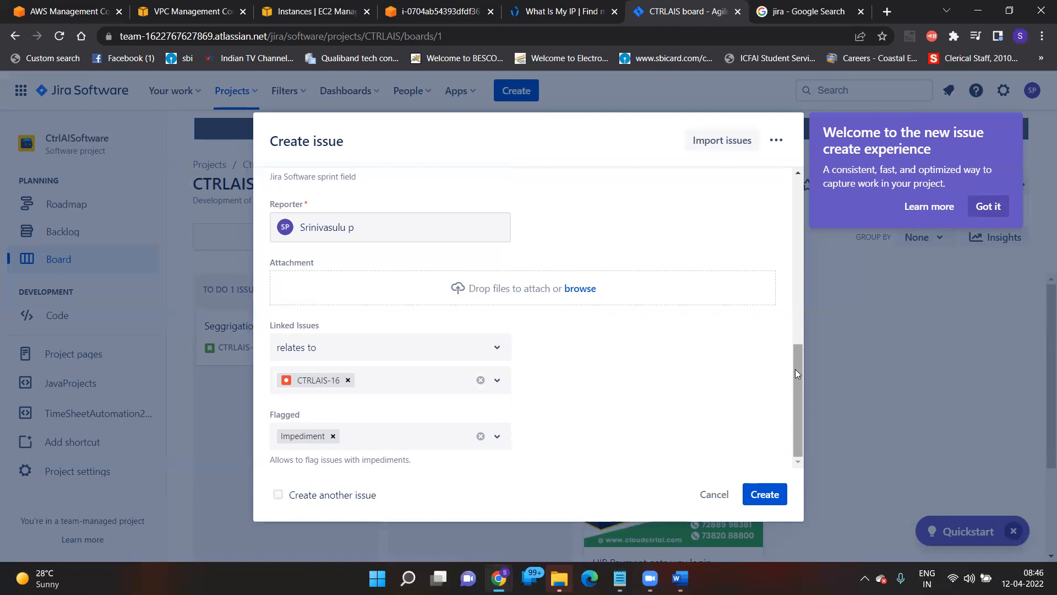
- Review the bug form from its flag setting back to the summary, and discard the unsaved issue
{"action": "scroll", "coordinate": [790, 360], "scroll_direction": "up", "scroll_amount": 3}
{"action": "scroll", "coordinate": [766, 216], "scroll_direction": "up", "scroll_amount": 5}
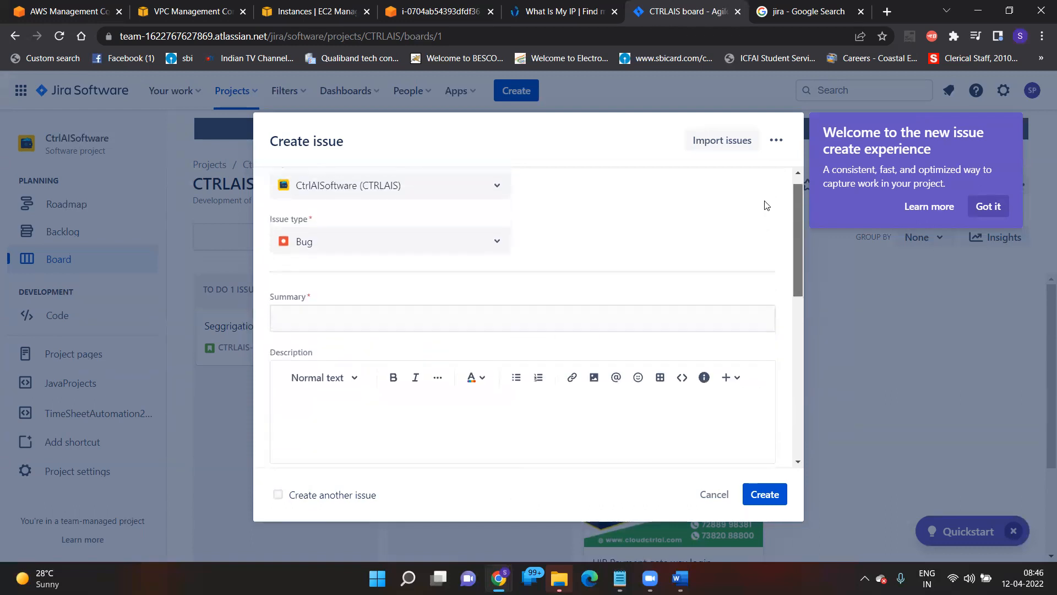
{"action": "scroll", "coordinate": [766, 216], "scroll_direction": "down", "scroll_amount": 10}
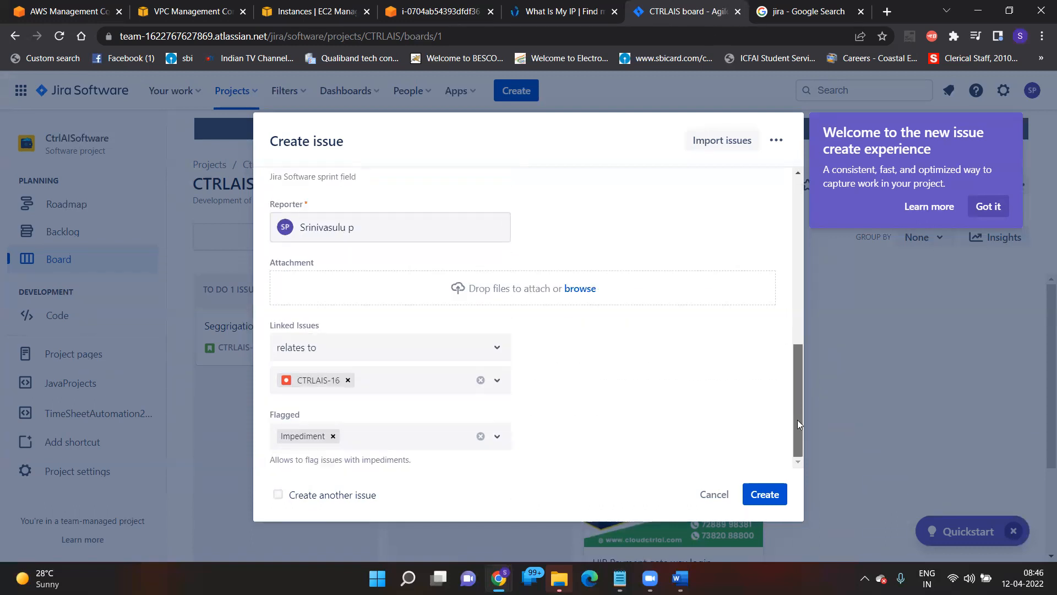
{"action": "left_click_drag", "start_coordinate": [799, 416], "coordinate": [815, 221]}
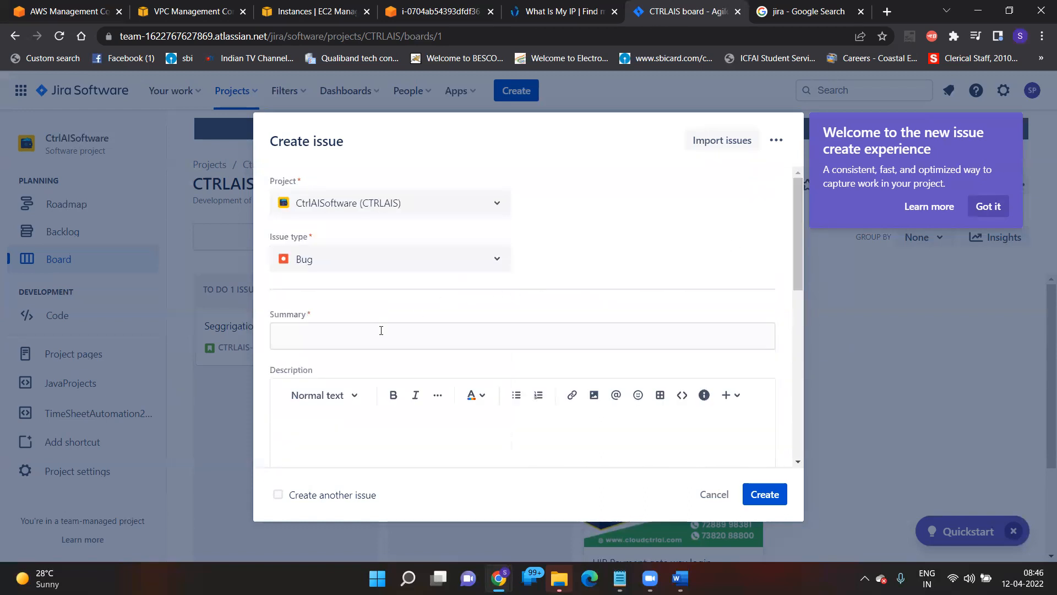
{"action": "left_click", "coordinate": [359, 333]}
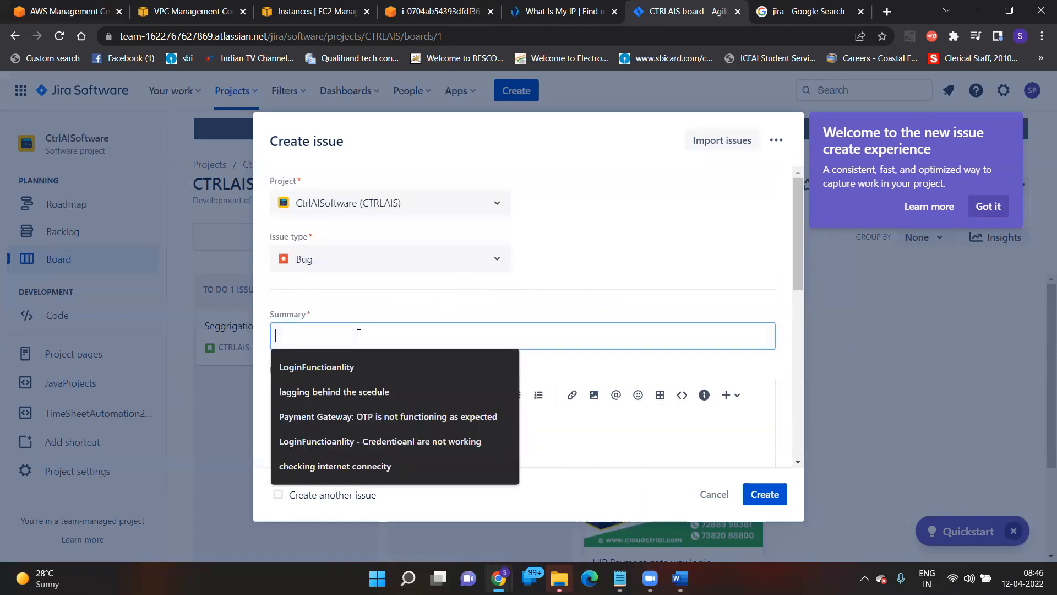
{"action": "left_click", "coordinate": [549, 433]}
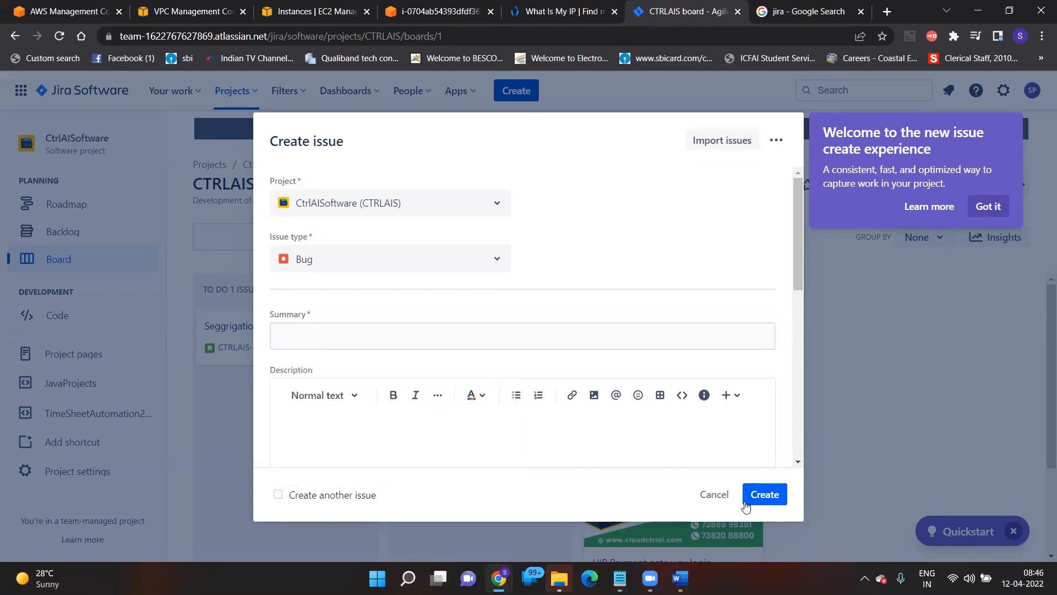
{"action": "left_click", "coordinate": [711, 497]}
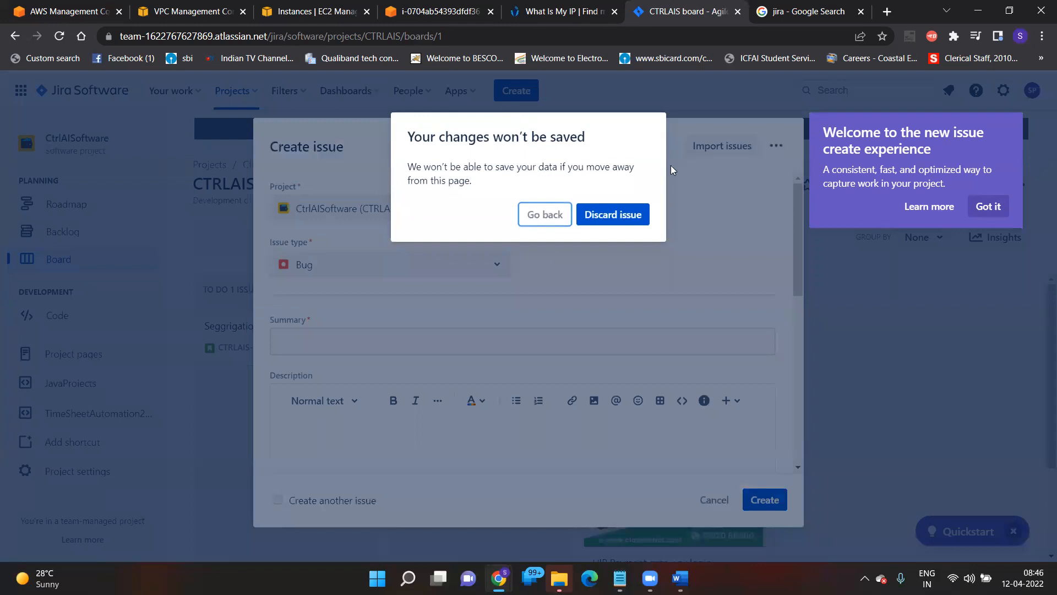
{"action": "left_click", "coordinate": [644, 210]}
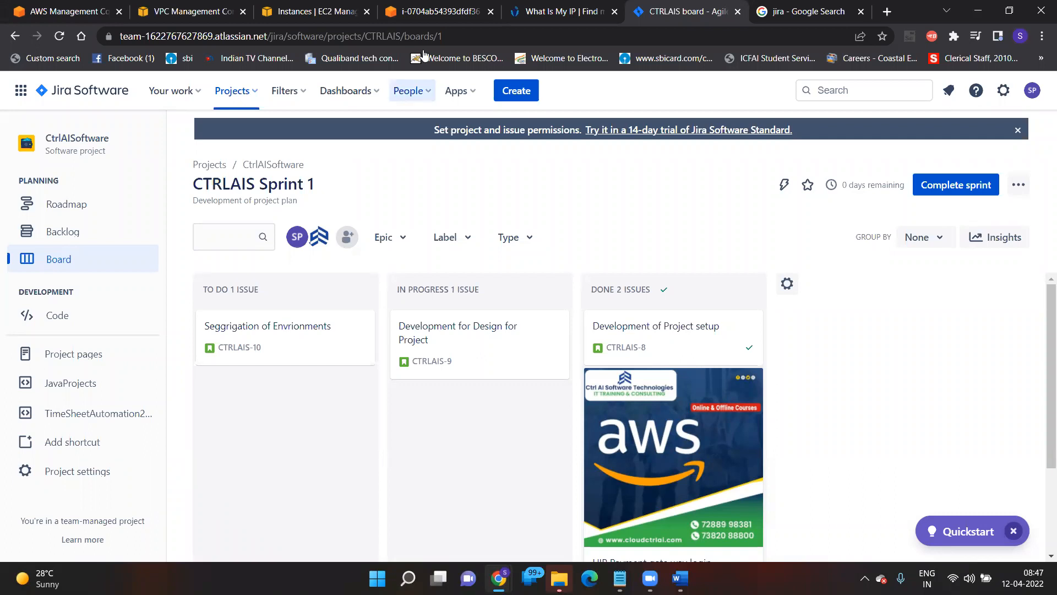
- Reopen the issue creation form from the board and close it without creating an issue
{"action": "left_click", "coordinate": [518, 92]}
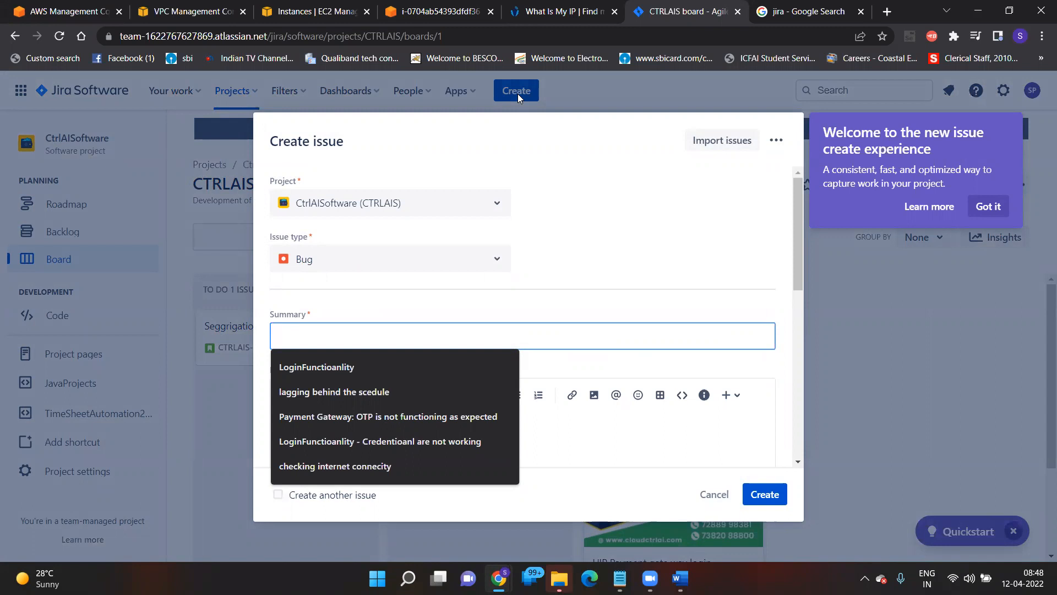
{"action": "left_click", "coordinate": [712, 494]}
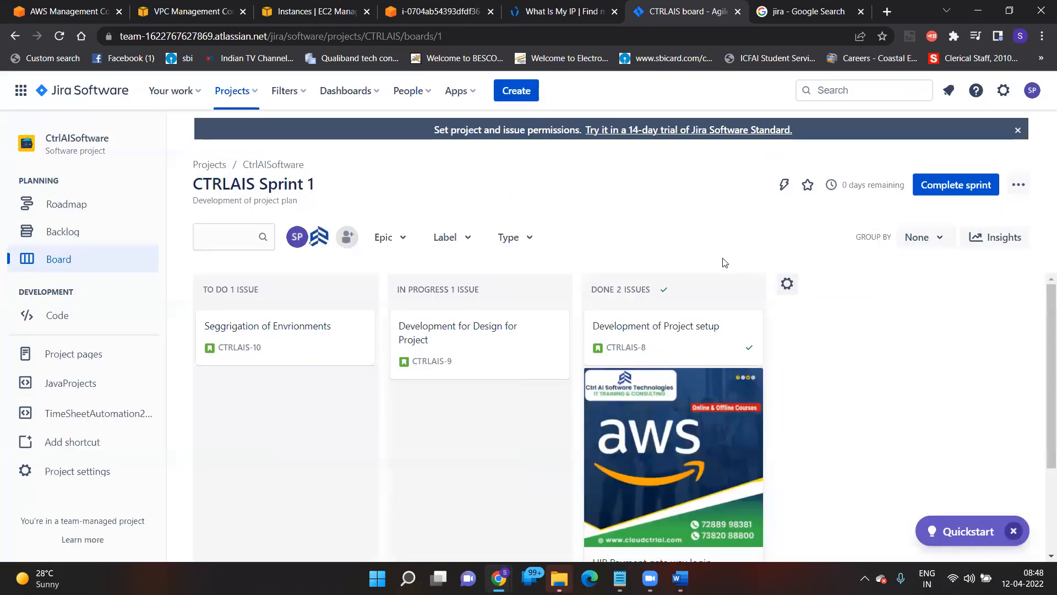